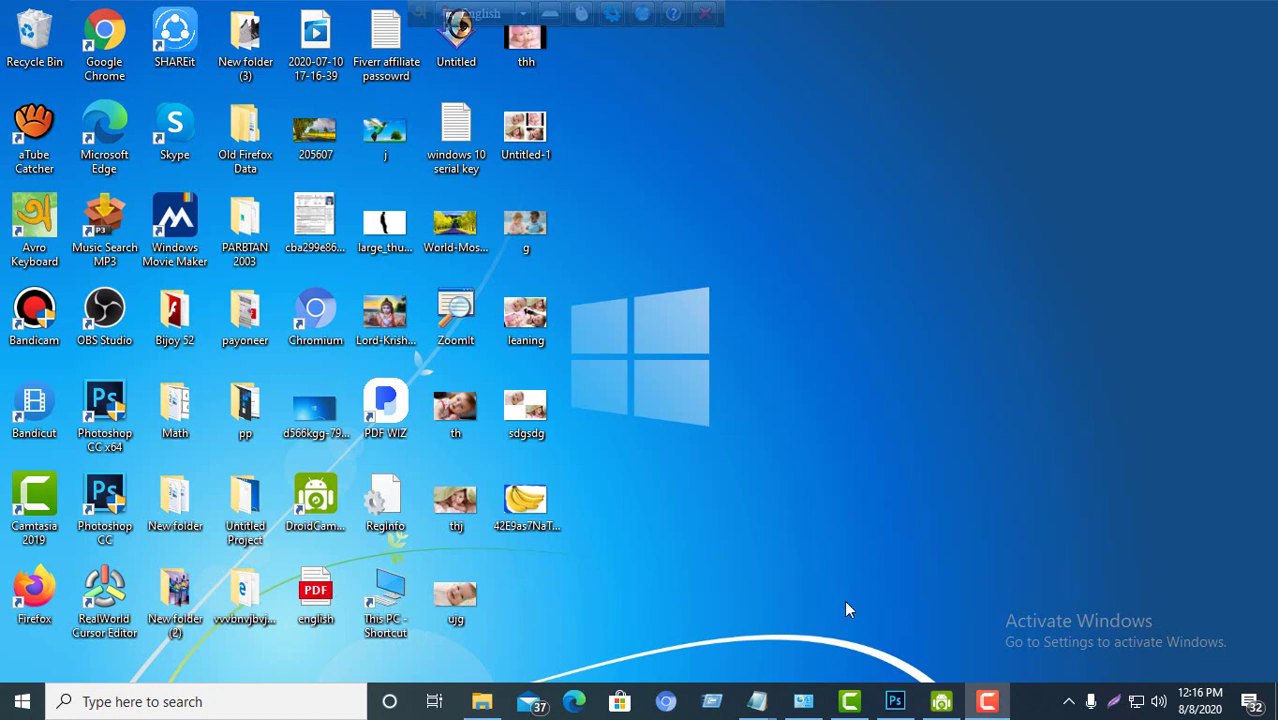
Bring Photoshop back over the desktop with its File menu showing.
{"action": "left_click", "coordinate": [895, 701]}
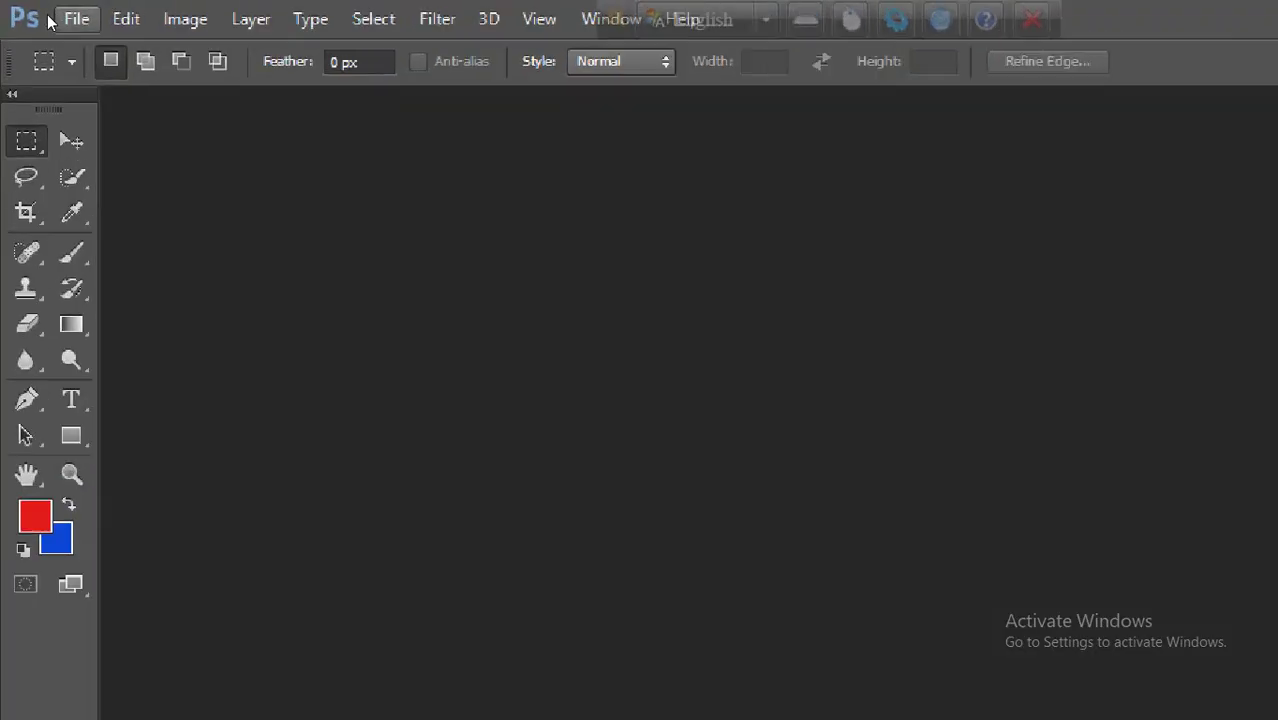
{"action": "left_click", "coordinate": [124, 30]}
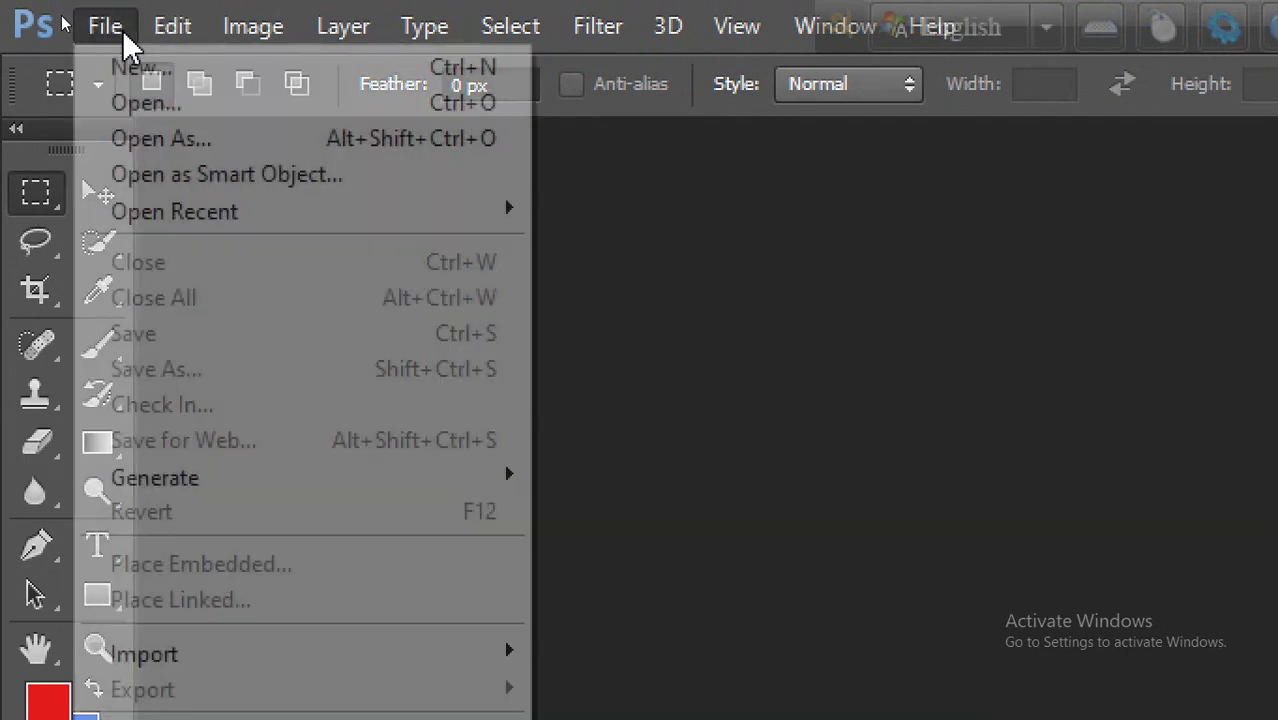
Open Untitled-1.jpg from the Desktop and move its window toward the workspace centre.
{"action": "left_click", "coordinate": [163, 103]}
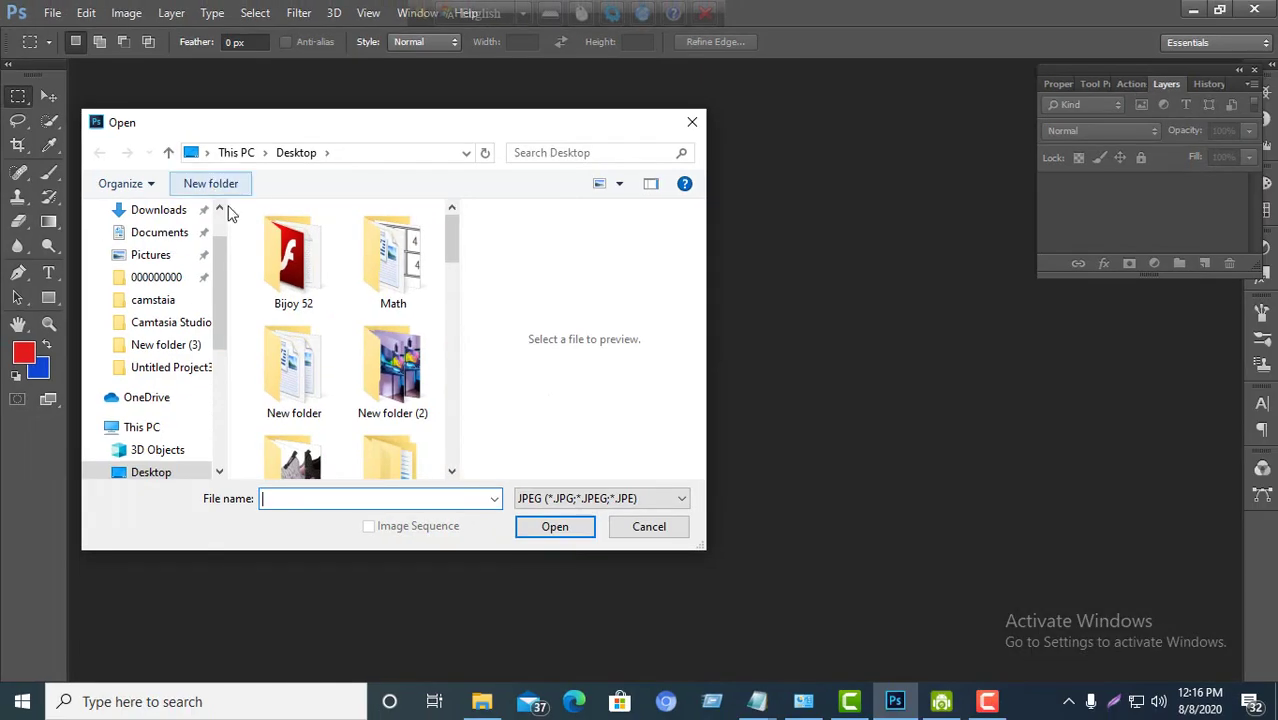
{"action": "scroll", "coordinate": [370, 333], "scroll_direction": "down", "scroll_amount": 5}
{"action": "scroll", "coordinate": [377, 386], "scroll_direction": "down", "scroll_amount": 5}
{"action": "scroll", "coordinate": [345, 356], "scroll_direction": "down", "scroll_amount": 3}
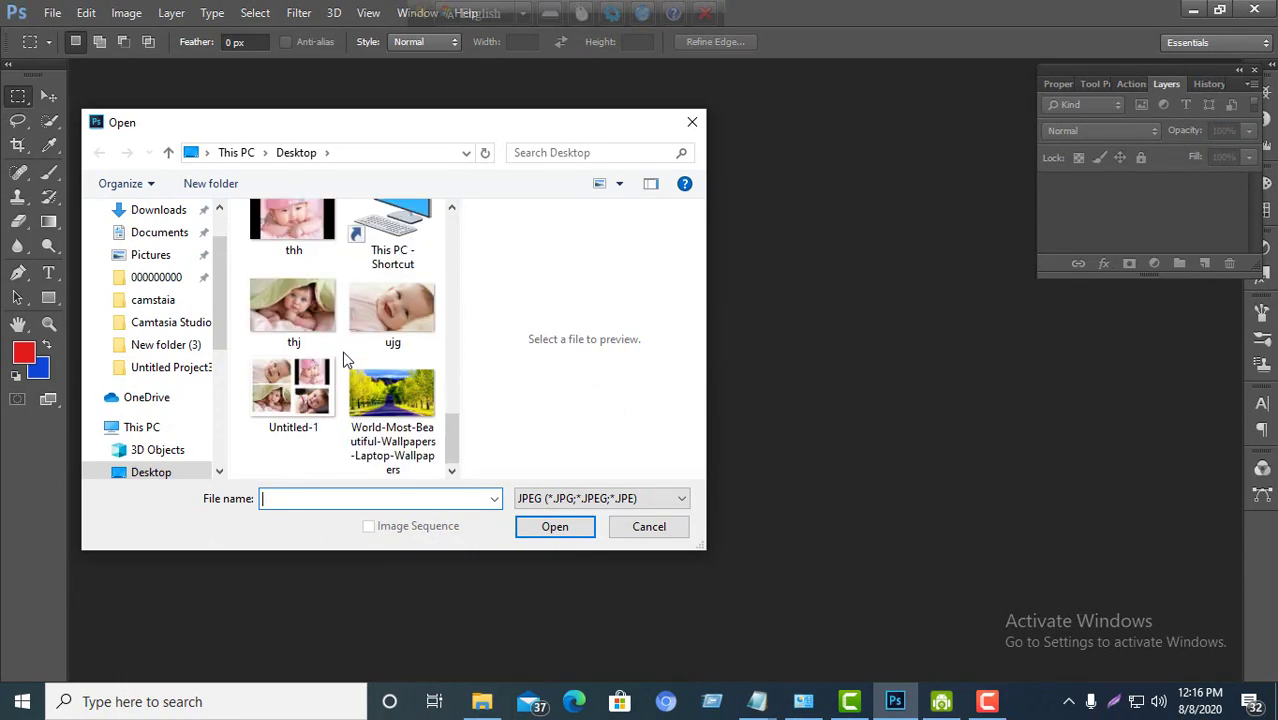
{"action": "scroll", "coordinate": [318, 315], "scroll_direction": "up", "scroll_amount": 2}
{"action": "scroll", "coordinate": [368, 403], "scroll_direction": "down", "scroll_amount": 2}
{"action": "left_click", "coordinate": [293, 380]}
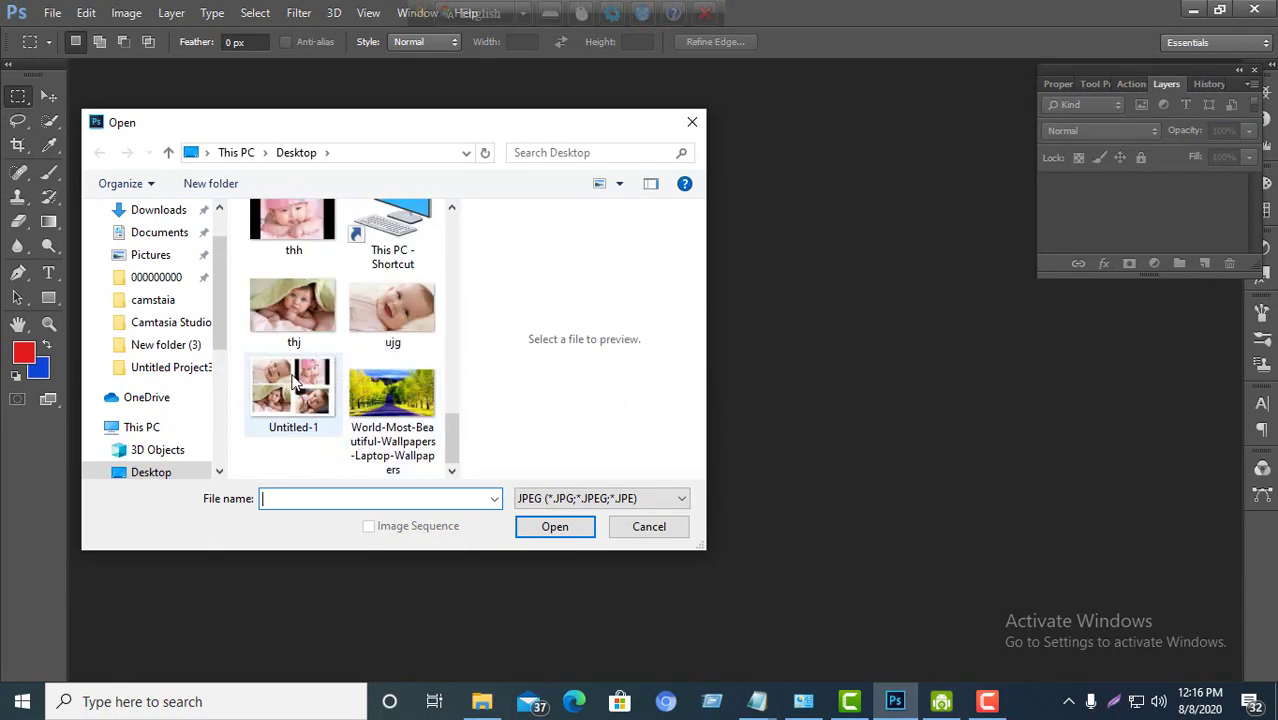
{"action": "left_click", "coordinate": [553, 524]}
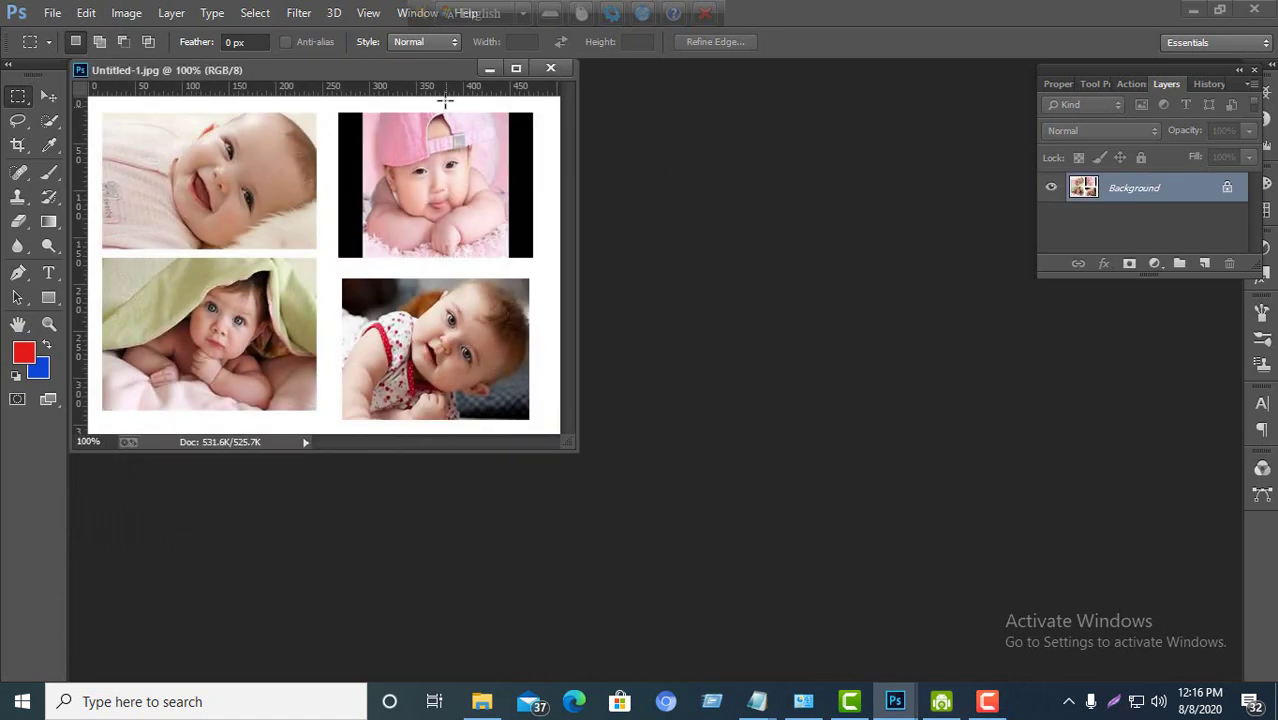
{"action": "left_click_drag", "start_coordinate": [389, 75], "coordinate": [585, 152]}
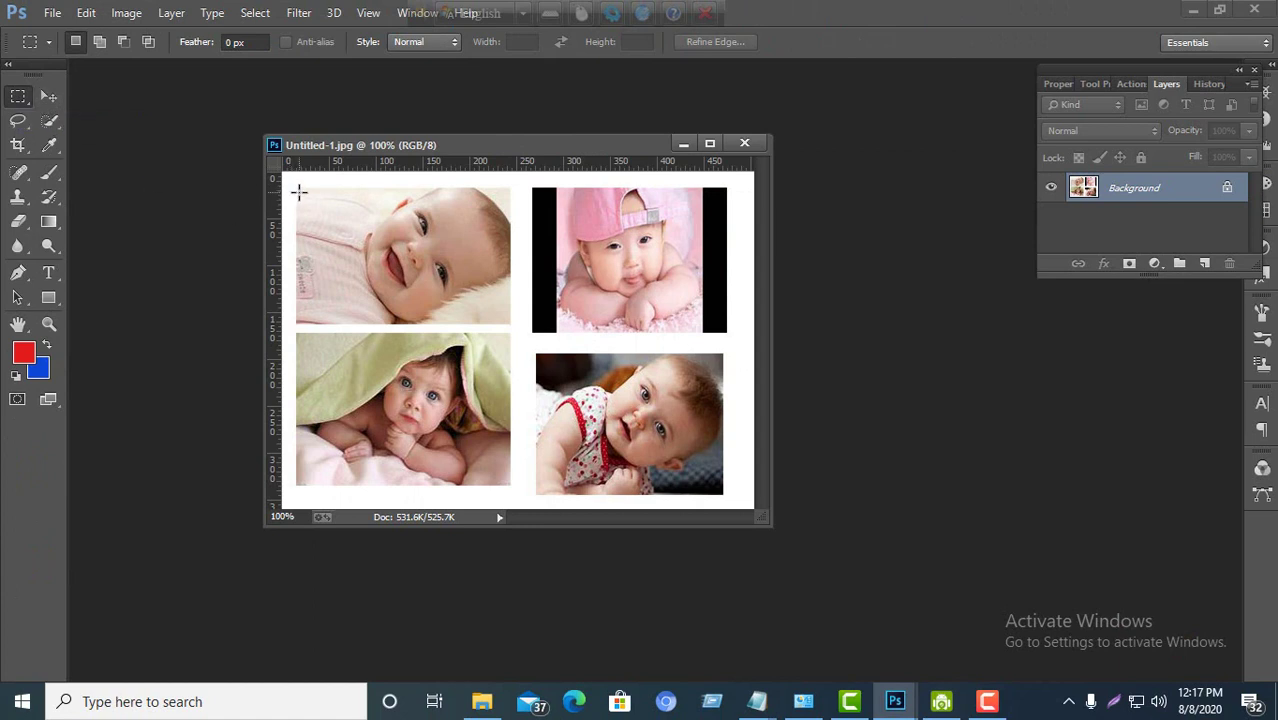
Select the top-left baby photo, cut it, and paste it back as a new layer.
{"action": "left_click_drag", "start_coordinate": [291, 187], "coordinate": [513, 326]}
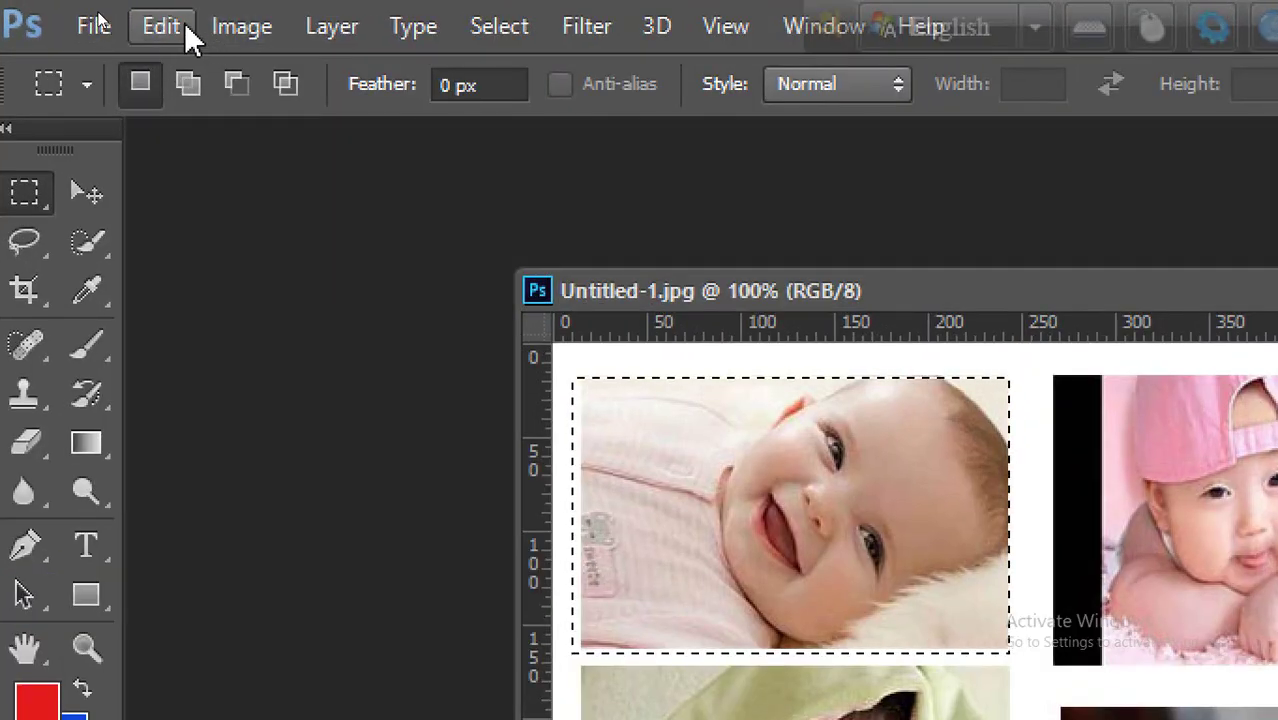
{"action": "left_click", "coordinate": [186, 30]}
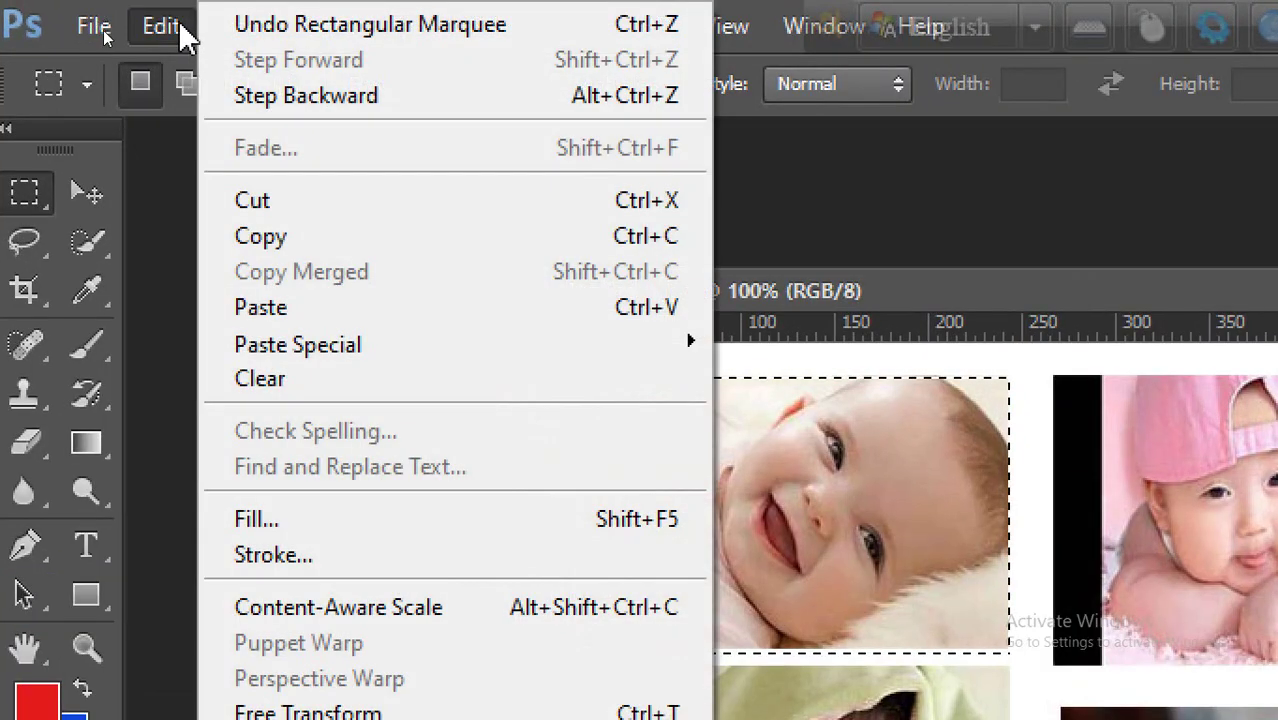
{"action": "left_click", "coordinate": [276, 203]}
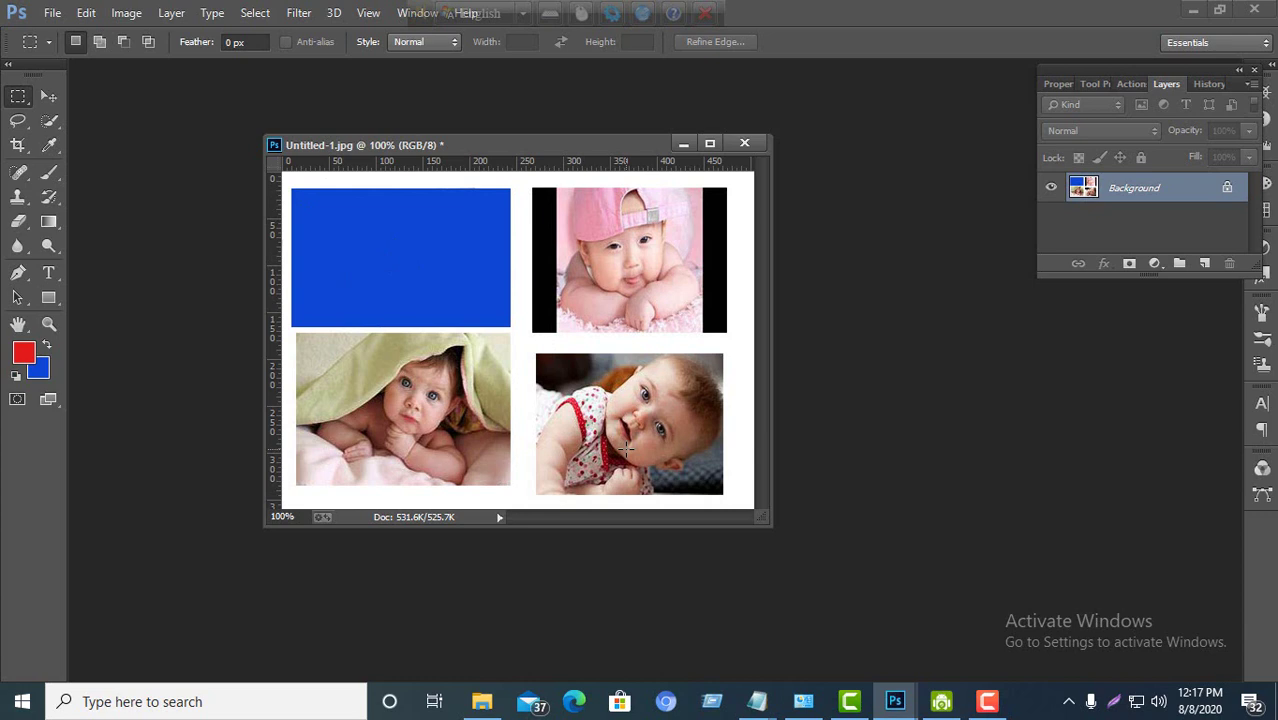
{"action": "left_click", "coordinate": [87, 13]}
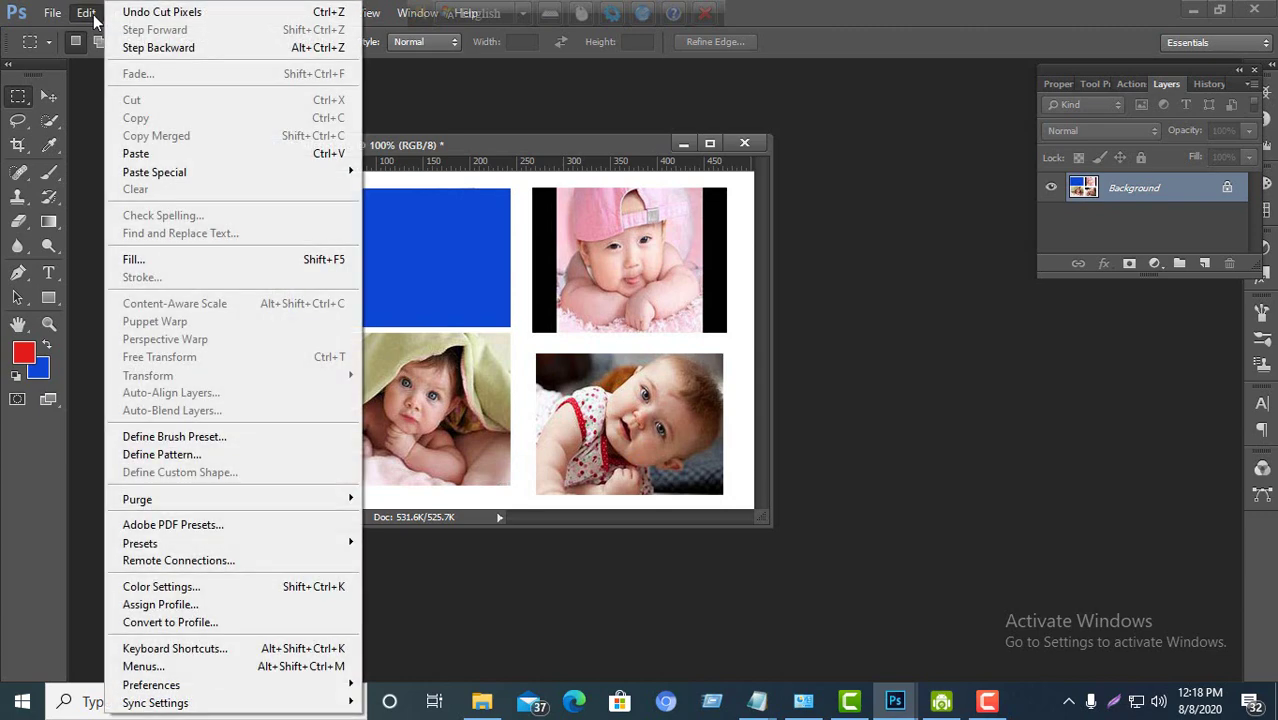
{"action": "left_click", "coordinate": [136, 154]}
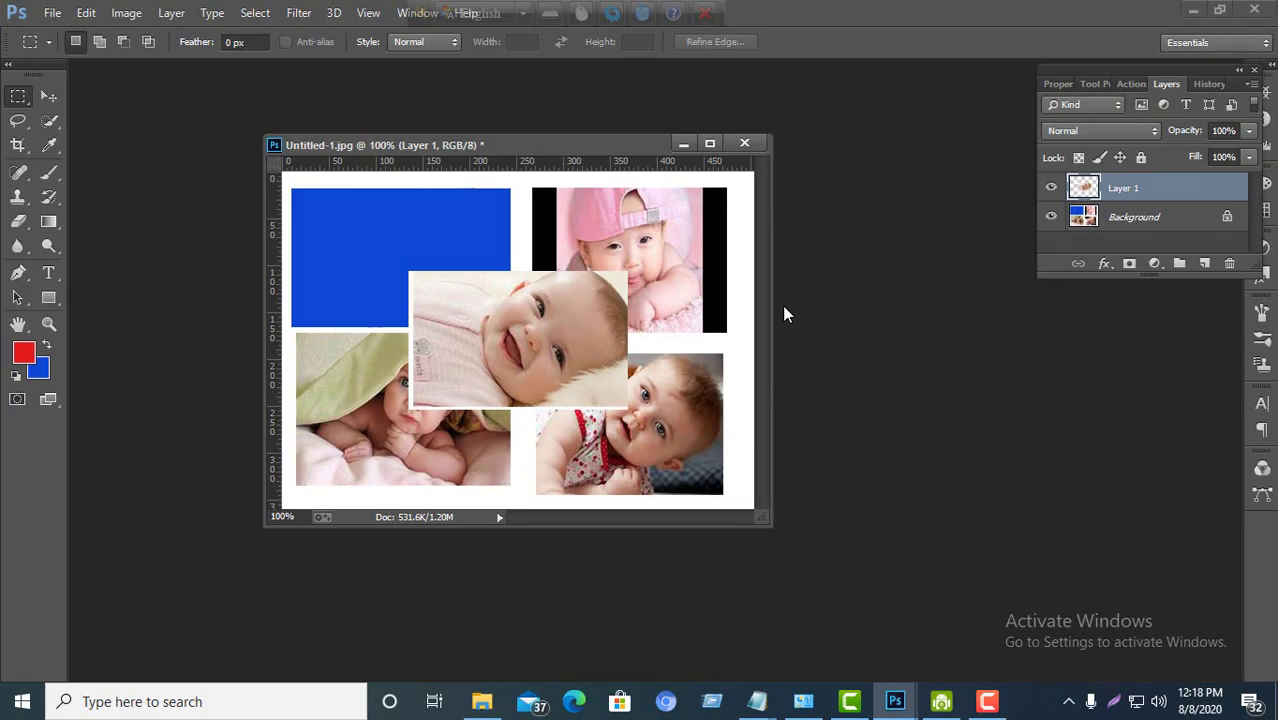
Undo the paste and cut to restore the photo, then add an empty Layer 1.
{"action": "key", "text": "ctrl+z"}
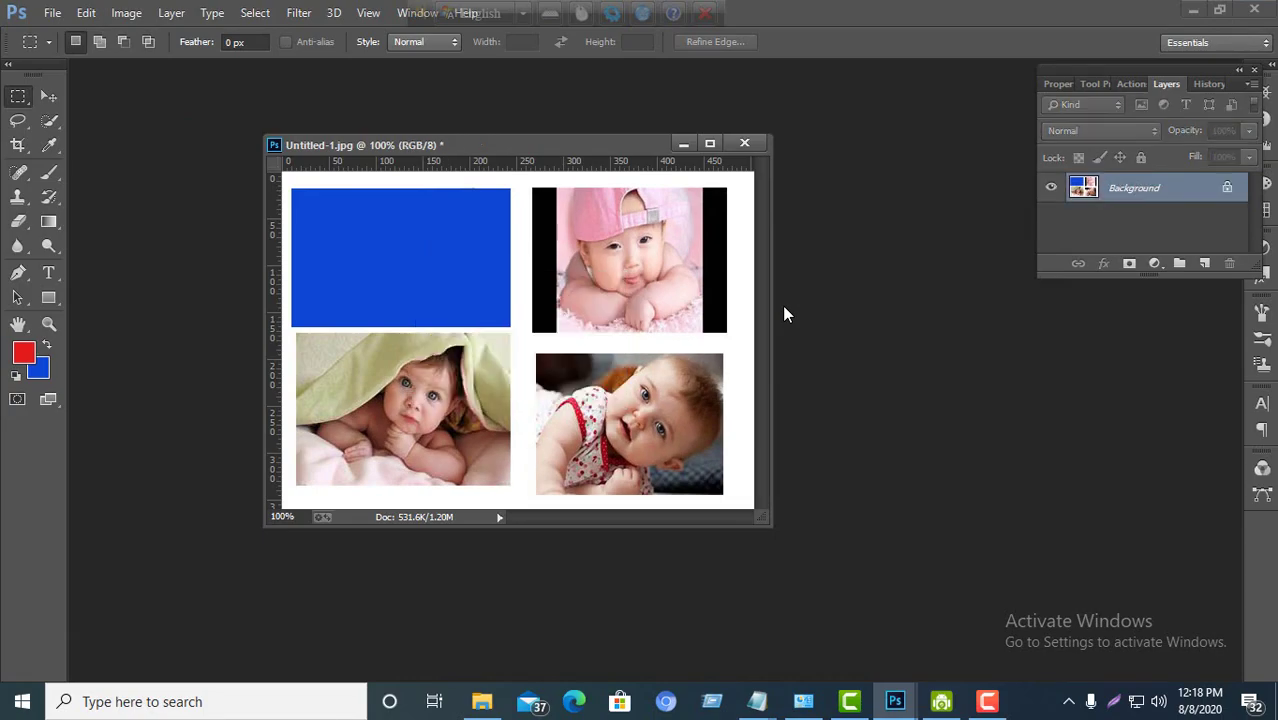
{"action": "key", "text": "ctrl+z"}
{"action": "key", "text": "ctrl+z"}
{"action": "key", "text": "ctrl+alt+z"}
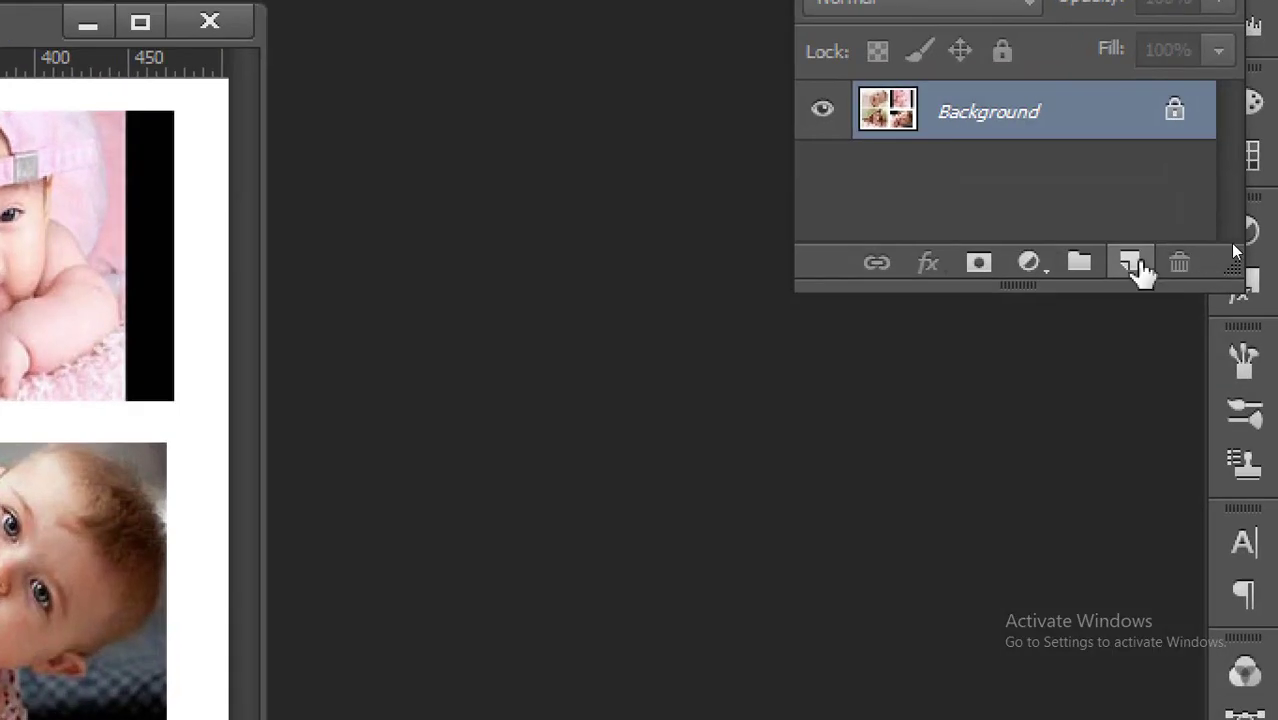
{"action": "left_click", "coordinate": [1132, 265]}
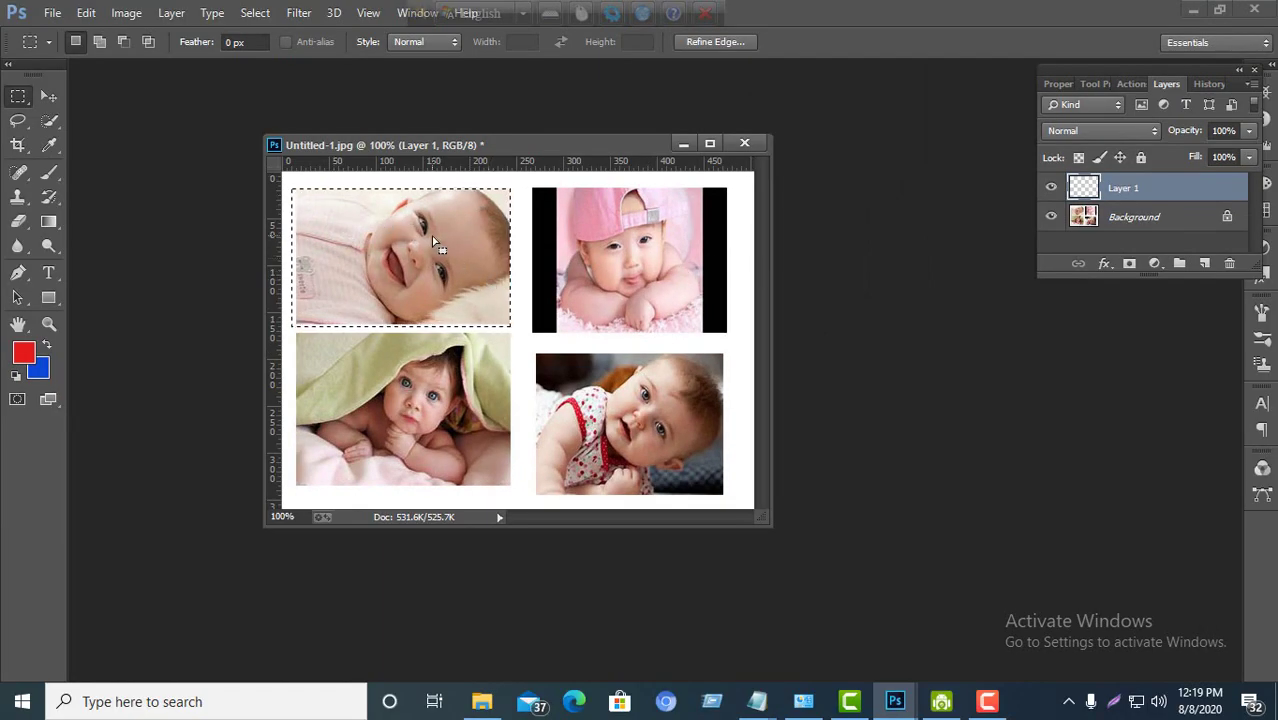
Cut the top-left photo from Background and paste it into Layer 1.
{"action": "left_click", "coordinate": [86, 18]}
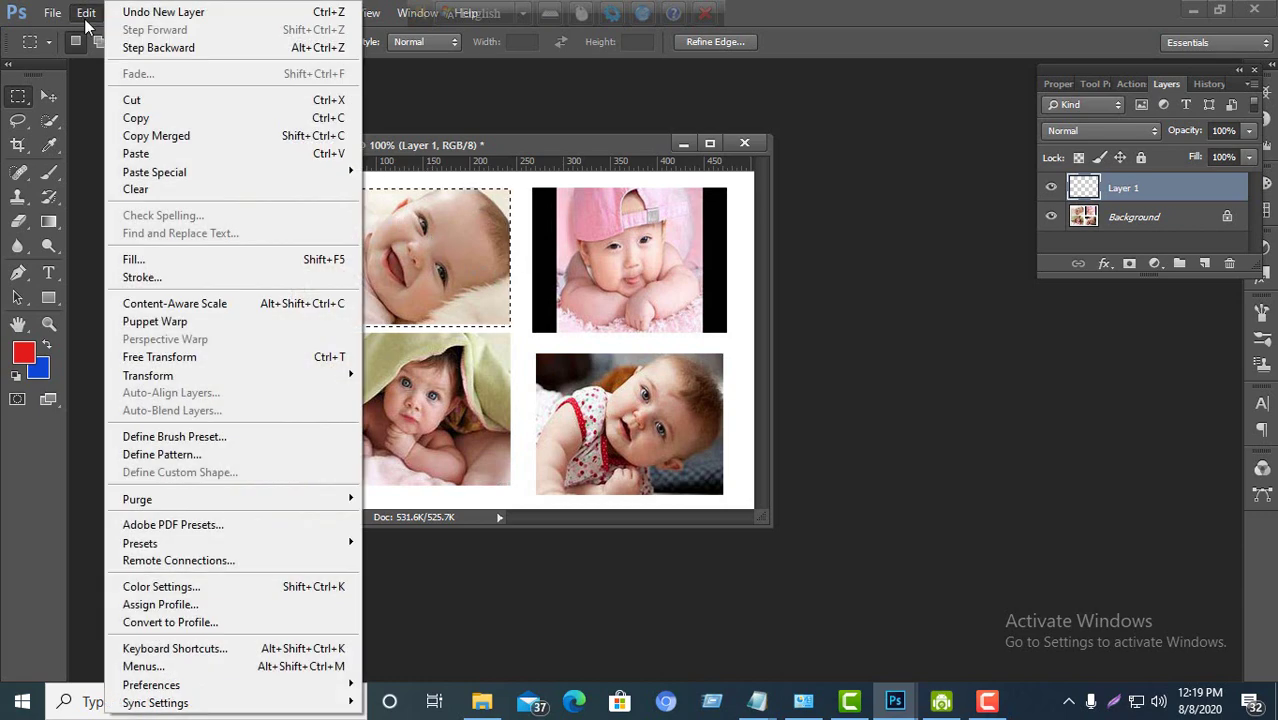
{"action": "left_click", "coordinate": [131, 101]}
{"action": "left_click", "coordinate": [621, 277]}
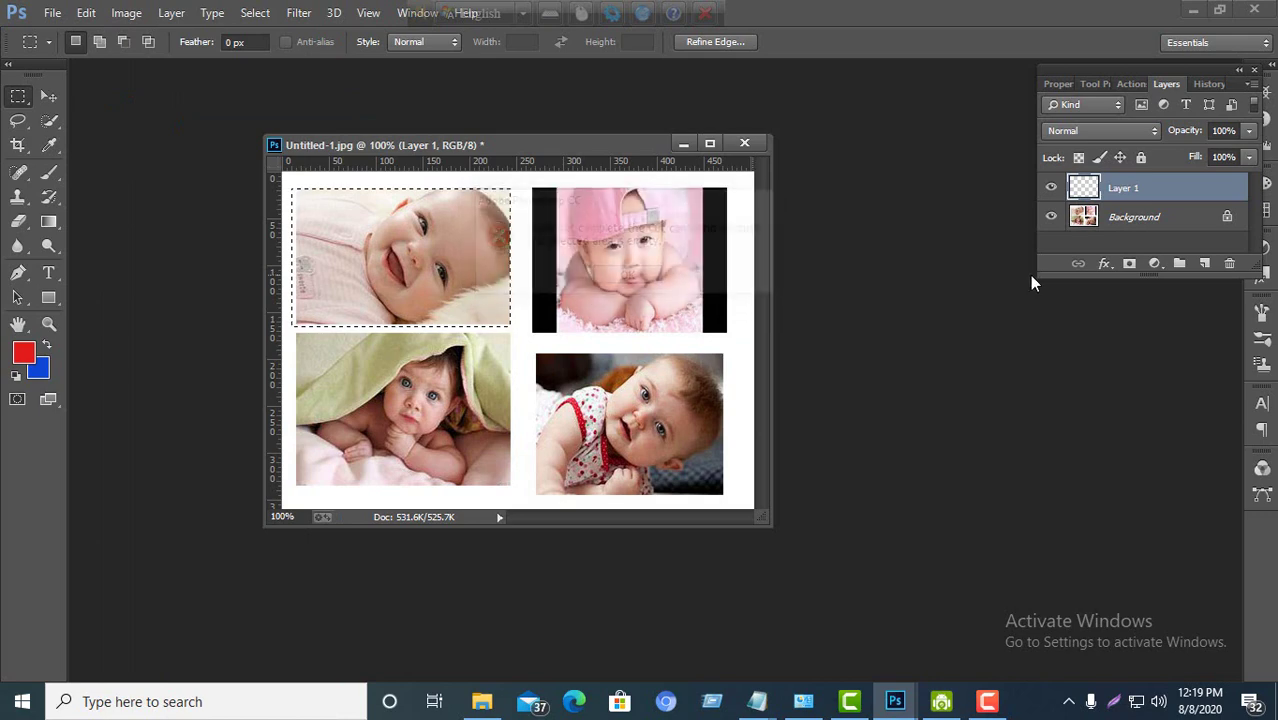
{"action": "left_click", "coordinate": [1116, 222]}
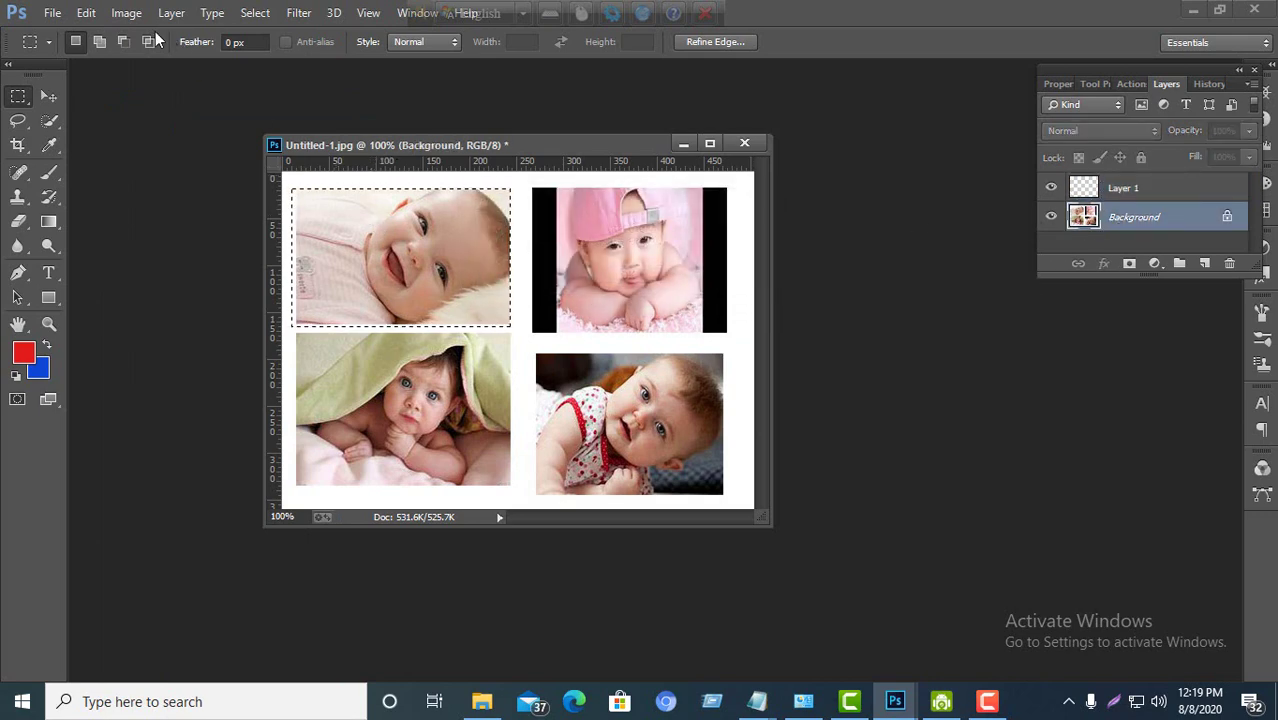
{"action": "left_click", "coordinate": [86, 12]}
{"action": "left_click", "coordinate": [131, 99]}
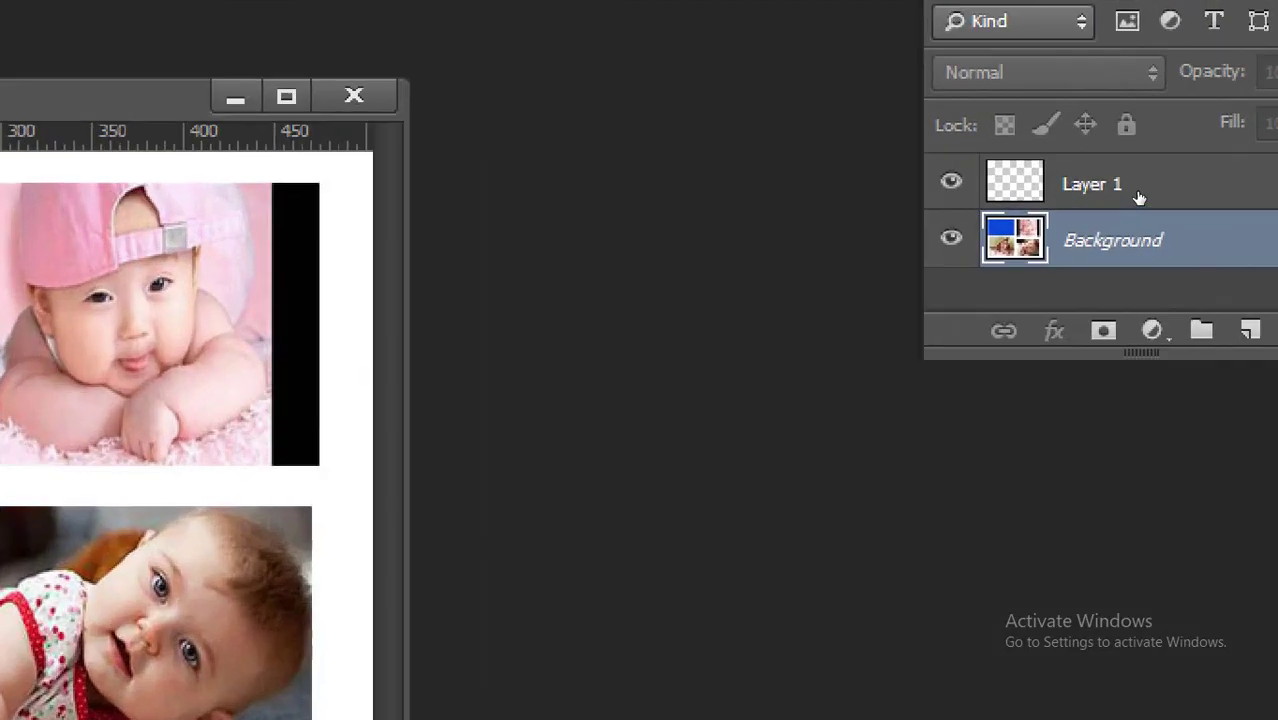
{"action": "left_click", "coordinate": [1113, 188]}
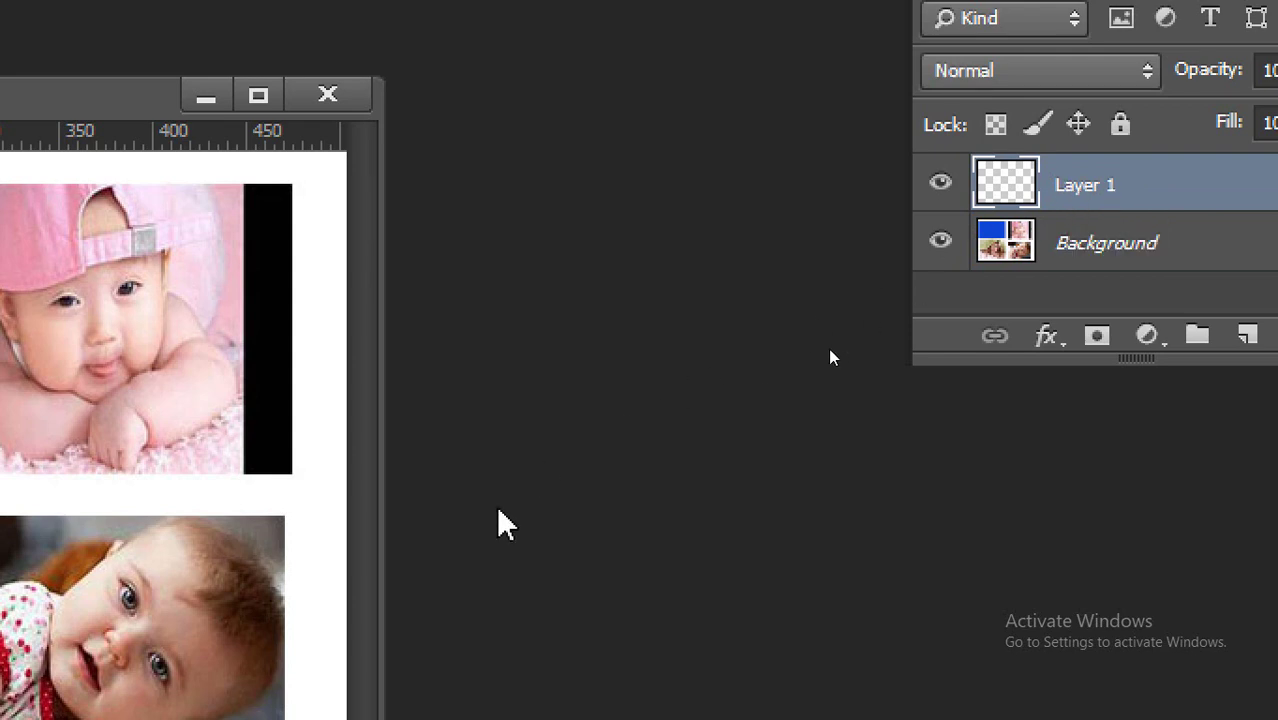
{"action": "key", "text": "ctrl+v"}
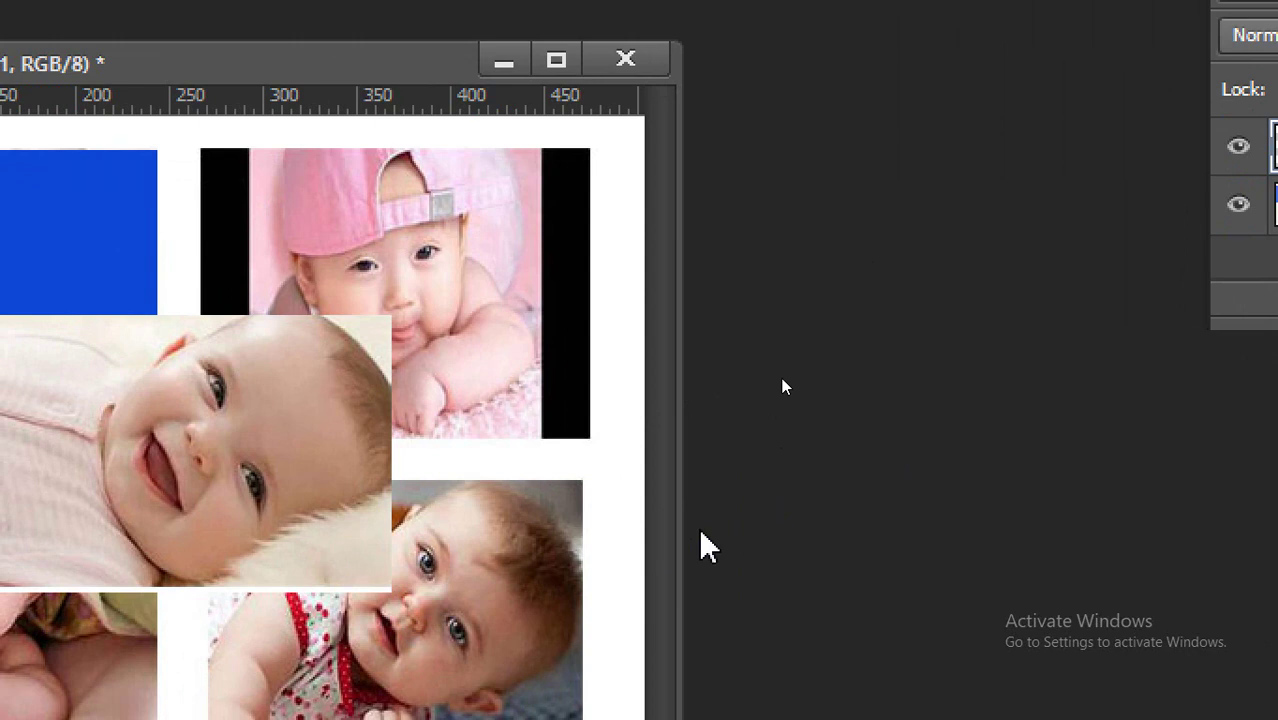
Create a Layer 2 copy, then undo it and the paste, leaving Layer 1 empty.
{"action": "key", "text": "ctrl+shift+alt+n"}
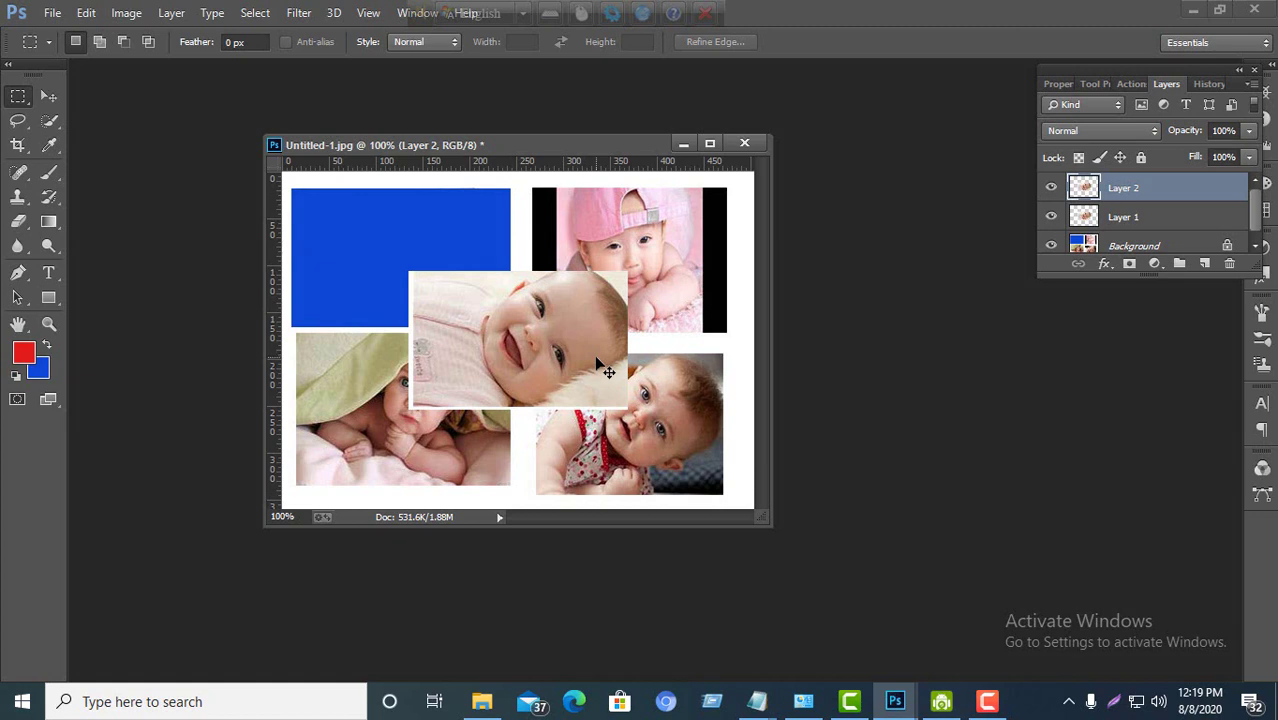
{"action": "key", "text": "ctrl+e"}
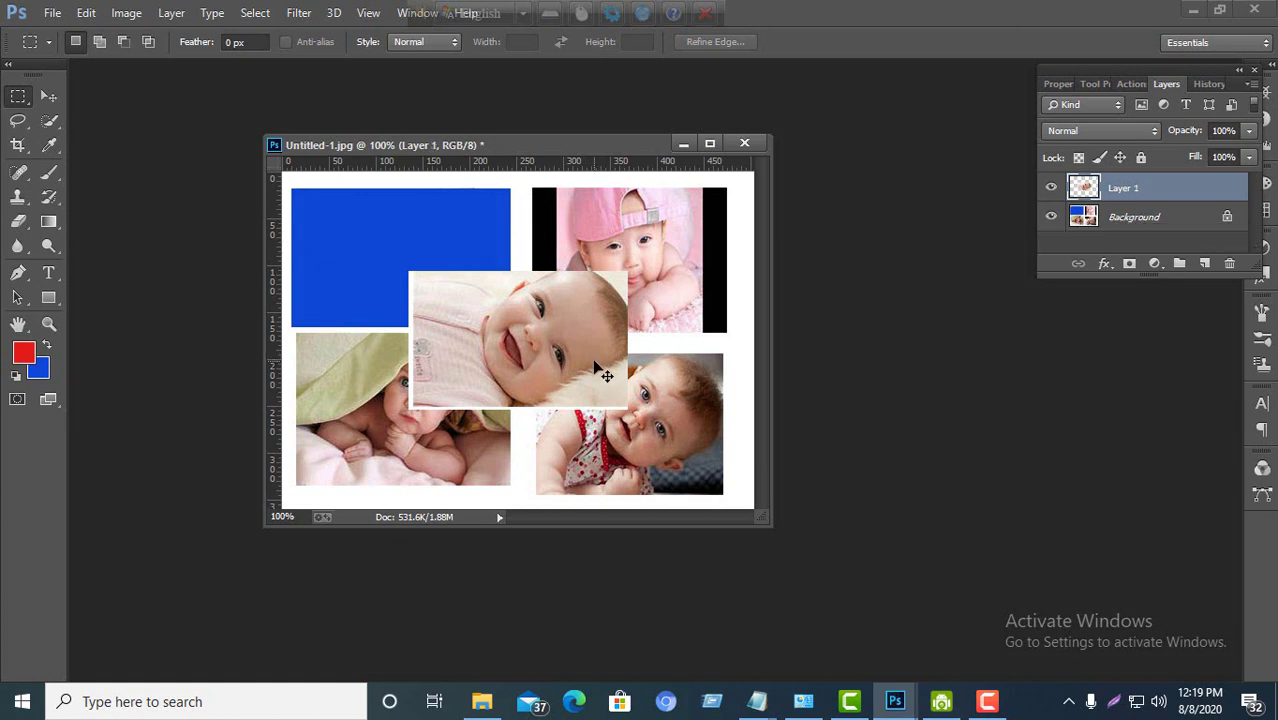
{"action": "key", "text": "ctrl+z"}
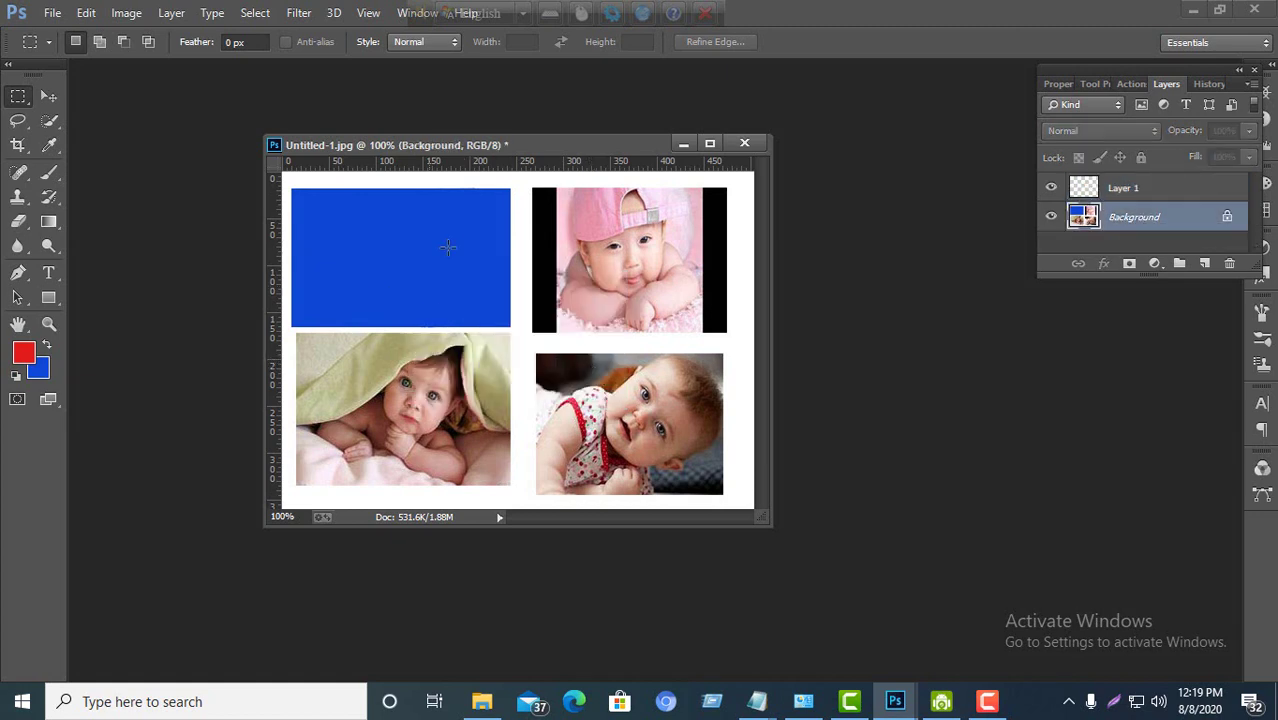
Restore the top-left photo and reselect it with a fresh rectangle.
{"action": "key", "text": "ctrl+z"}
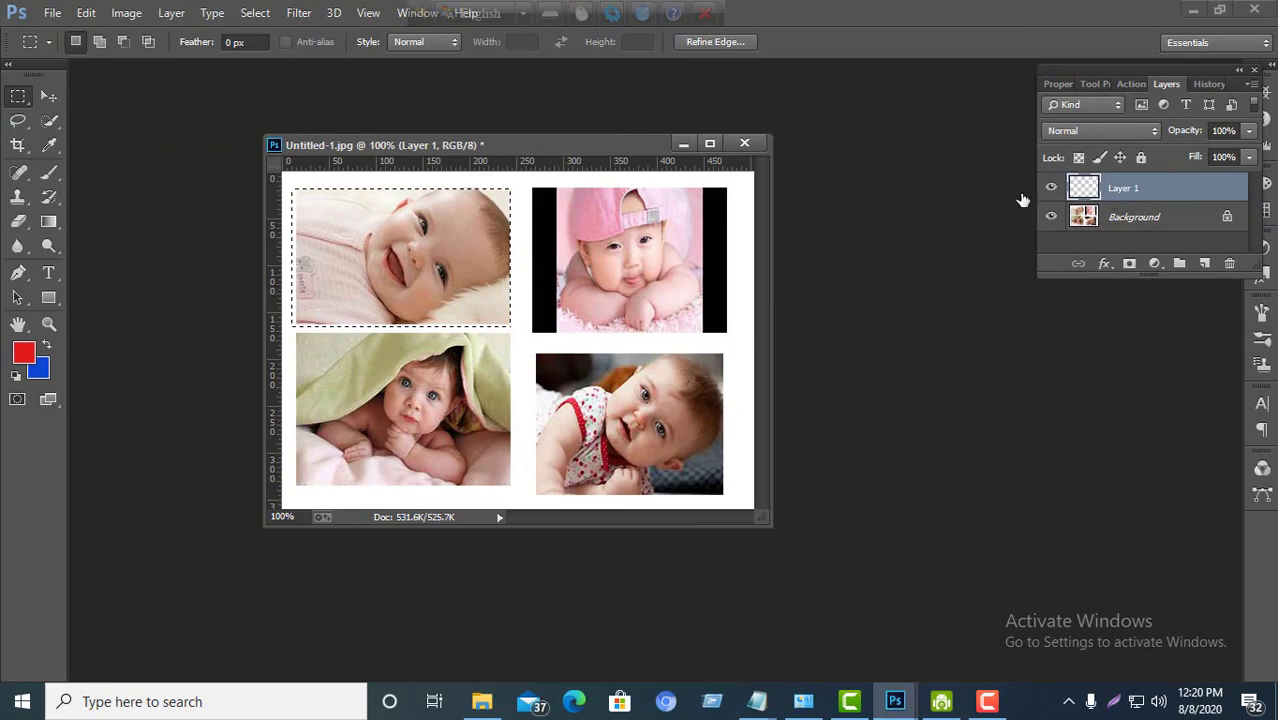
{"action": "left_click", "coordinate": [470, 268]}
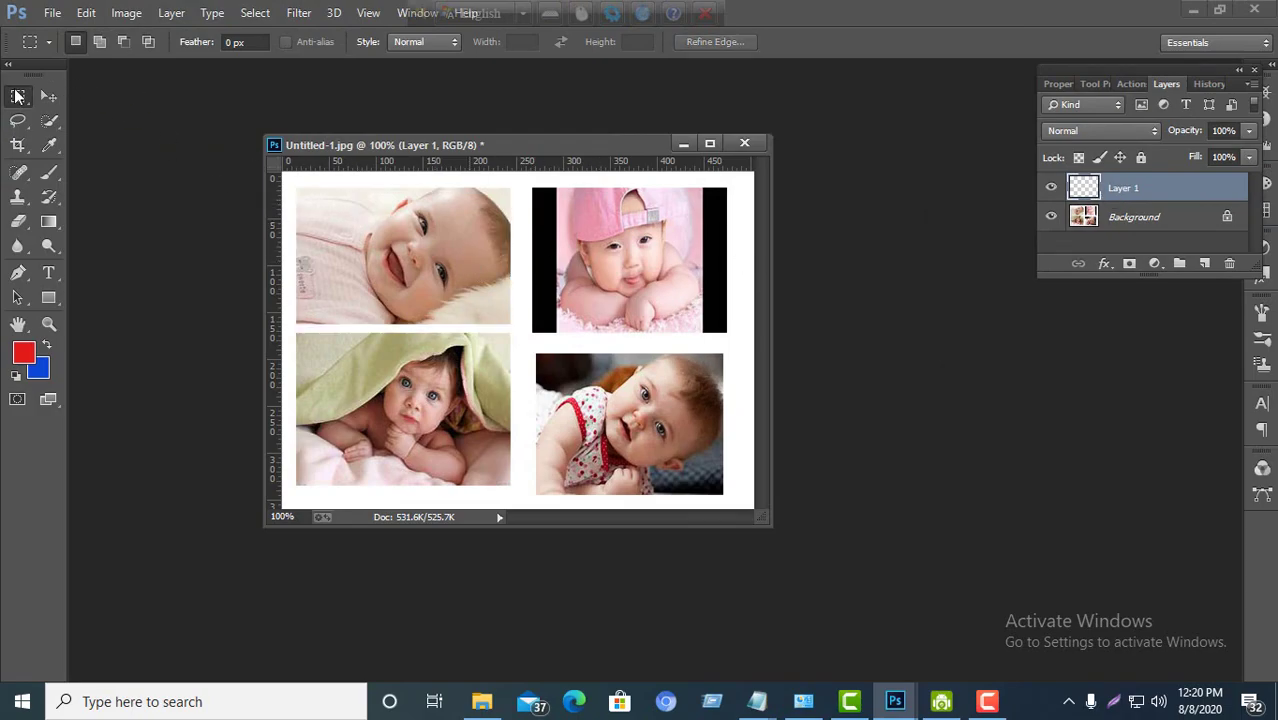
{"action": "left_click_drag", "start_coordinate": [294, 183], "coordinate": [513, 324]}
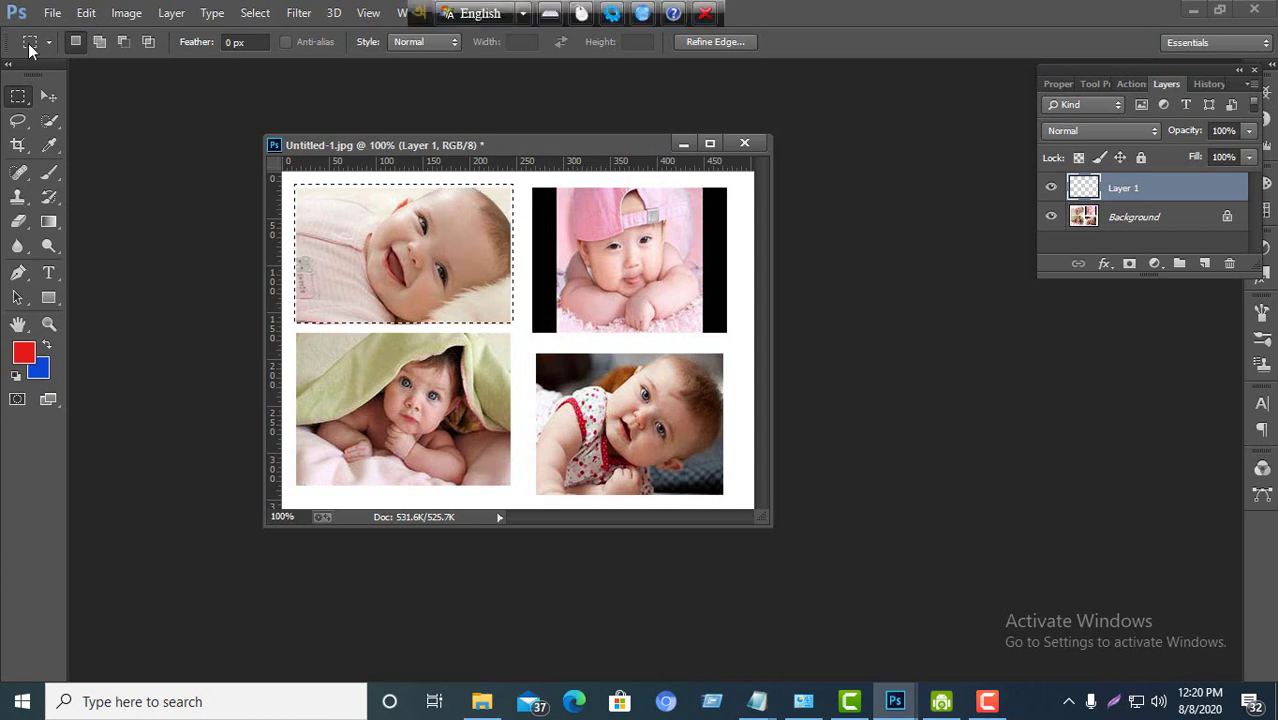
Cut the top-left photo from the Background layer, then make Layer 1 active.
{"action": "left_click", "coordinate": [86, 12]}
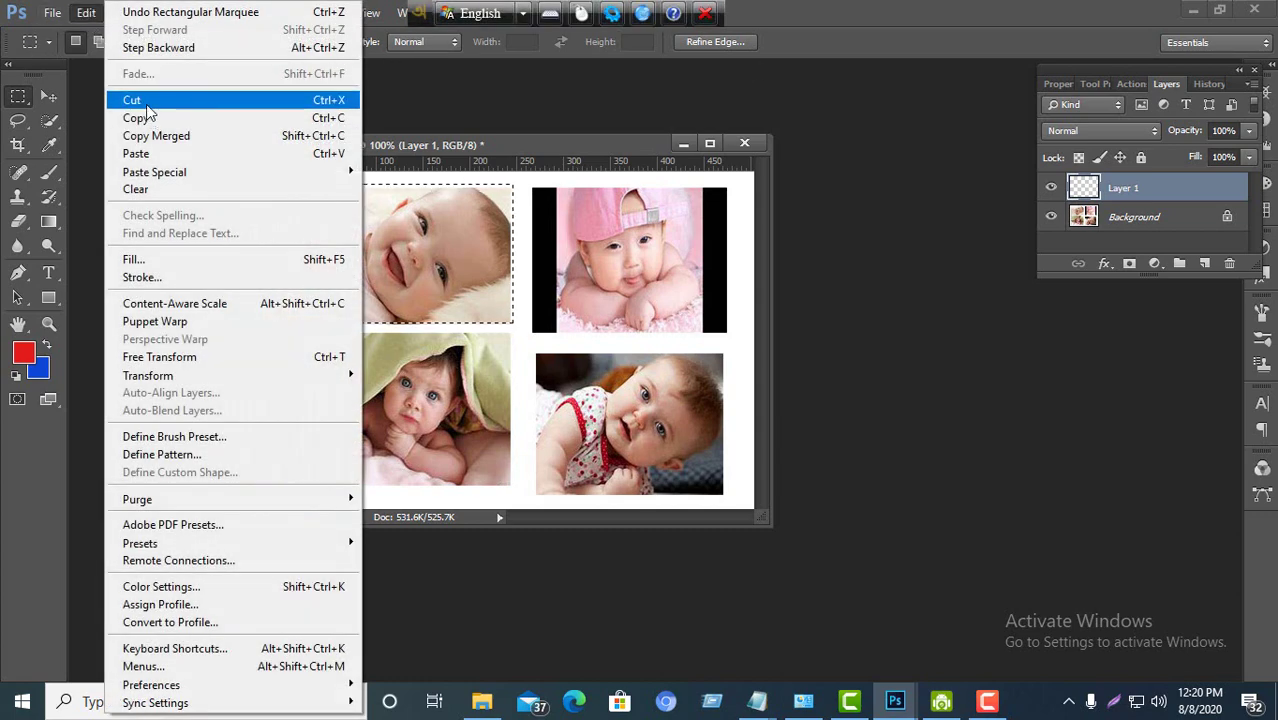
{"action": "left_click", "coordinate": [131, 100]}
{"action": "left_click", "coordinate": [608, 280]}
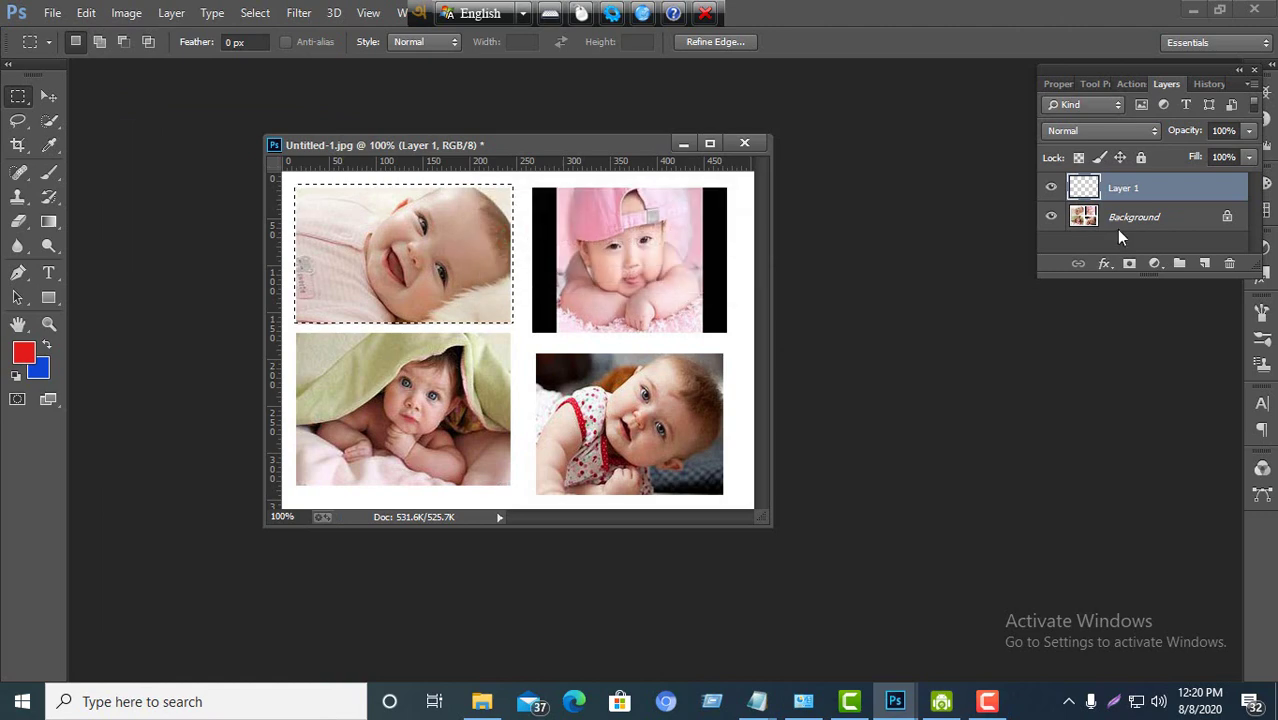
{"action": "left_click", "coordinate": [1116, 225]}
{"action": "left_click", "coordinate": [52, 12]}
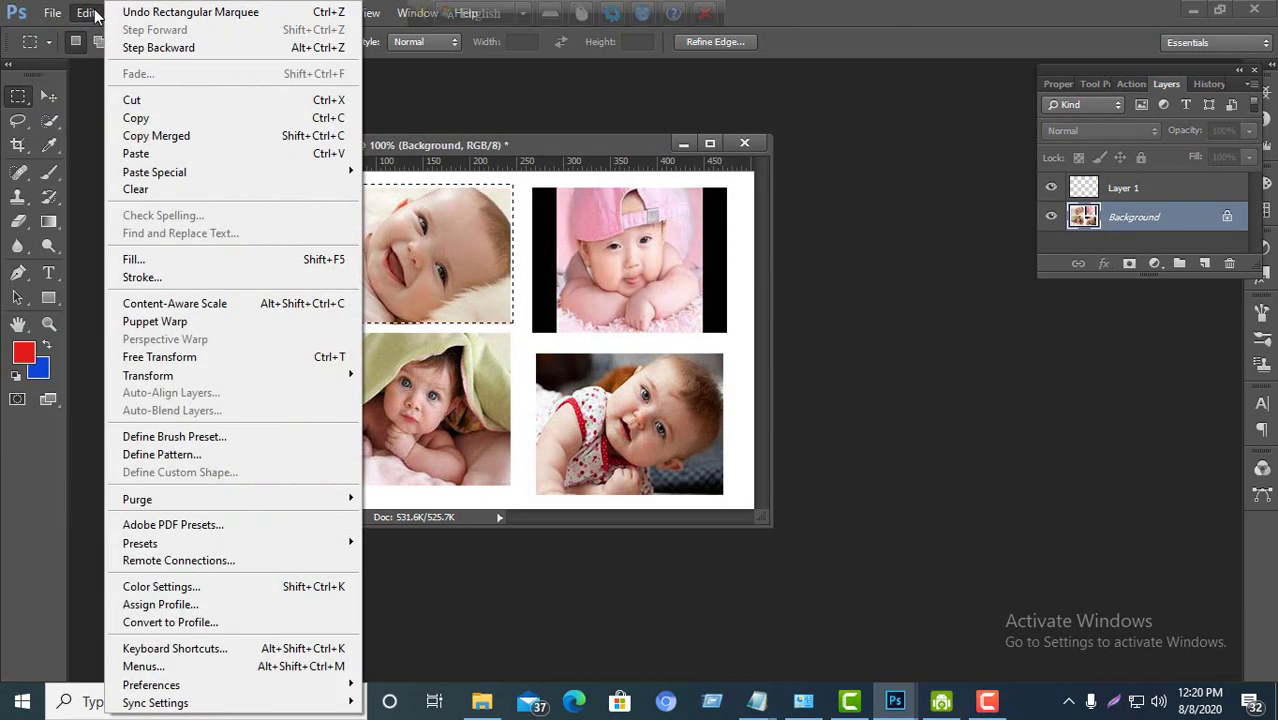
{"action": "left_click", "coordinate": [88, 12]}
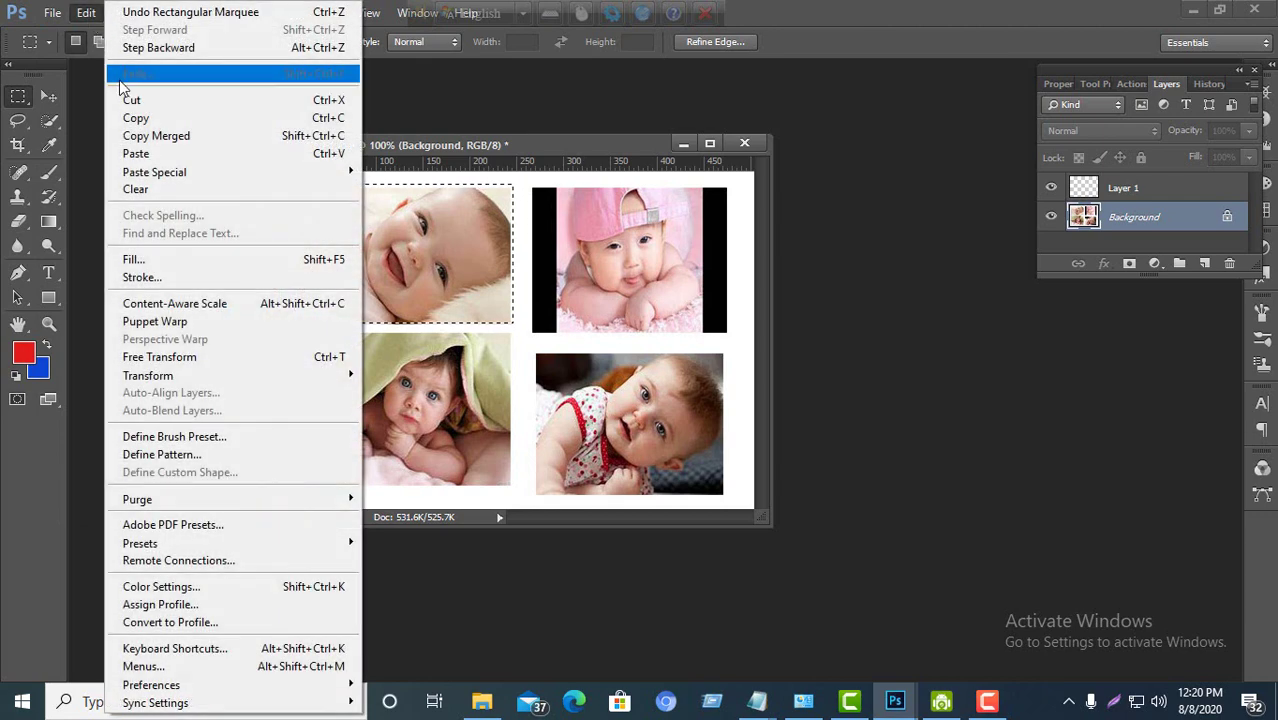
{"action": "left_click", "coordinate": [131, 104]}
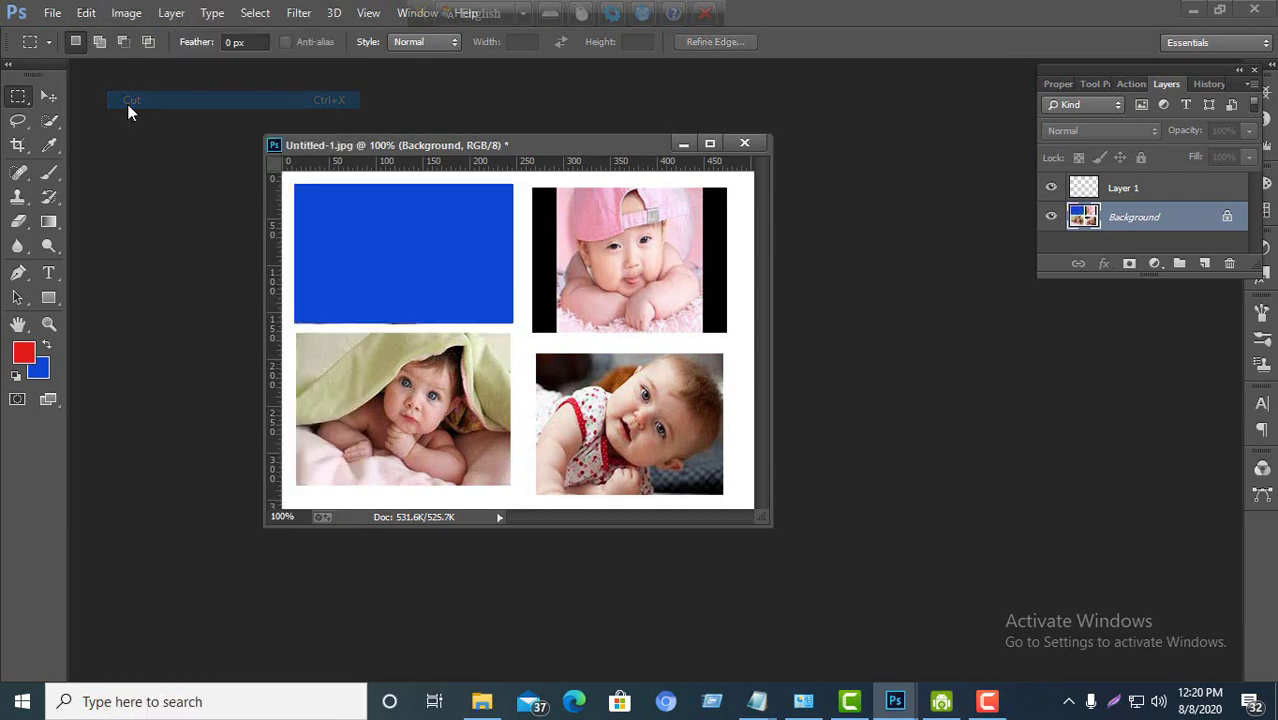
{"action": "left_click", "coordinate": [1125, 193]}
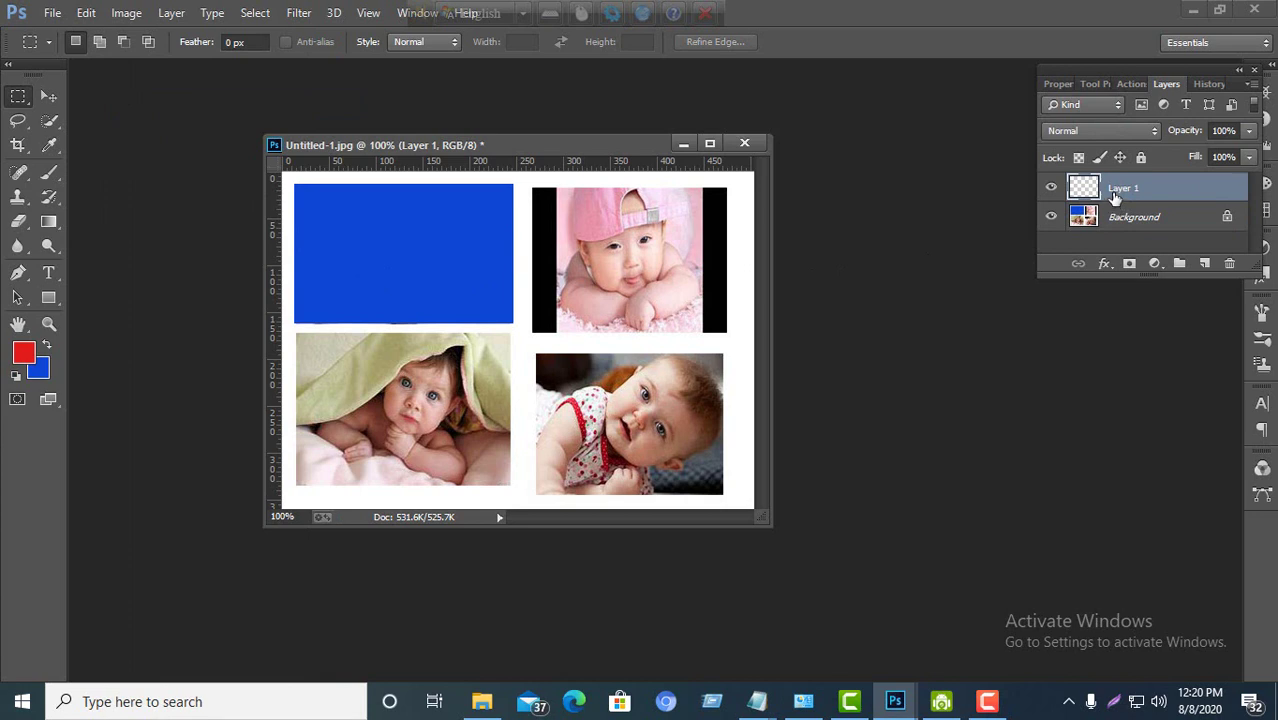
Paste into Layer 1, undo the paste, and clear the selection.
{"action": "key", "text": "ctrl+v"}
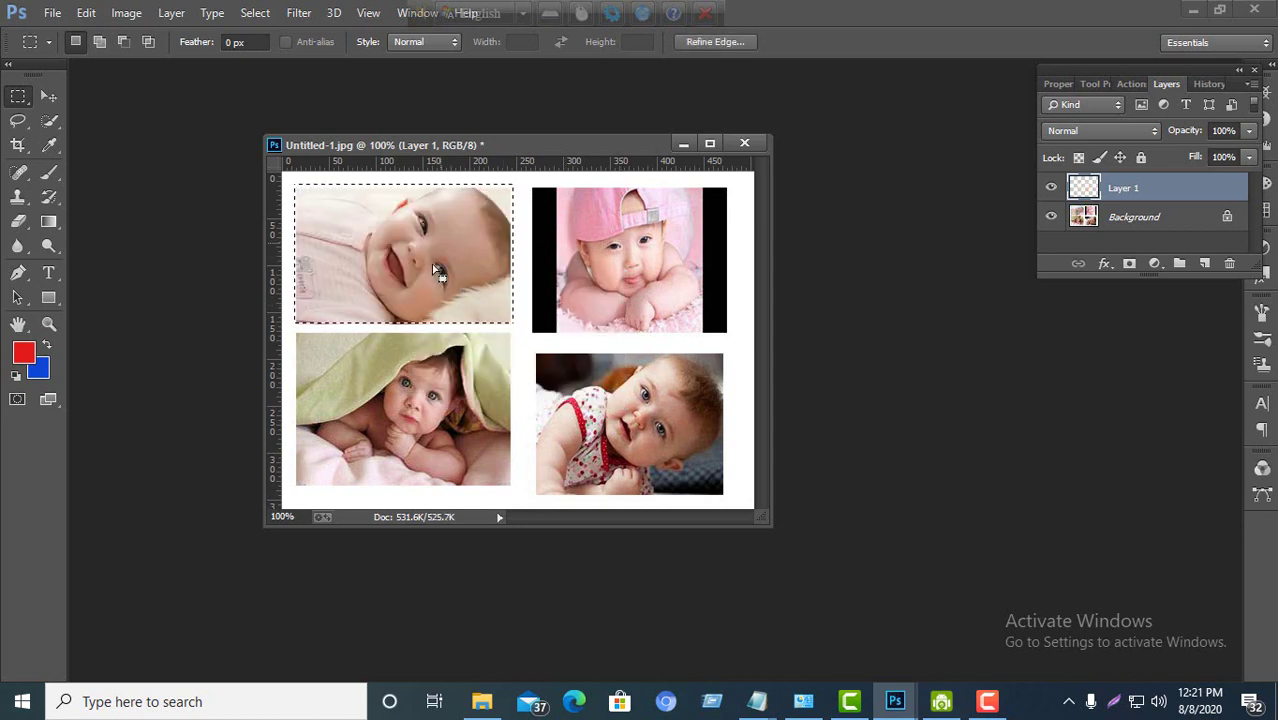
{"action": "key", "text": "ctrl+z"}
{"action": "key", "text": "ctrl+z"}
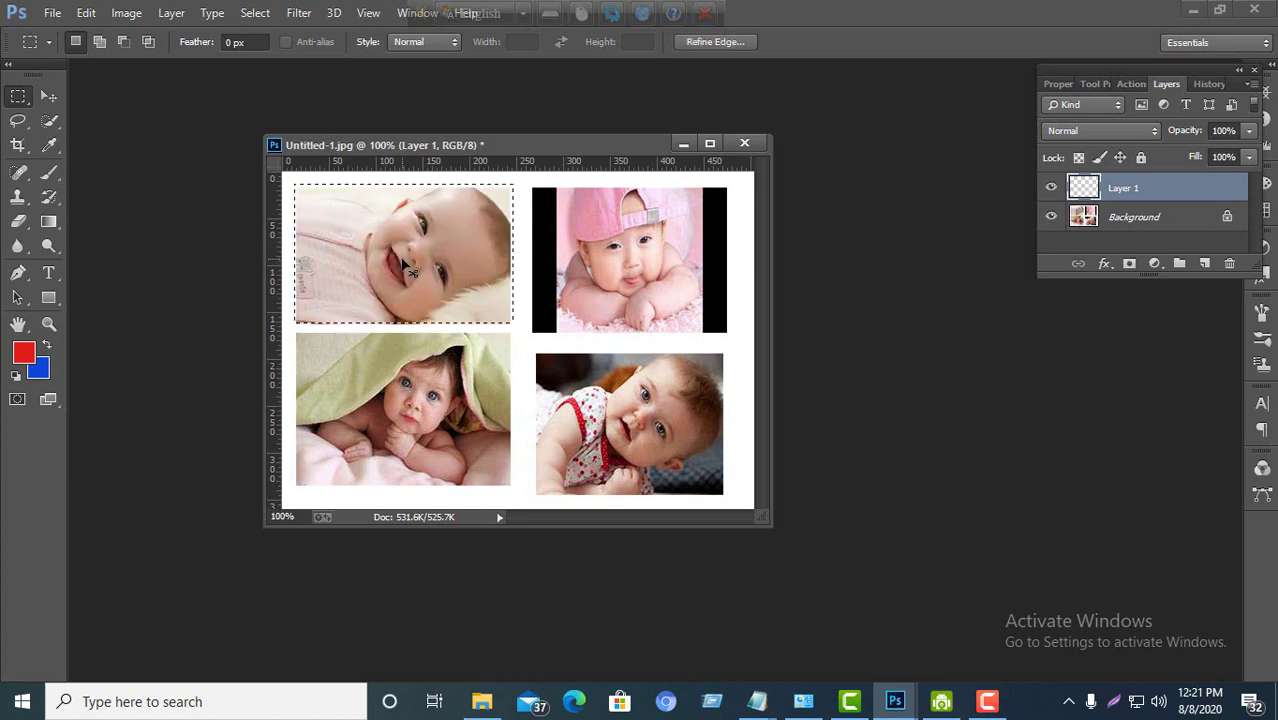
{"action": "key", "text": "ctrl+d"}
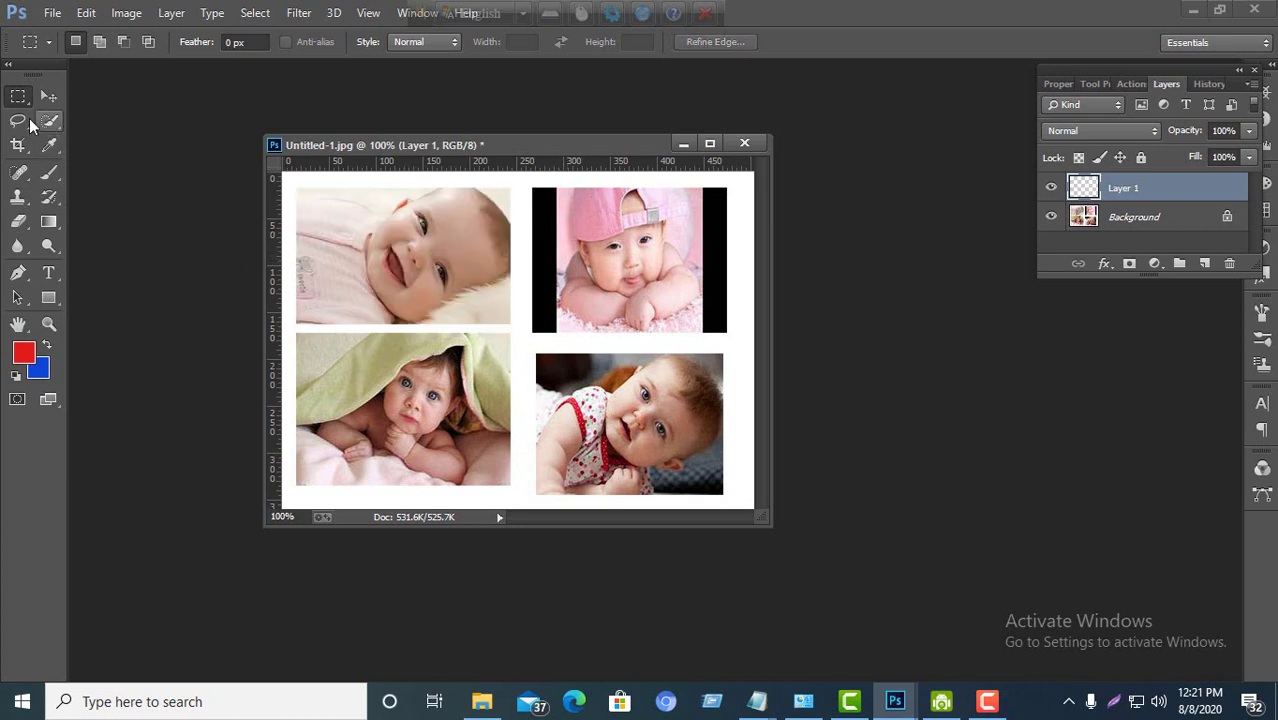
Draw a rectangular marquee around the lower-right baby photo.
{"action": "right_click", "coordinate": [18, 97]}
{"action": "left_click", "coordinate": [78, 94]}
{"action": "left_click_drag", "start_coordinate": [532, 354], "coordinate": [724, 496]}
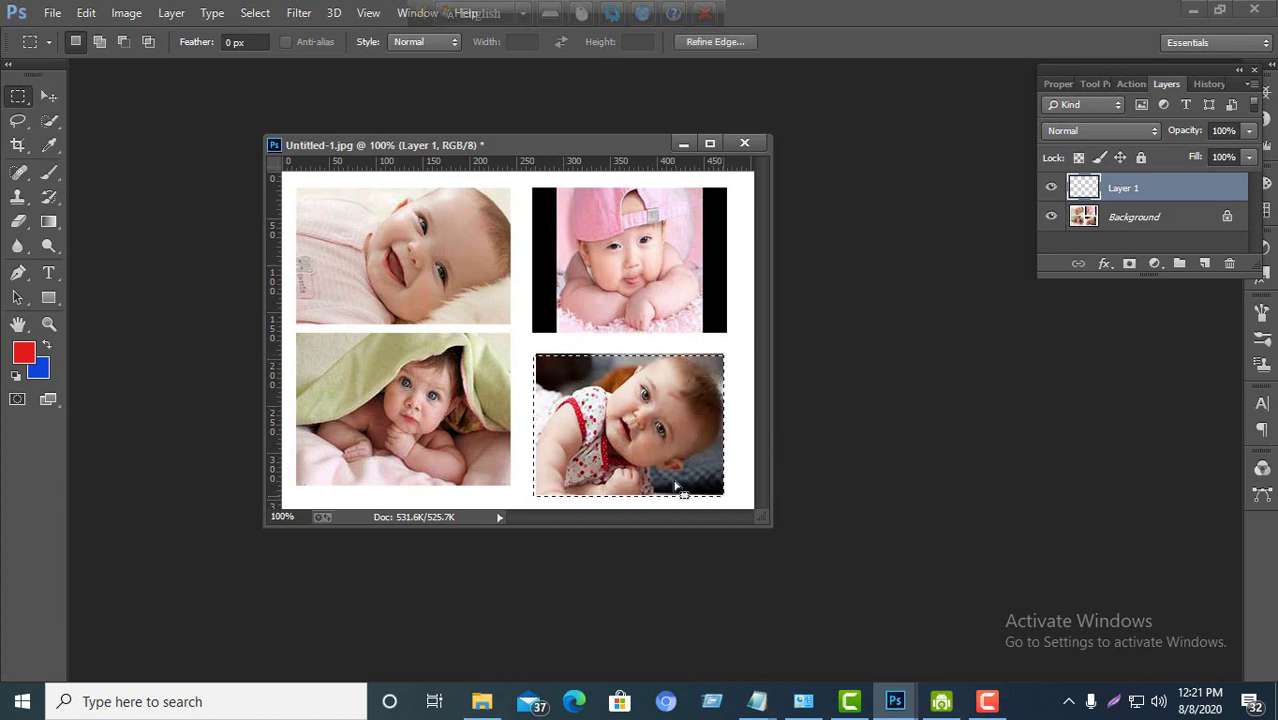
Copy Merged the selected lower-right photo from the Background layer.
{"action": "left_click", "coordinate": [80, 16]}
{"action": "left_click", "coordinate": [130, 120]}
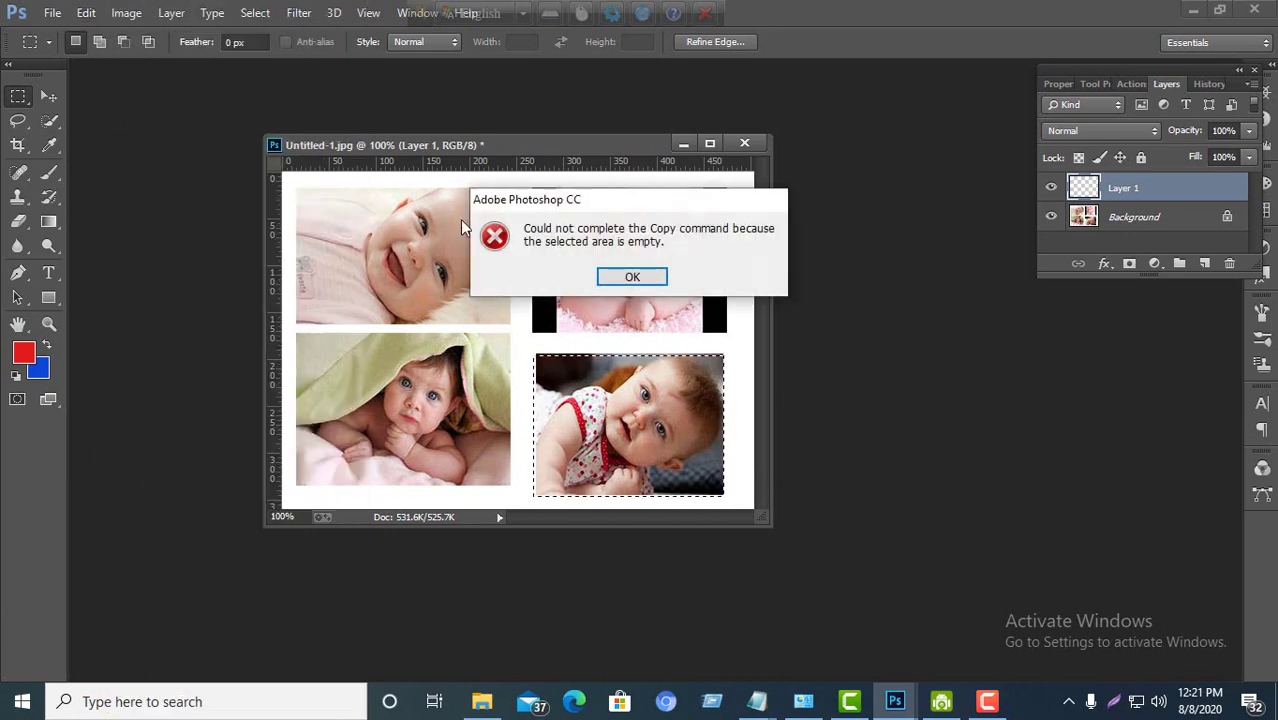
{"action": "left_click", "coordinate": [612, 283]}
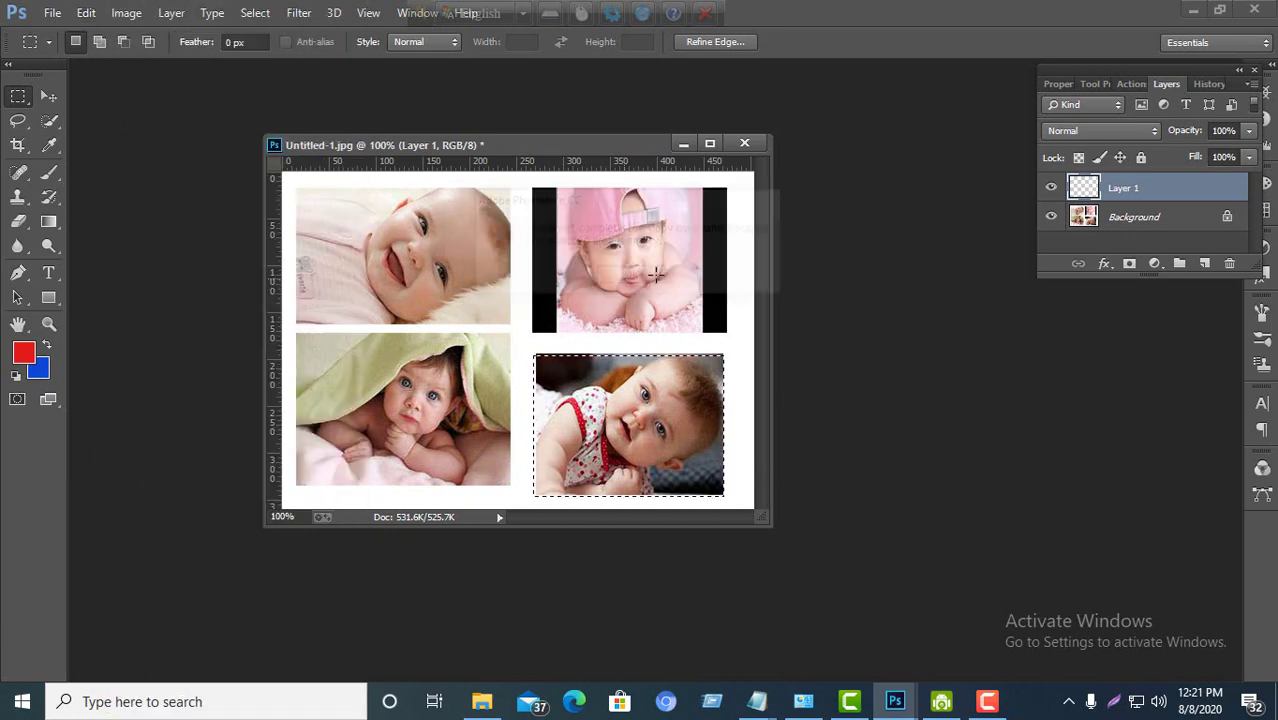
{"action": "left_click", "coordinate": [1133, 222]}
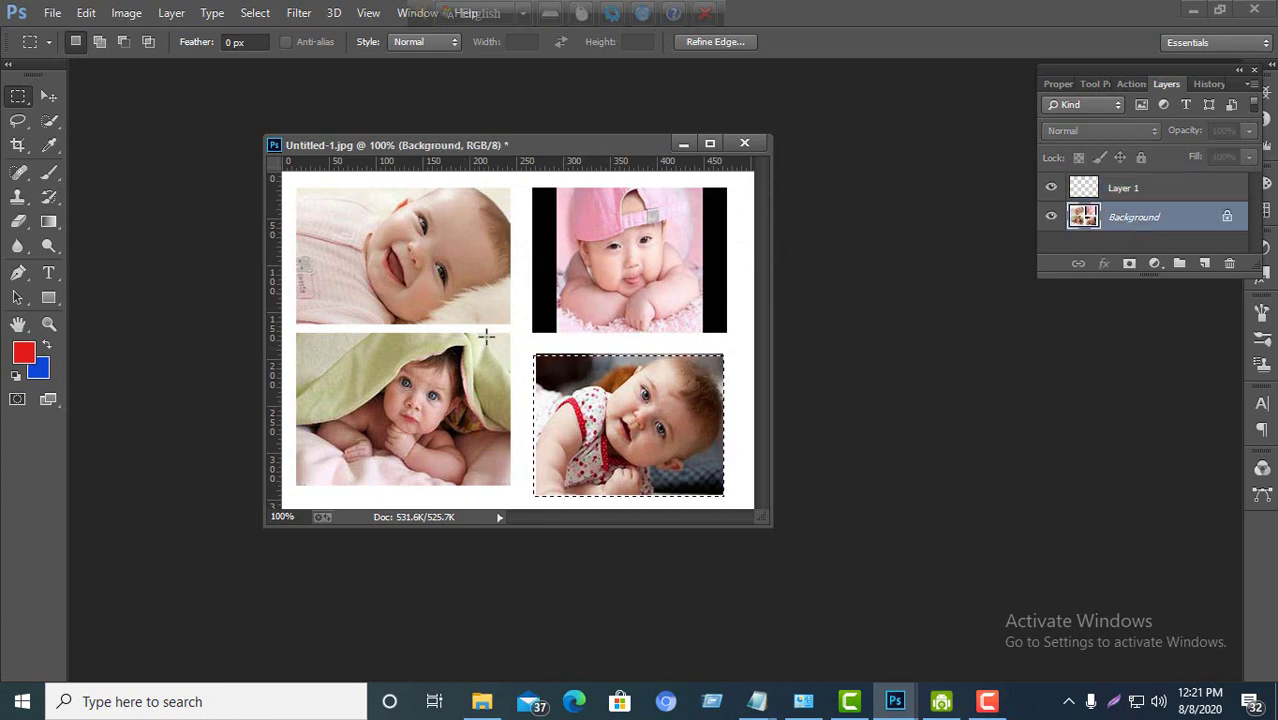
{"action": "left_click", "coordinate": [86, 14]}
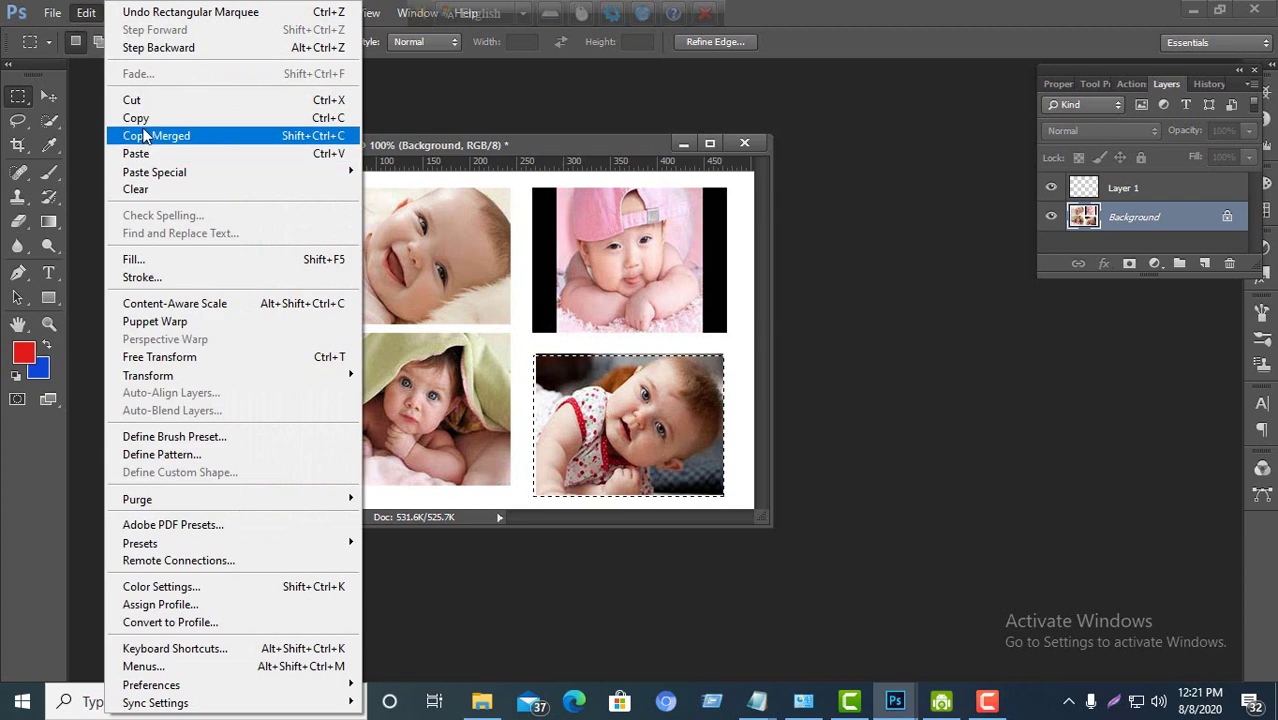
{"action": "left_click", "coordinate": [145, 136]}
Create a clipboard-sized new document, paste and undo, then return to floating windows.
{"action": "left_click", "coordinate": [52, 13]}
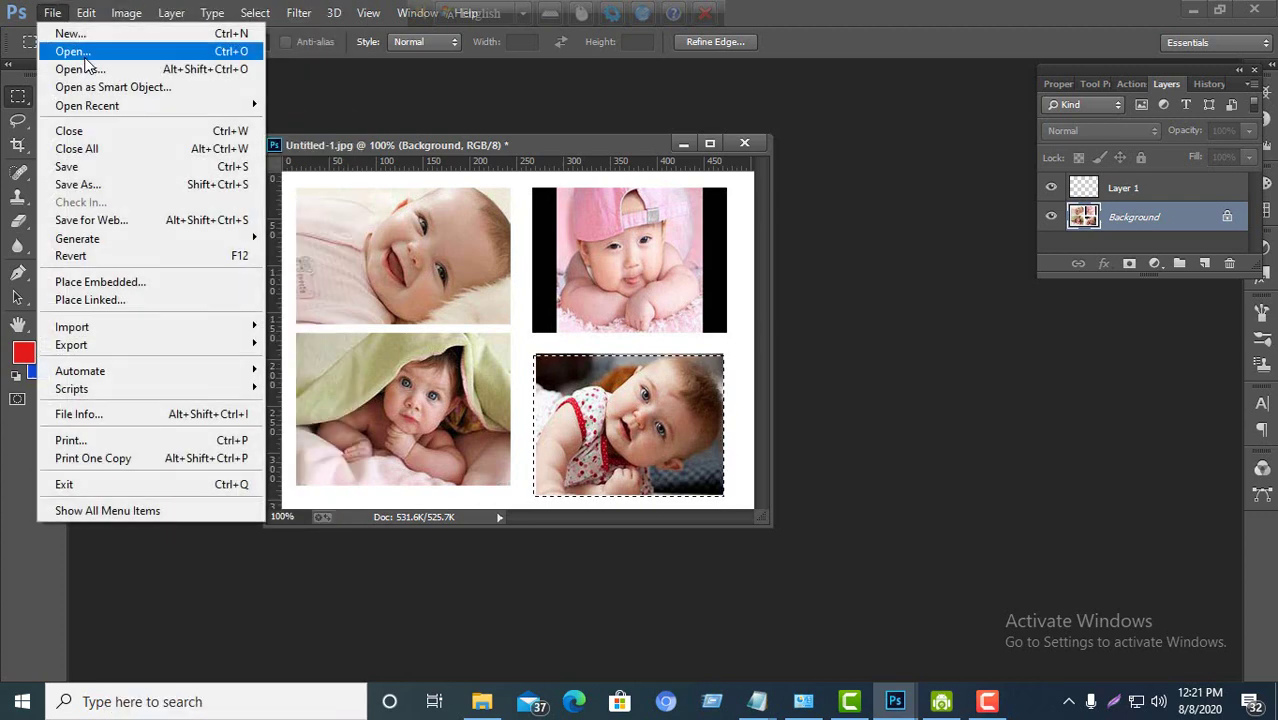
{"action": "left_click", "coordinate": [70, 33]}
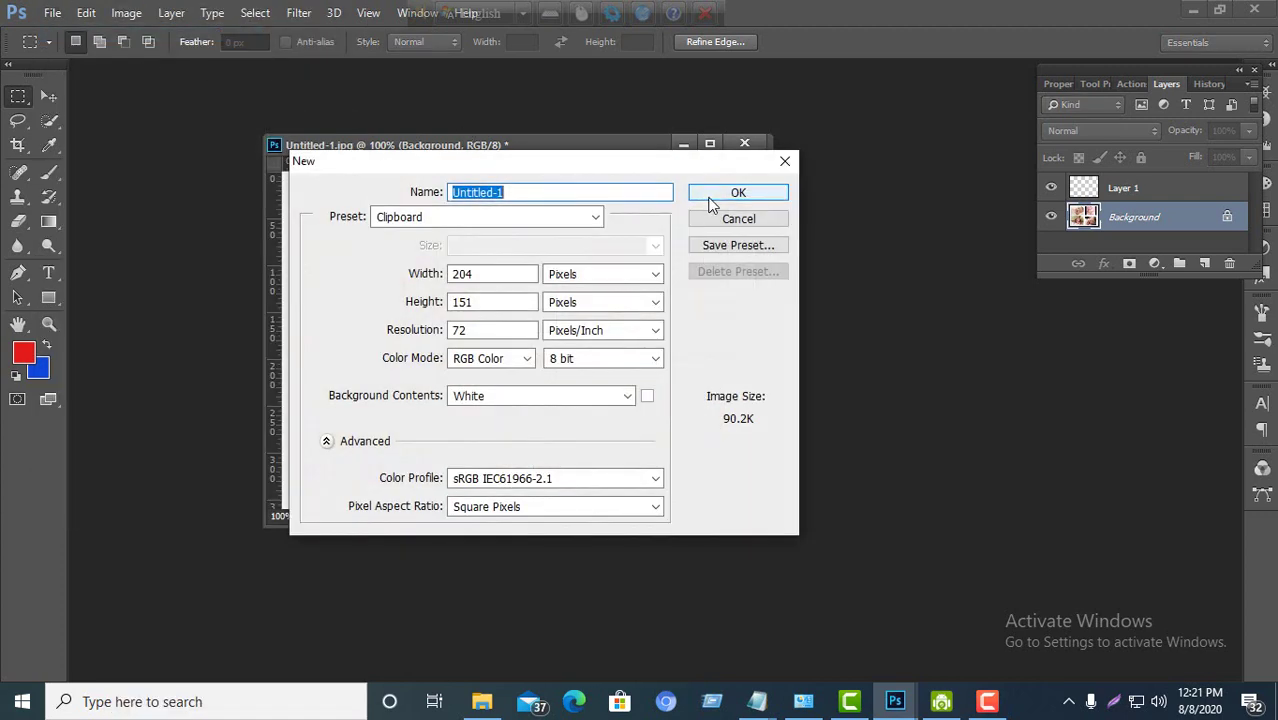
{"action": "left_click", "coordinate": [708, 197]}
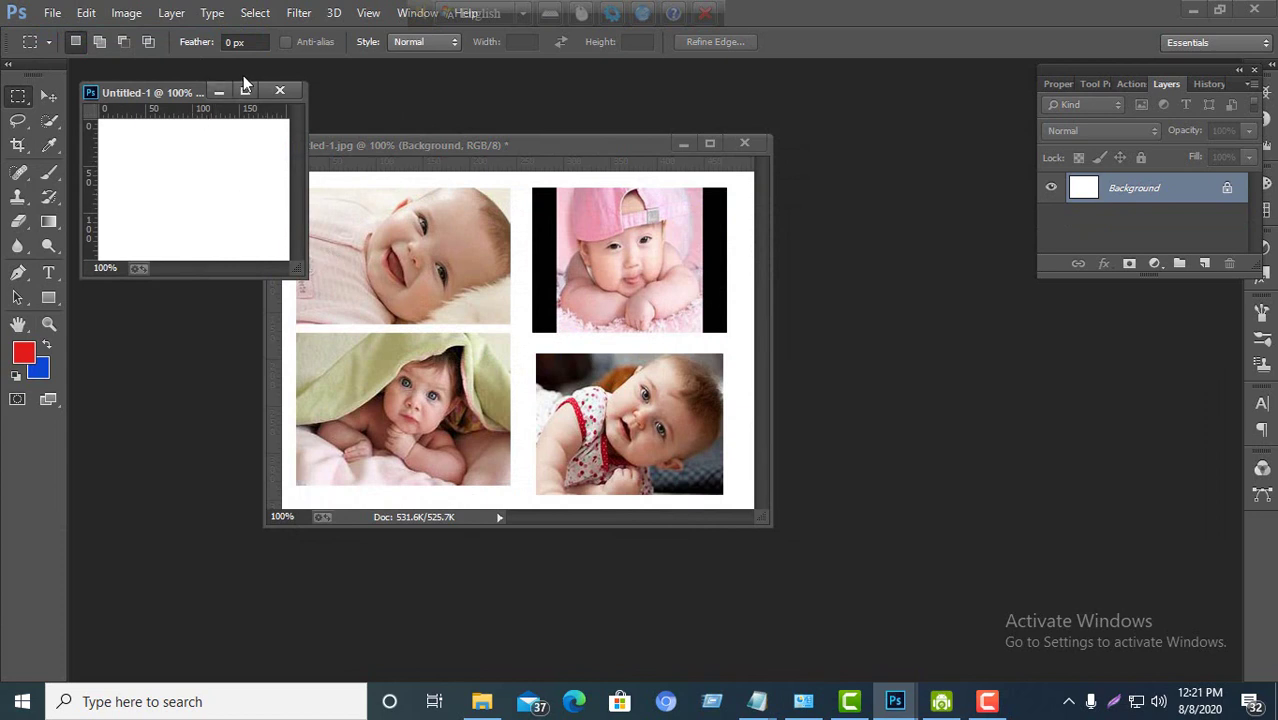
{"action": "left_click", "coordinate": [247, 92]}
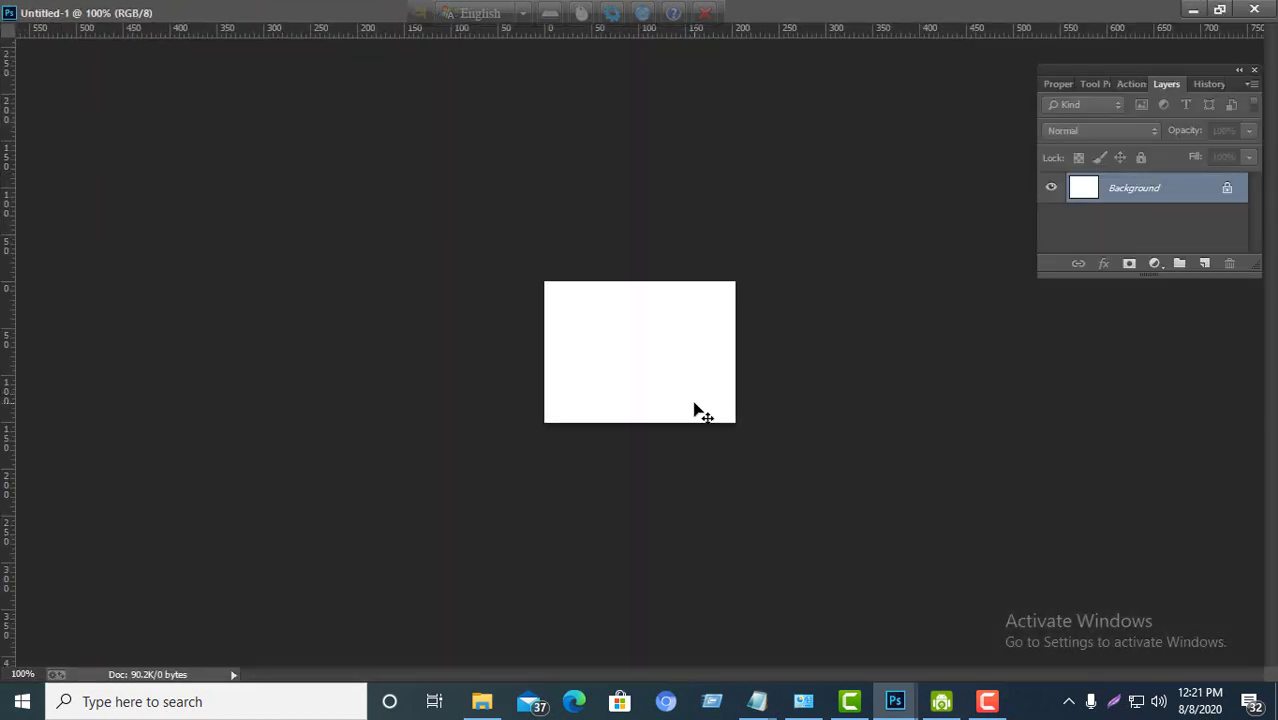
{"action": "key", "text": "ctrl+v"}
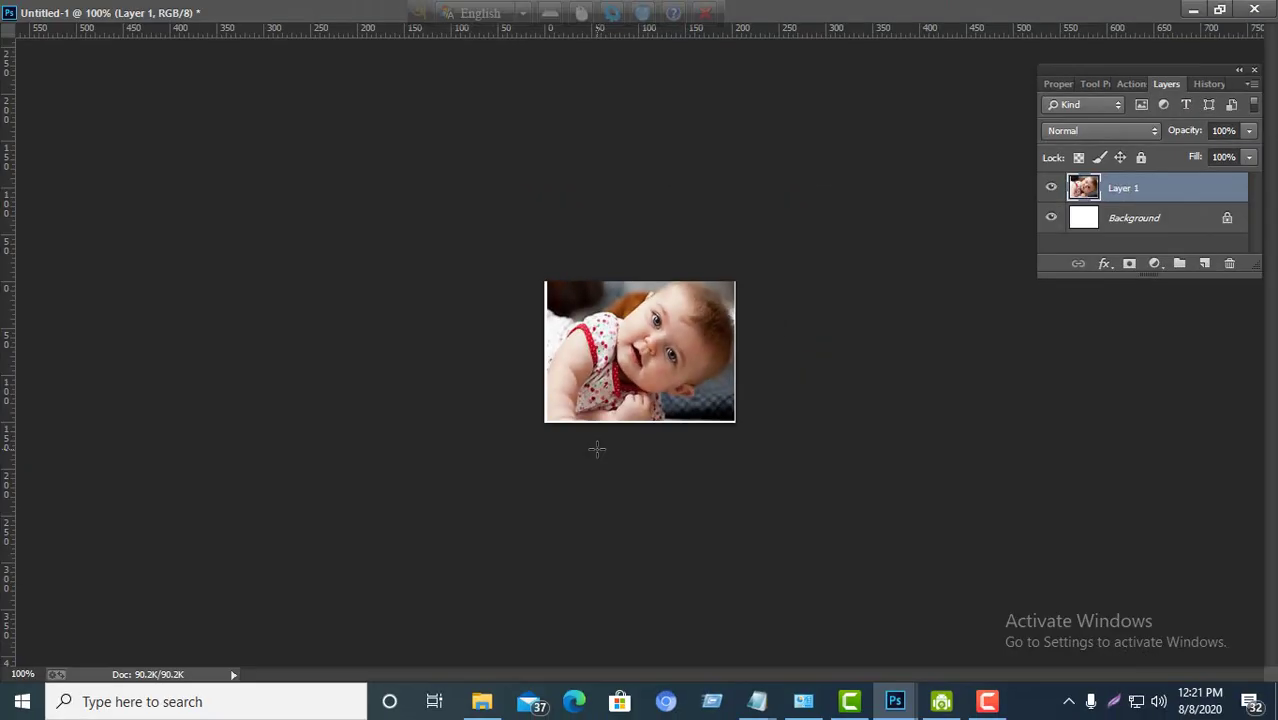
{"action": "key", "text": "ctrl+z"}
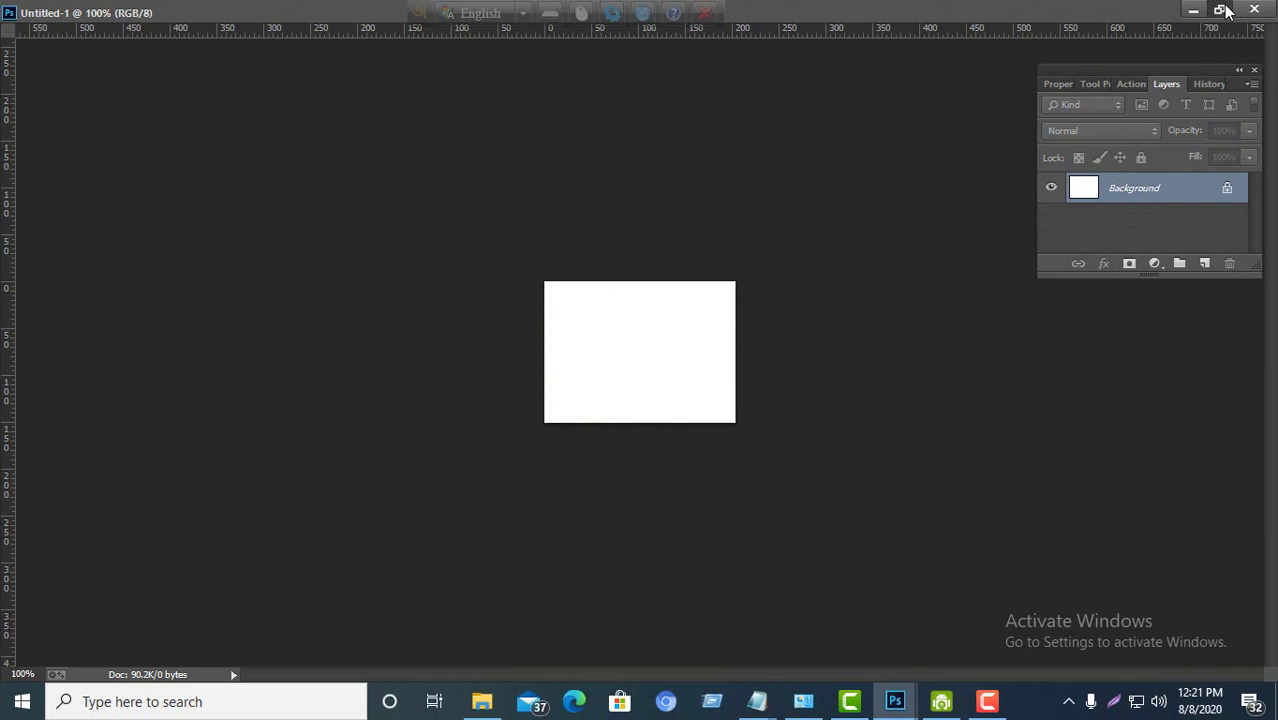
{"action": "left_click", "coordinate": [1219, 9]}
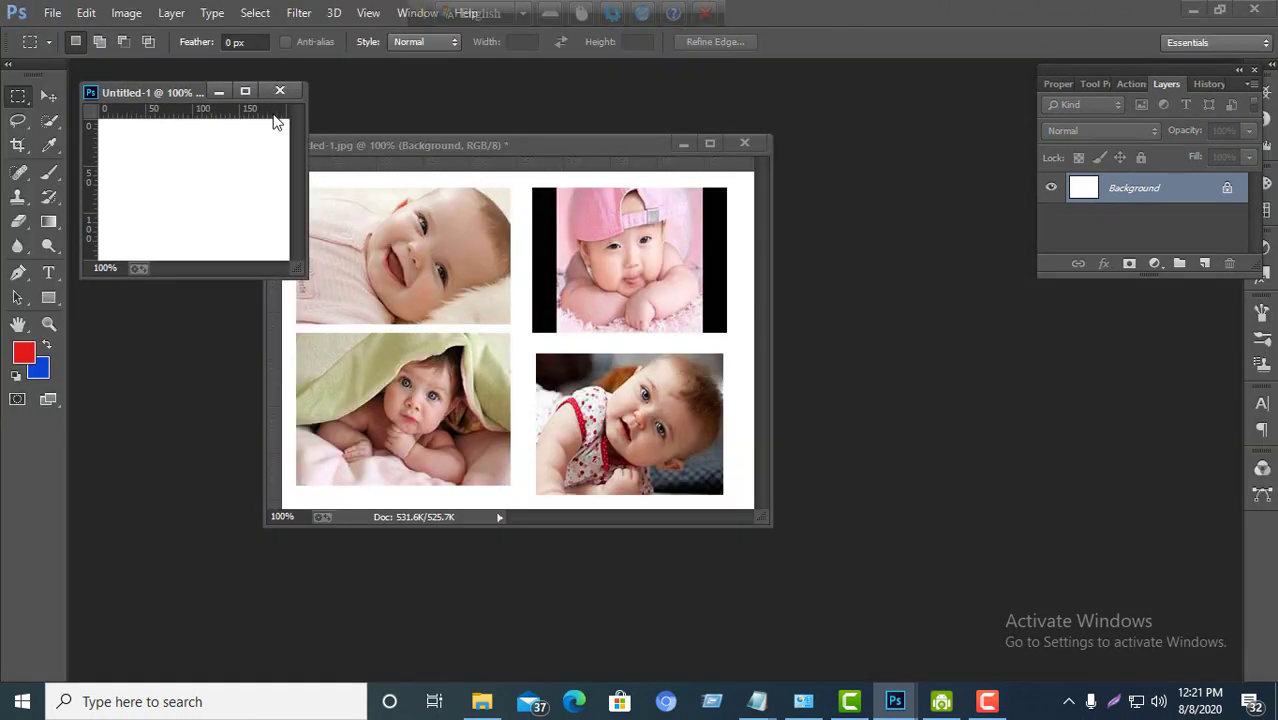
{"action": "left_click", "coordinate": [440, 275]}
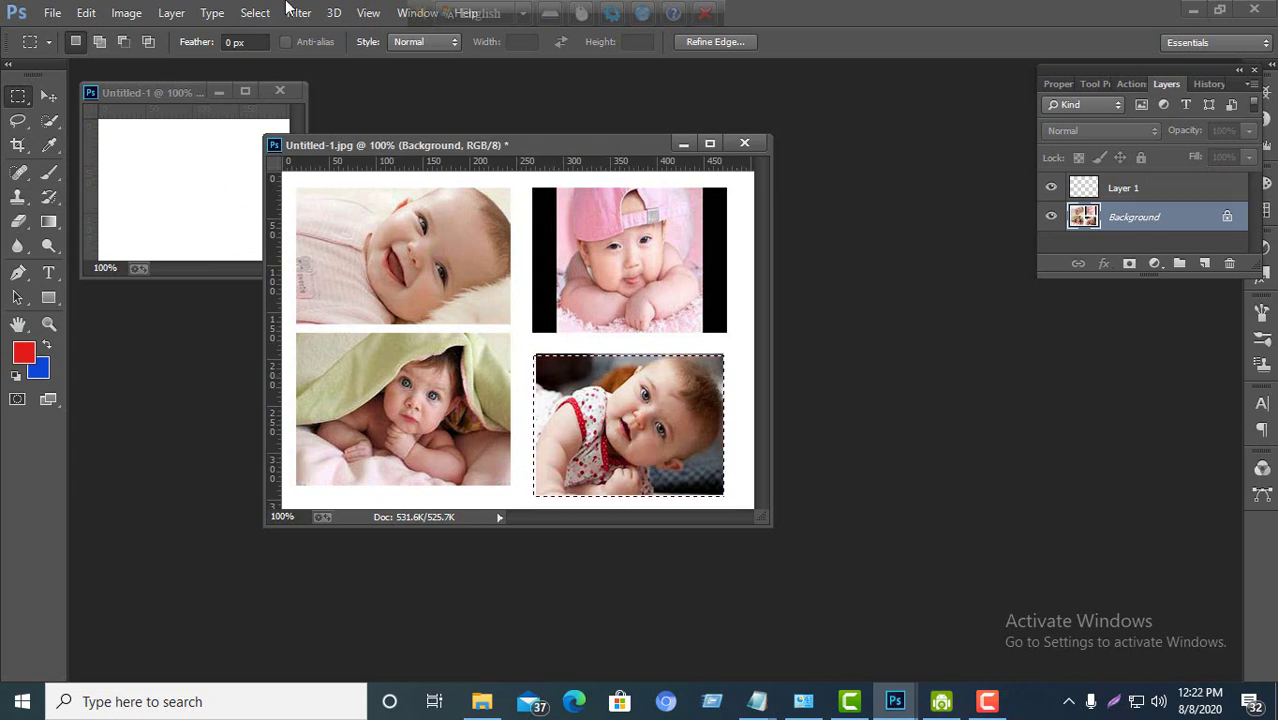
Cut the lower-right photo into Untitled-1, close it unsaved, and maximize the deselected collage.
{"action": "left_click", "coordinate": [86, 13]}
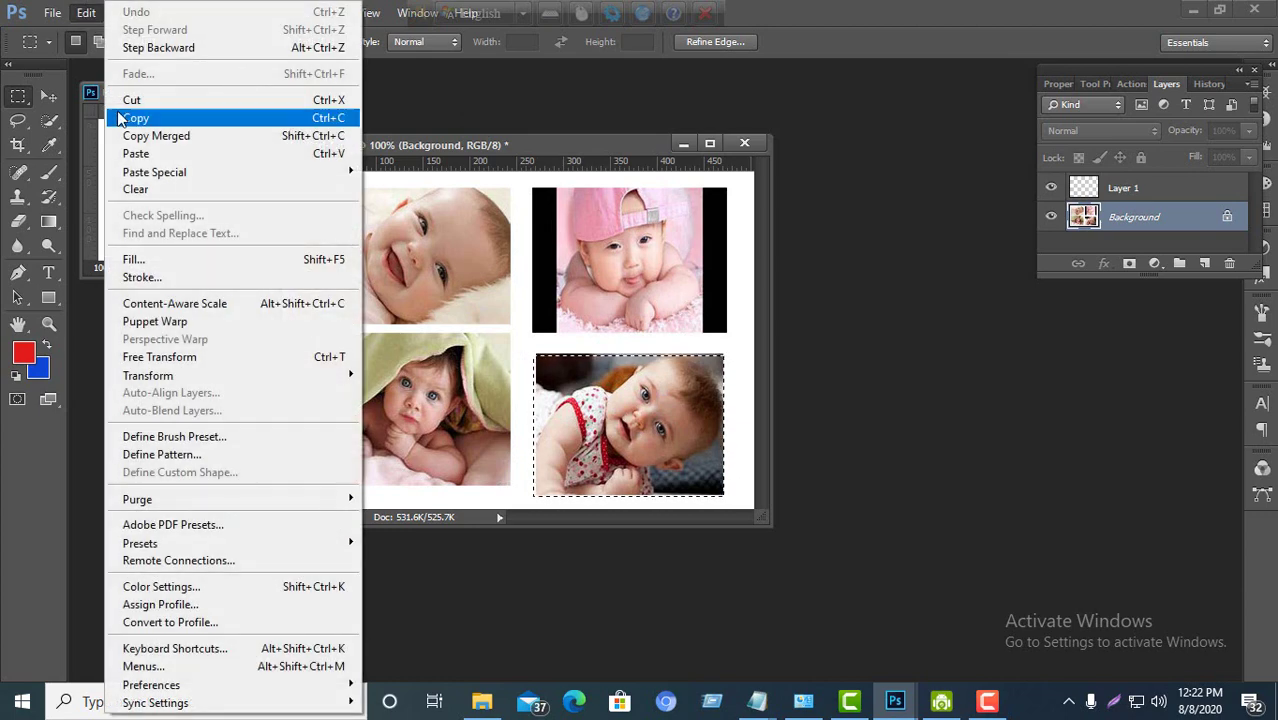
{"action": "left_click", "coordinate": [128, 95]}
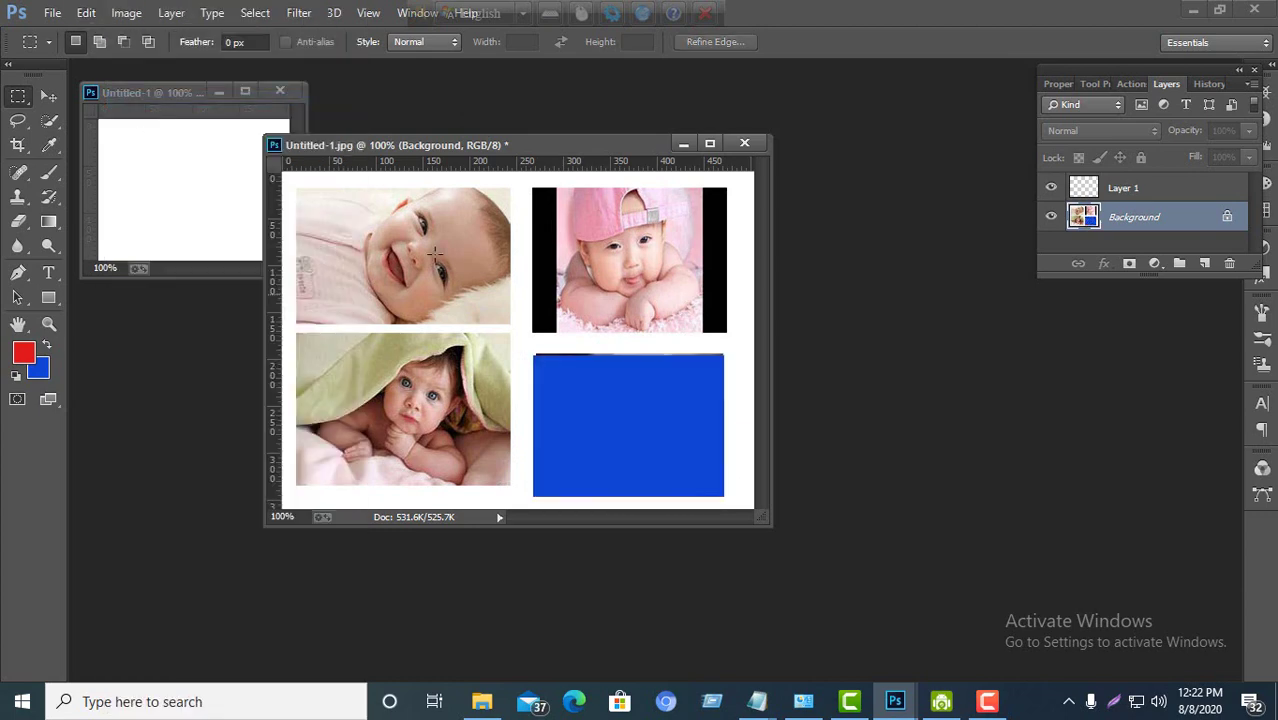
{"action": "left_click", "coordinate": [192, 93]}
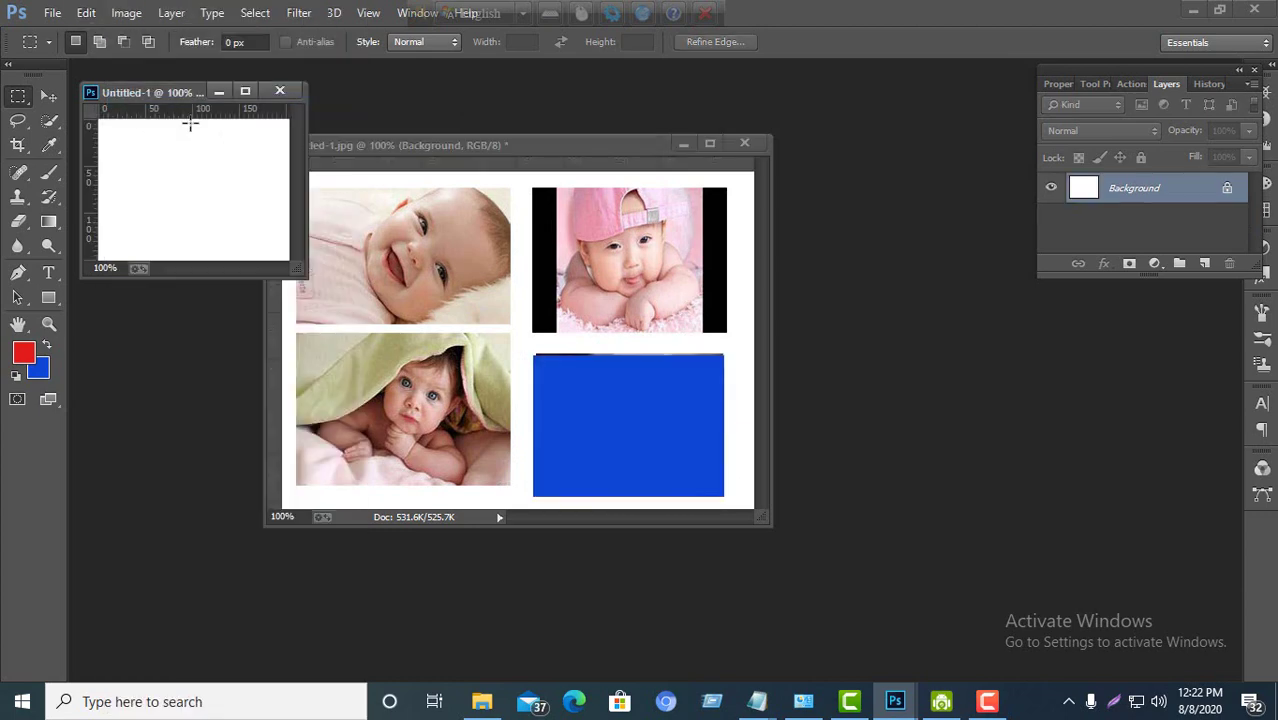
{"action": "left_click", "coordinate": [86, 13]}
{"action": "left_click", "coordinate": [151, 152]}
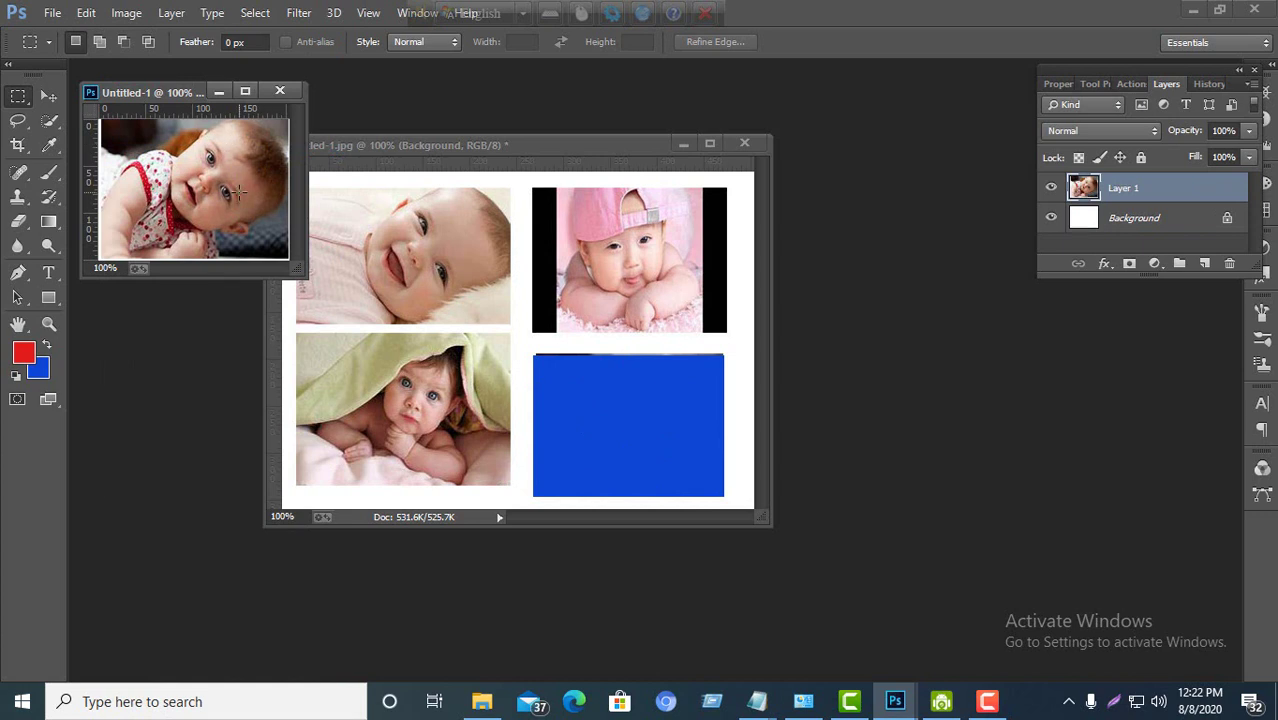
{"action": "left_click", "coordinate": [282, 92]}
{"action": "left_click", "coordinate": [645, 277]}
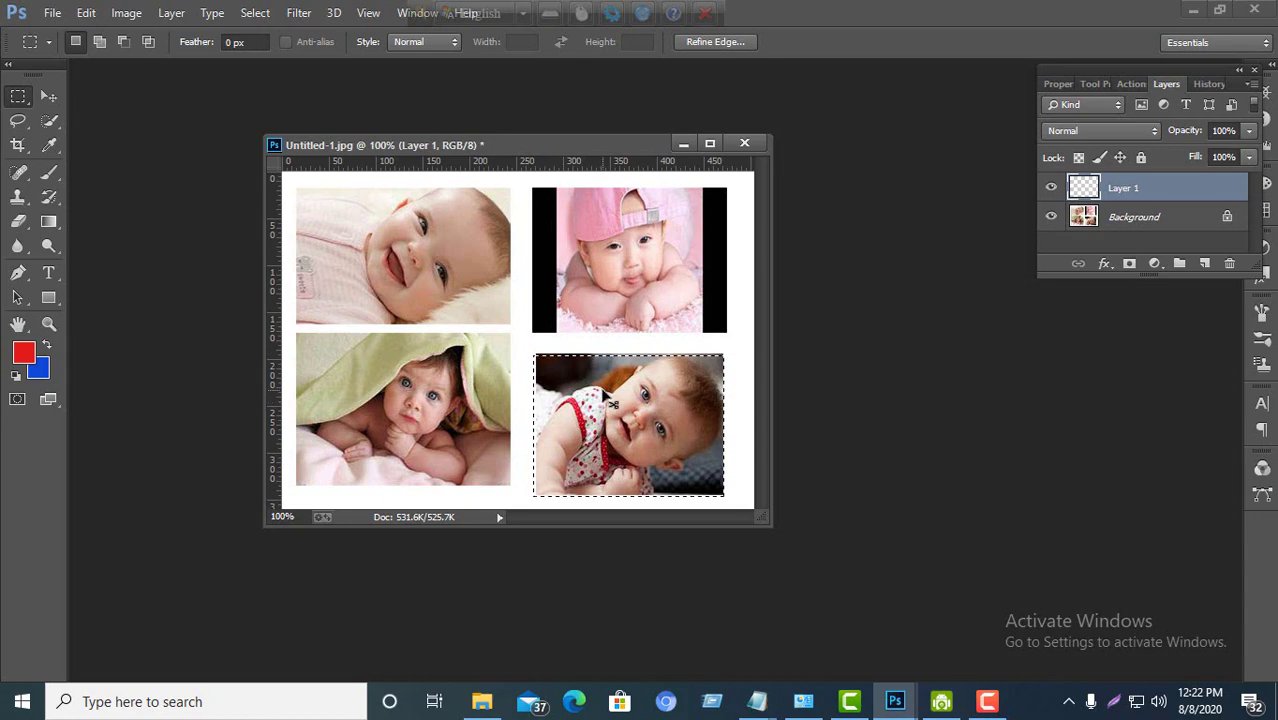
{"action": "key", "text": "ctrl+d"}
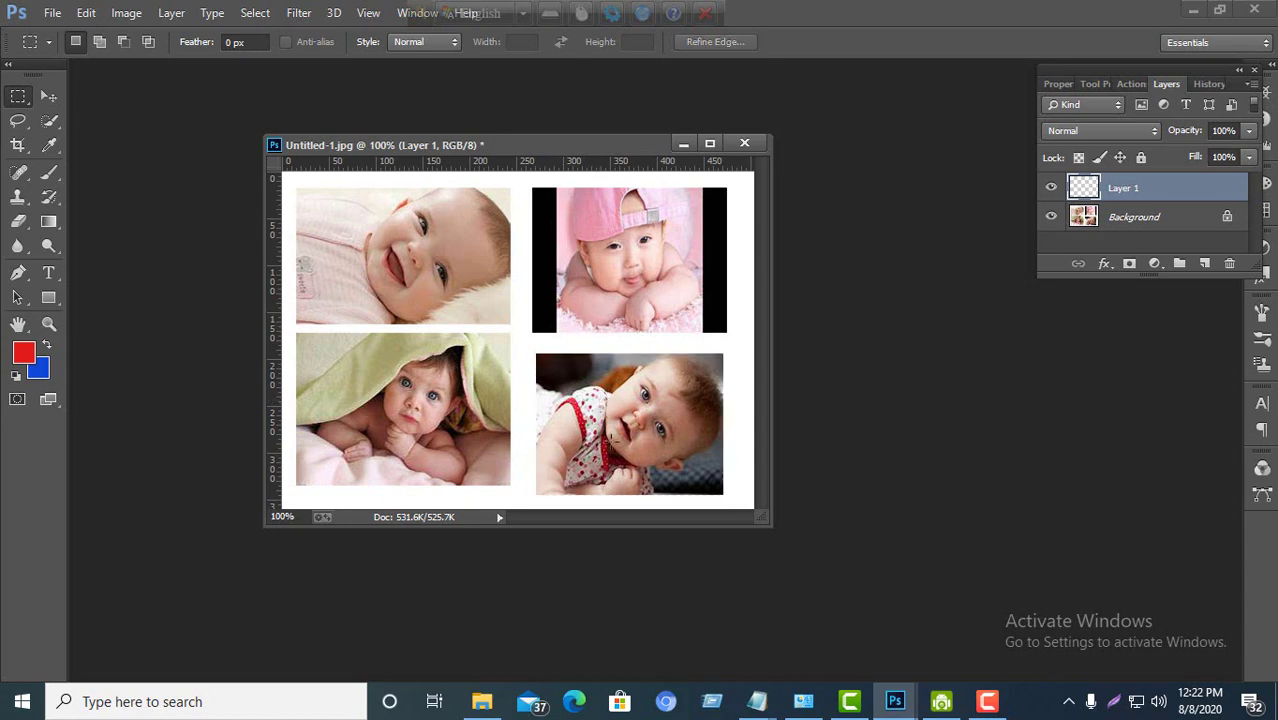
{"action": "left_click", "coordinate": [707, 144]}
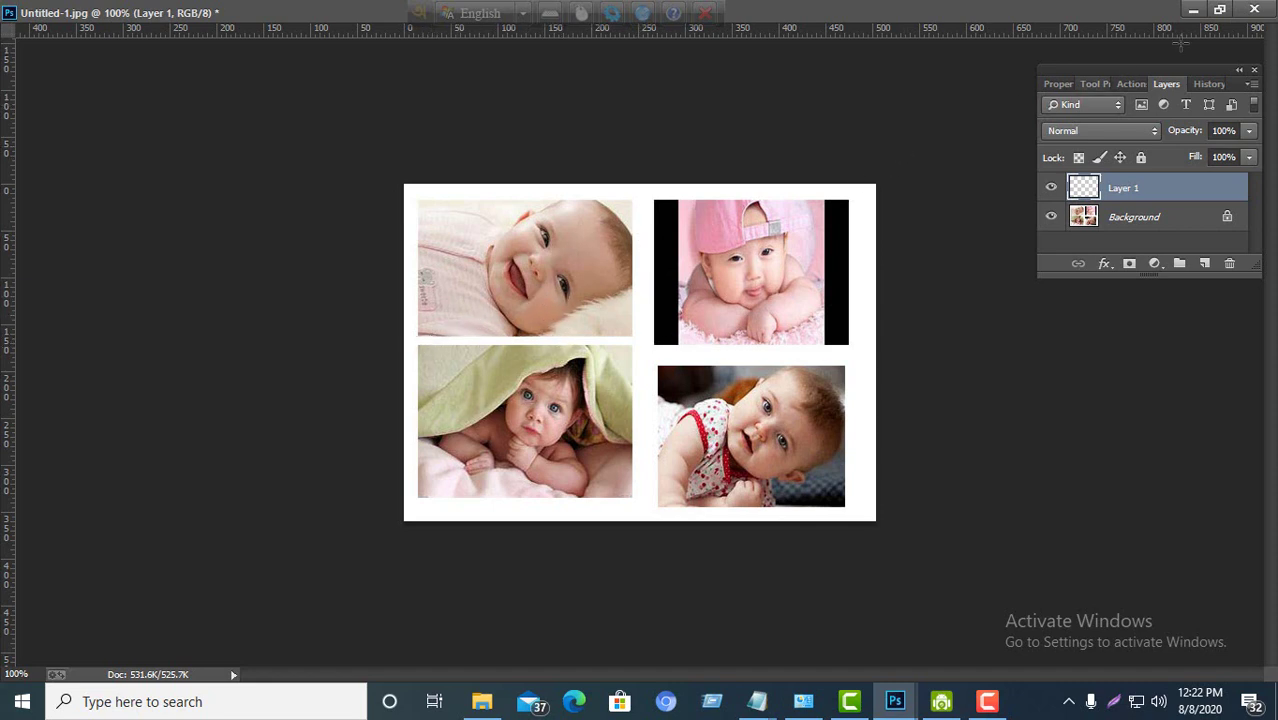
Restore the floating collage window and select the lower-left baby photo with a rectangle.
{"action": "left_click", "coordinate": [1219, 9]}
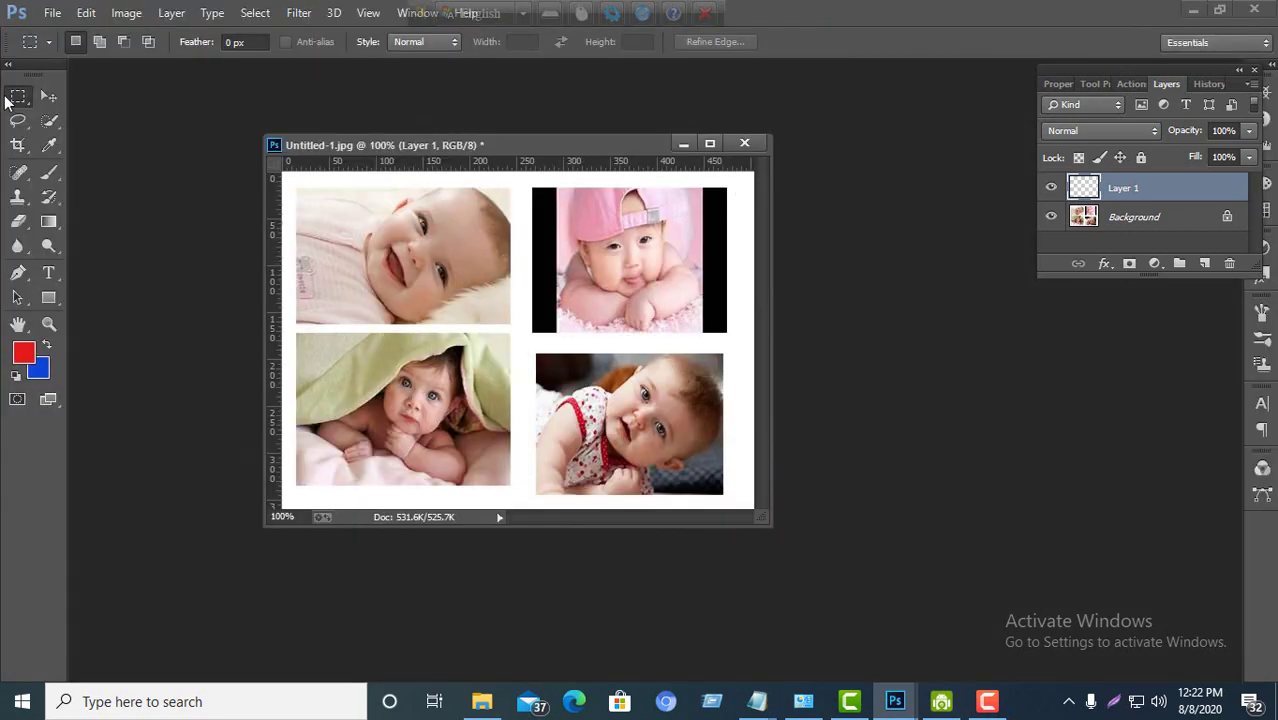
{"action": "right_click", "coordinate": [22, 97]}
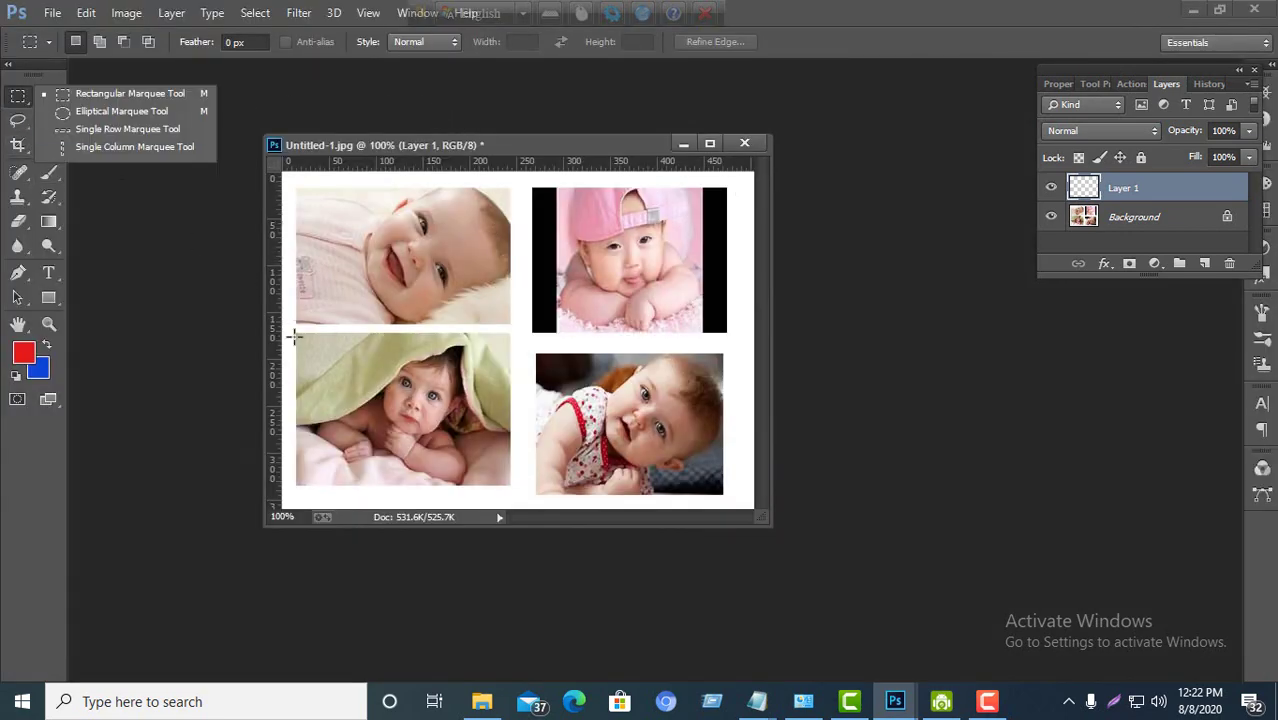
{"action": "left_click_drag", "start_coordinate": [294, 331], "coordinate": [507, 484]}
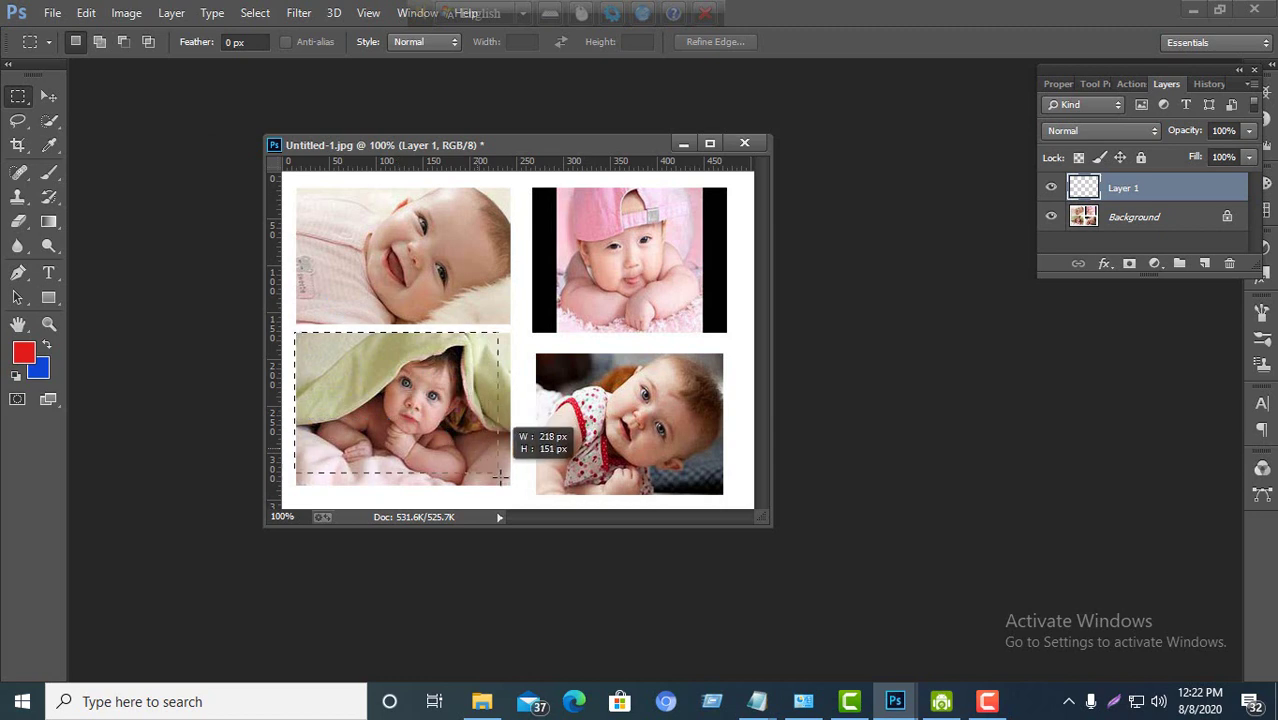
{"action": "left_click_drag", "start_coordinate": [507, 484], "coordinate": [510, 486]}
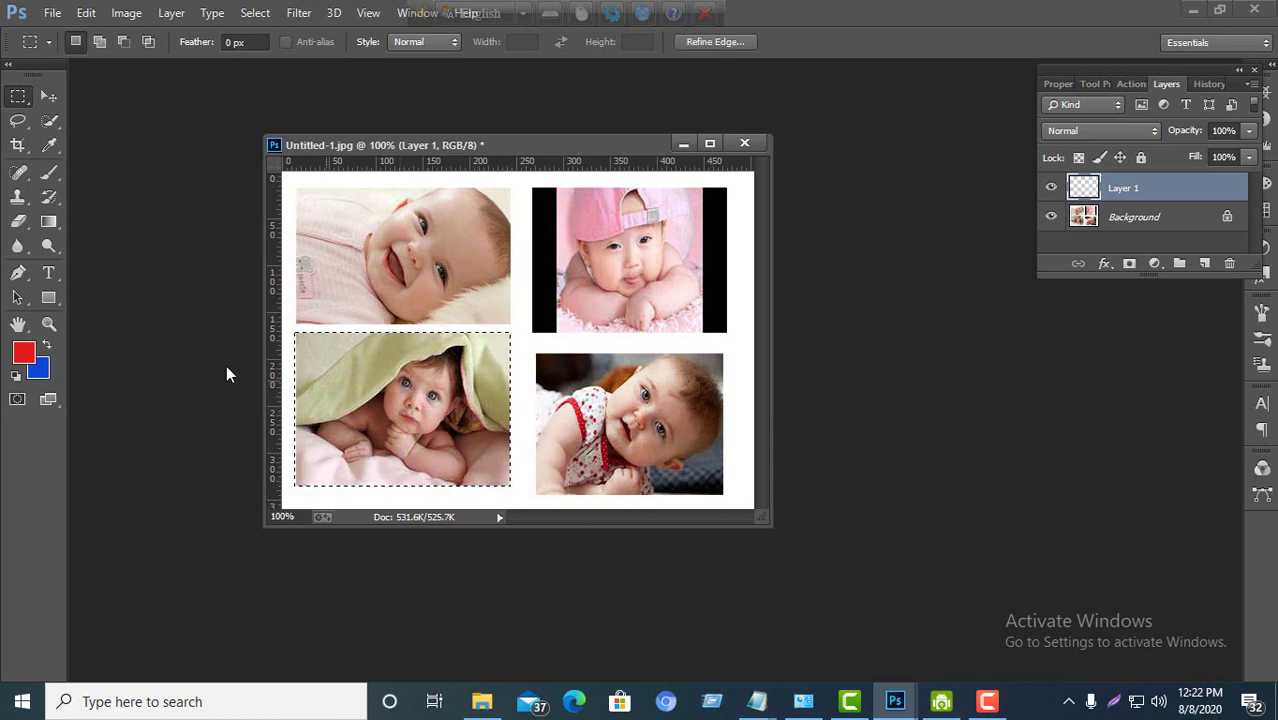
Copy the lower-left photo from the Background layer after dismissing the empty-selection error.
{"action": "left_click", "coordinate": [86, 13]}
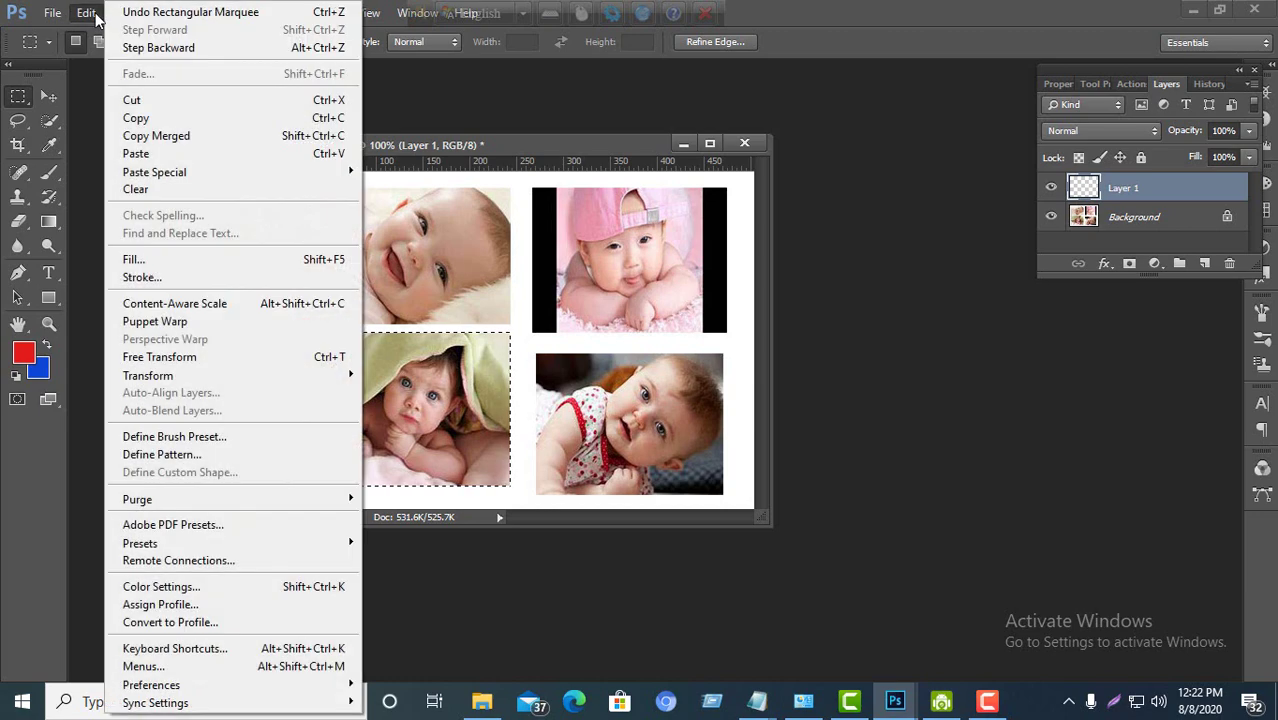
{"action": "left_click", "coordinate": [139, 118]}
{"action": "left_click", "coordinate": [613, 278]}
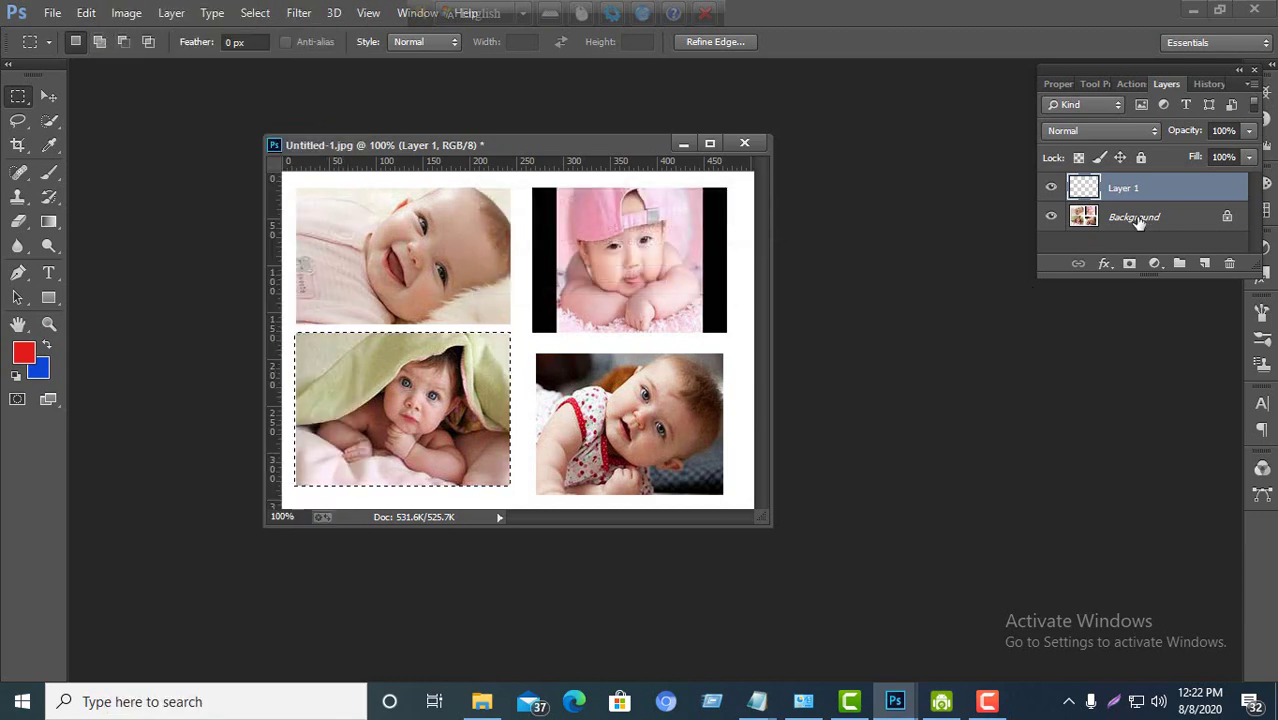
{"action": "left_click", "coordinate": [1138, 220]}
{"action": "left_click", "coordinate": [94, 14]}
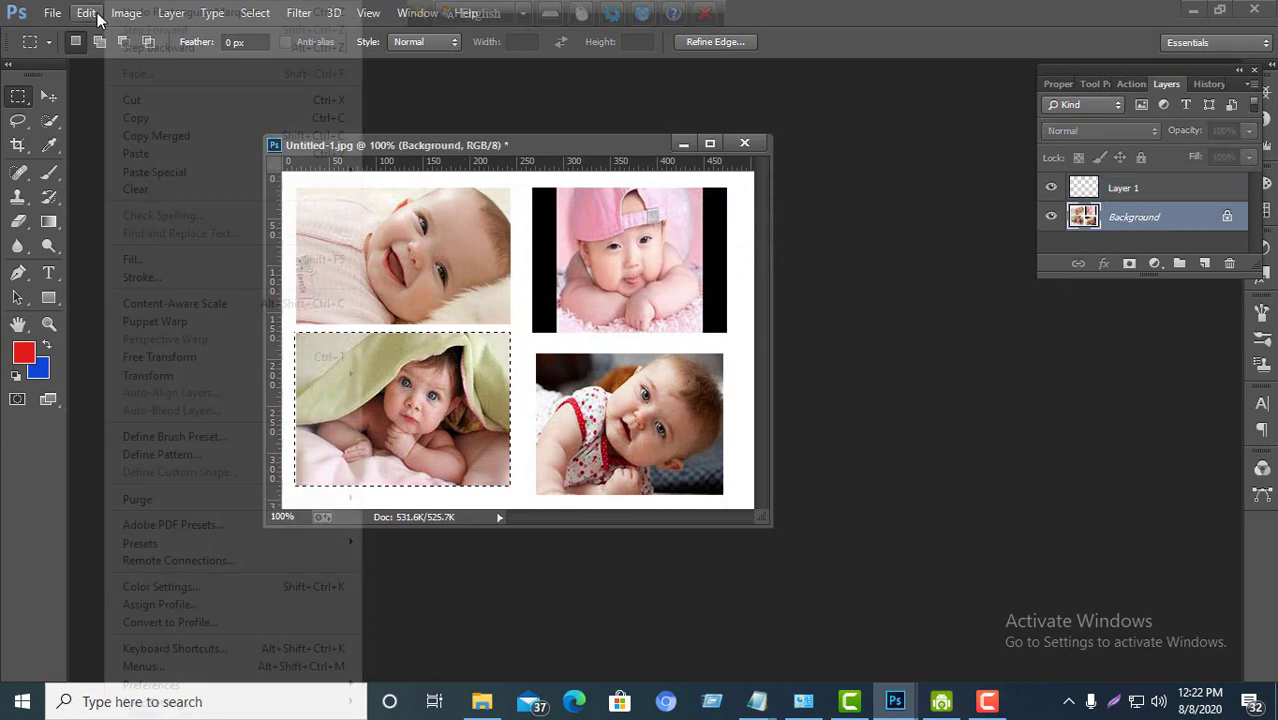
{"action": "left_click", "coordinate": [139, 118]}
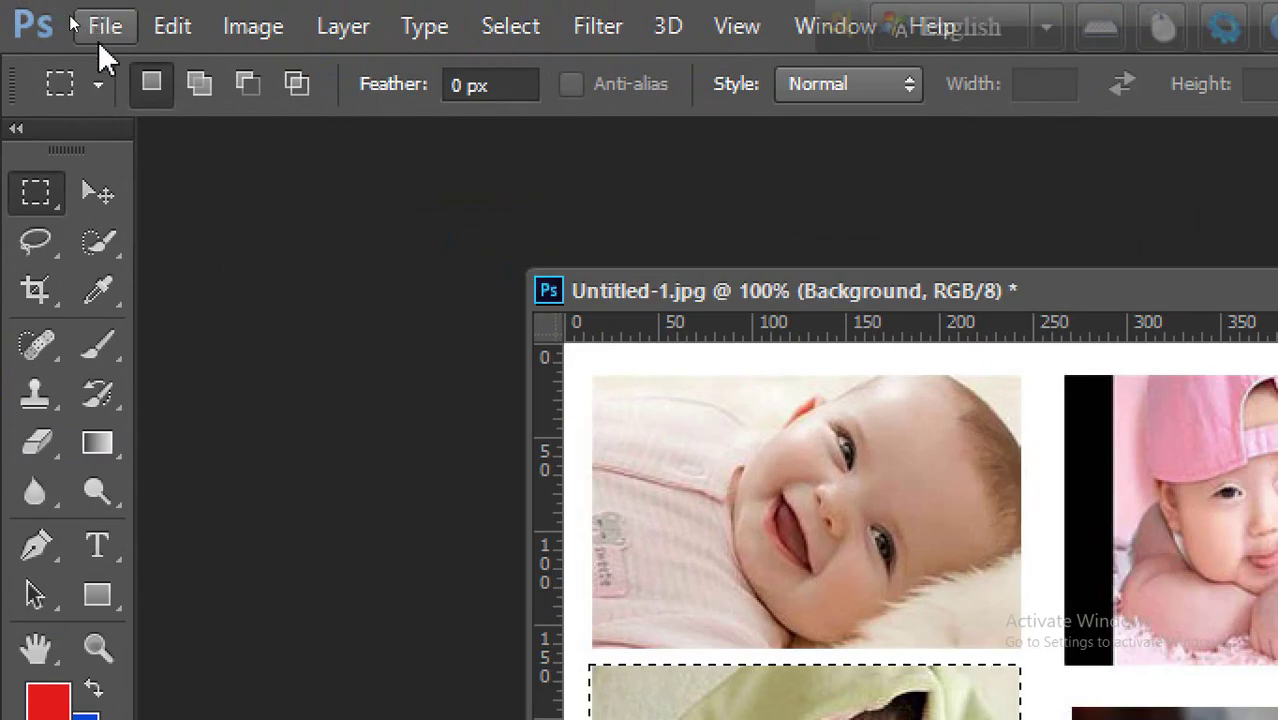
Create a new 231×165 px Clipboard-preset document and marquee most of its canvas.
{"action": "left_click", "coordinate": [118, 25]}
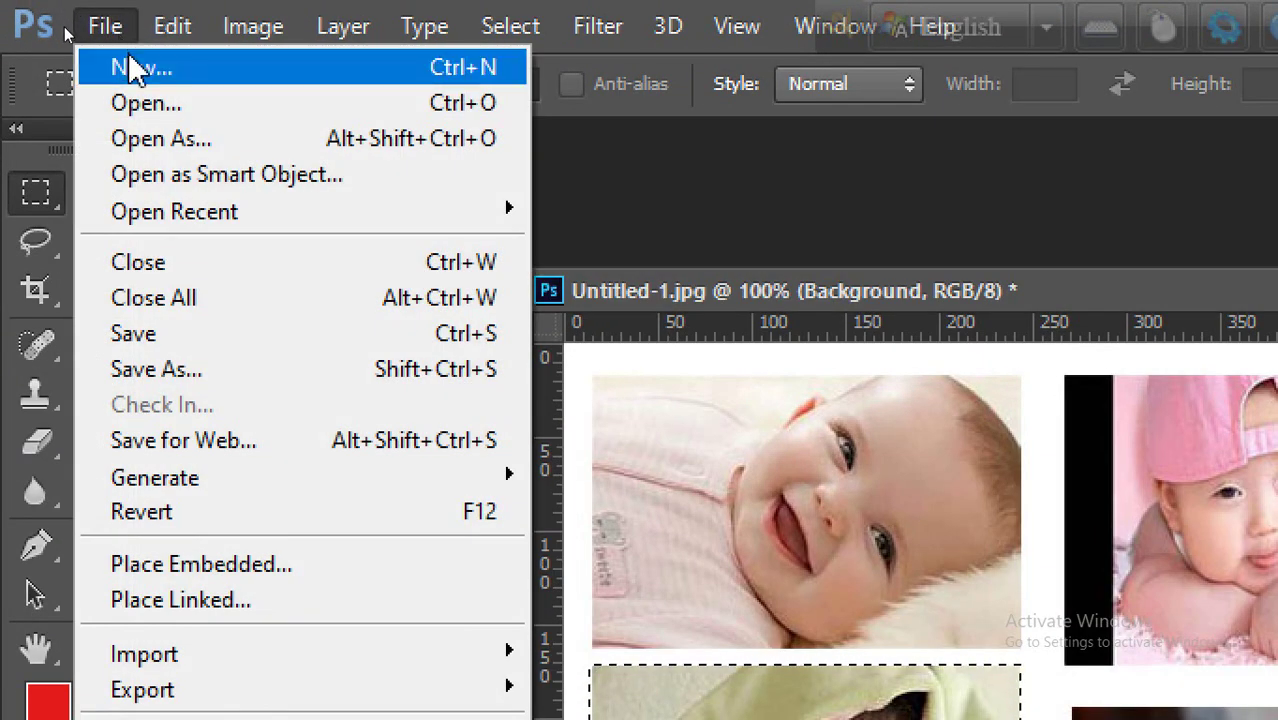
{"action": "left_click", "coordinate": [132, 66]}
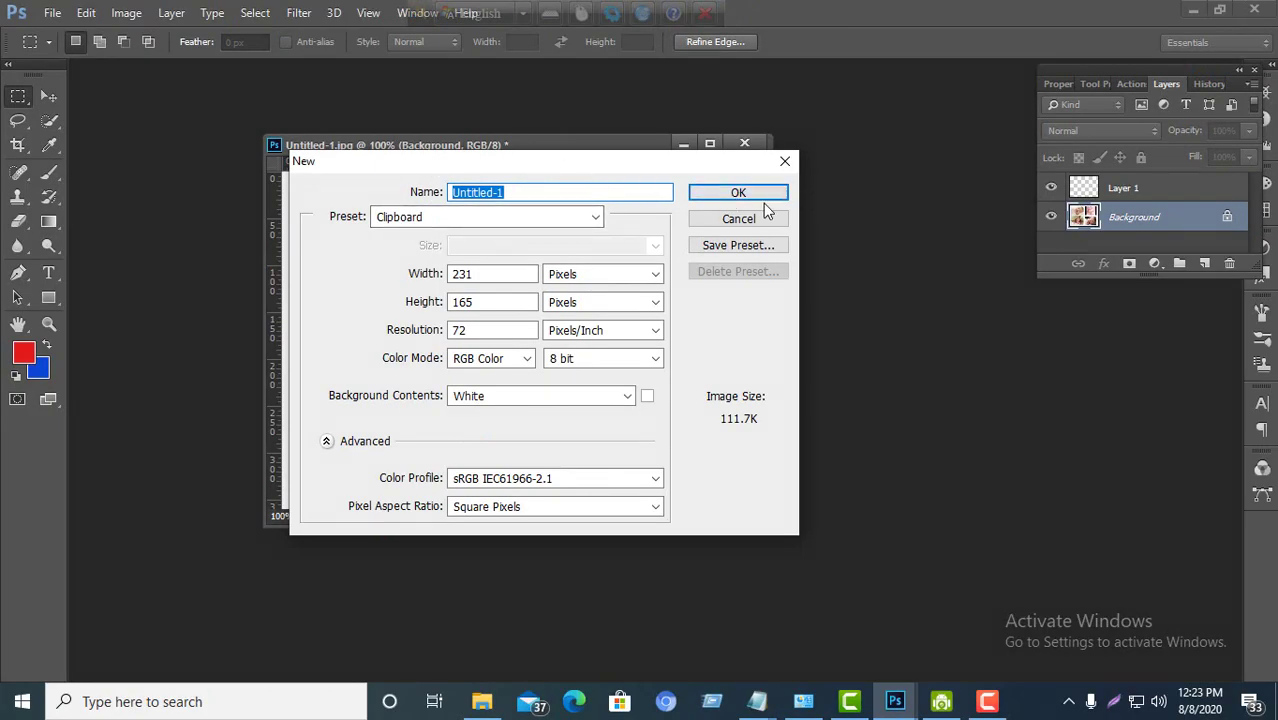
{"action": "left_click", "coordinate": [757, 197]}
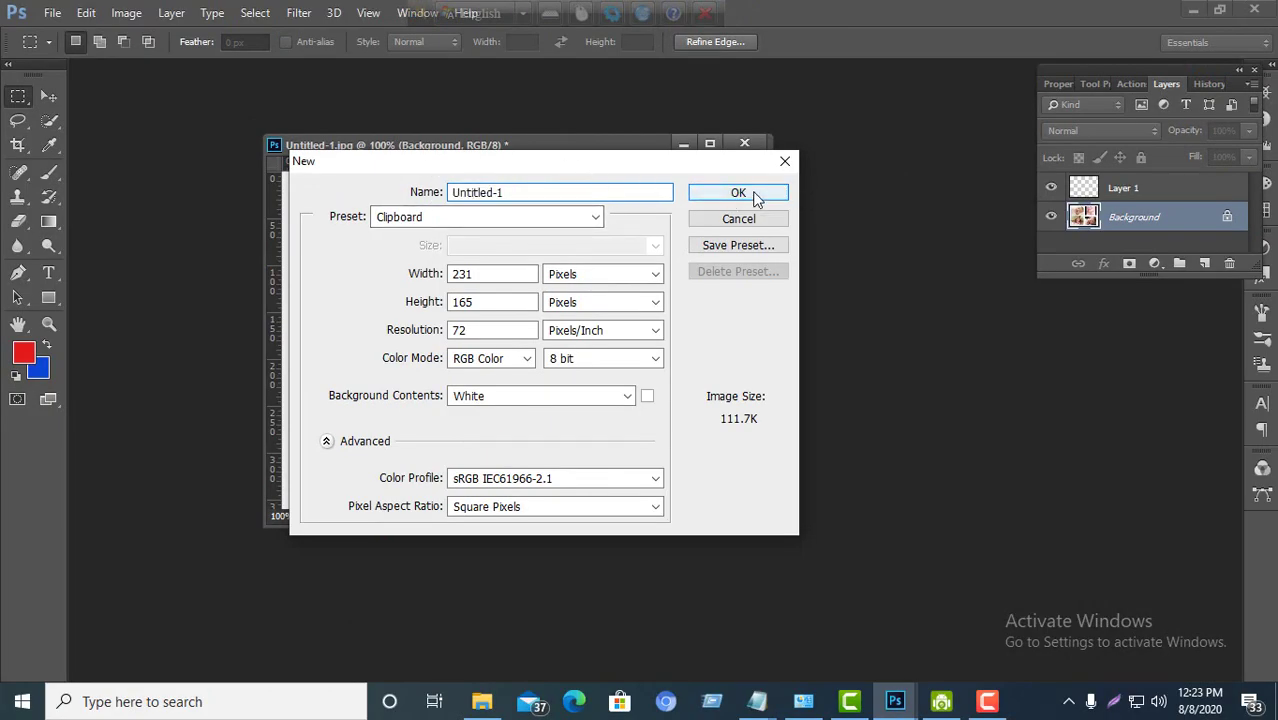
{"action": "left_click", "coordinate": [269, 91]}
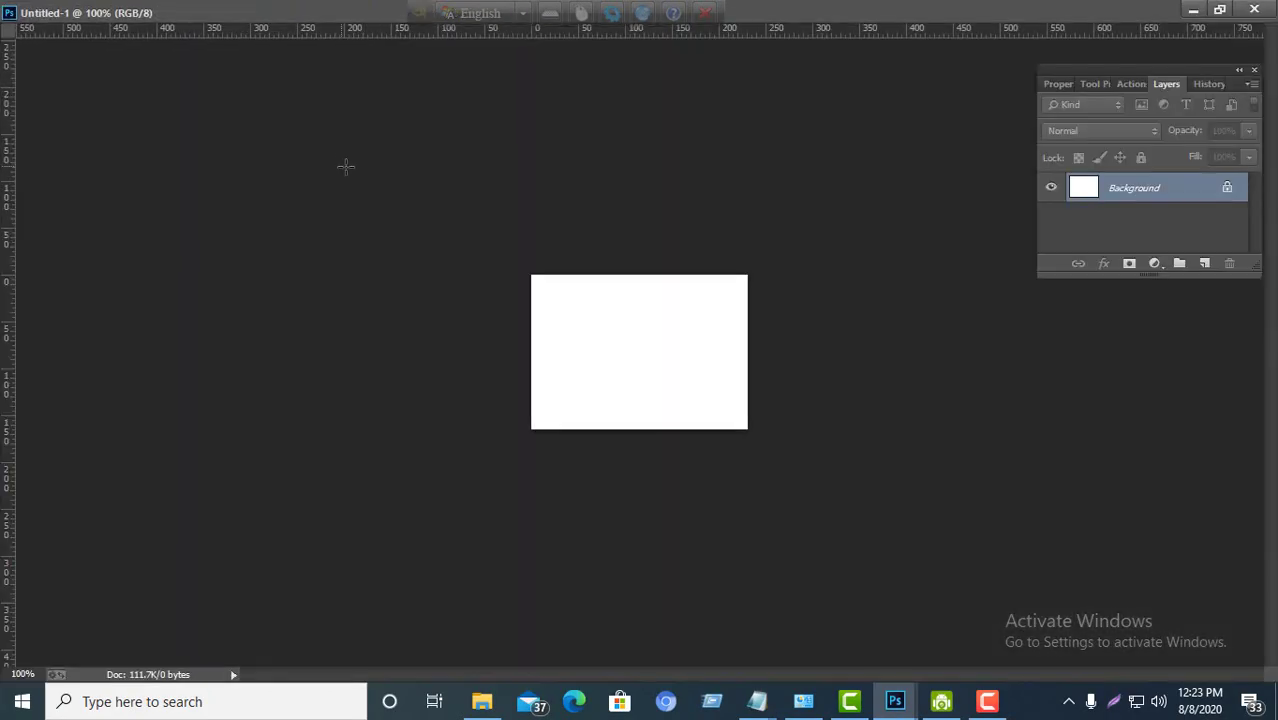
{"action": "left_click", "coordinate": [1220, 10]}
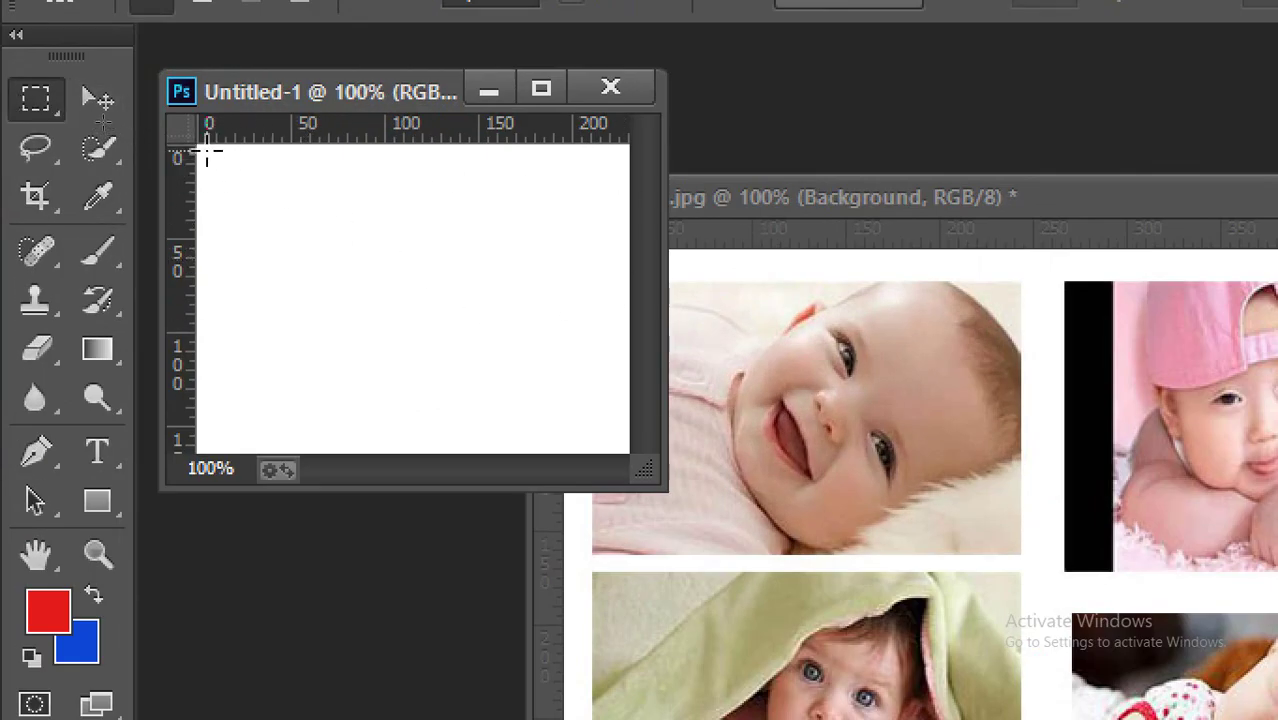
{"action": "left_click_drag", "start_coordinate": [207, 150], "coordinate": [605, 440]}
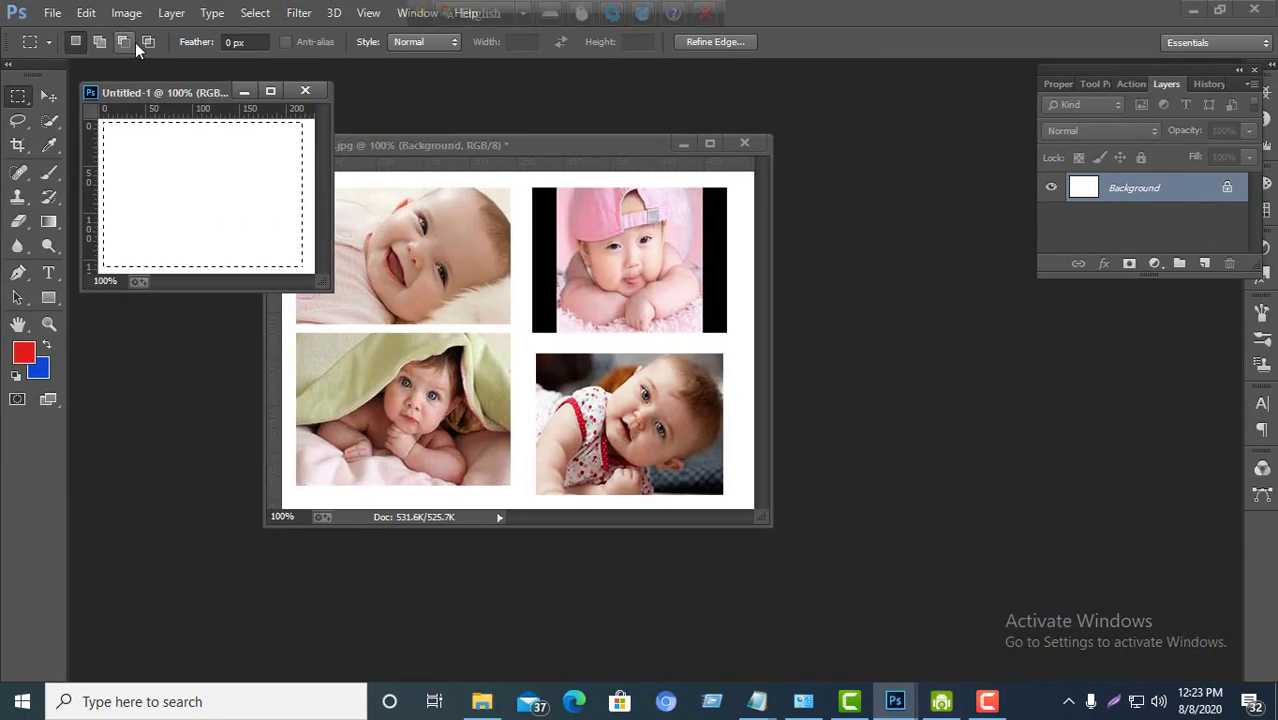
Paste Into the selection of Untitled-1, then close it without saving.
{"action": "left_click", "coordinate": [86, 12]}
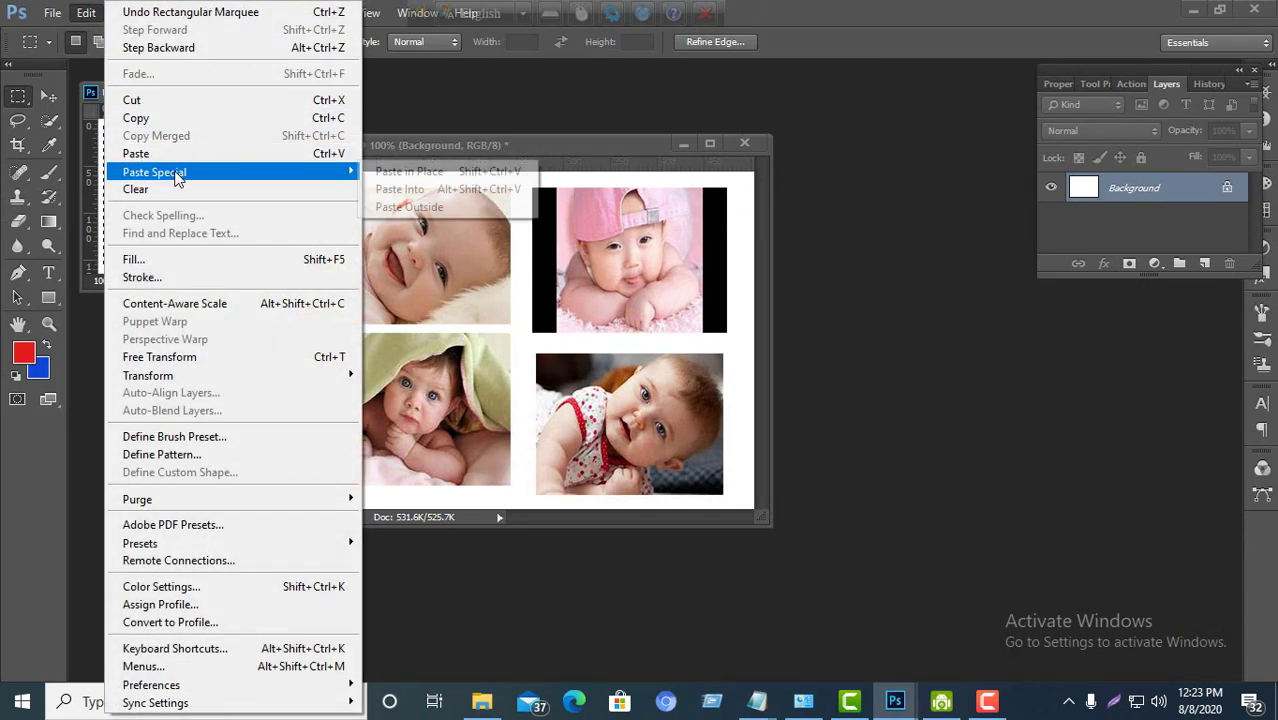
{"action": "mouse_move", "coordinate": [155, 172]}
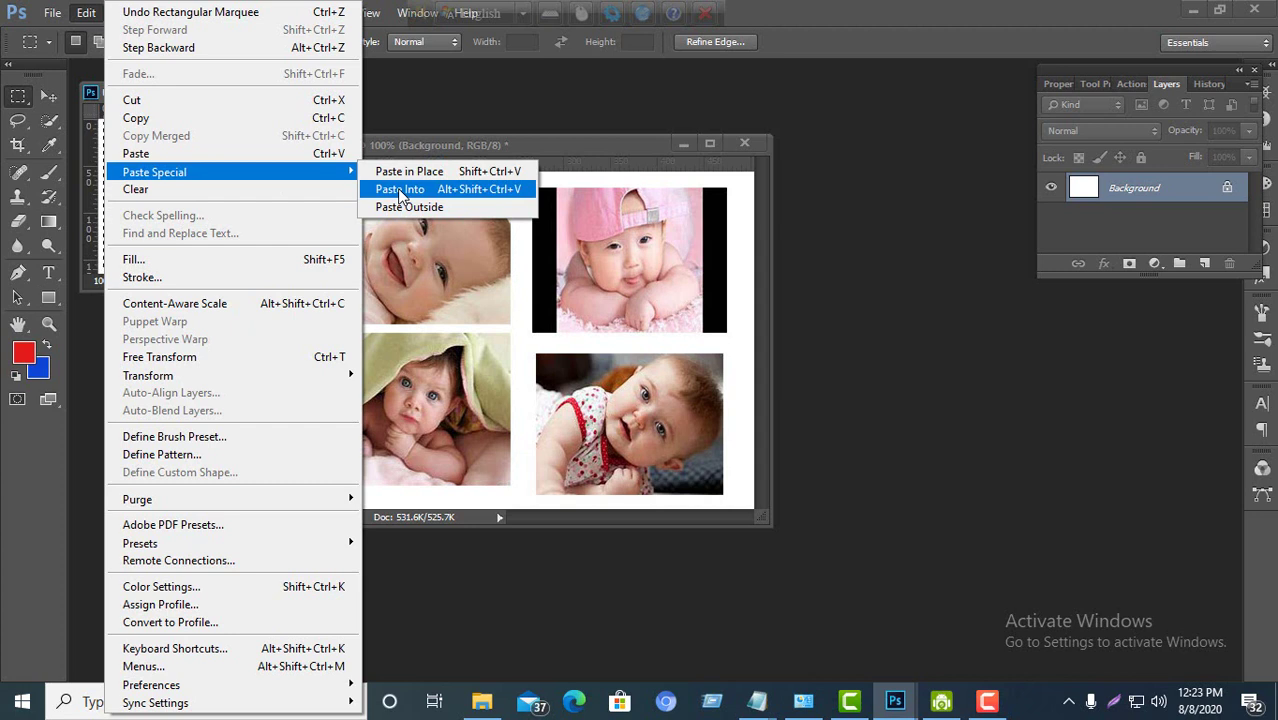
{"action": "left_click", "coordinate": [400, 190]}
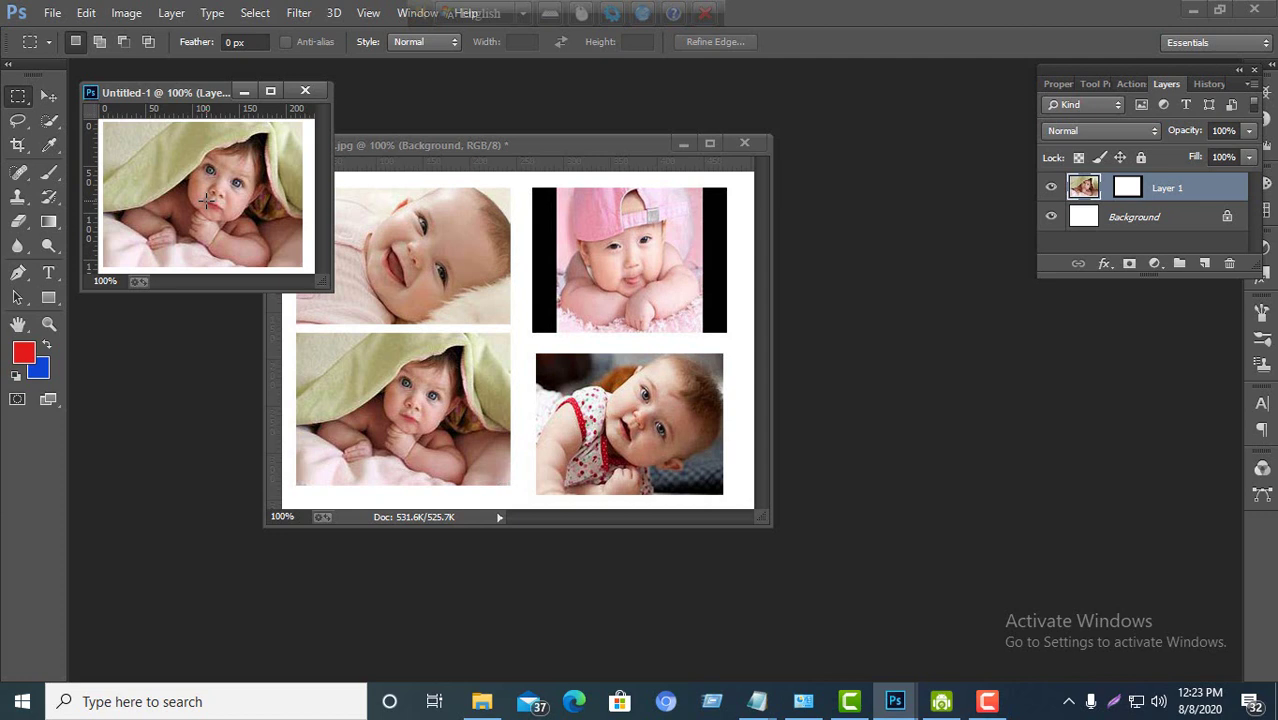
{"action": "left_click", "coordinate": [305, 92]}
{"action": "left_click", "coordinate": [650, 277]}
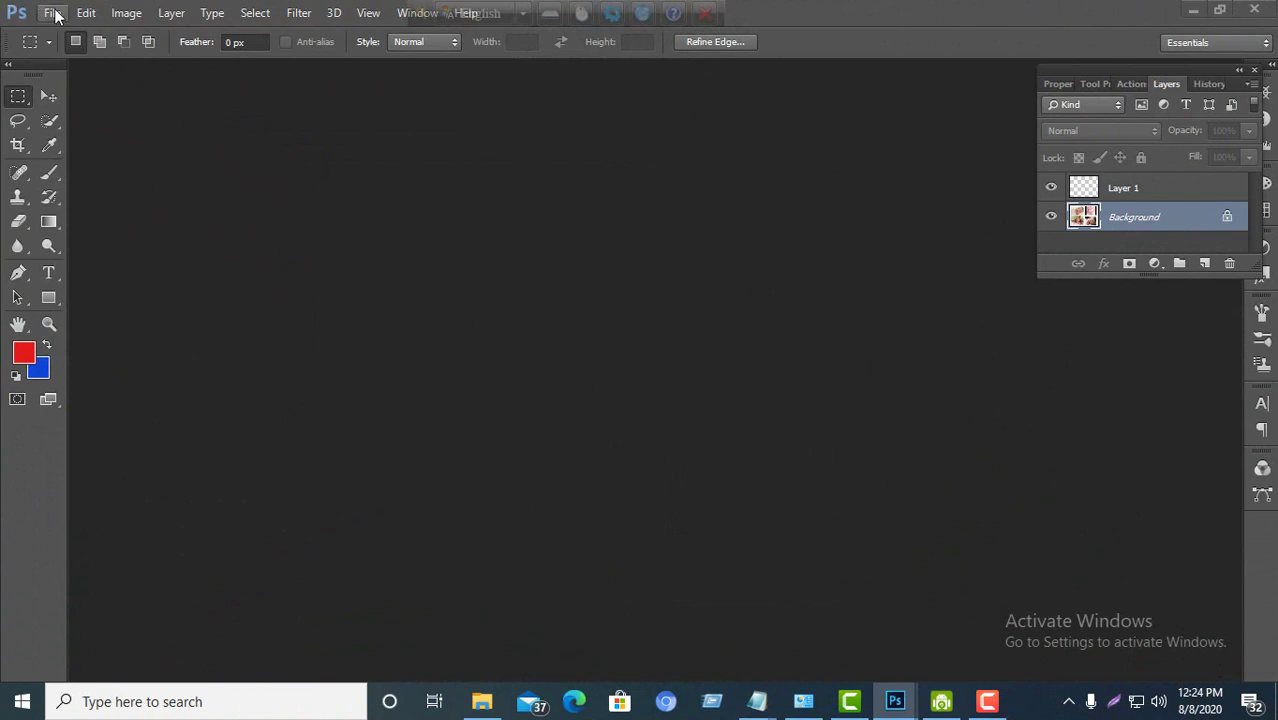
Open the banana photo 42E9as7NaTaAi4A6JcuFwG-1200-80.jpg from the Desktop and move its window right and down.
{"action": "left_click", "coordinate": [52, 12]}
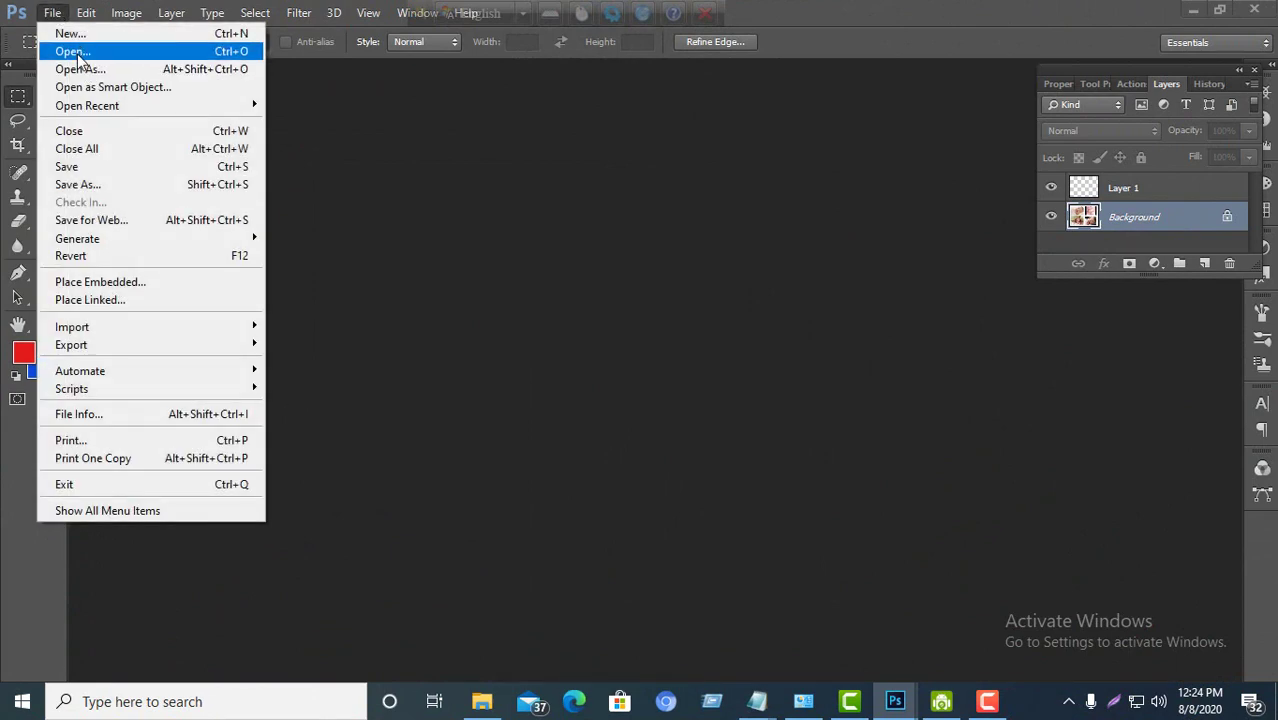
{"action": "left_click", "coordinate": [79, 51]}
{"action": "scroll", "coordinate": [330, 335], "scroll_direction": "down", "scroll_amount": 3}
{"action": "scroll", "coordinate": [338, 381], "scroll_direction": "down", "scroll_amount": 3}
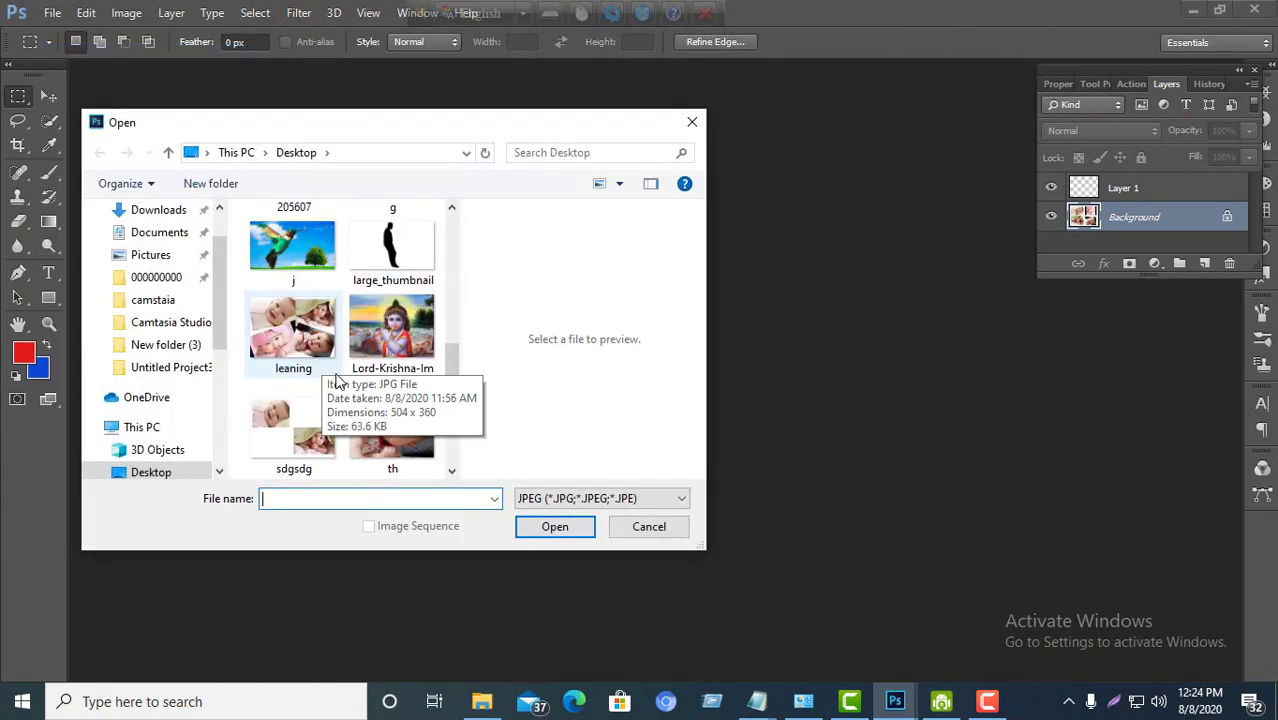
{"action": "scroll", "coordinate": [350, 370], "scroll_direction": "down", "scroll_amount": 3}
{"action": "scroll", "coordinate": [370, 345], "scroll_direction": "up", "scroll_amount": 5}
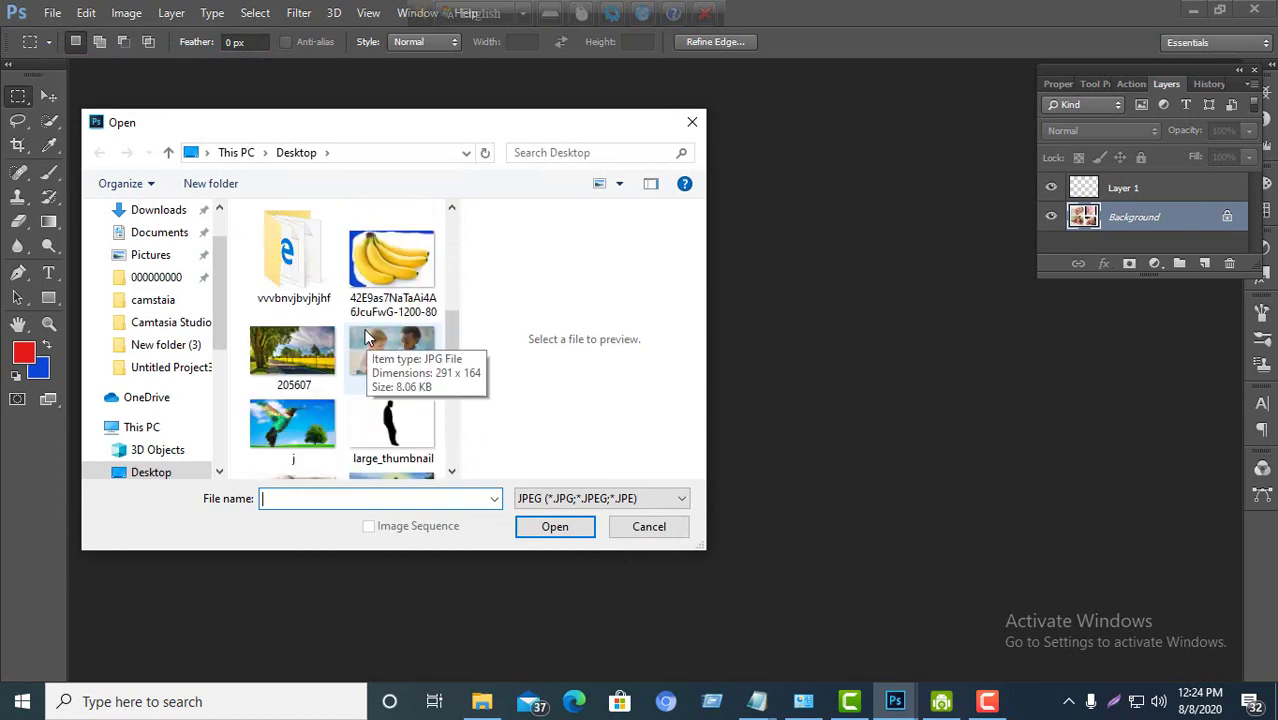
{"action": "scroll", "coordinate": [340, 343], "scroll_direction": "up", "scroll_amount": 2}
{"action": "scroll", "coordinate": [340, 343], "scroll_direction": "down", "scroll_amount": 2}
{"action": "left_click", "coordinate": [392, 270]}
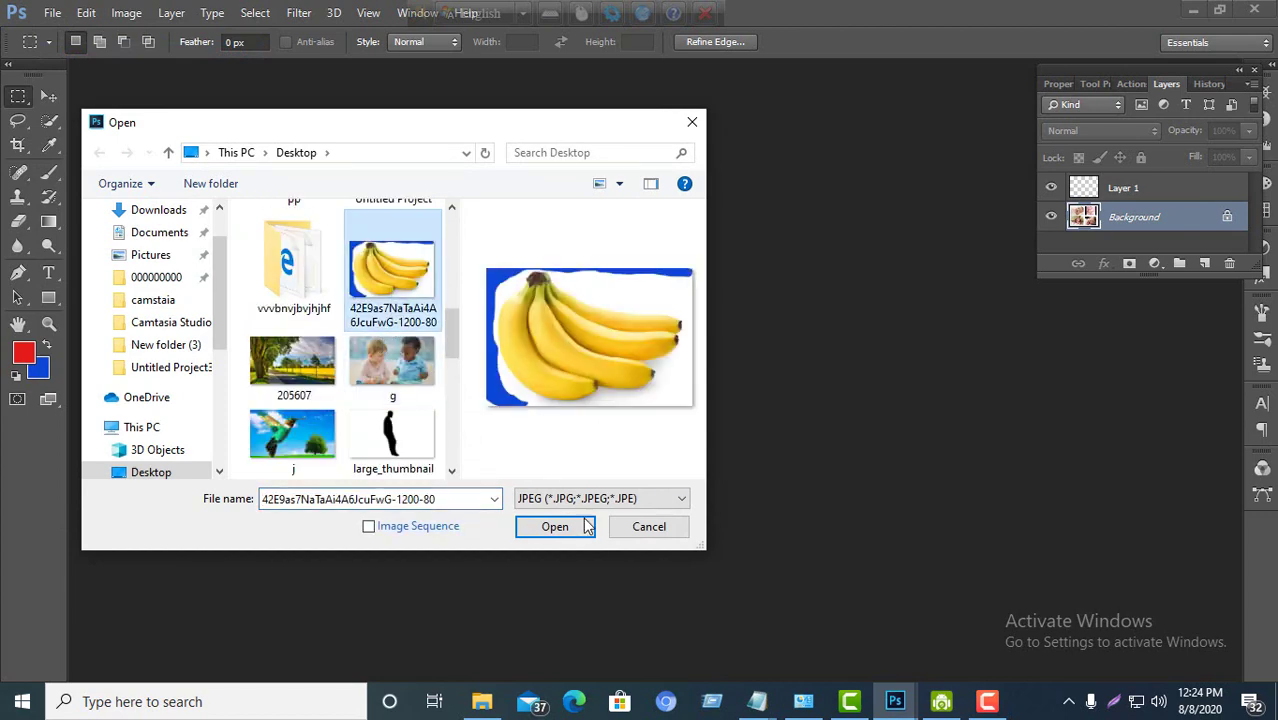
{"action": "left_click", "coordinate": [585, 526]}
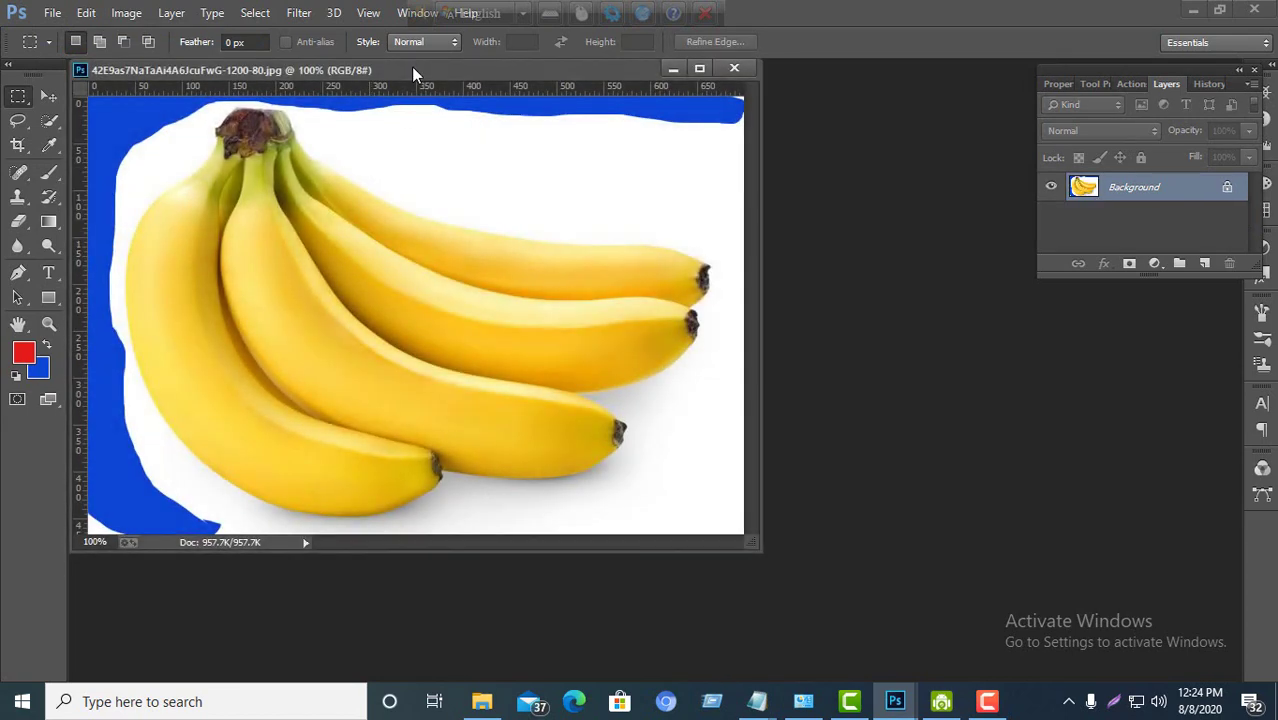
{"action": "left_click_drag", "start_coordinate": [414, 72], "coordinate": [525, 107]}
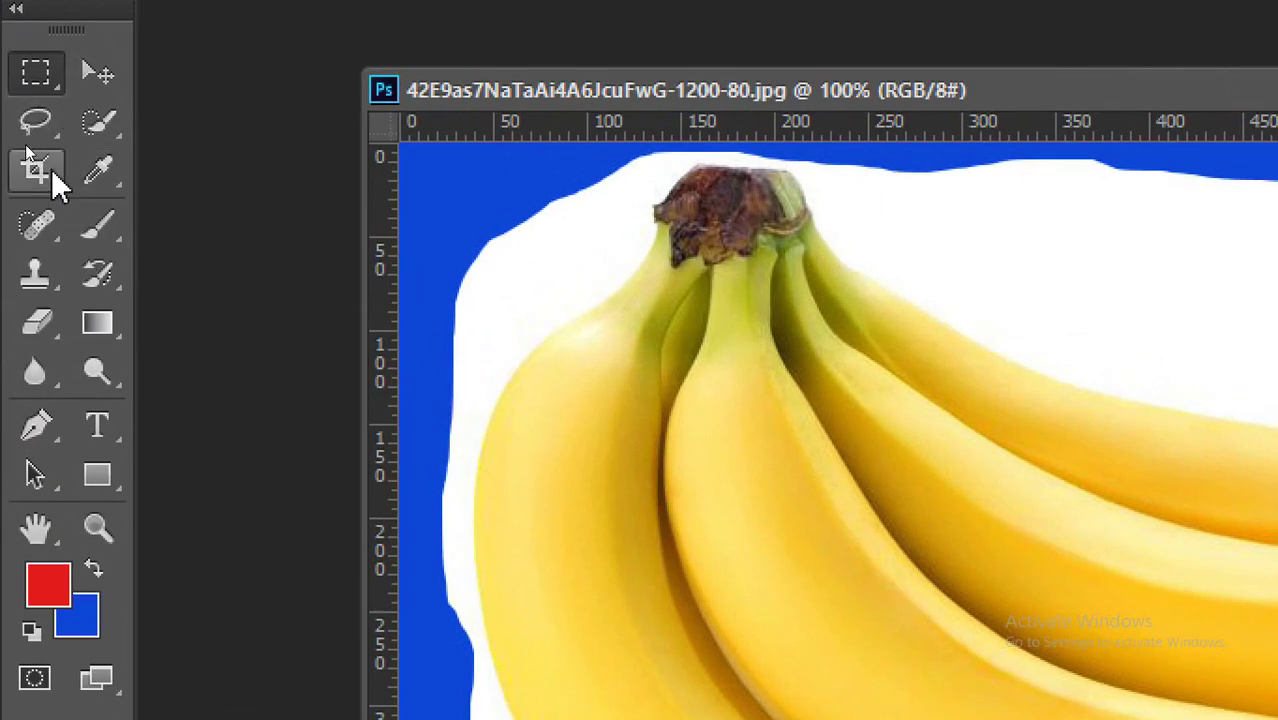
Crop the banana photo to trim its blue border, widening the crop box slightly leftward.
{"action": "left_click", "coordinate": [52, 172]}
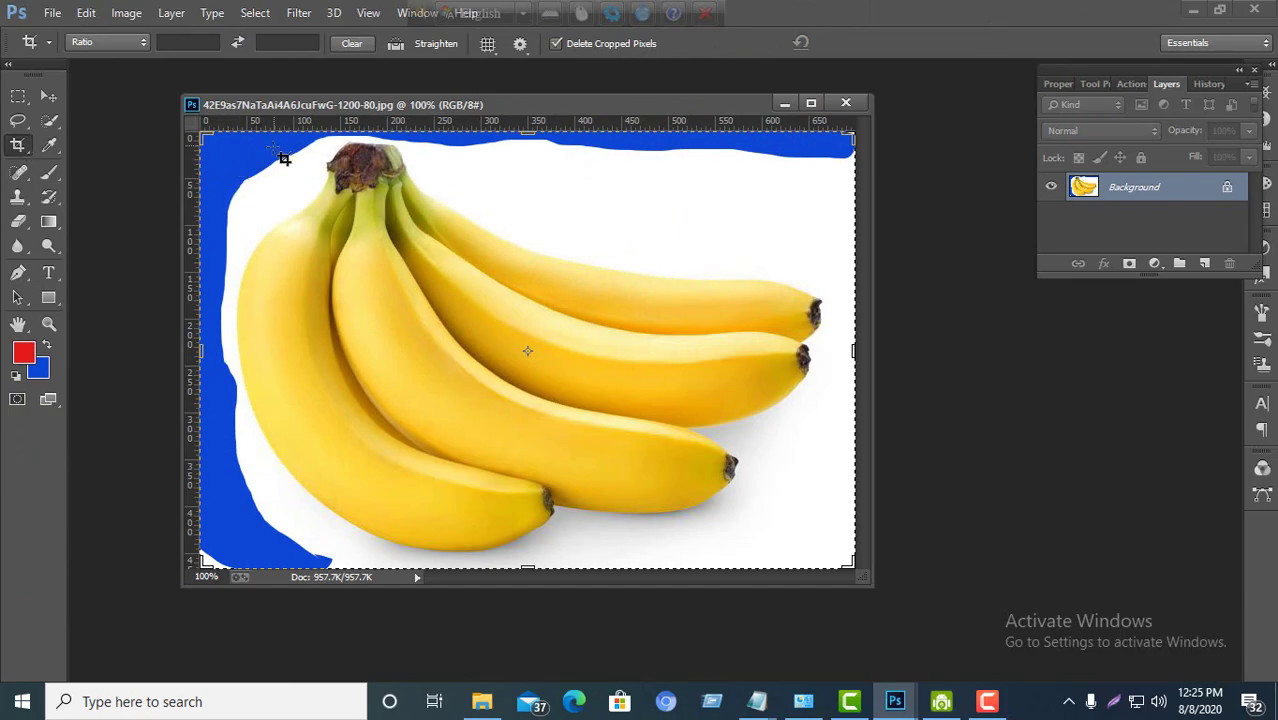
{"action": "mouse_move", "coordinate": [276, 156]}
{"action": "left_mouse_down"}
{"action": "mouse_move", "coordinate": [798, 545]}
{"action": "mouse_move", "coordinate": [826, 538]}
{"action": "mouse_move", "coordinate": [833, 561]}
{"action": "left_mouse_up"}
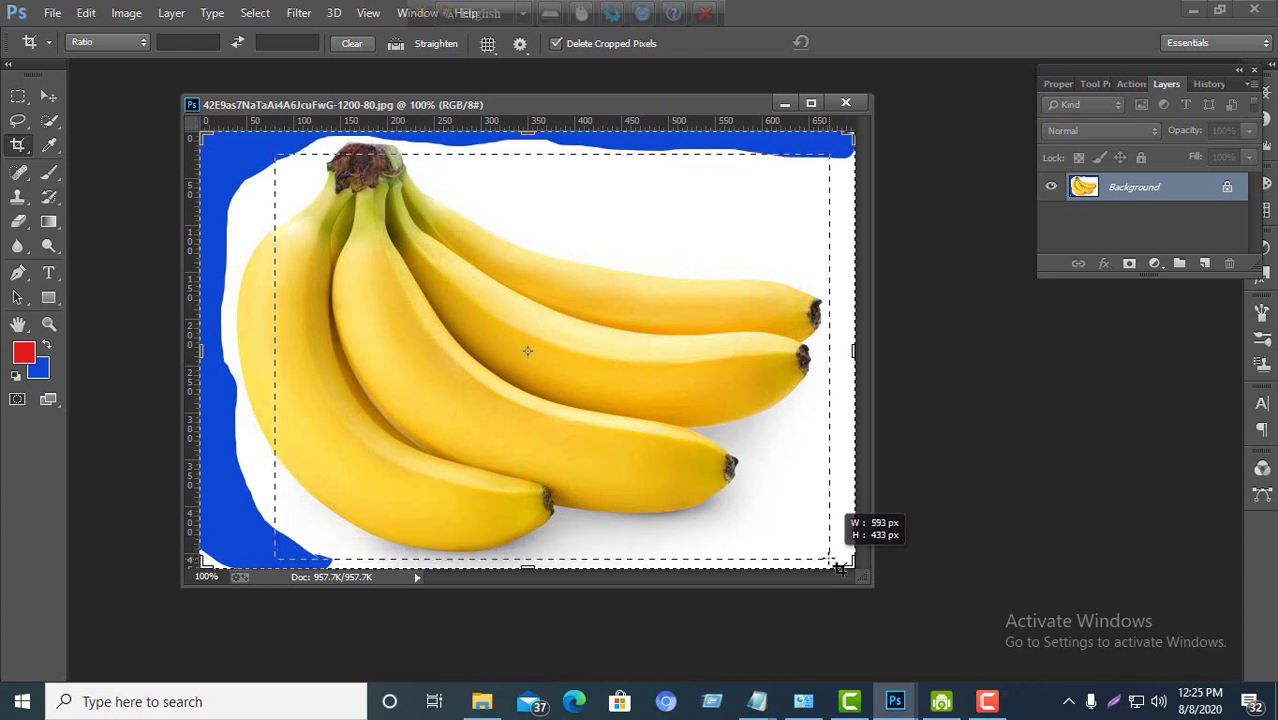
{"action": "left_click_drag", "start_coordinate": [843, 568], "coordinate": [795, 528]}
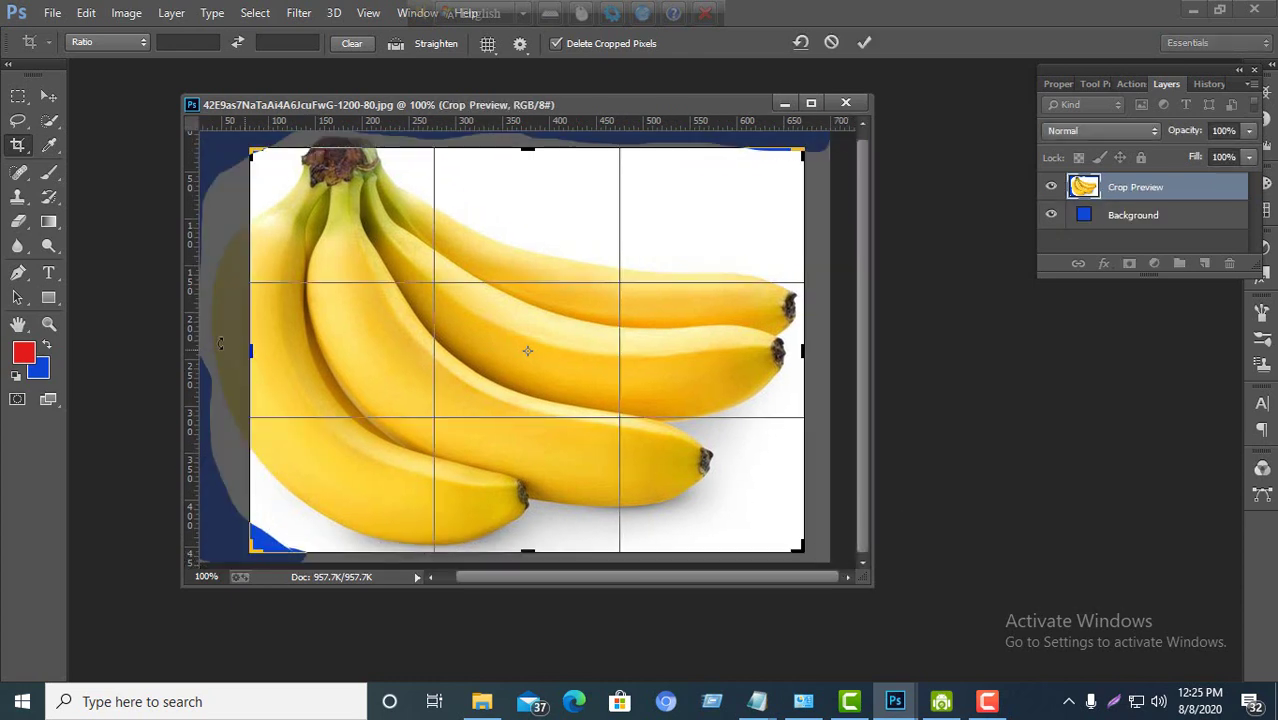
{"action": "left_click_drag", "start_coordinate": [256, 350], "coordinate": [232, 351]}
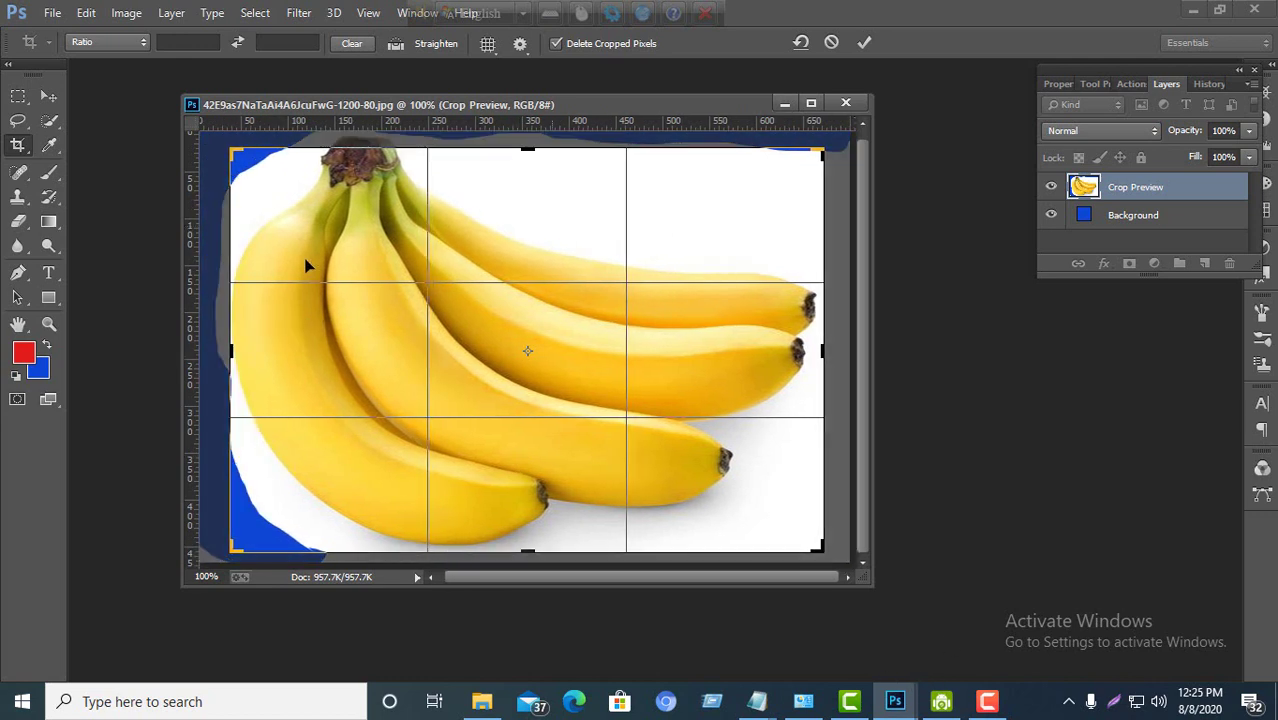
{"action": "key", "text": "Return"}
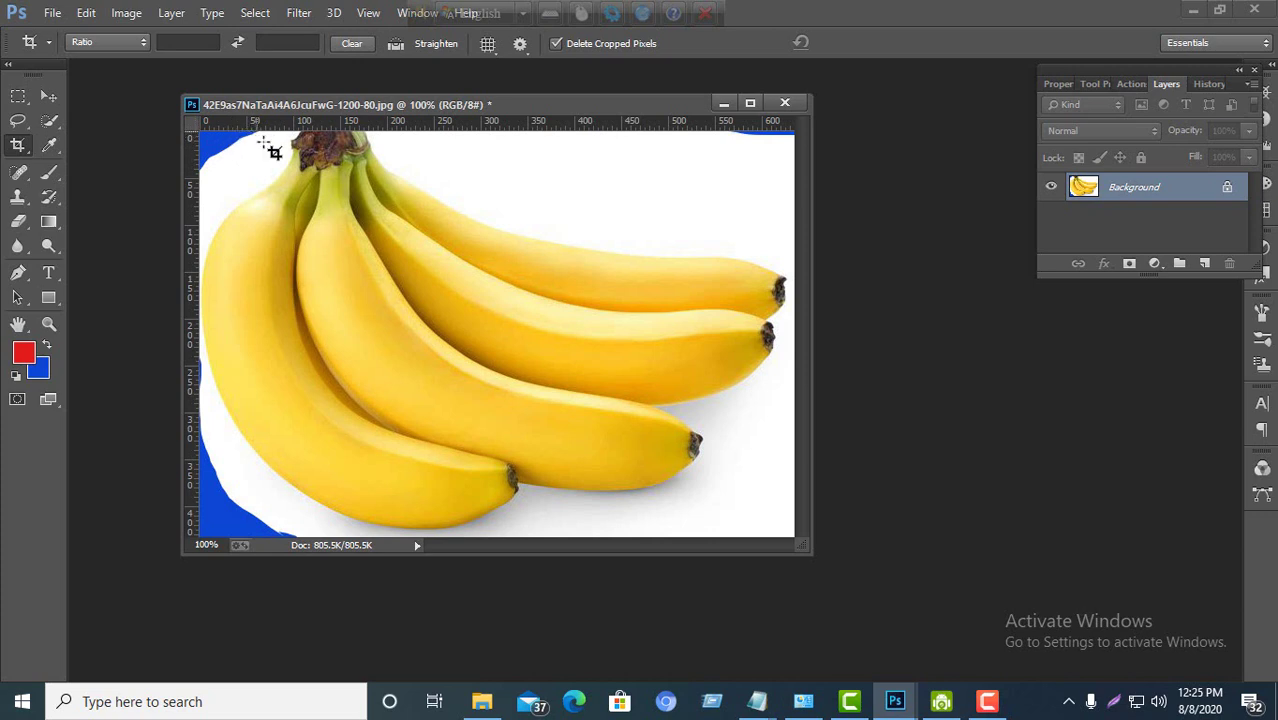
Apply a first tighter crop inside the banana photo.
{"action": "left_click_drag", "start_coordinate": [266, 142], "coordinate": [793, 528]}
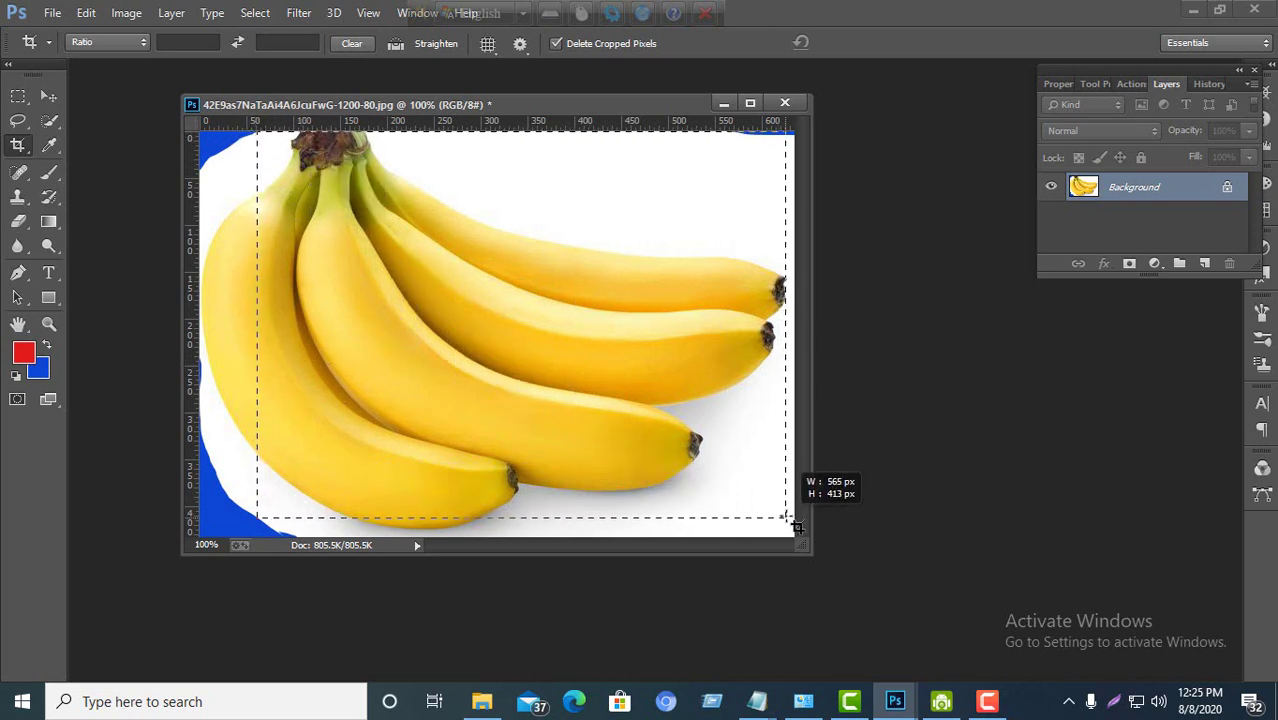
{"action": "left_click_drag", "start_coordinate": [793, 528], "coordinate": [787, 517]}
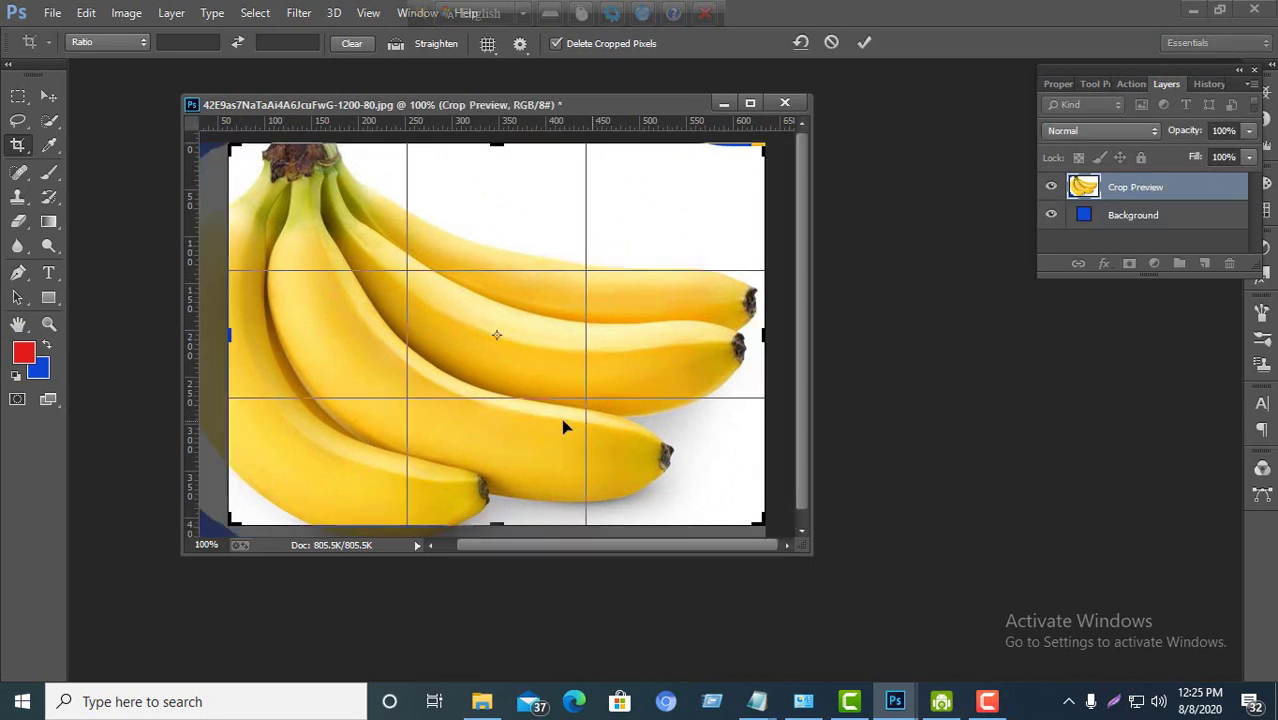
{"action": "key", "text": "Return"}
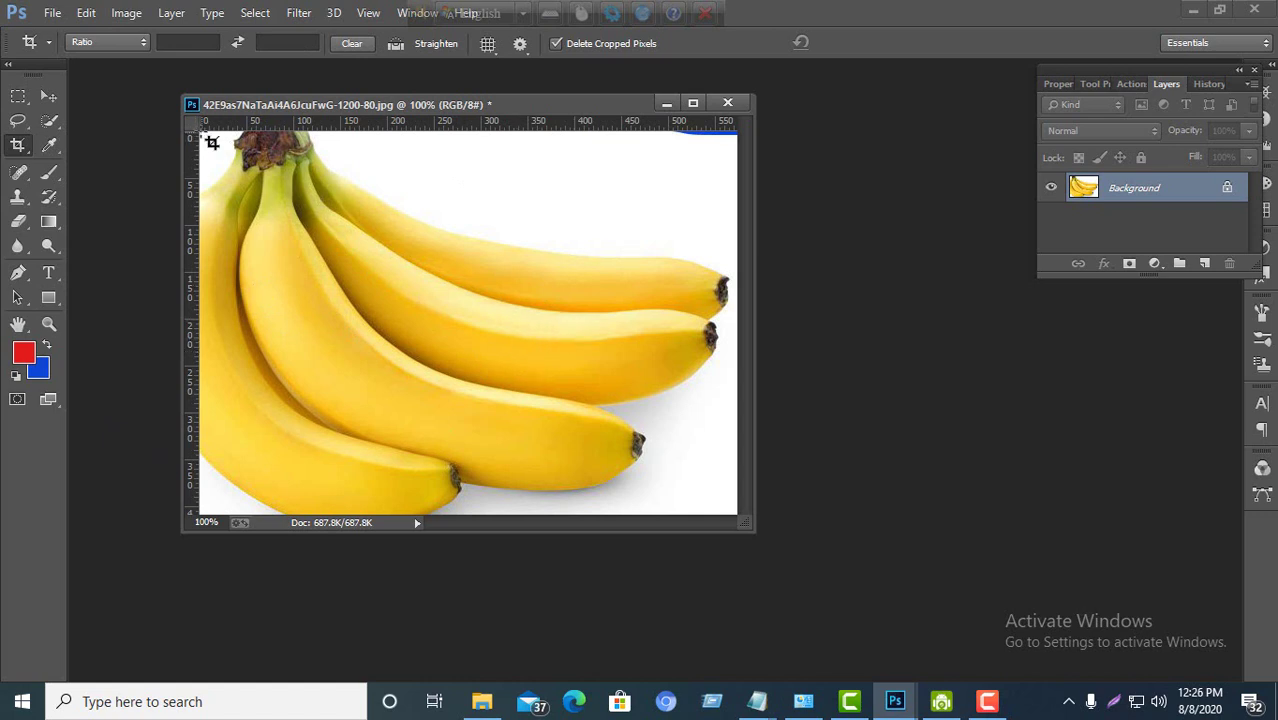
Crop again, pulling the bottom-right corner in so the bananas fill the canvas.
{"action": "left_click_drag", "start_coordinate": [213, 139], "coordinate": [740, 518]}
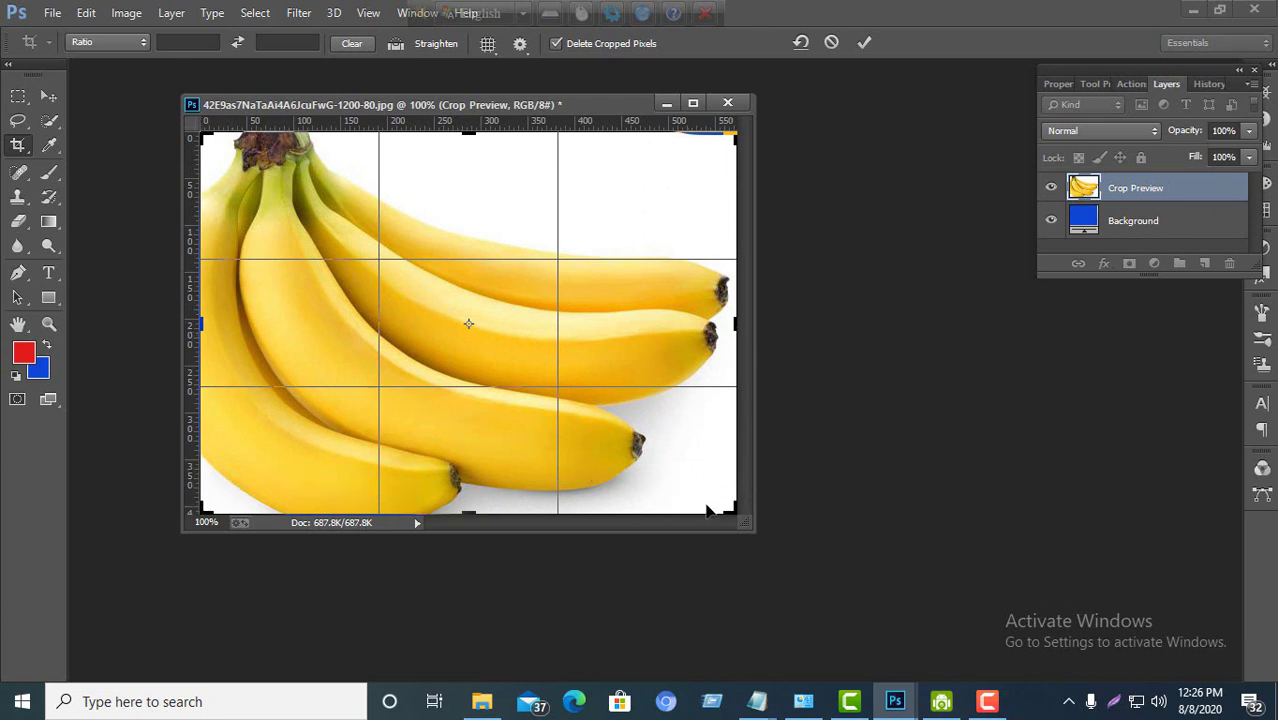
{"action": "left_click_drag", "start_coordinate": [729, 507], "coordinate": [700, 490]}
{"action": "key", "text": "Return"}
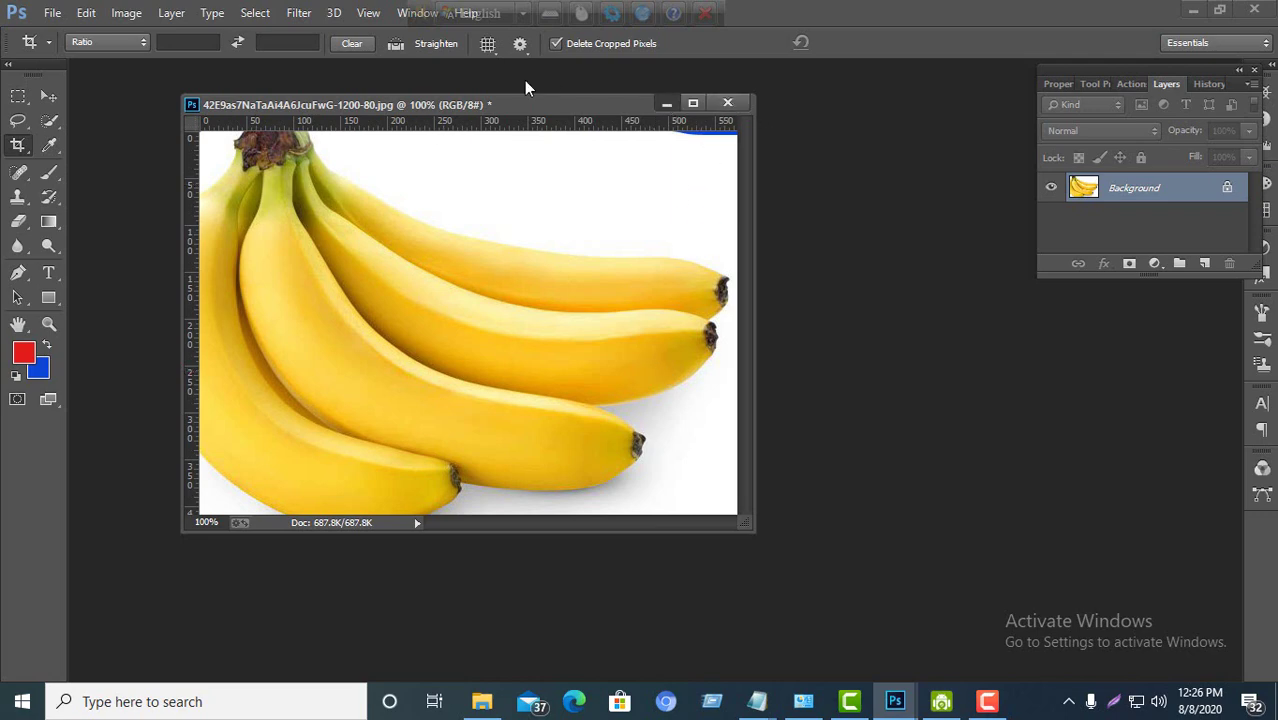
Open large_thumbnail.jpg, the standing-man silhouette, from the Desktop.
{"action": "left_click", "coordinate": [52, 13]}
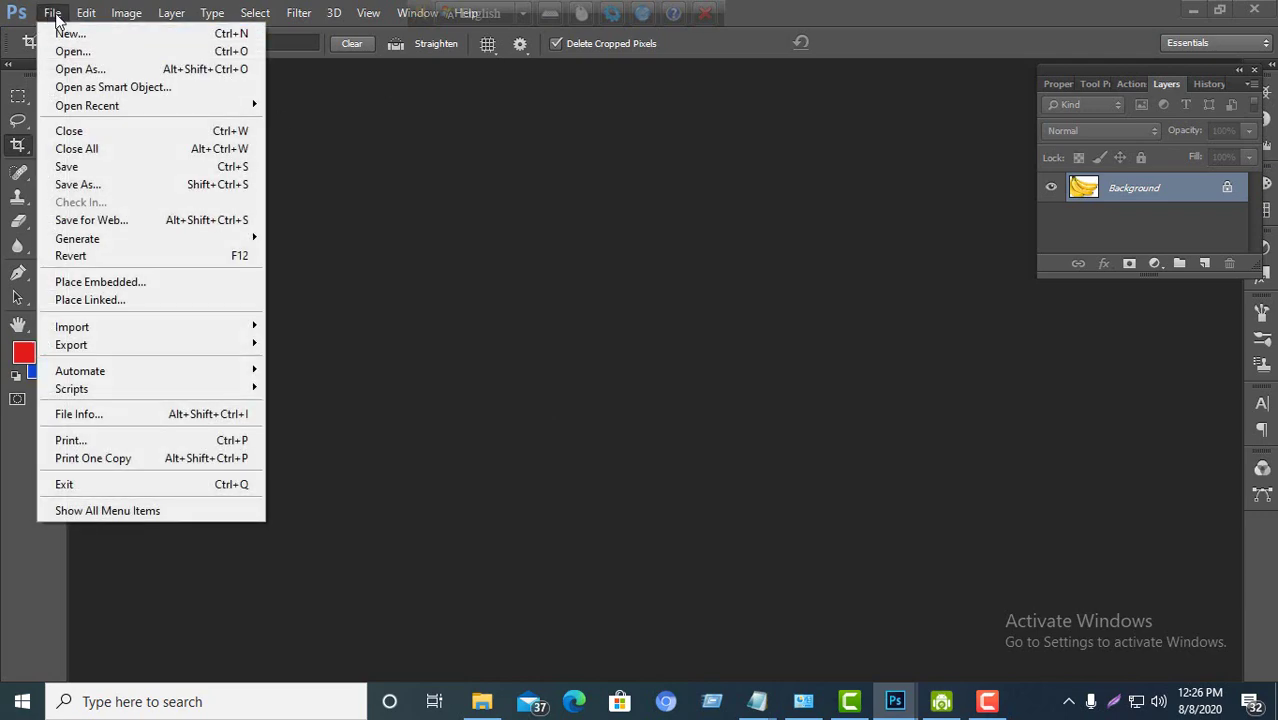
{"action": "left_click", "coordinate": [66, 51]}
{"action": "scroll", "coordinate": [362, 377], "scroll_direction": "down", "scroll_amount": 5}
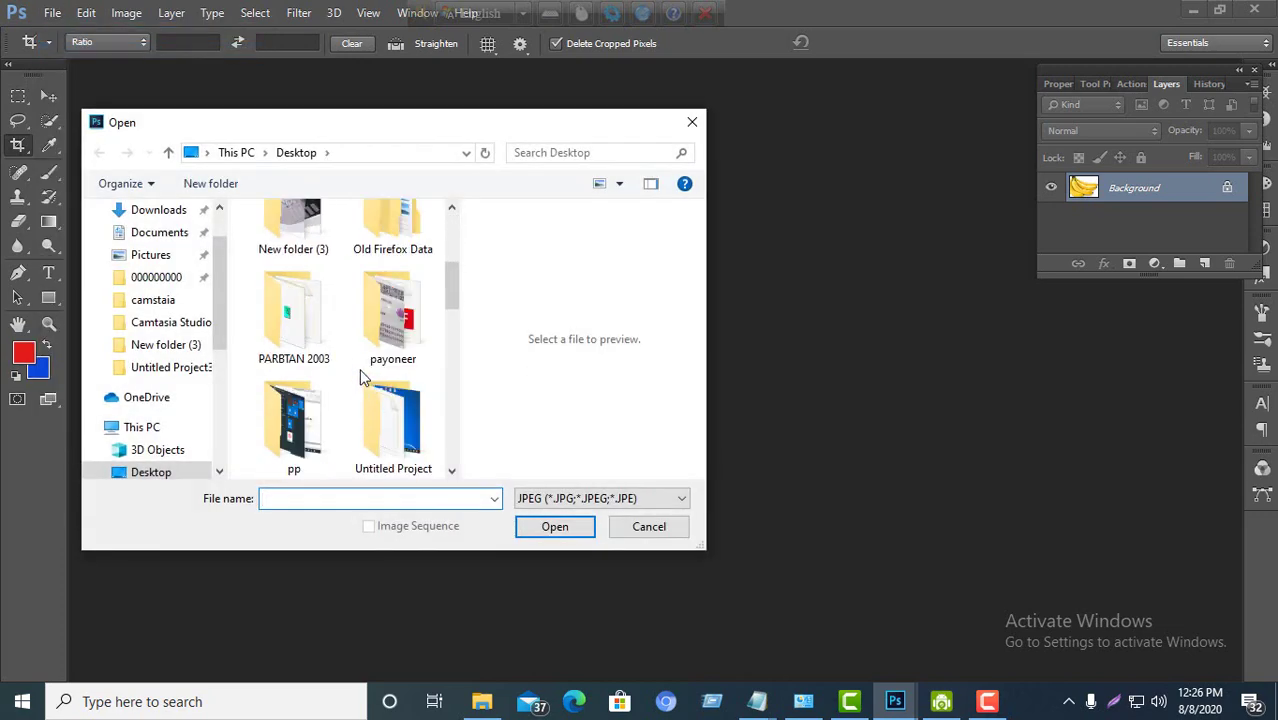
{"action": "scroll", "coordinate": [362, 377], "scroll_direction": "down", "scroll_amount": 3}
{"action": "scroll", "coordinate": [365, 385], "scroll_direction": "down", "scroll_amount": 2}
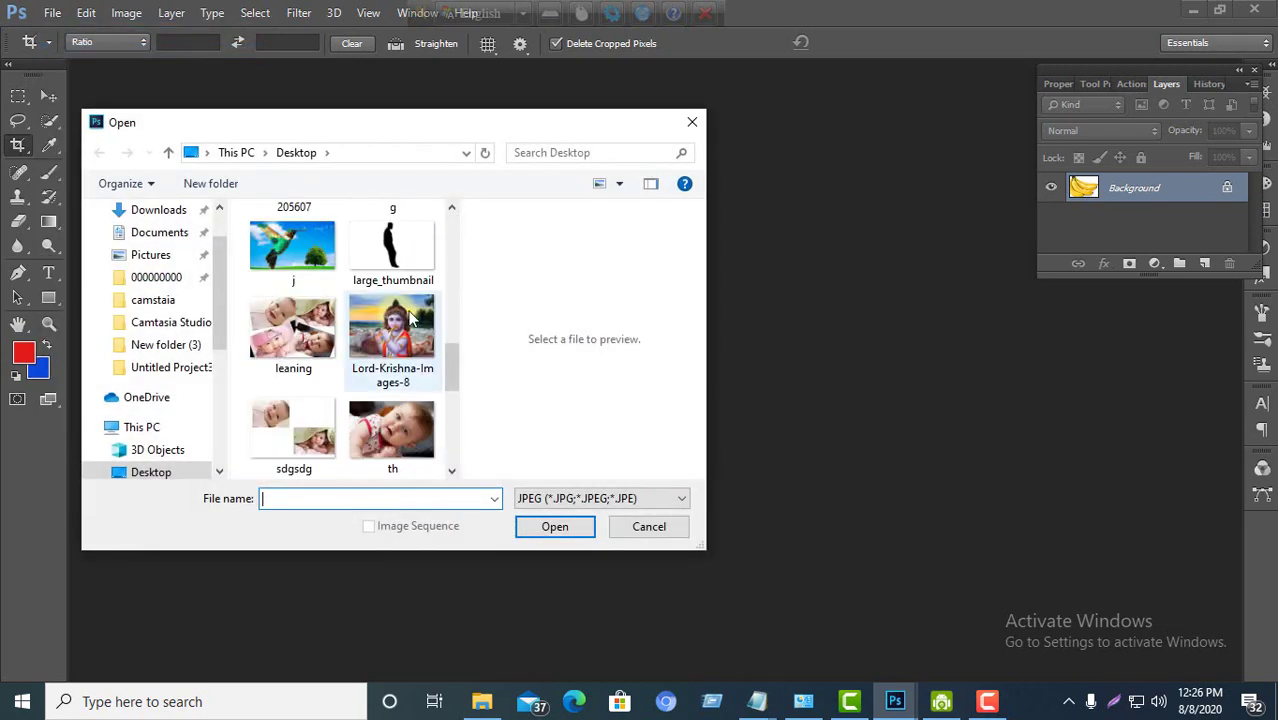
{"action": "double_click", "coordinate": [403, 232]}
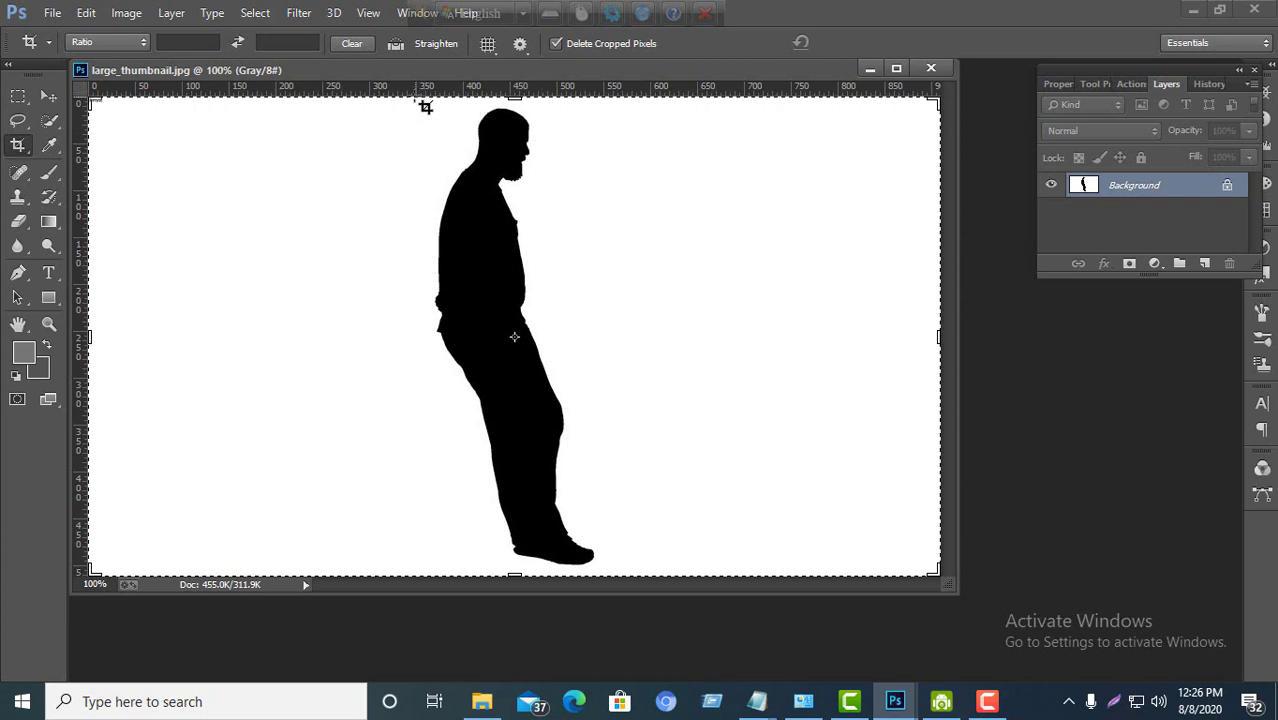
Crop the silhouette to a slightly rotated narrow portrait strip, fine-tuning top and bottom edges.
{"action": "mouse_move", "coordinate": [409, 98]}
{"action": "left_mouse_down"}
{"action": "mouse_move", "coordinate": [630, 572]}
{"action": "mouse_move", "coordinate": [620, 569]}
{"action": "left_mouse_up"}
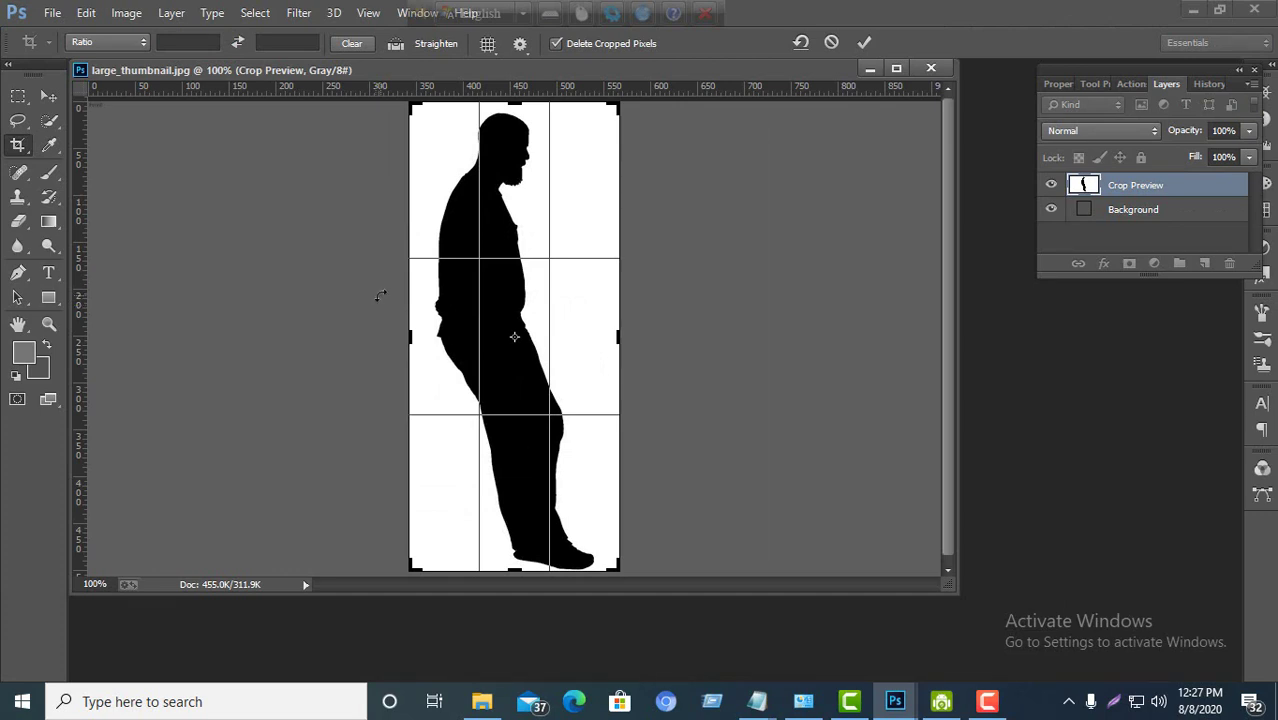
{"action": "left_click_drag", "start_coordinate": [385, 308], "coordinate": [386, 279]}
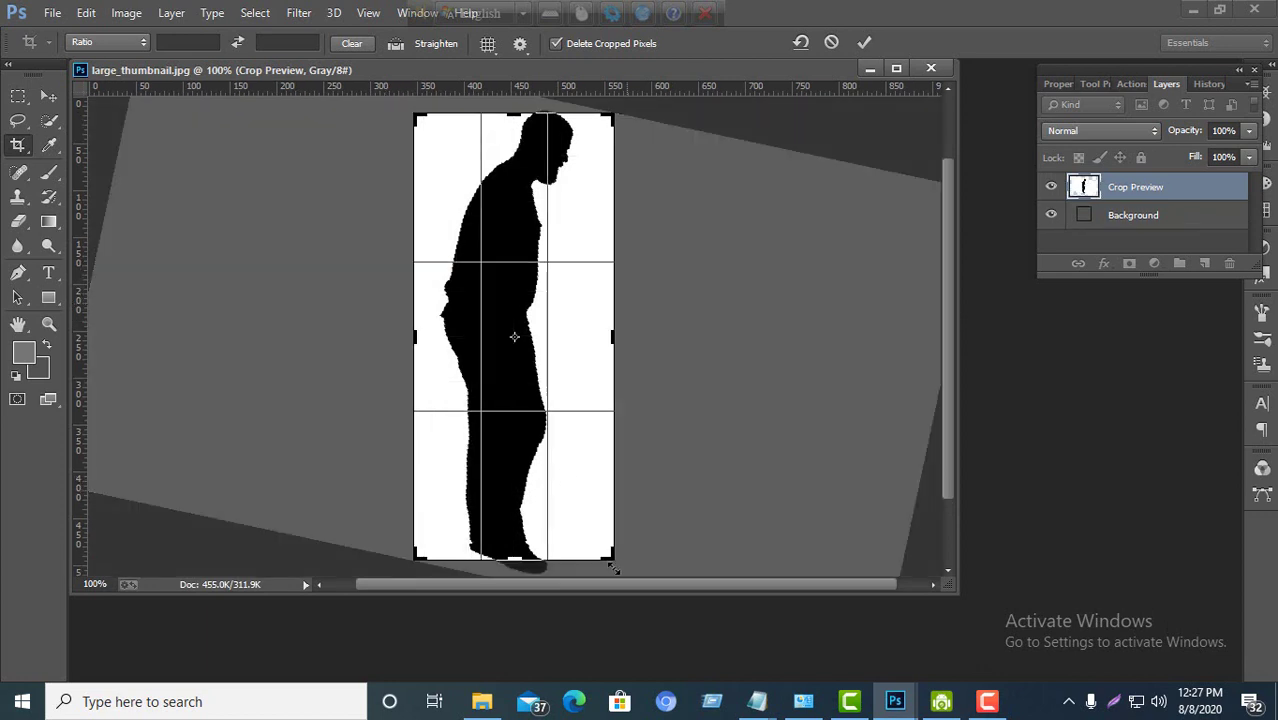
{"action": "left_click_drag", "start_coordinate": [510, 556], "coordinate": [510, 549]}
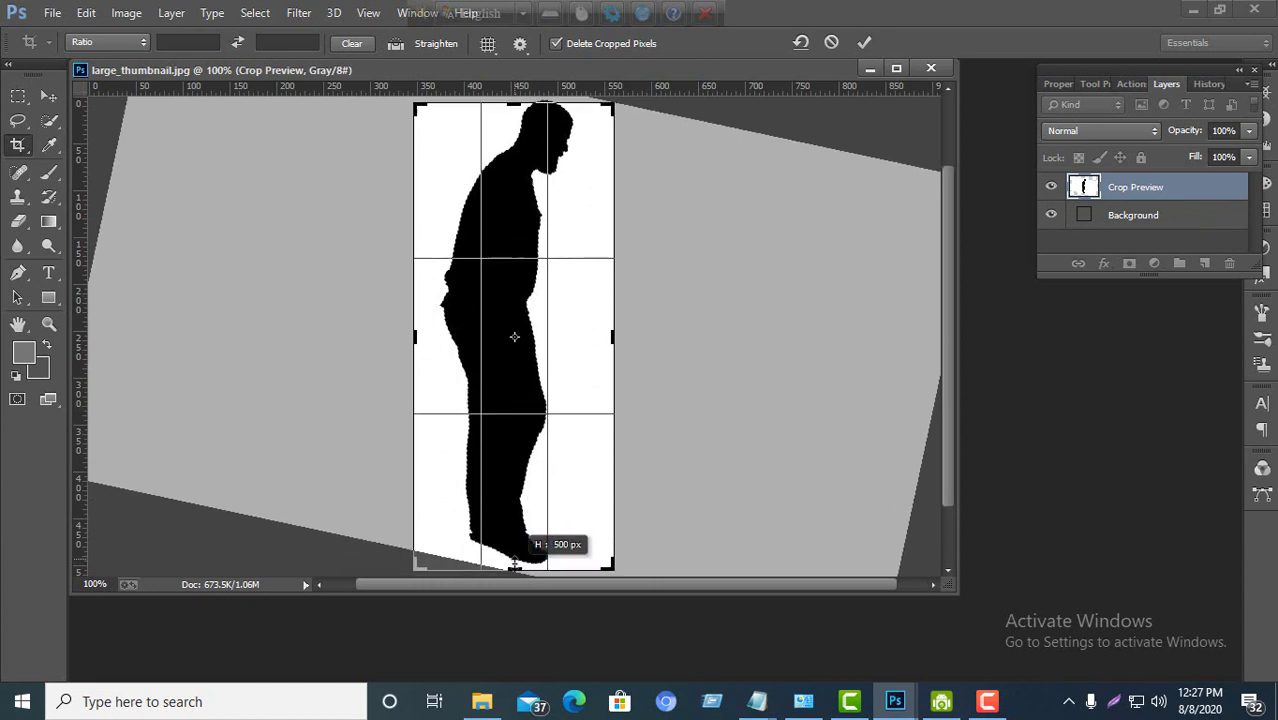
{"action": "left_click_drag", "start_coordinate": [510, 549], "coordinate": [512, 562]}
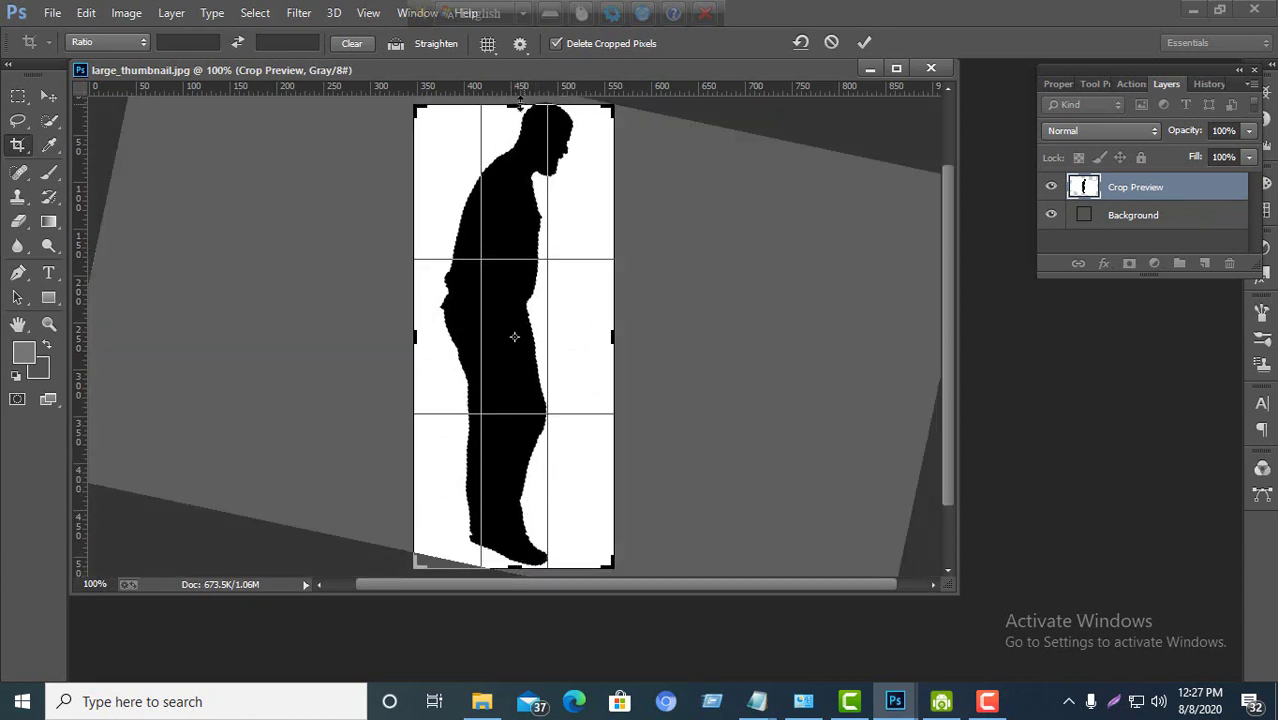
{"action": "left_click_drag", "start_coordinate": [531, 101], "coordinate": [527, 107]}
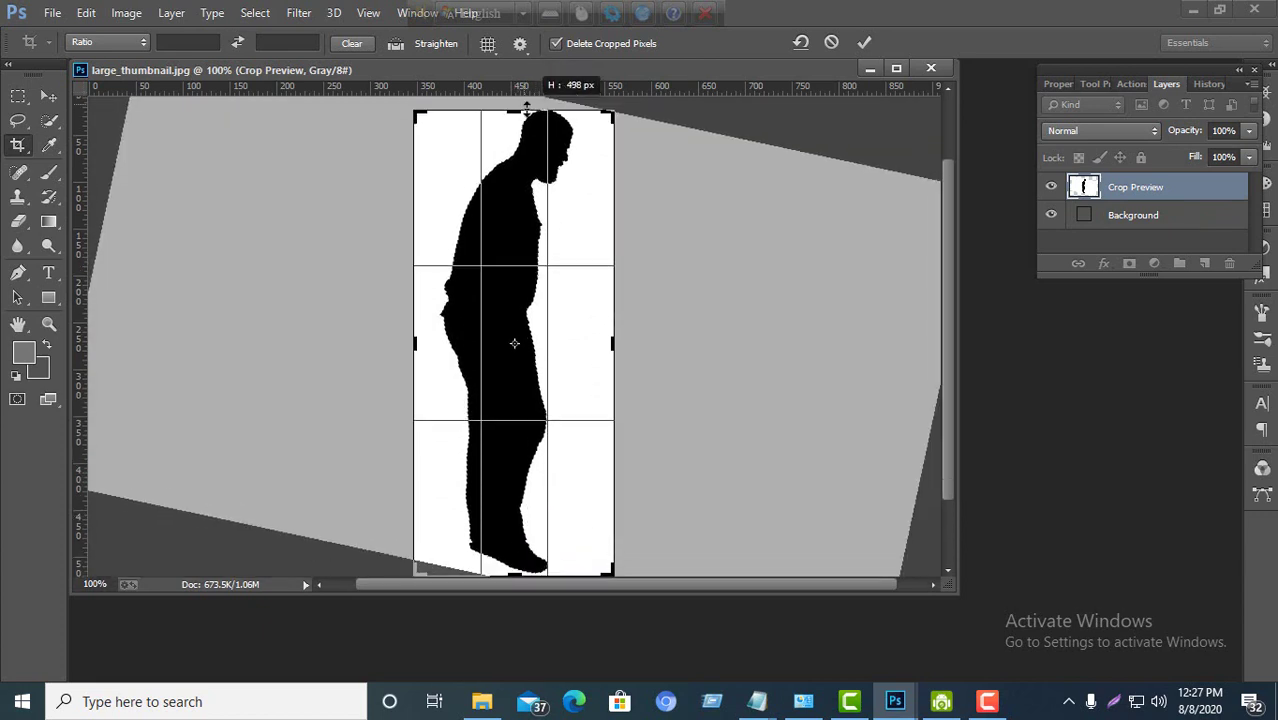
{"action": "left_click_drag", "start_coordinate": [527, 107], "coordinate": [527, 104]}
{"action": "key", "text": "Return"}
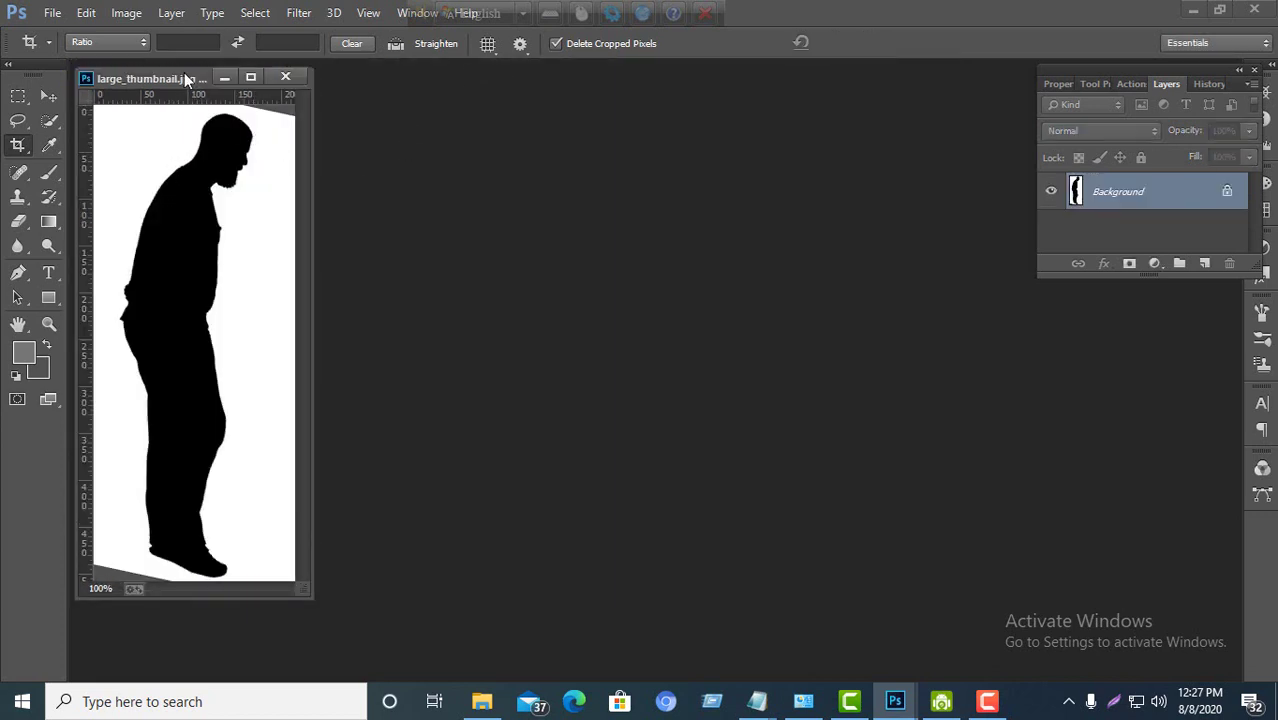
{"action": "left_click_drag", "start_coordinate": [184, 74], "coordinate": [569, 80]}
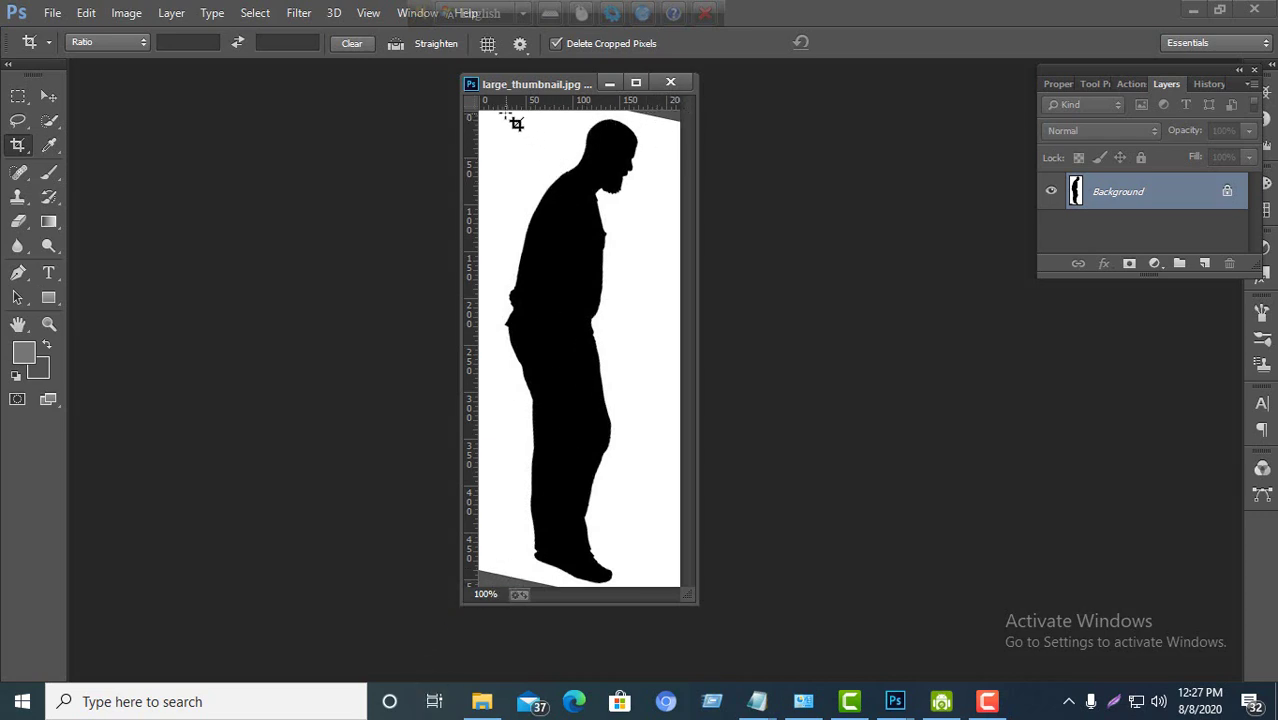
Crop the figure again, bringing the left edge in closer to the silhouette.
{"action": "left_click_drag", "start_coordinate": [495, 121], "coordinate": [676, 590]}
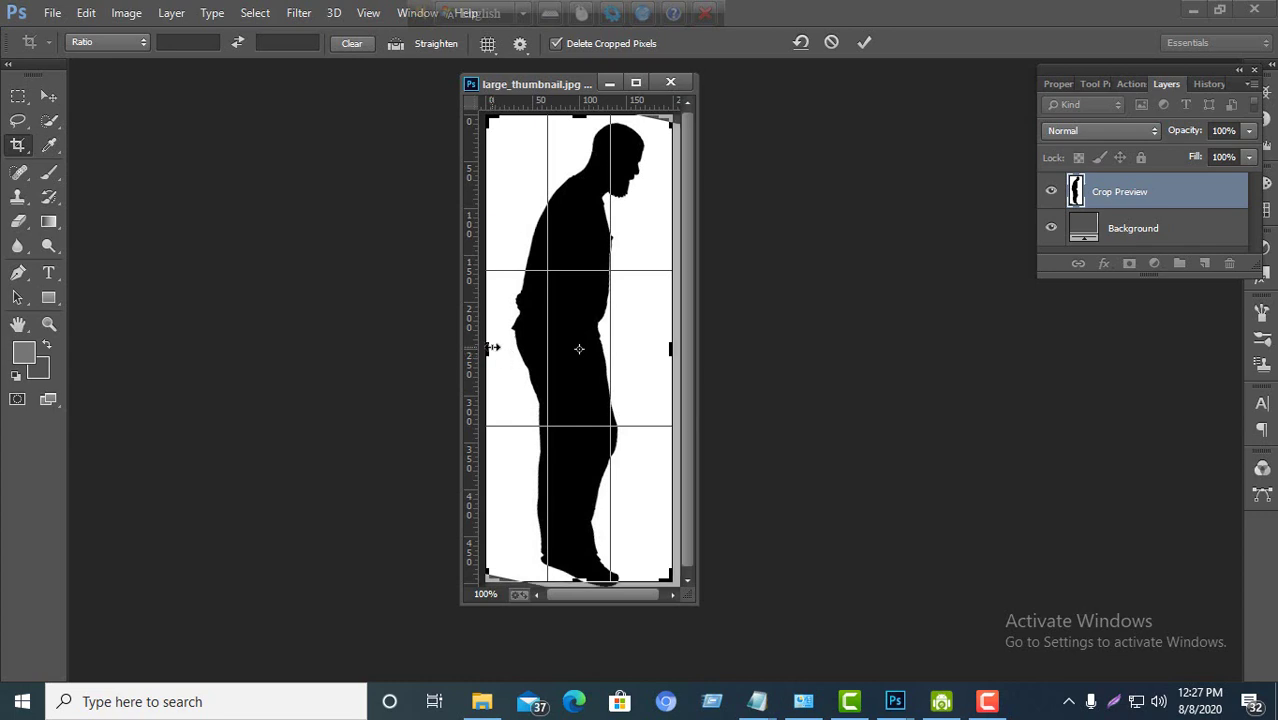
{"action": "left_click_drag", "start_coordinate": [488, 349], "coordinate": [499, 353]}
{"action": "key", "text": "Return"}
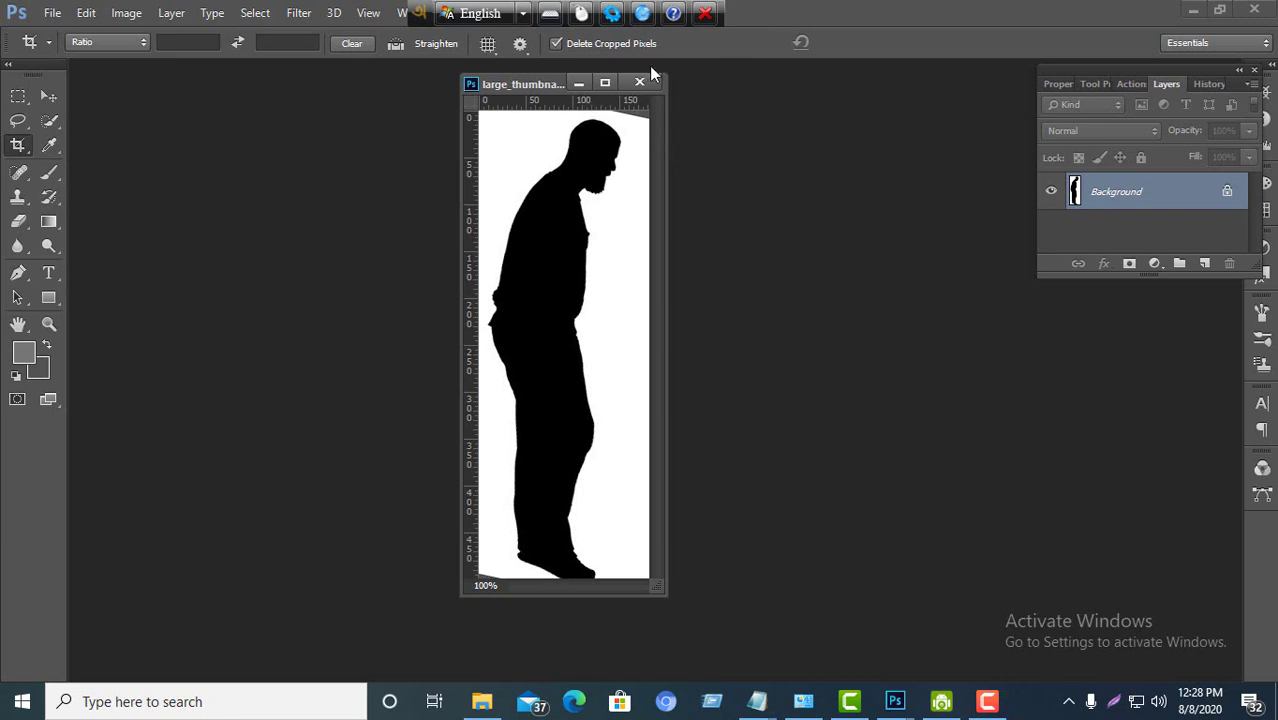
Close large_thumbnail.jpg without saving its crops.
{"action": "left_click_drag", "start_coordinate": [662, 79], "coordinate": [664, 85]}
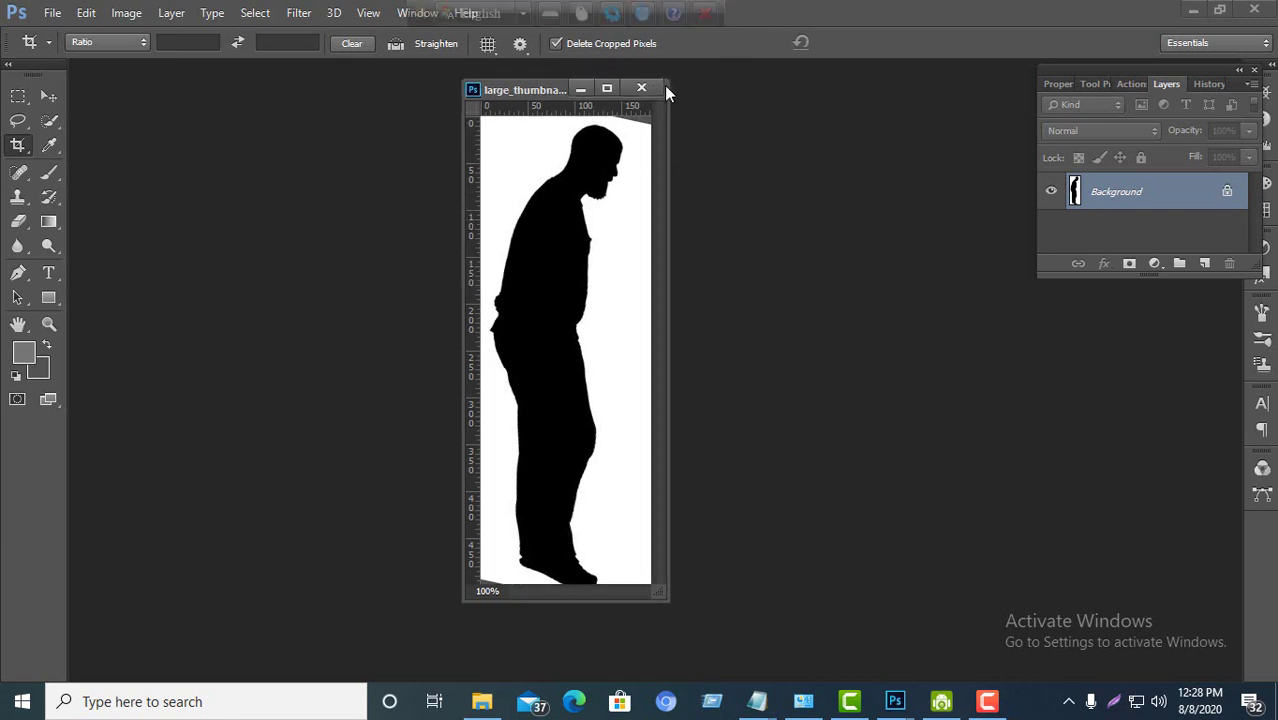
{"action": "left_click", "coordinate": [640, 90]}
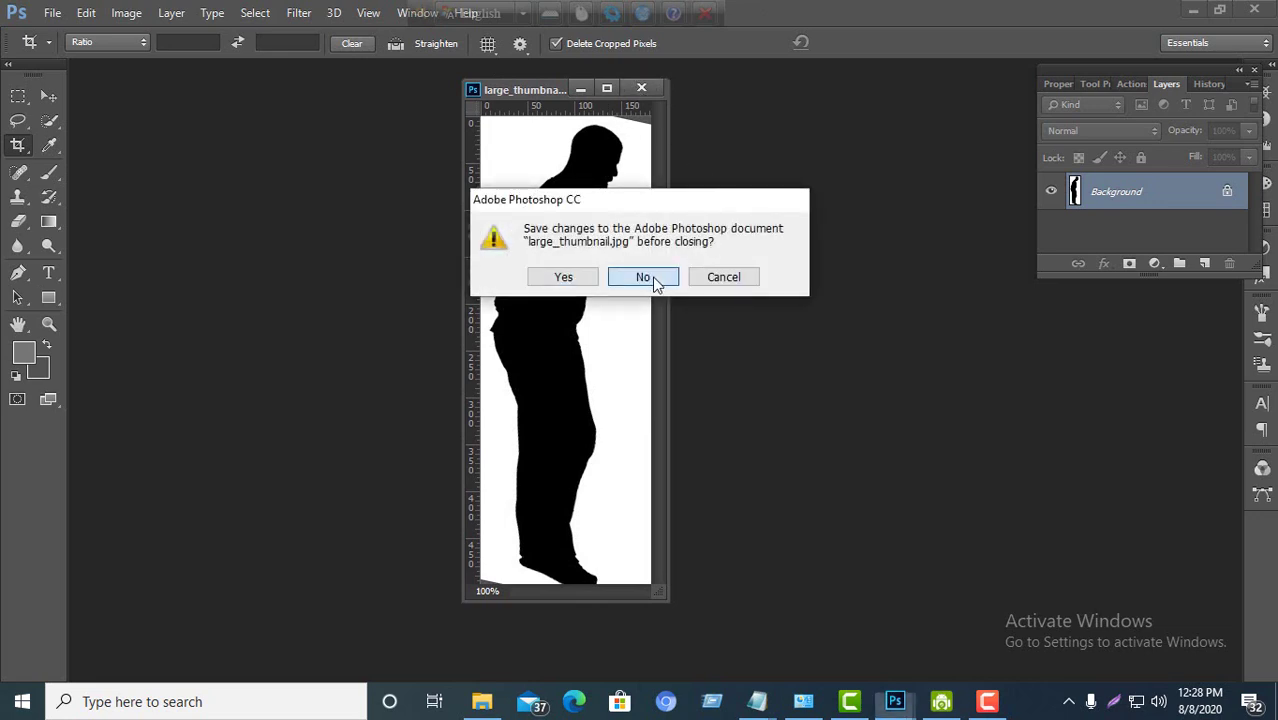
{"action": "left_click", "coordinate": [645, 280]}
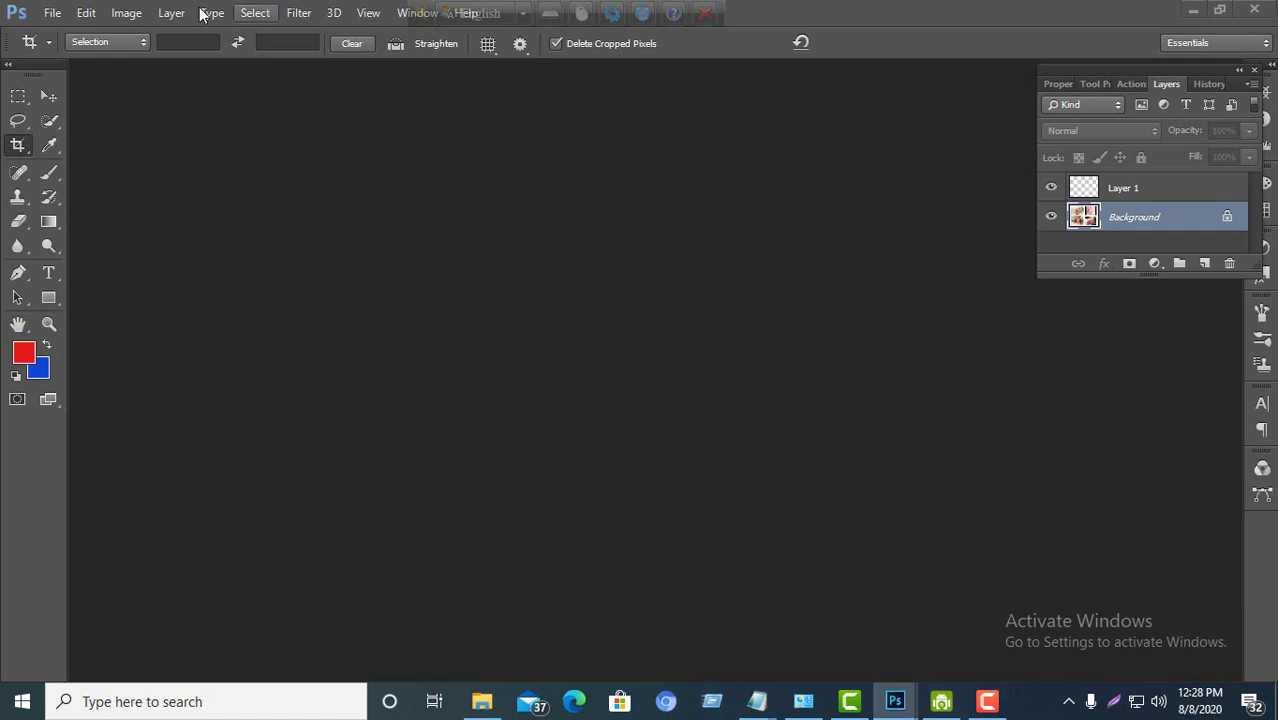
{"action": "left_click", "coordinate": [55, 13]}
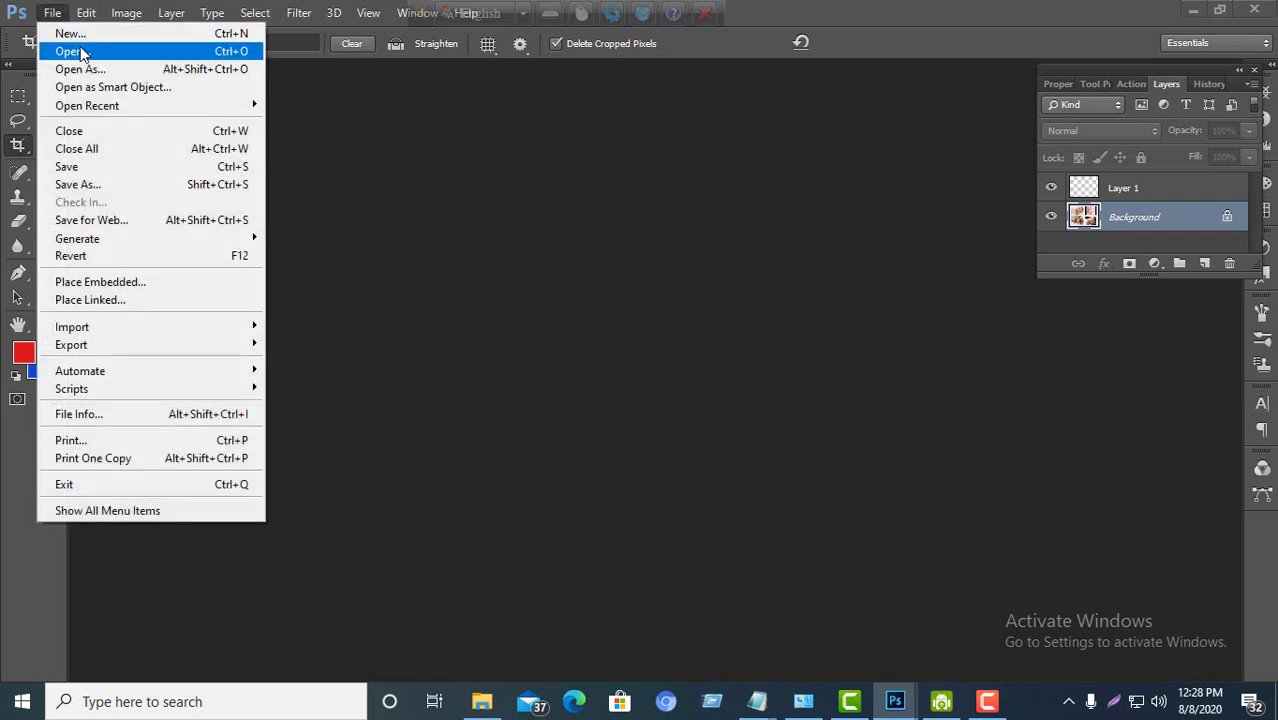
Open the Untitled-1.jpg four-photo collage from the Desktop.
{"action": "left_click", "coordinate": [83, 53]}
{"action": "scroll", "coordinate": [340, 315], "scroll_direction": "down", "scroll_amount": 1}
{"action": "scroll", "coordinate": [365, 350], "scroll_direction": "down", "scroll_amount": 2}
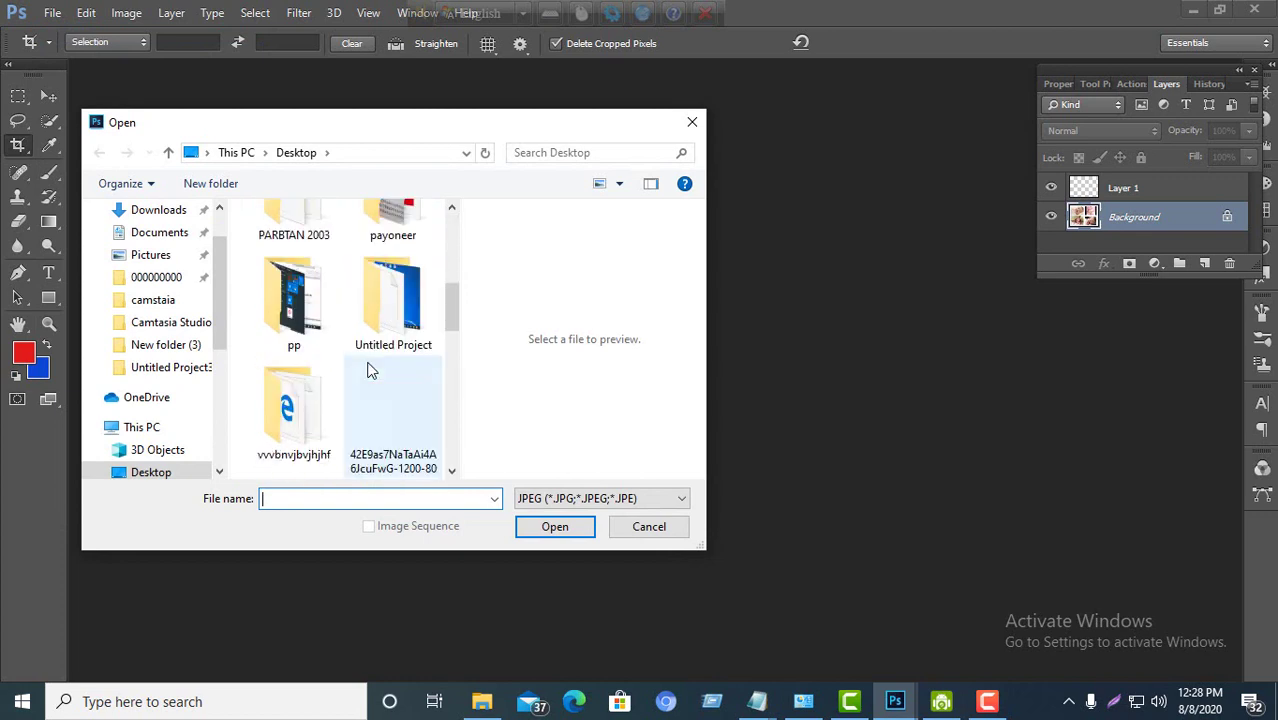
{"action": "scroll", "coordinate": [368, 371], "scroll_direction": "down", "scroll_amount": 2}
{"action": "scroll", "coordinate": [370, 380], "scroll_direction": "down", "scroll_amount": 2}
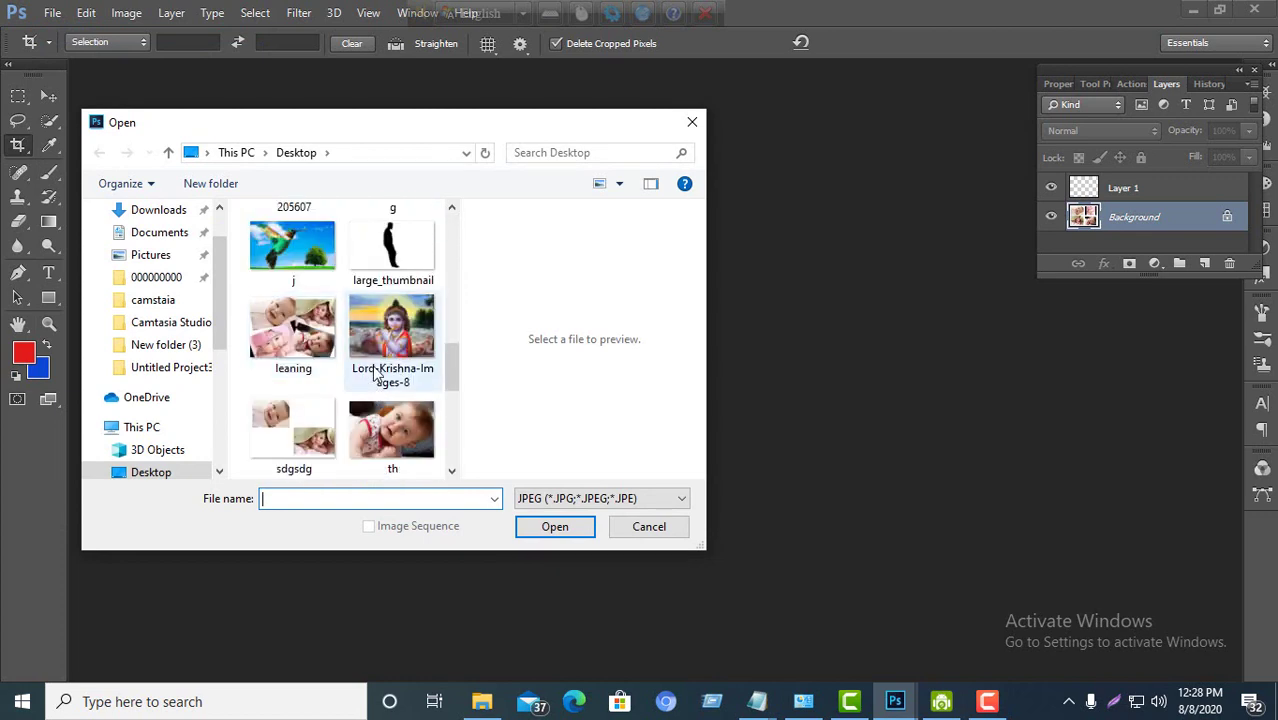
{"action": "scroll", "coordinate": [360, 368], "scroll_direction": "down", "scroll_amount": 1}
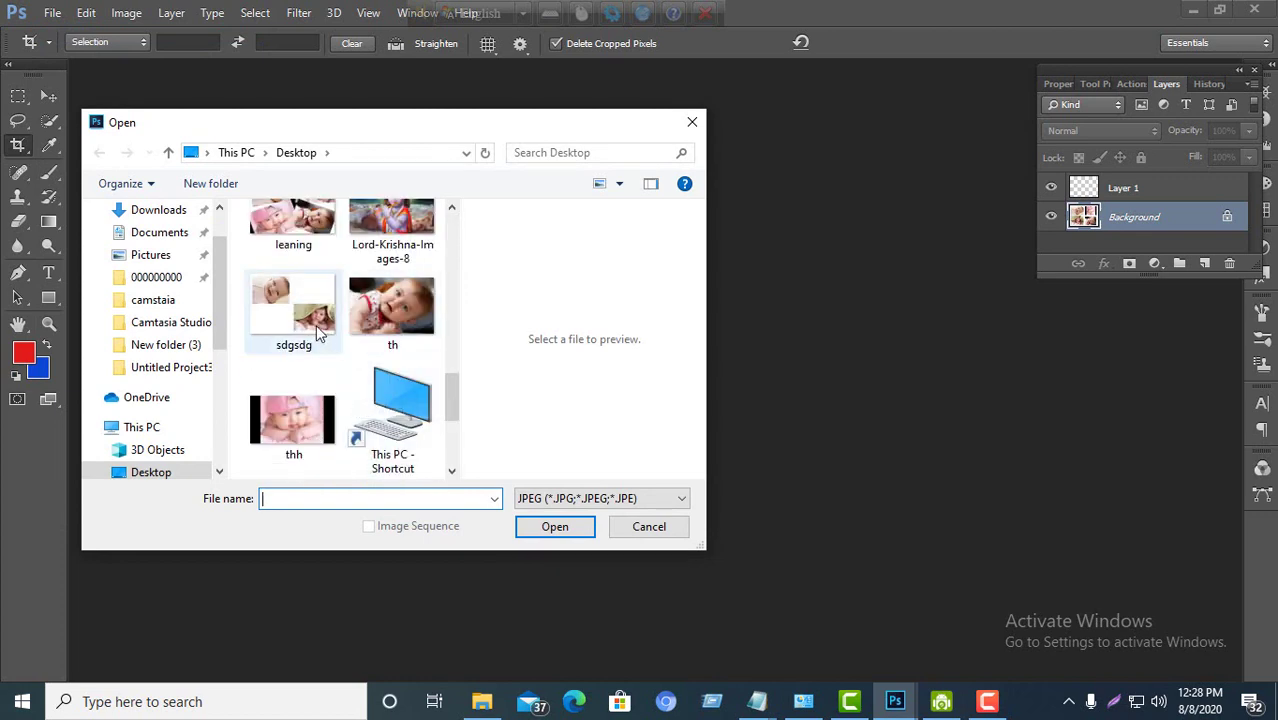
{"action": "scroll", "coordinate": [355, 340], "scroll_direction": "up", "scroll_amount": 3}
{"action": "scroll", "coordinate": [340, 370], "scroll_direction": "down", "scroll_amount": 5}
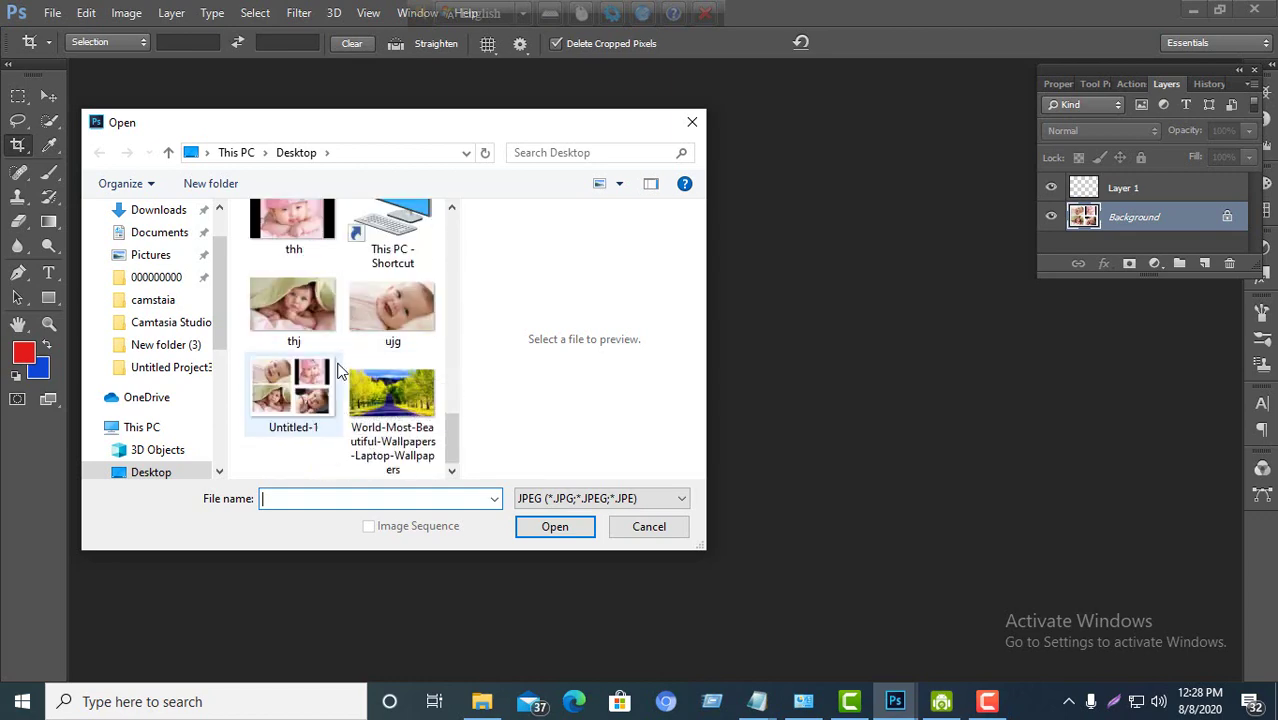
{"action": "left_click", "coordinate": [314, 382]}
{"action": "left_click", "coordinate": [558, 526]}
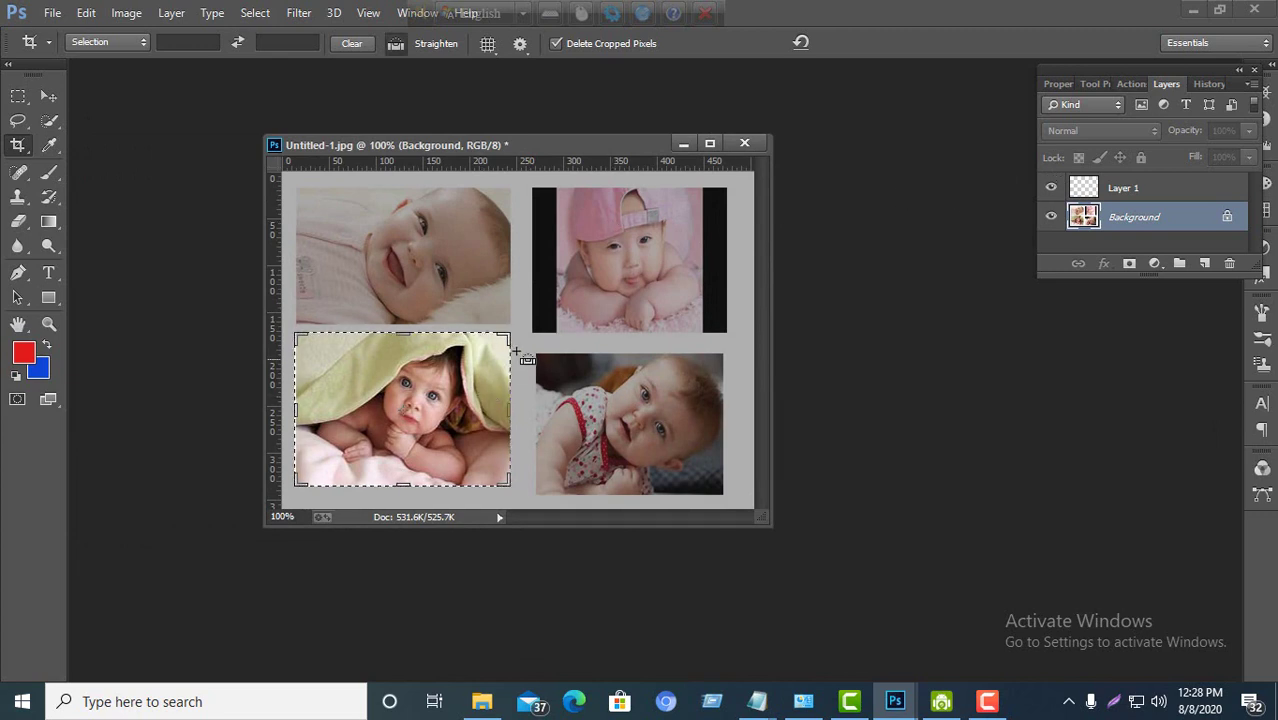
Crop to the bottom-left baby photo, then close the document without saving.
{"action": "left_click", "coordinate": [482, 376]}
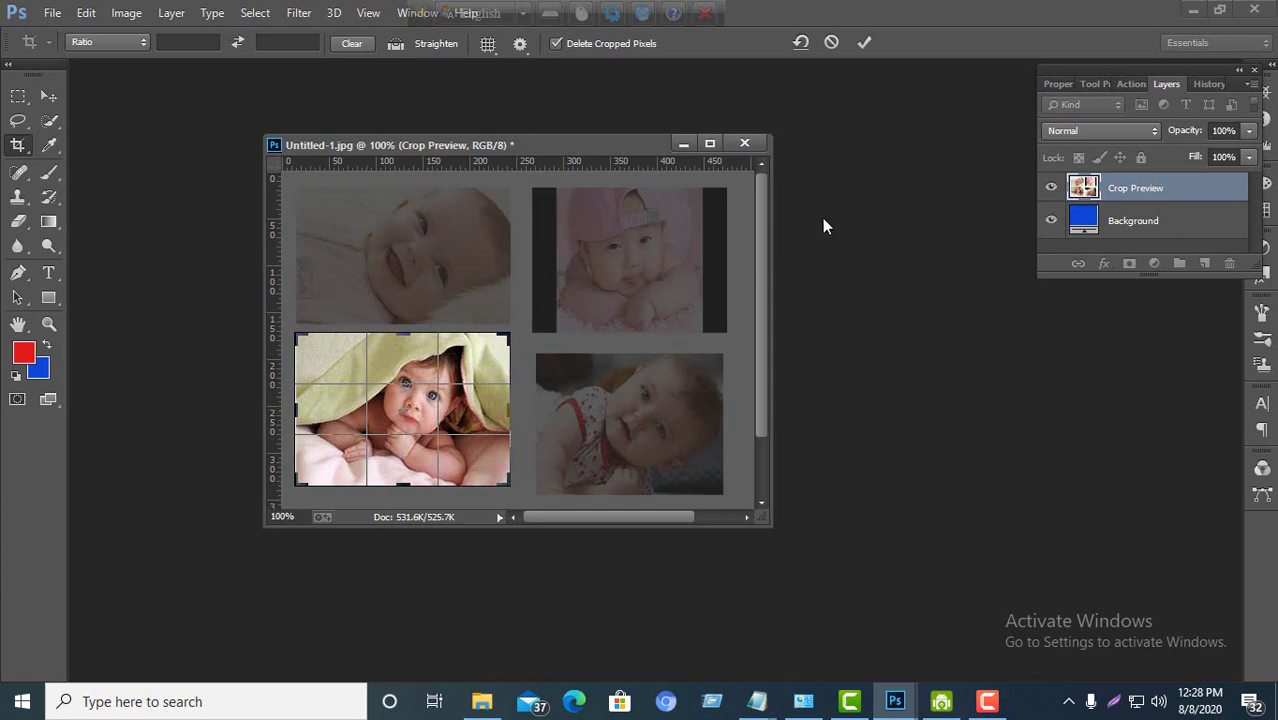
{"action": "left_click", "coordinate": [865, 43]}
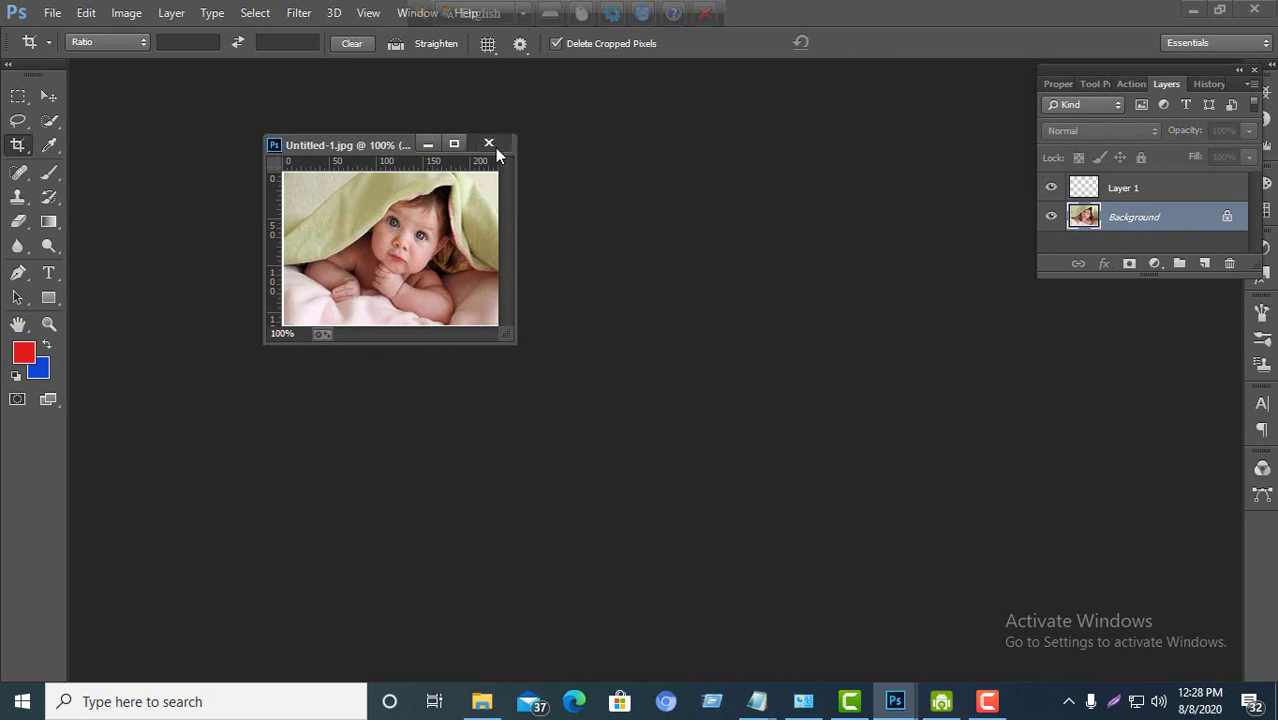
{"action": "left_click", "coordinate": [488, 143]}
{"action": "left_click", "coordinate": [644, 276]}
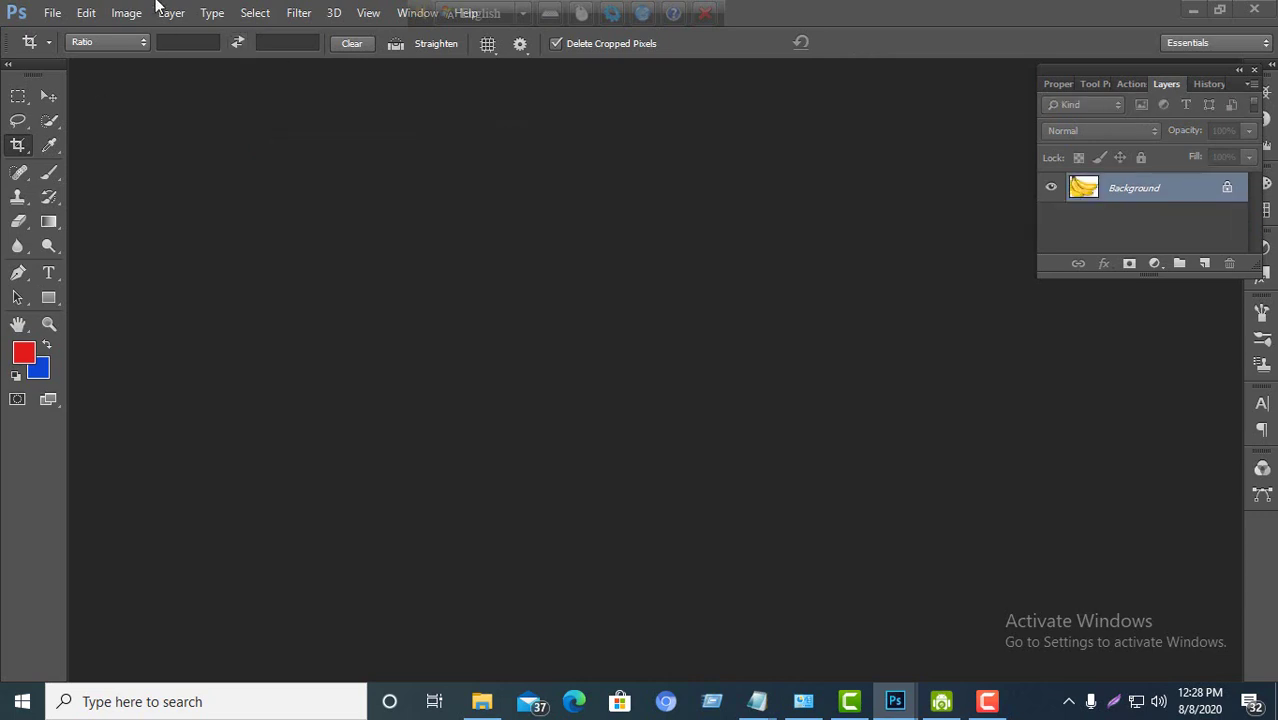
Reopen the Untitled-1.jpg collage and centre its window in the workspace.
{"action": "left_click", "coordinate": [52, 12]}
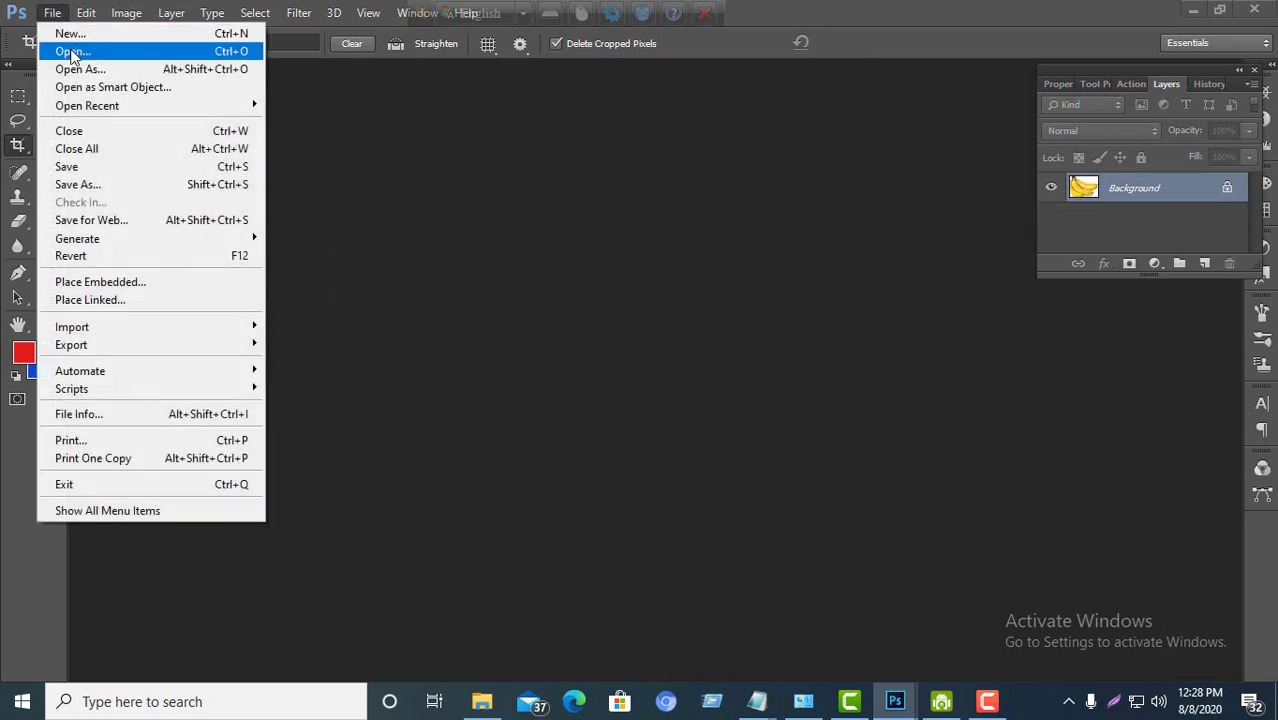
{"action": "left_click", "coordinate": [52, 12]}
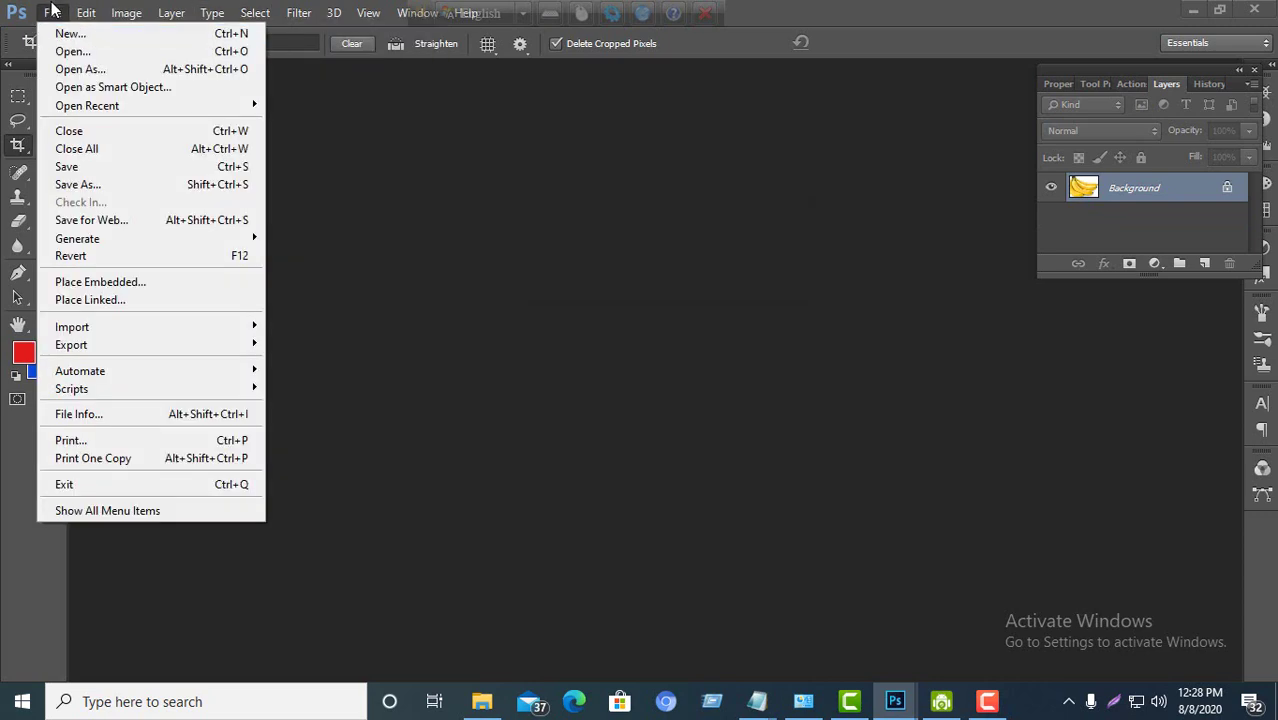
{"action": "left_click", "coordinate": [62, 51]}
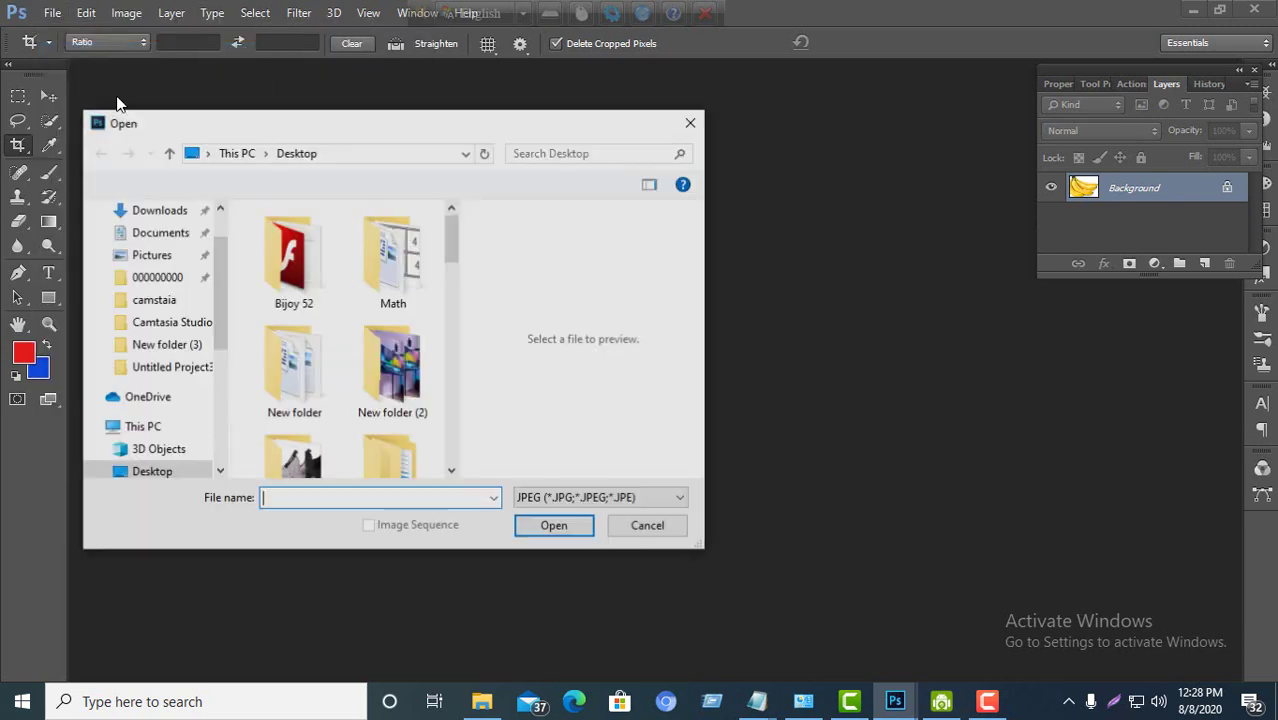
{"action": "scroll", "coordinate": [355, 360], "scroll_direction": "down", "scroll_amount": 5}
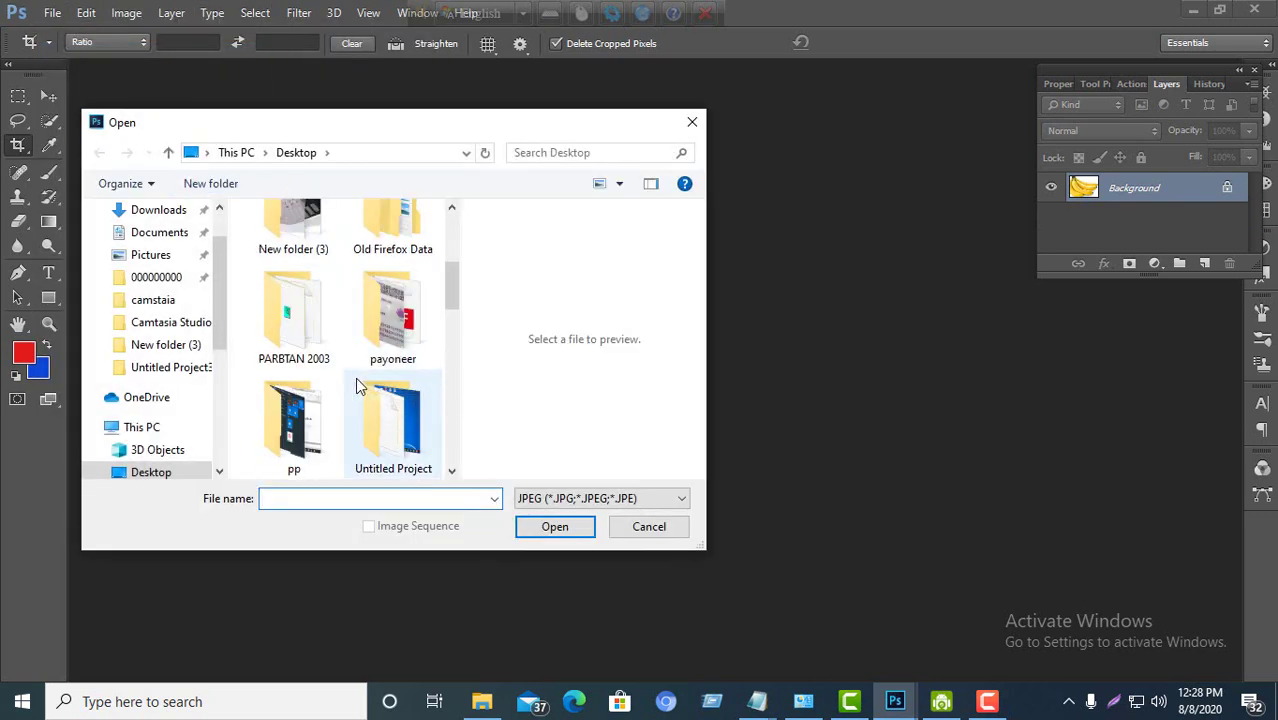
{"action": "scroll", "coordinate": [360, 380], "scroll_direction": "down", "scroll_amount": 4}
{"action": "scroll", "coordinate": [360, 380], "scroll_direction": "down", "scroll_amount": 2}
{"action": "scroll", "coordinate": [320, 355], "scroll_direction": "down", "scroll_amount": 2}
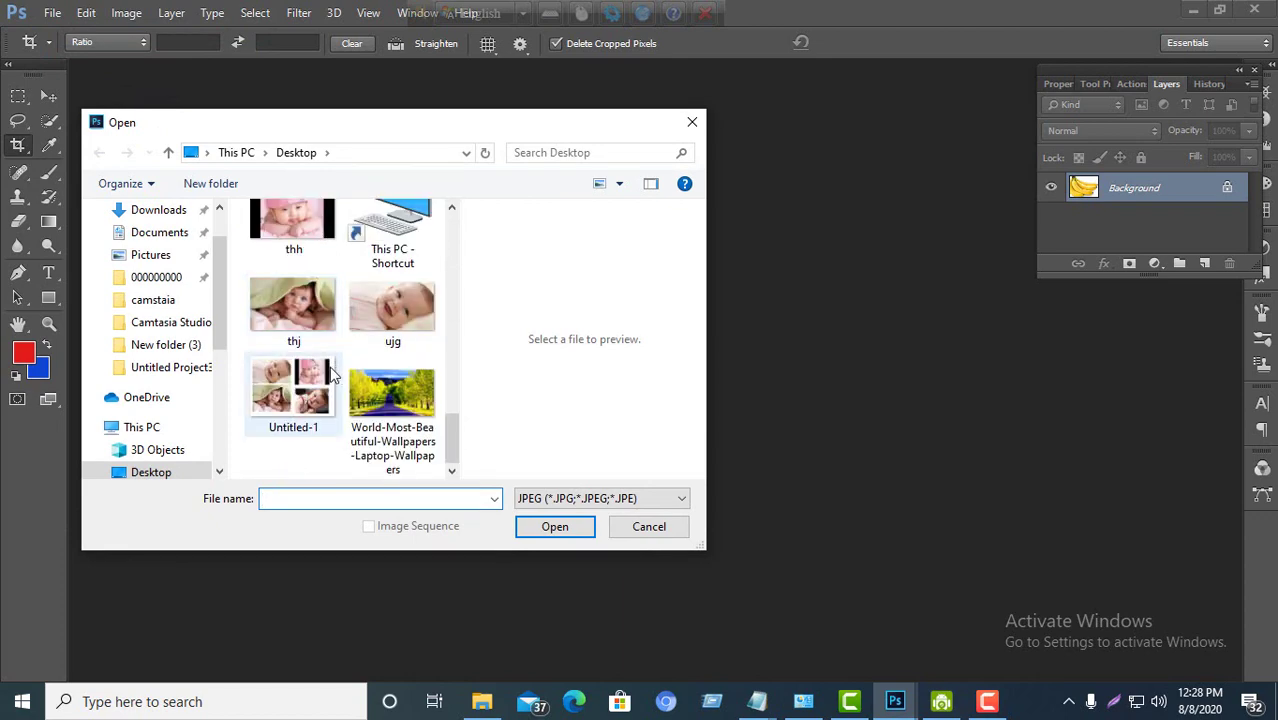
{"action": "left_click", "coordinate": [318, 388]}
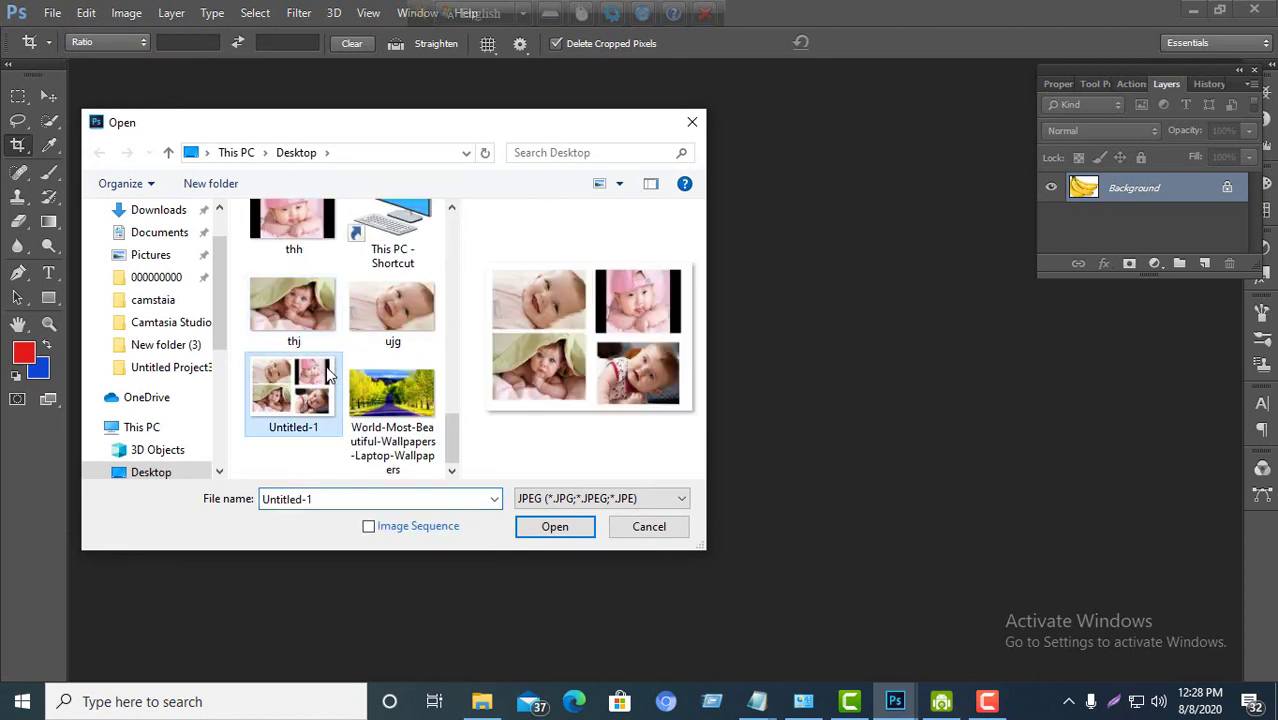
{"action": "left_click", "coordinate": [552, 527]}
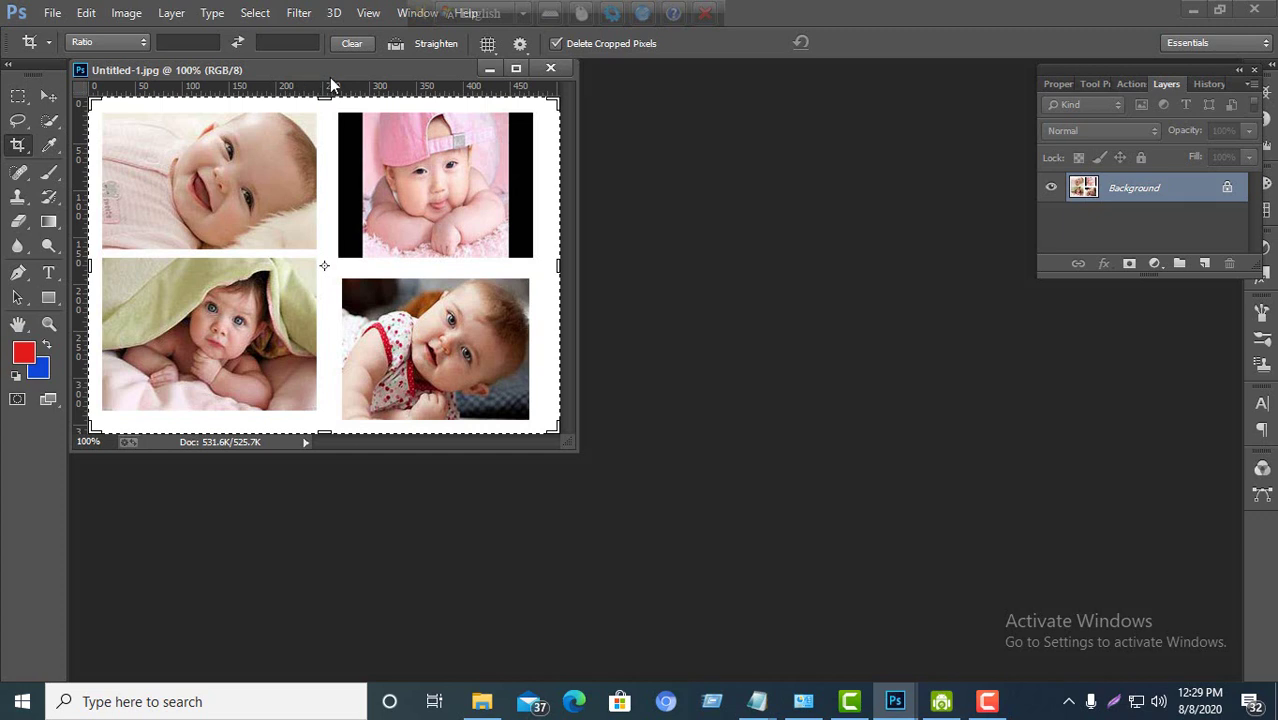
{"action": "left_click_drag", "start_coordinate": [311, 76], "coordinate": [483, 154]}
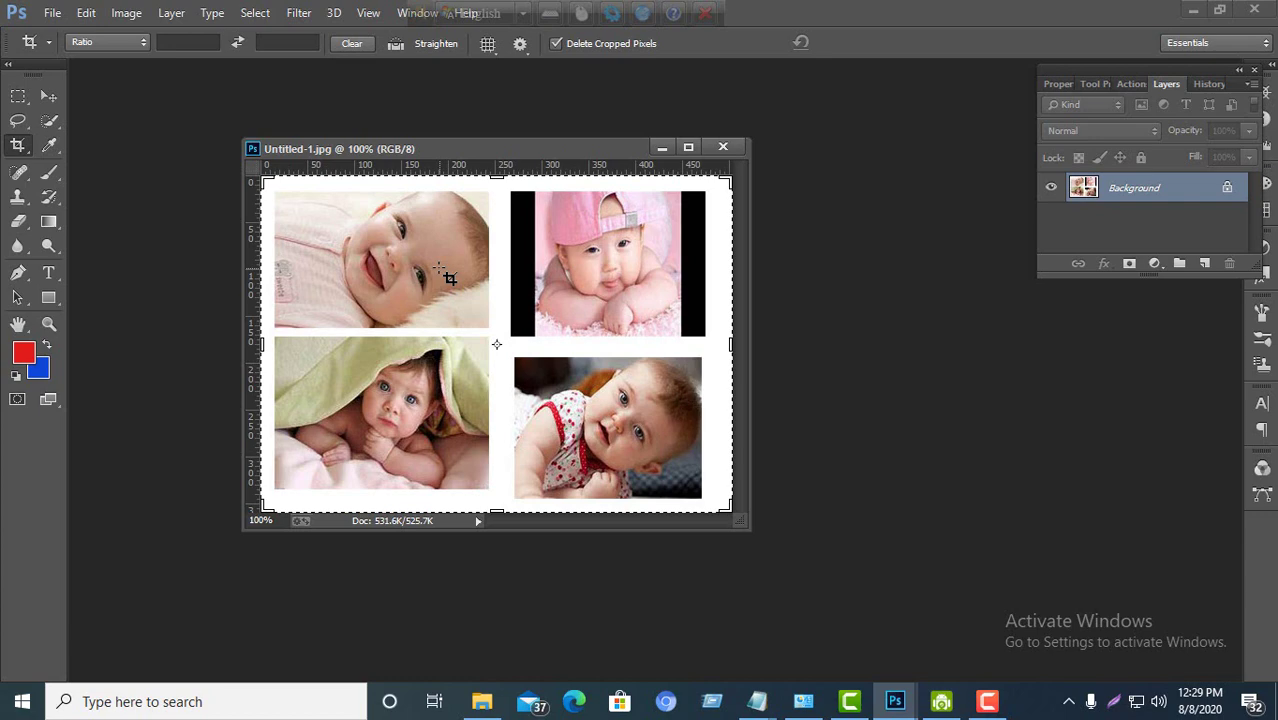
{"action": "left_click", "coordinate": [50, 15]}
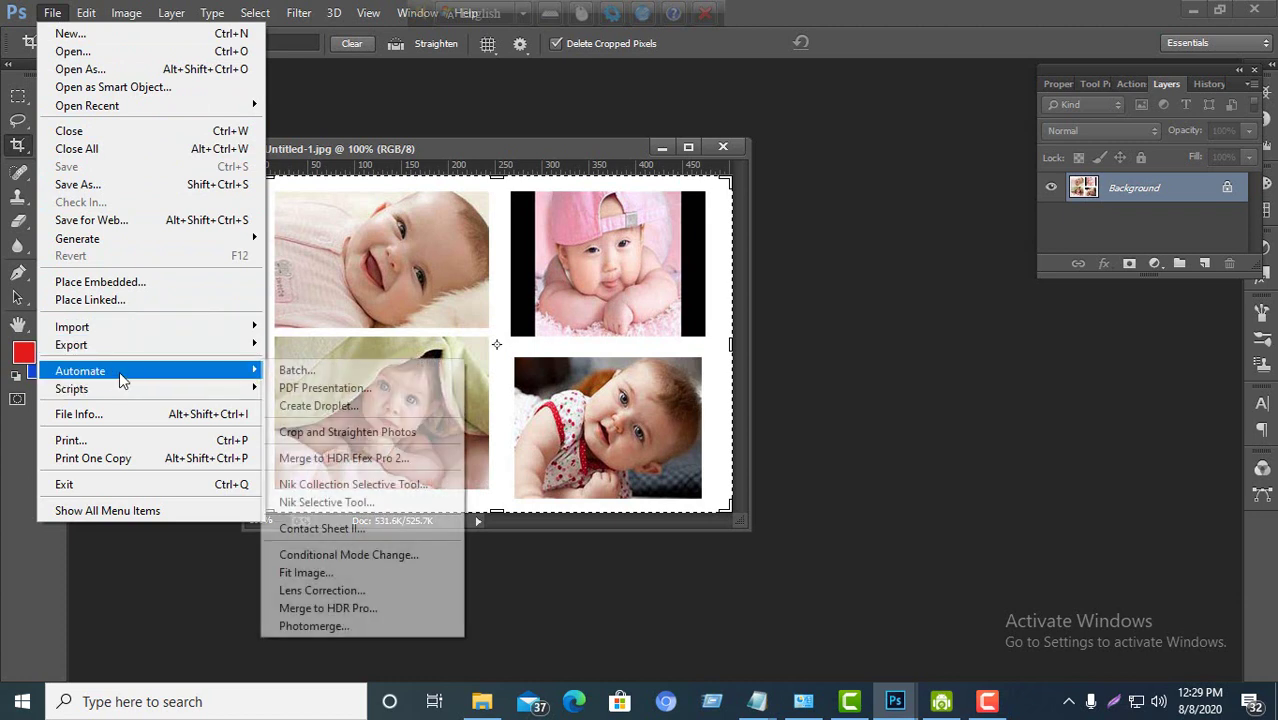
{"action": "mouse_move", "coordinate": [80, 371]}
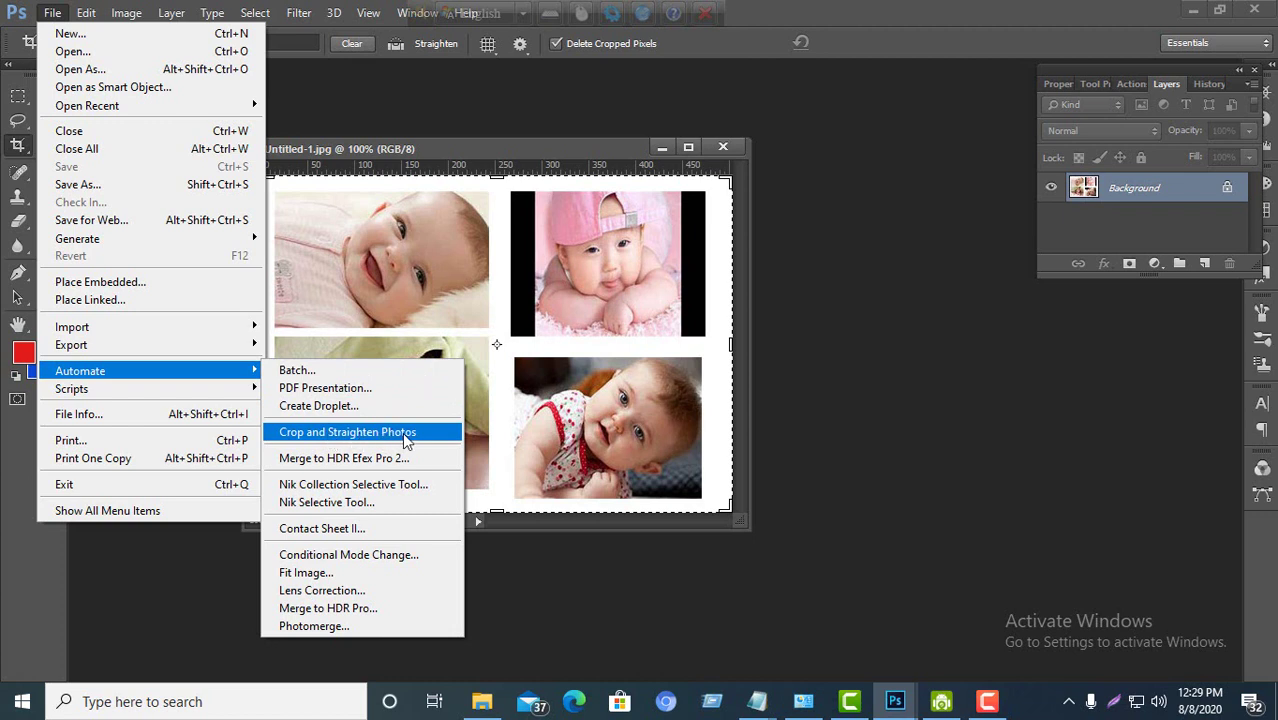
Run Crop and Straighten Photos, spread the resulting copies apart, and close Untitled-1 copy 3 unsaved.
{"action": "left_click", "coordinate": [405, 437]}
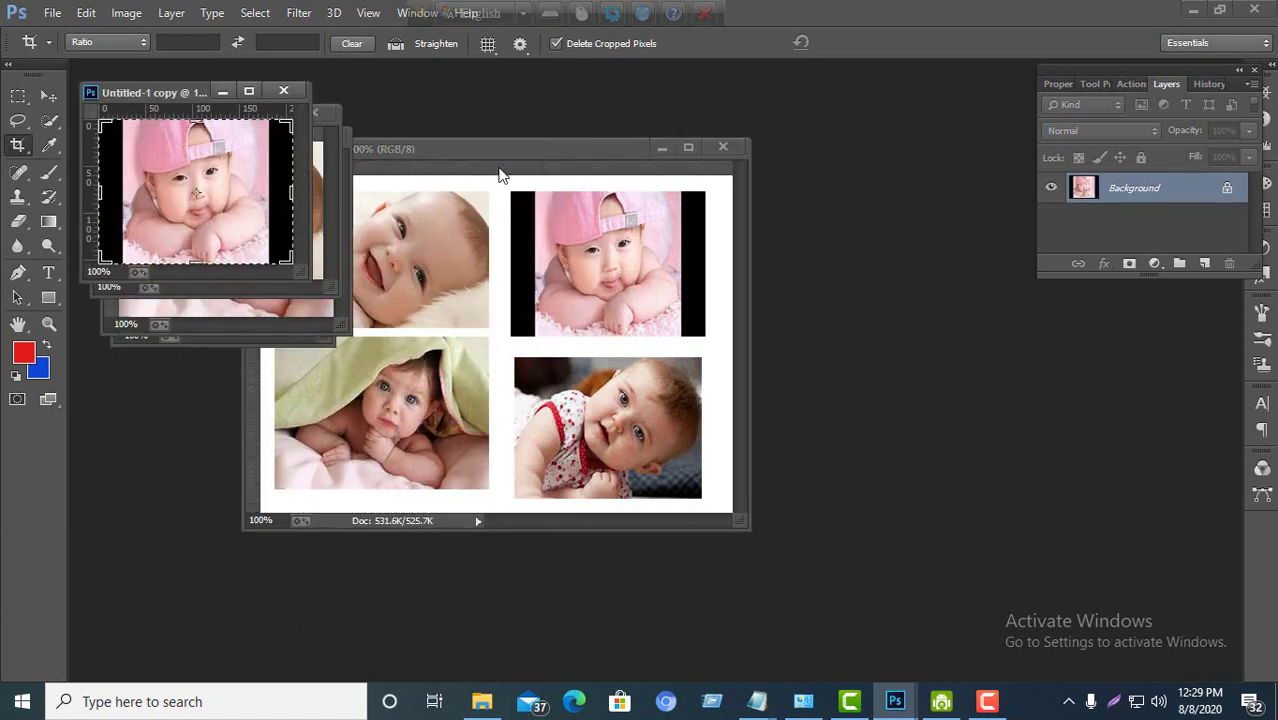
{"action": "left_click_drag", "start_coordinate": [497, 148], "coordinate": [720, 145]}
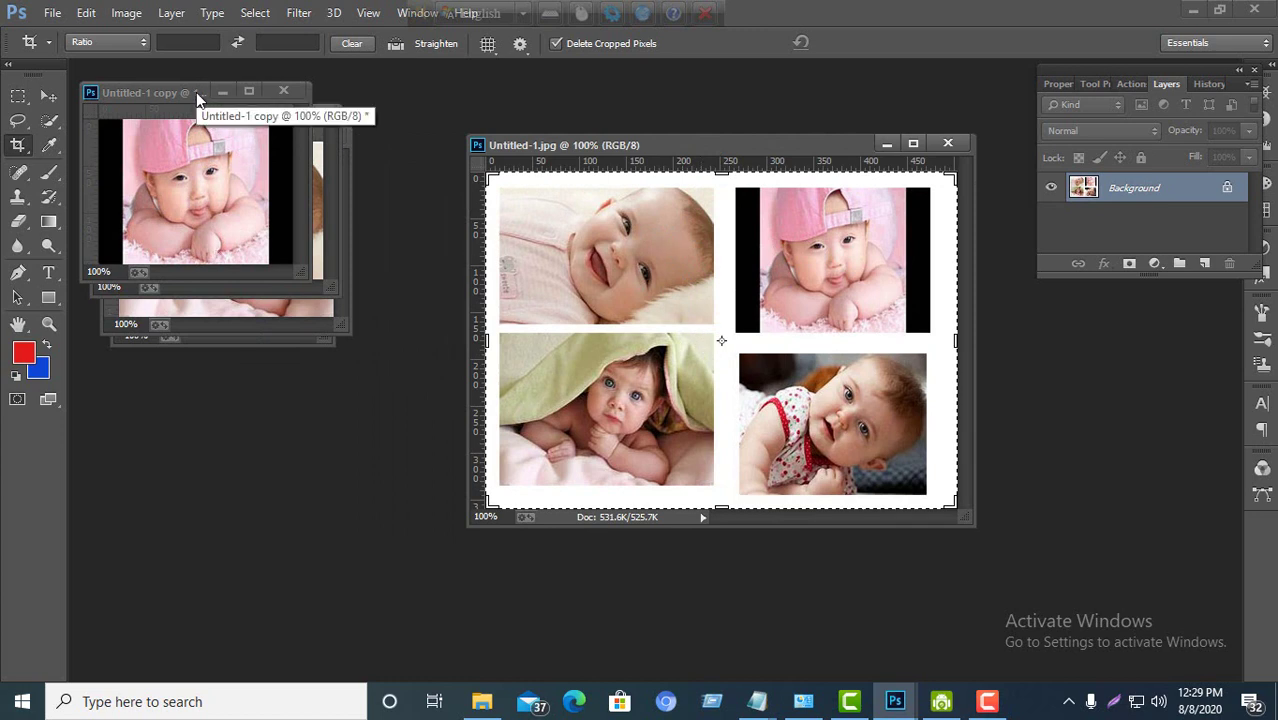
{"action": "left_click_drag", "start_coordinate": [196, 92], "coordinate": [278, 370]}
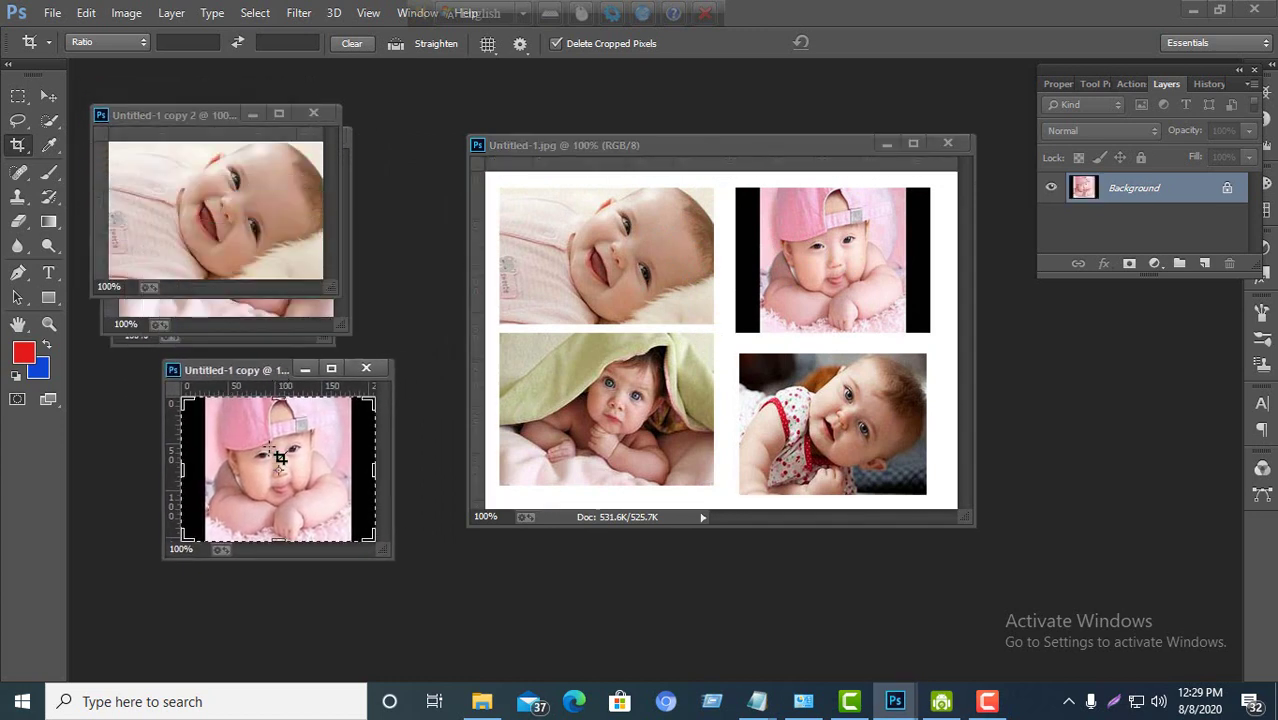
{"action": "left_click_drag", "start_coordinate": [221, 116], "coordinate": [195, 268]}
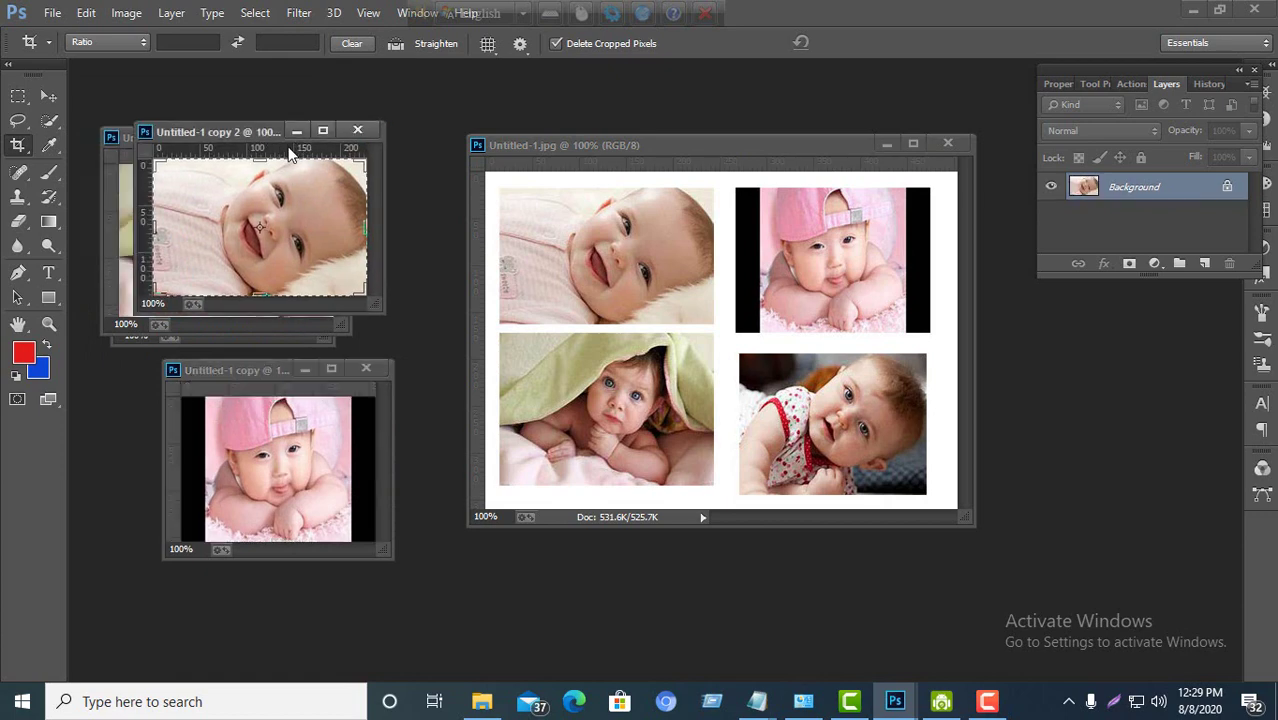
{"action": "left_click_drag", "start_coordinate": [189, 142], "coordinate": [339, 211]}
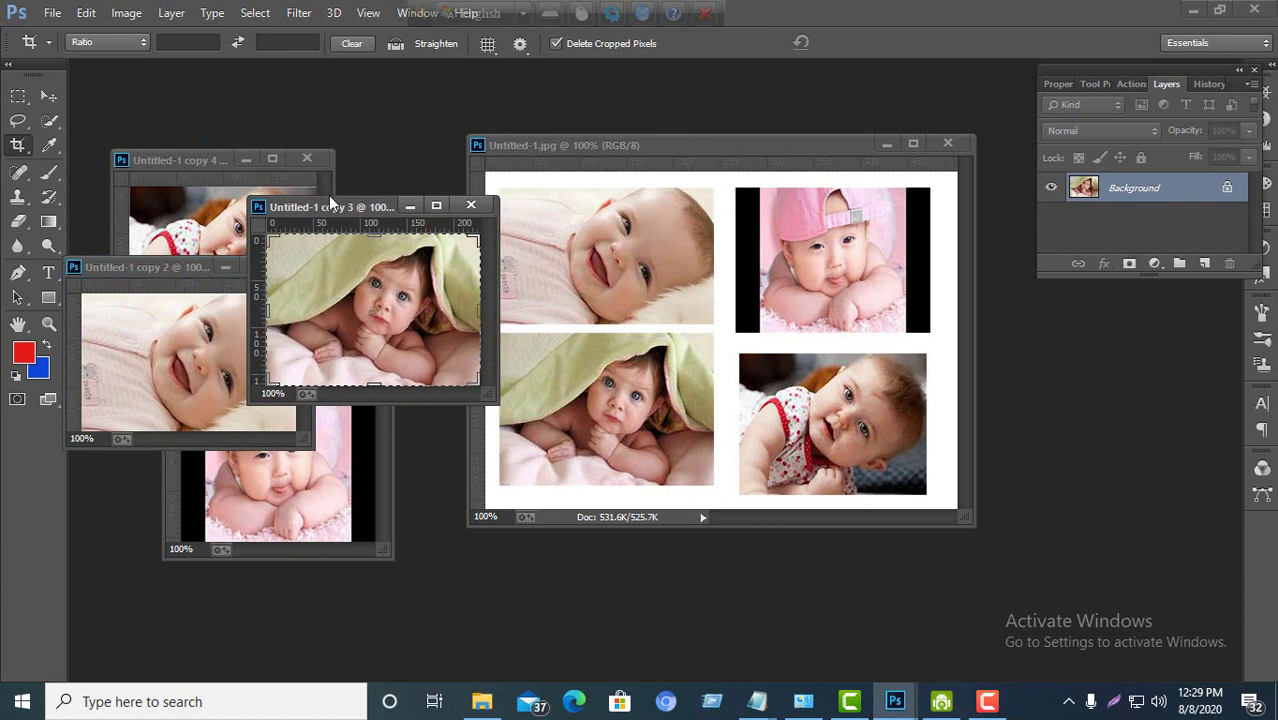
{"action": "left_click_drag", "start_coordinate": [330, 207], "coordinate": [273, 158]}
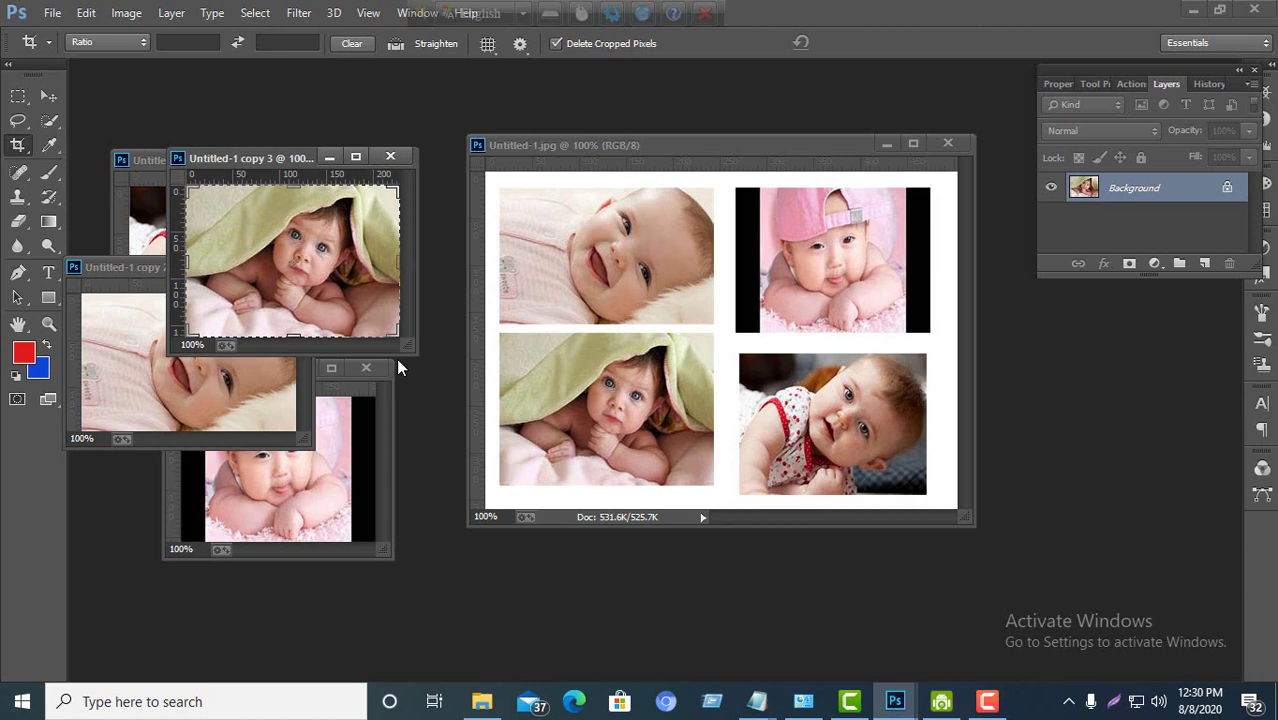
{"action": "left_click", "coordinate": [395, 160]}
{"action": "left_click", "coordinate": [643, 280]}
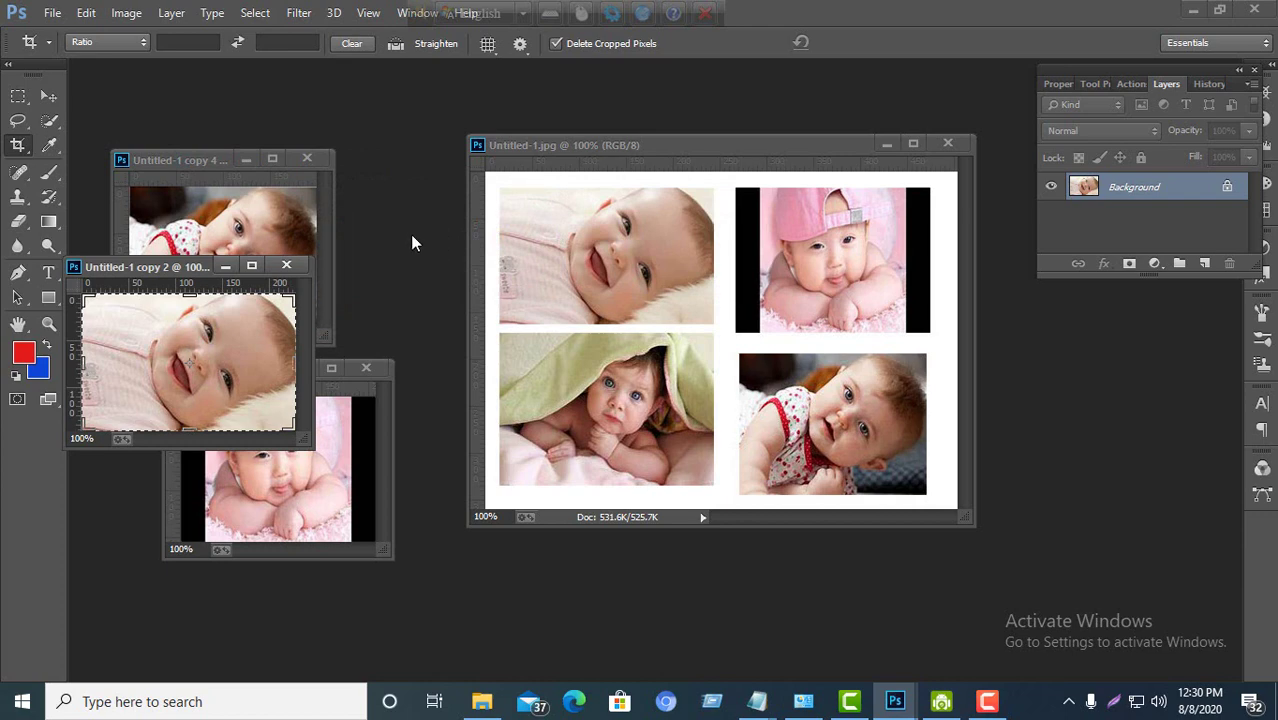
Close Untitled-1 copy 2, copy 4 and copy, discarding changes to each.
{"action": "left_click", "coordinate": [286, 265]}
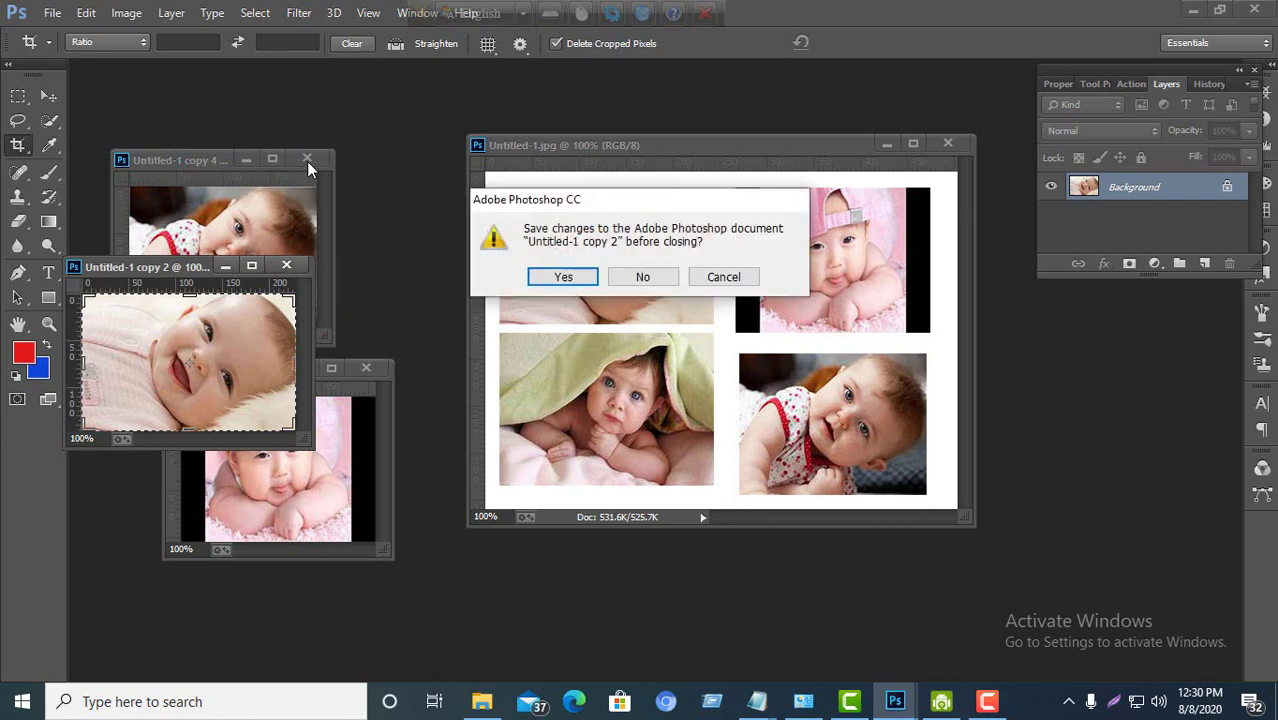
{"action": "left_click", "coordinate": [643, 277]}
{"action": "key", "text": "ctrl+w"}
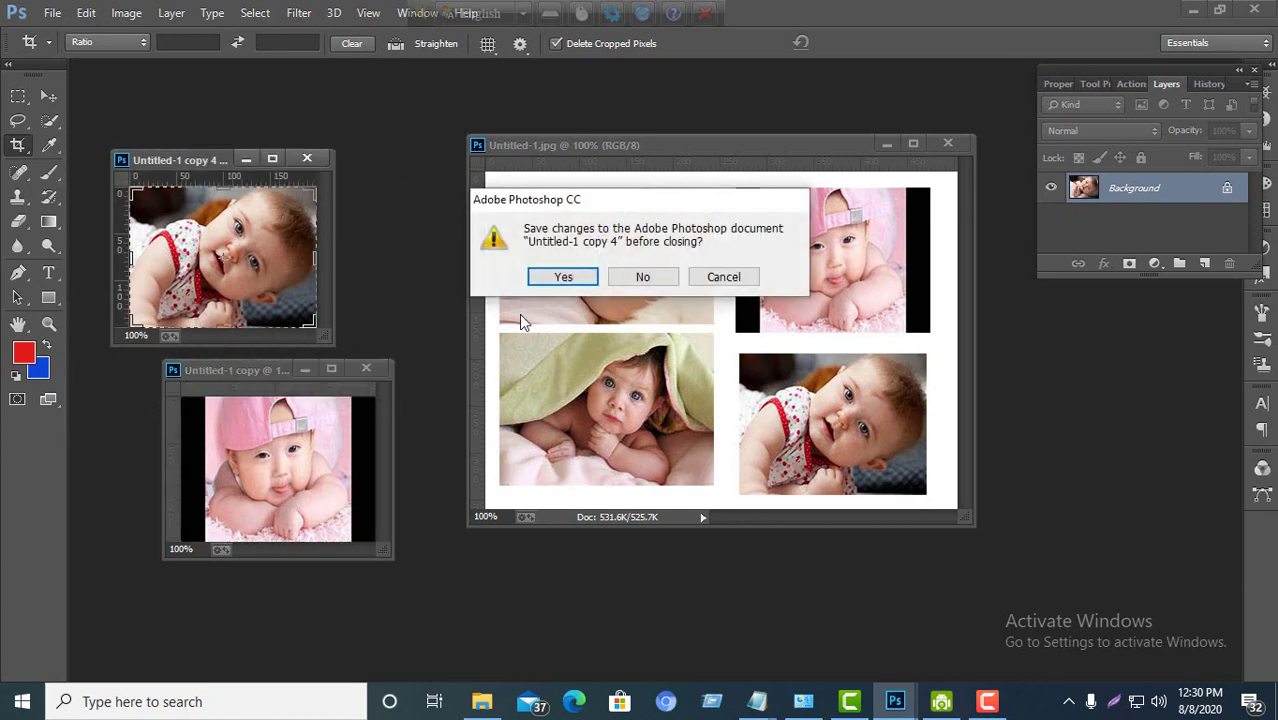
{"action": "left_click", "coordinate": [643, 277]}
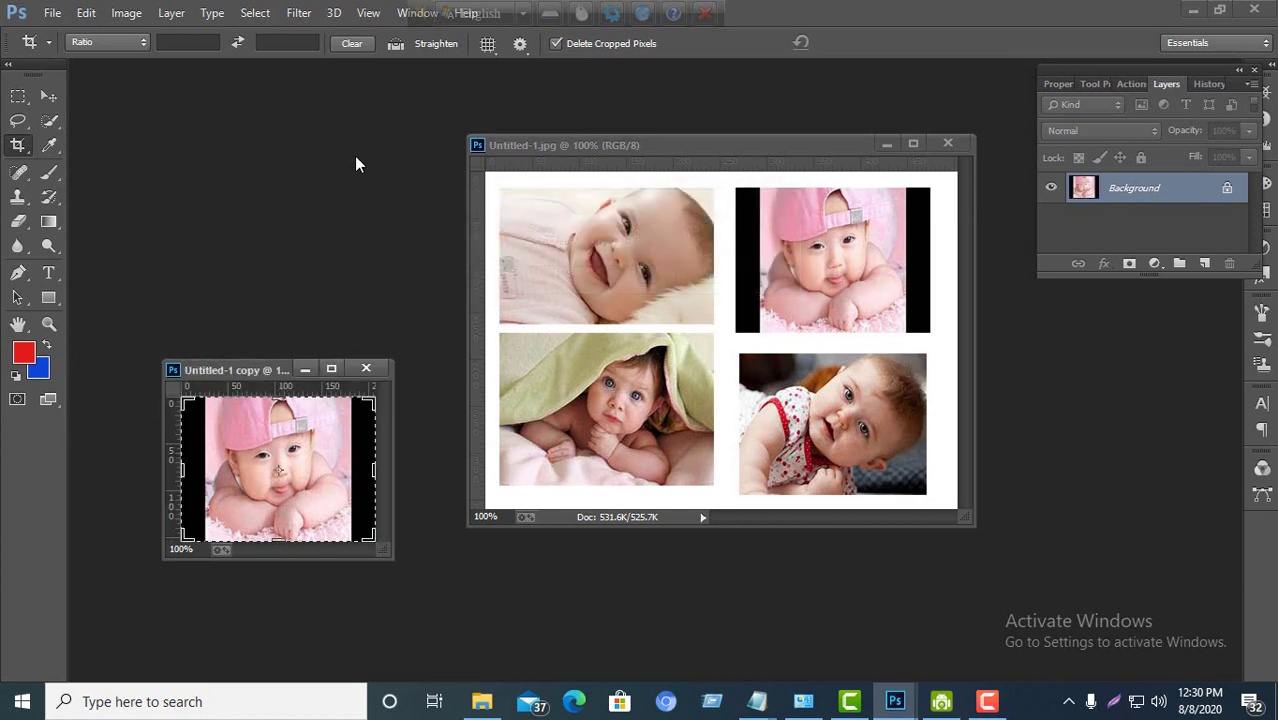
{"action": "left_click", "coordinate": [366, 368]}
{"action": "left_click", "coordinate": [642, 277]}
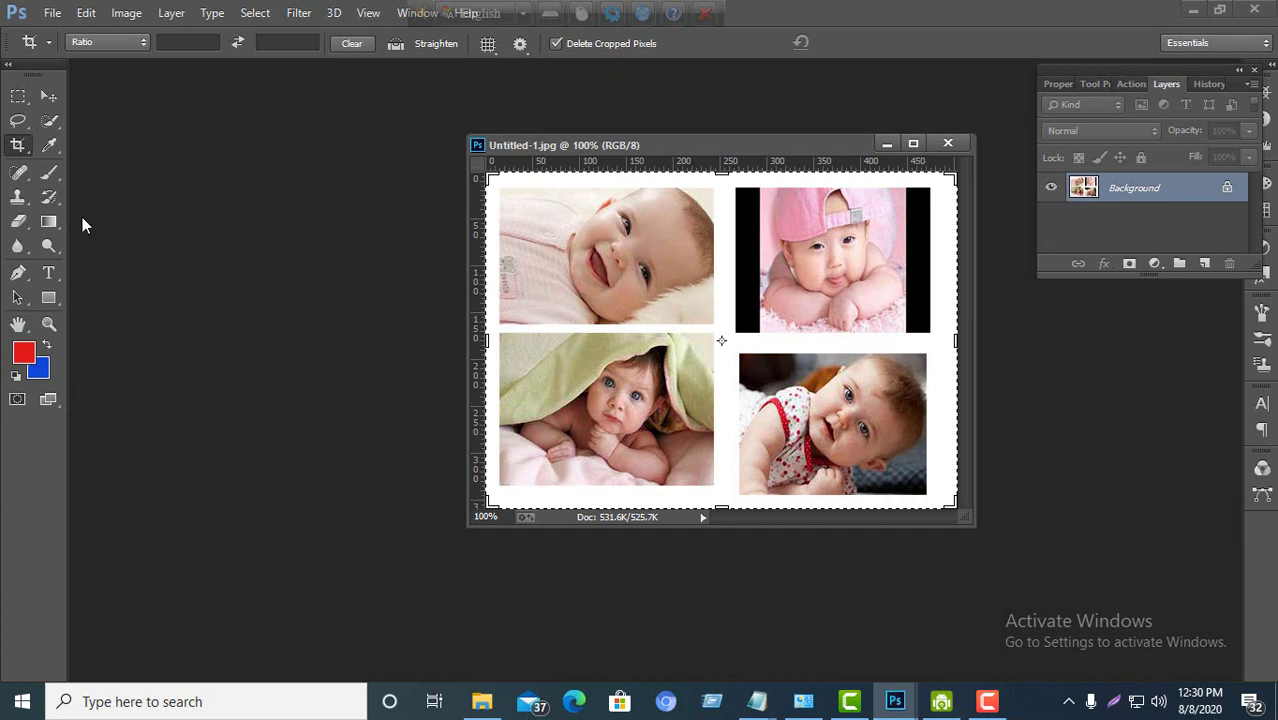
Select the Eraser tool from the toolbar.
{"action": "left_click", "coordinate": [25, 223]}
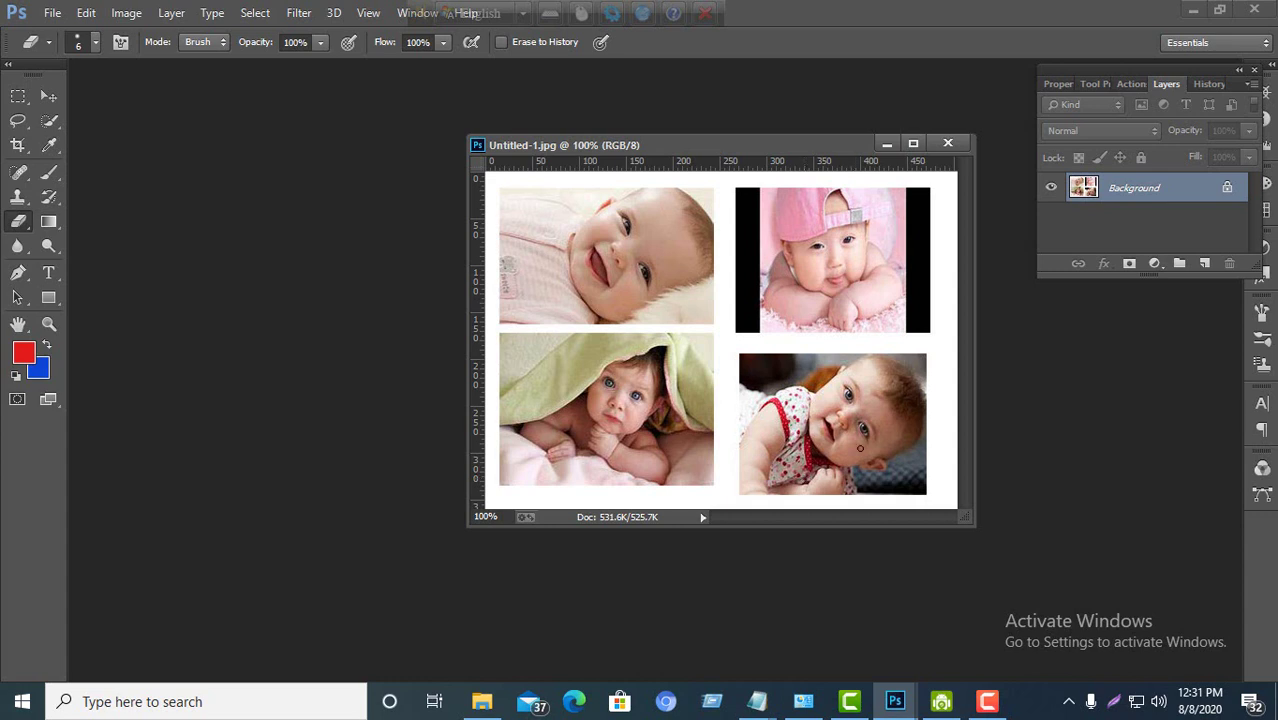
Set the background colour to the pale bluish white e9edf6.
{"action": "left_click", "coordinate": [39, 372]}
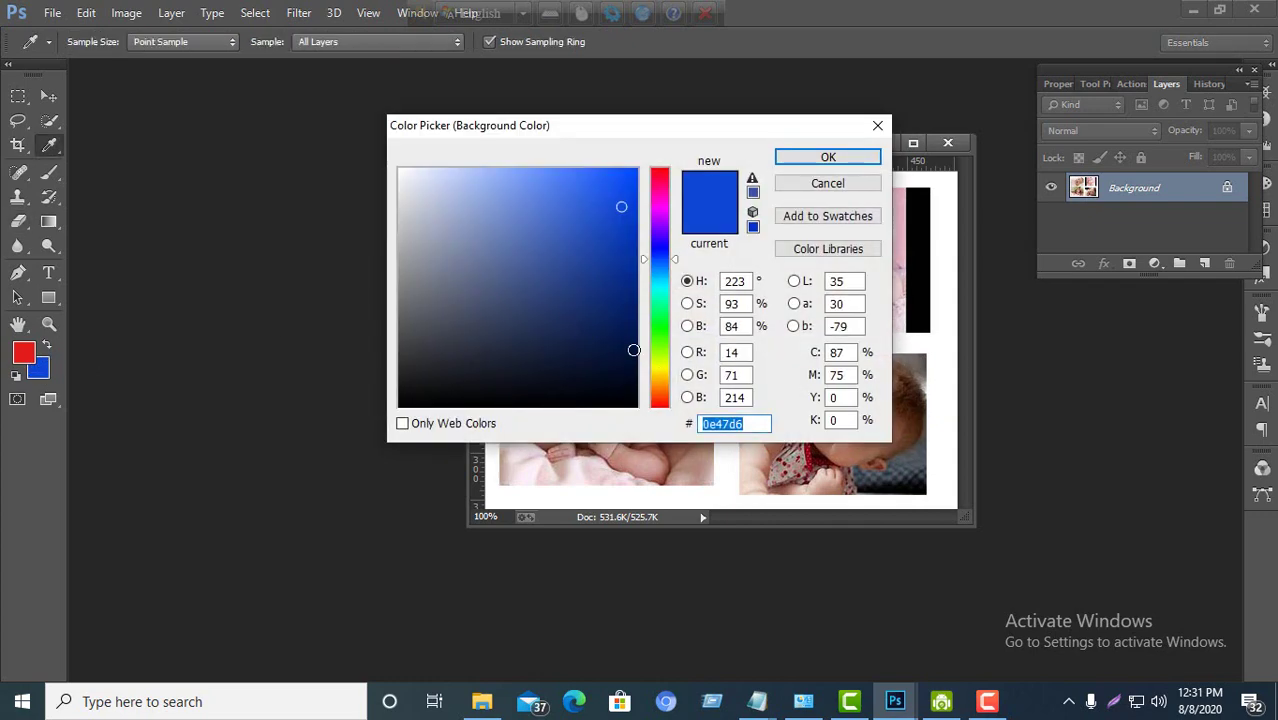
{"action": "left_click", "coordinate": [410, 176]}
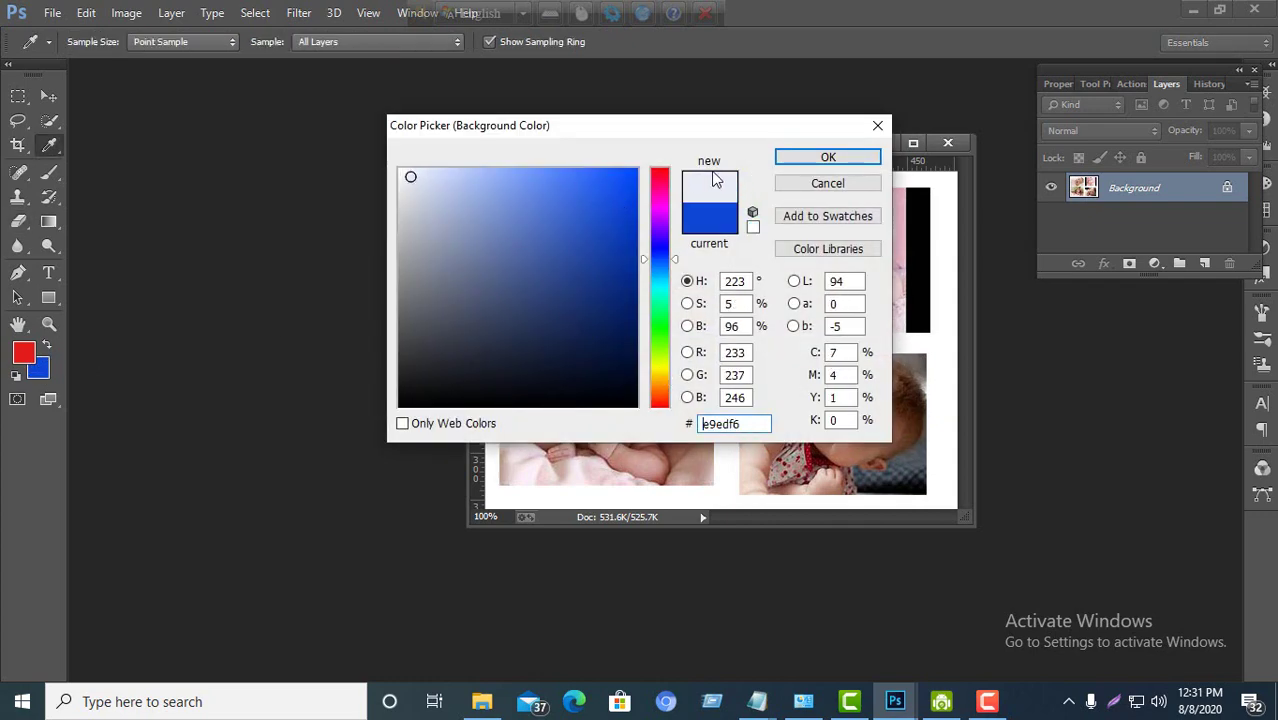
{"action": "left_click", "coordinate": [829, 157]}
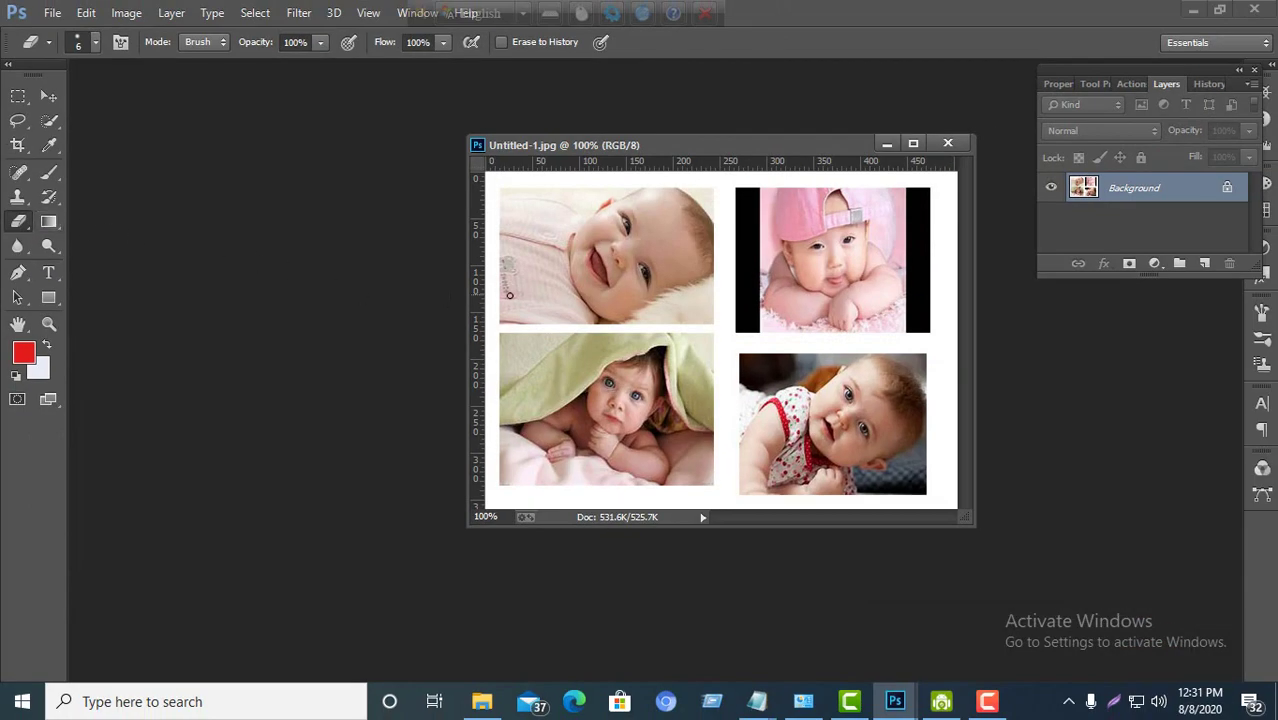
Erase a pale cloud patch on the top-left photo at 59 px, then make red the background.
{"action": "right_click", "coordinate": [562, 296]}
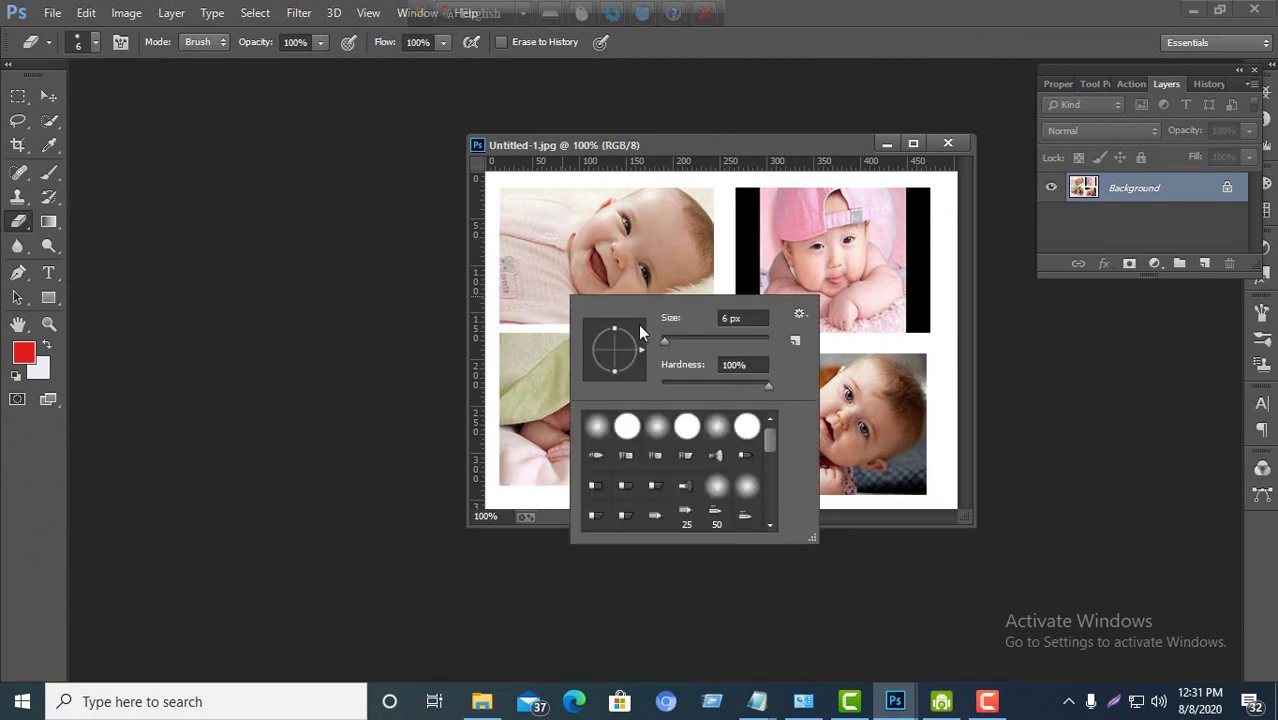
{"action": "left_click", "coordinate": [693, 343]}
{"action": "left_click", "coordinate": [541, 286]}
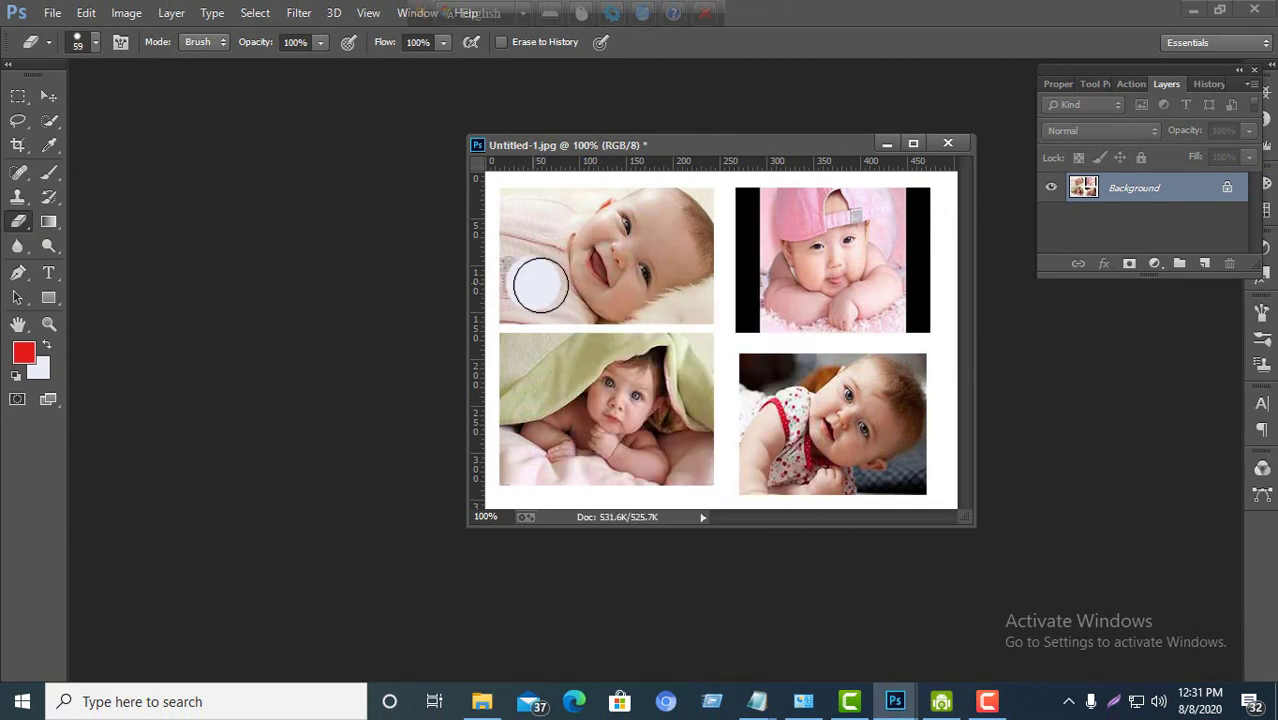
{"action": "left_click_drag", "start_coordinate": [541, 286], "coordinate": [528, 280]}
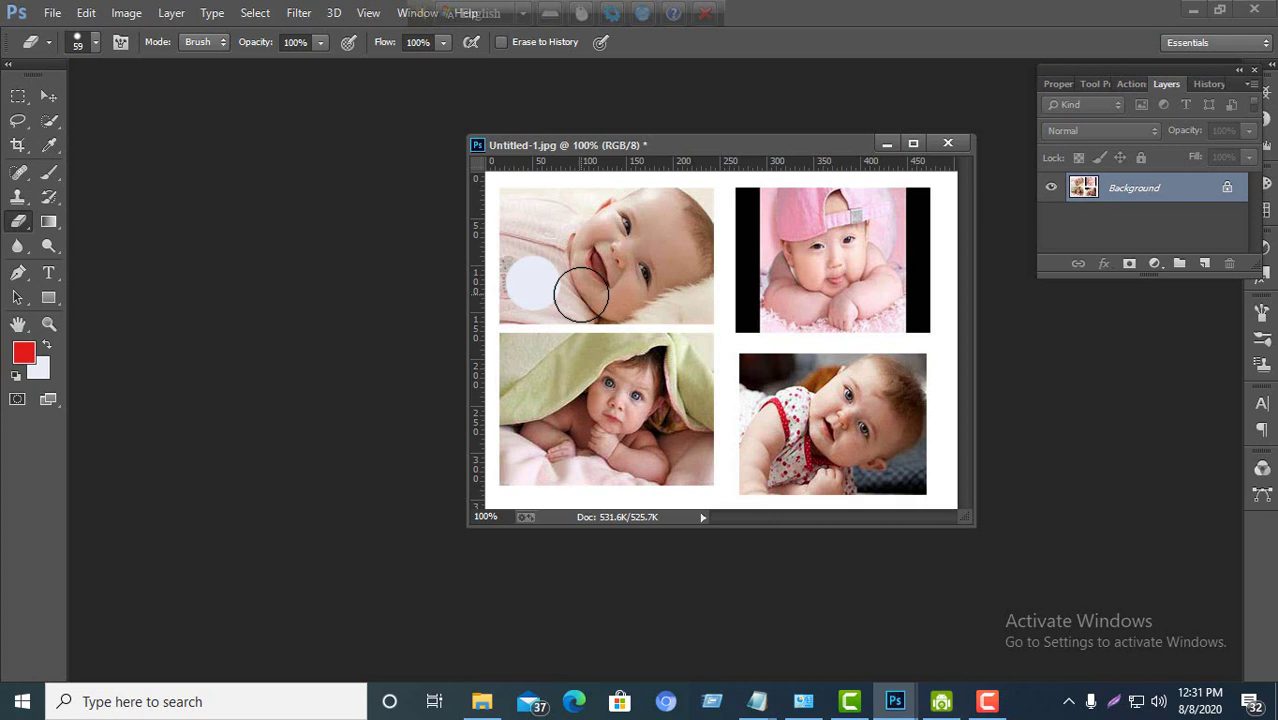
{"action": "left_click", "coordinate": [571, 284]}
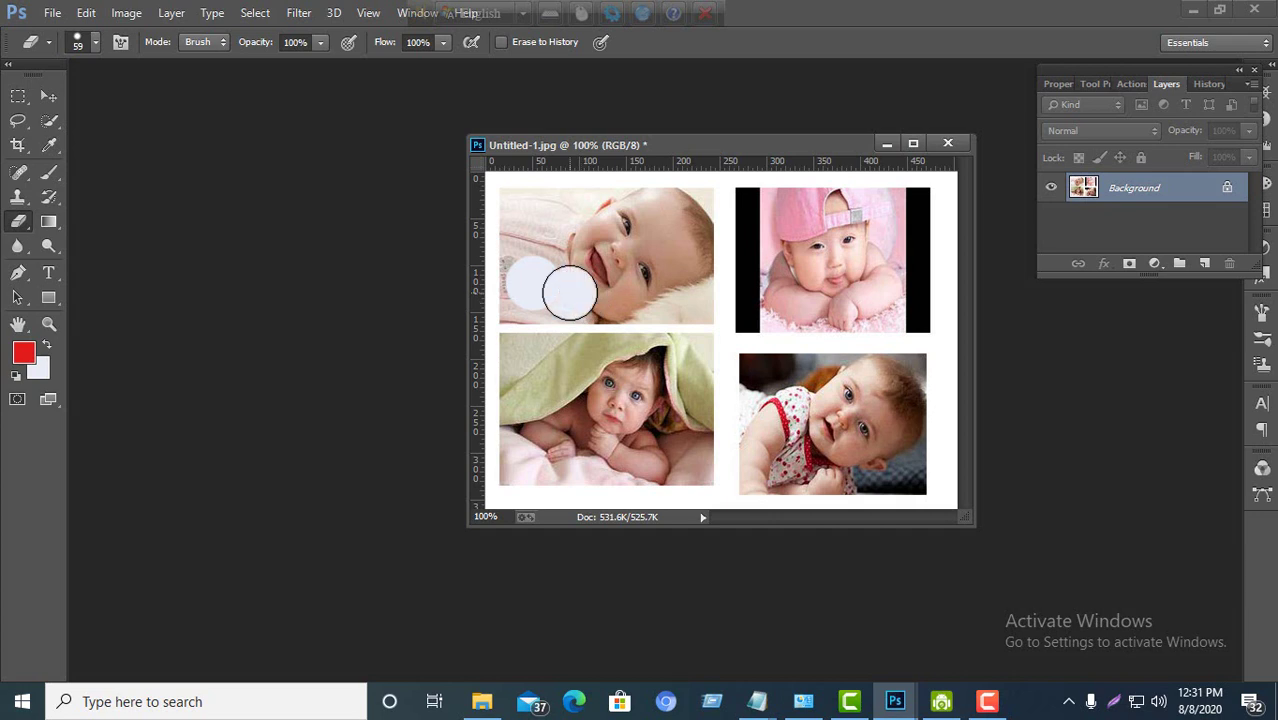
{"action": "mouse_move", "coordinate": [571, 284]}
{"action": "left_mouse_down"}
{"action": "mouse_move", "coordinate": [541, 244]}
{"action": "mouse_move", "coordinate": [569, 244]}
{"action": "mouse_move", "coordinate": [585, 274]}
{"action": "mouse_move", "coordinate": [605, 270]}
{"action": "mouse_move", "coordinate": [614, 284]}
{"action": "mouse_move", "coordinate": [578, 238]}
{"action": "left_mouse_up"}
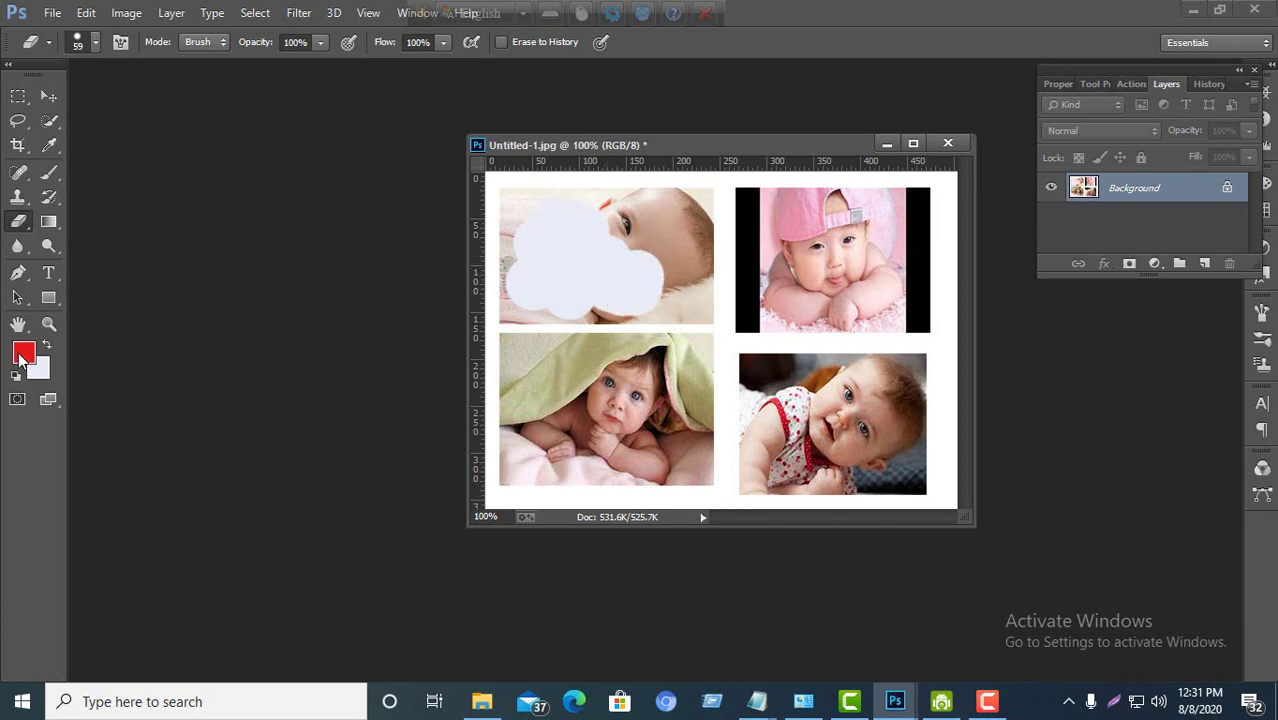
{"action": "left_click", "coordinate": [47, 346]}
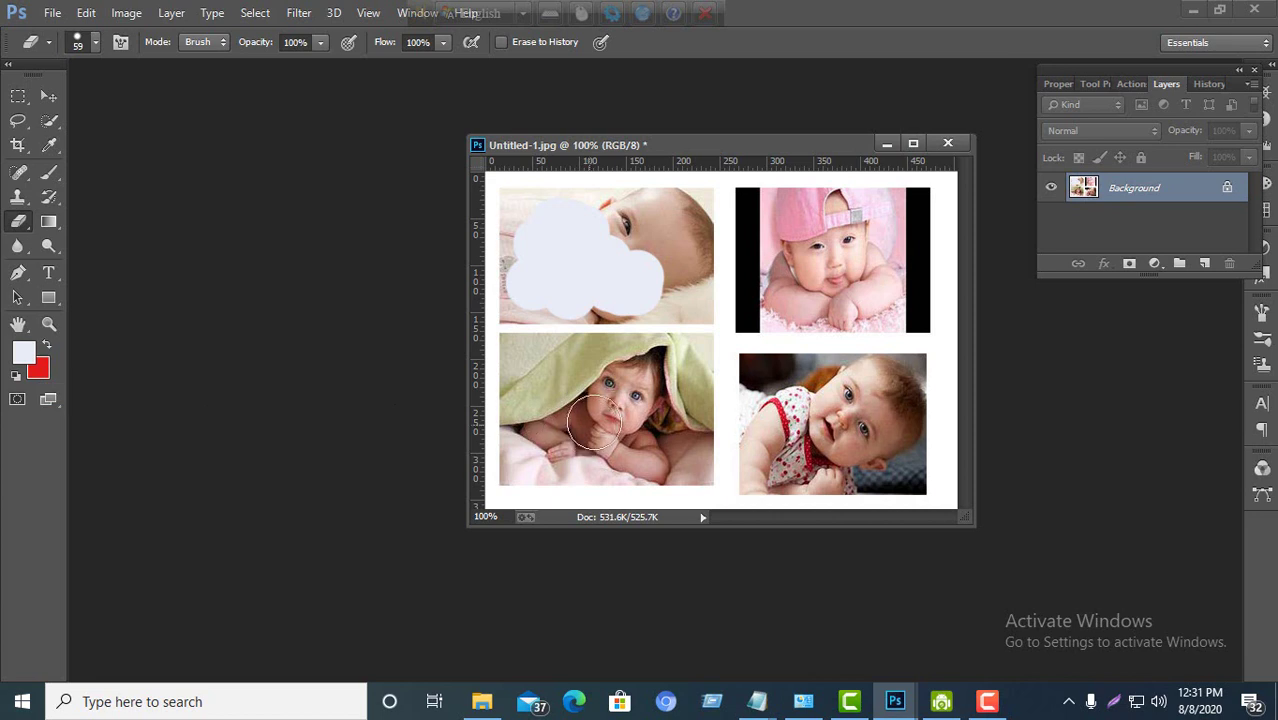
Erase red strokes on the top-left photo and a red circle over the lower-right baby's mouth.
{"action": "left_click", "coordinate": [637, 300]}
{"action": "mouse_move", "coordinate": [640, 300]}
{"action": "left_mouse_down"}
{"action": "mouse_move", "coordinate": [672, 248]}
{"action": "mouse_move", "coordinate": [636, 214]}
{"action": "mouse_move", "coordinate": [676, 222]}
{"action": "mouse_move", "coordinate": [678, 284]}
{"action": "left_mouse_up"}
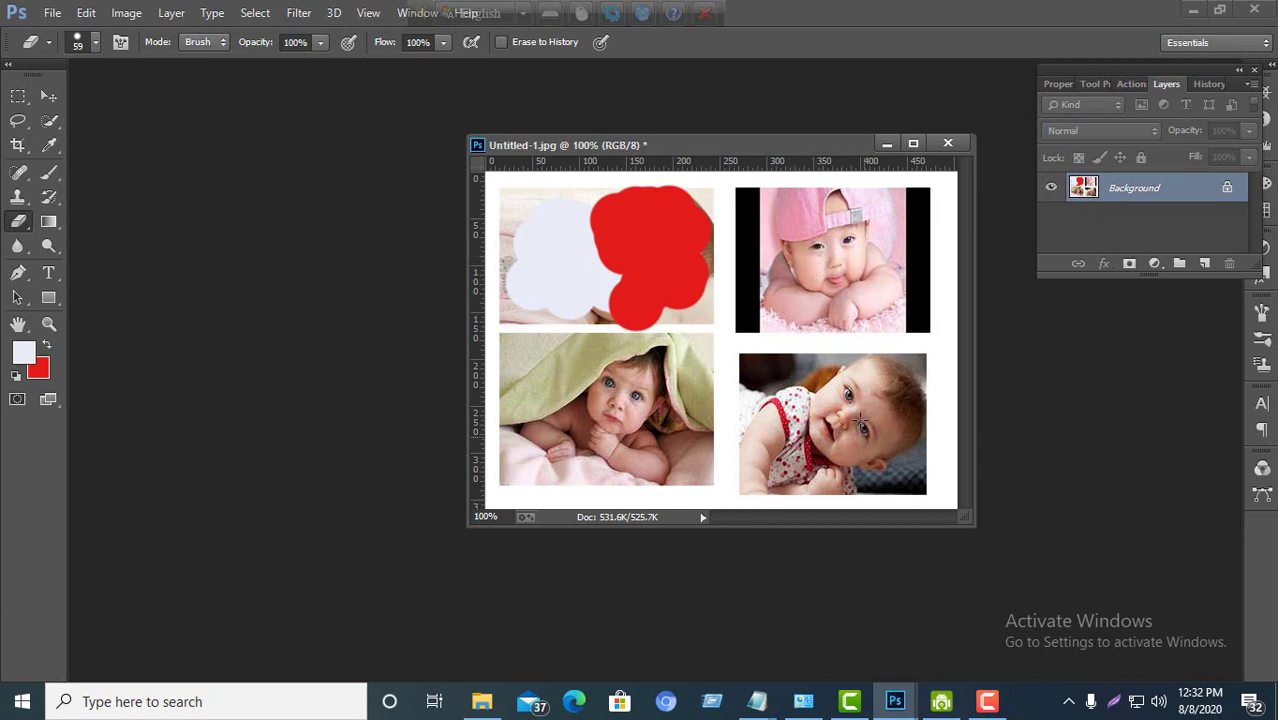
{"action": "left_click", "coordinate": [829, 427]}
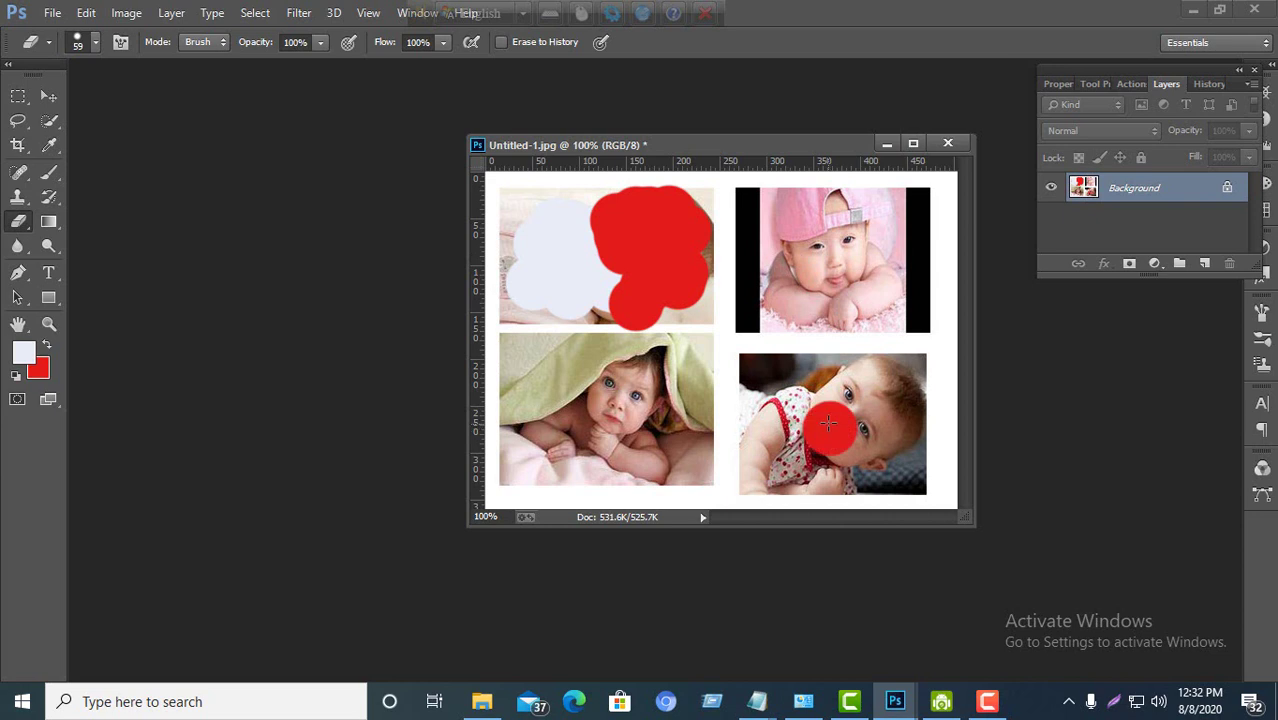
Shrink the eraser to 6 px and dab a small red dot on the pink-cap photo.
{"action": "right_click", "coordinate": [782, 356]}
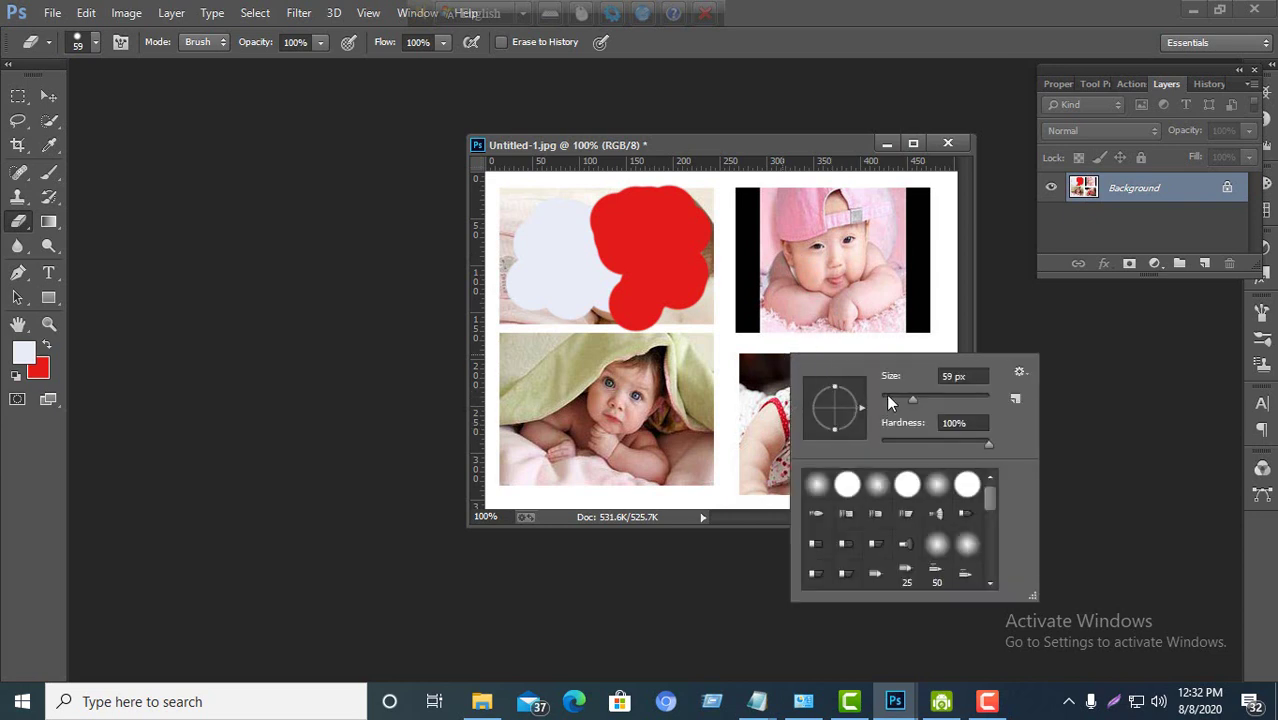
{"action": "left_click", "coordinate": [888, 400]}
{"action": "left_click", "coordinate": [885, 398]}
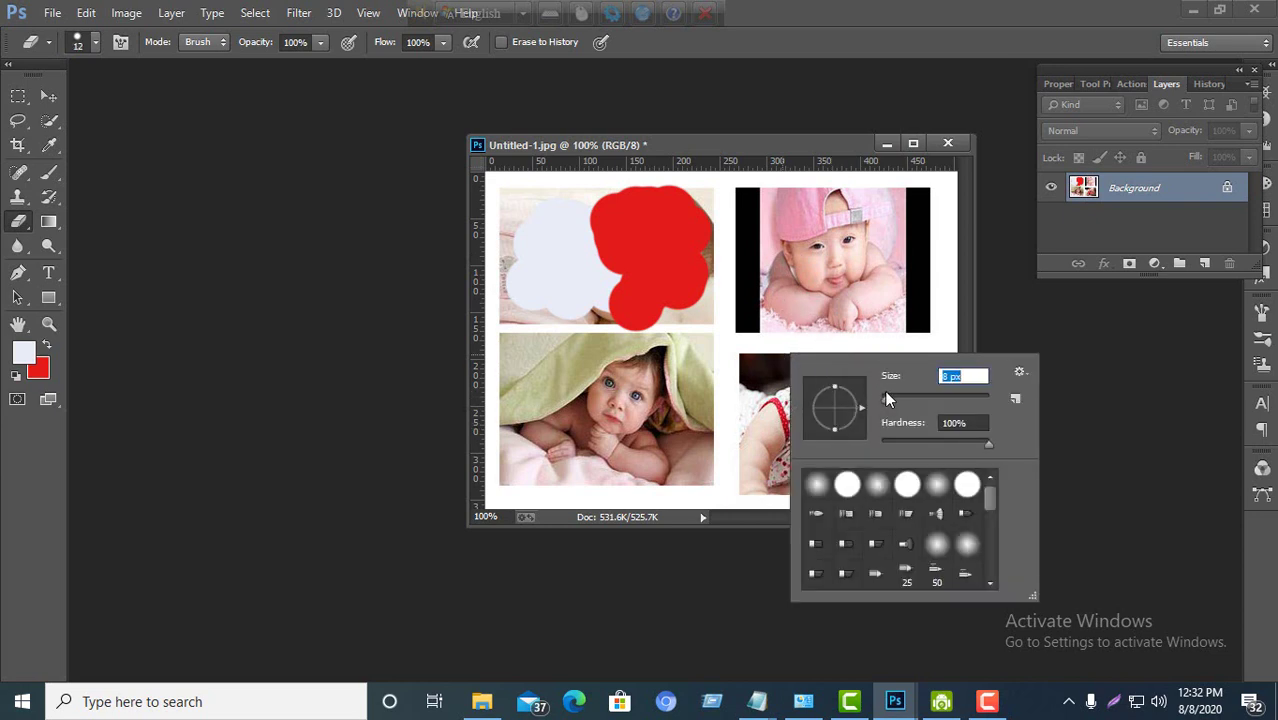
{"action": "left_click", "coordinate": [900, 267]}
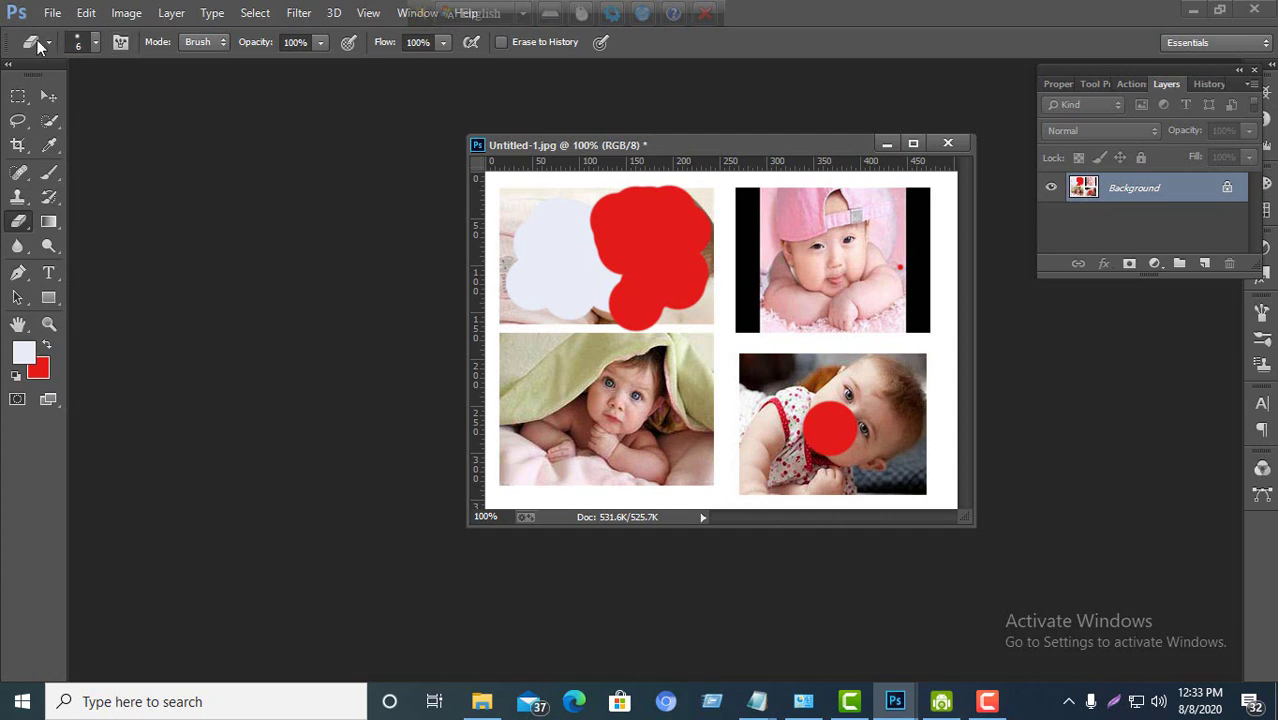
Set the eraser to Pencil mode and draw a thin red curve on the pink-cap baby's chin.
{"action": "left_click", "coordinate": [220, 44]}
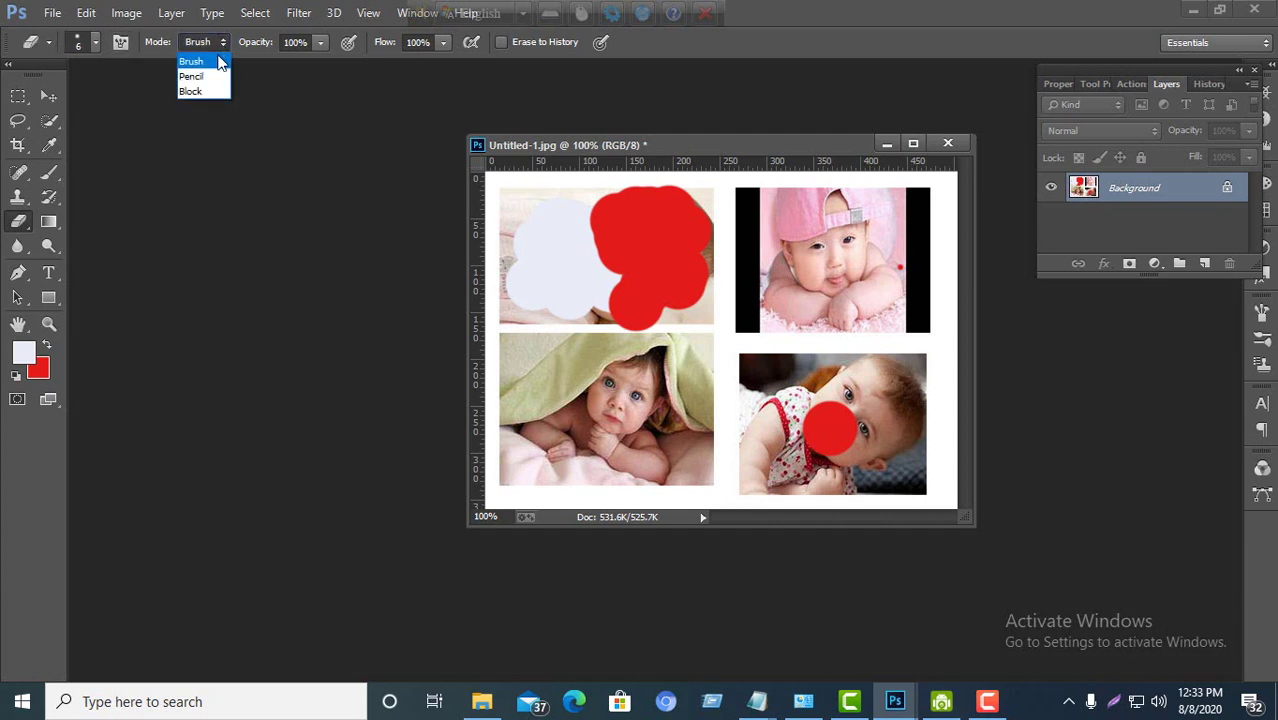
{"action": "left_click", "coordinate": [212, 77]}
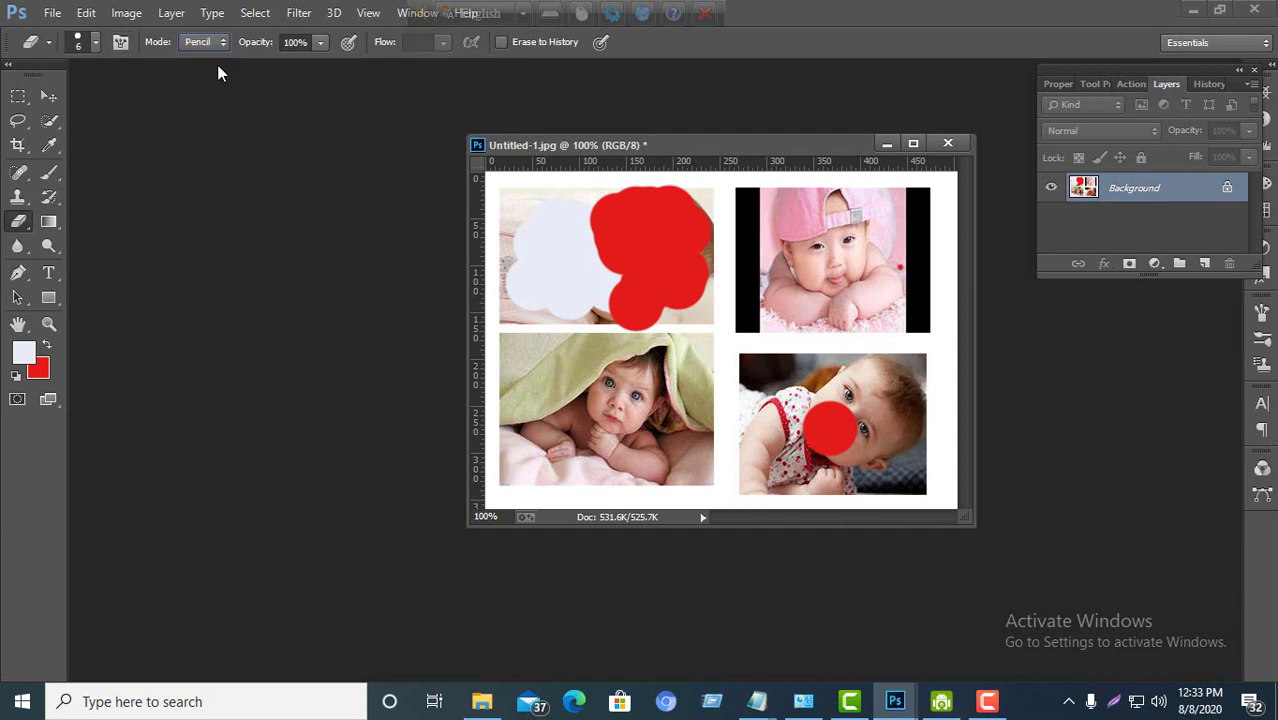
{"action": "left_click", "coordinate": [212, 45]}
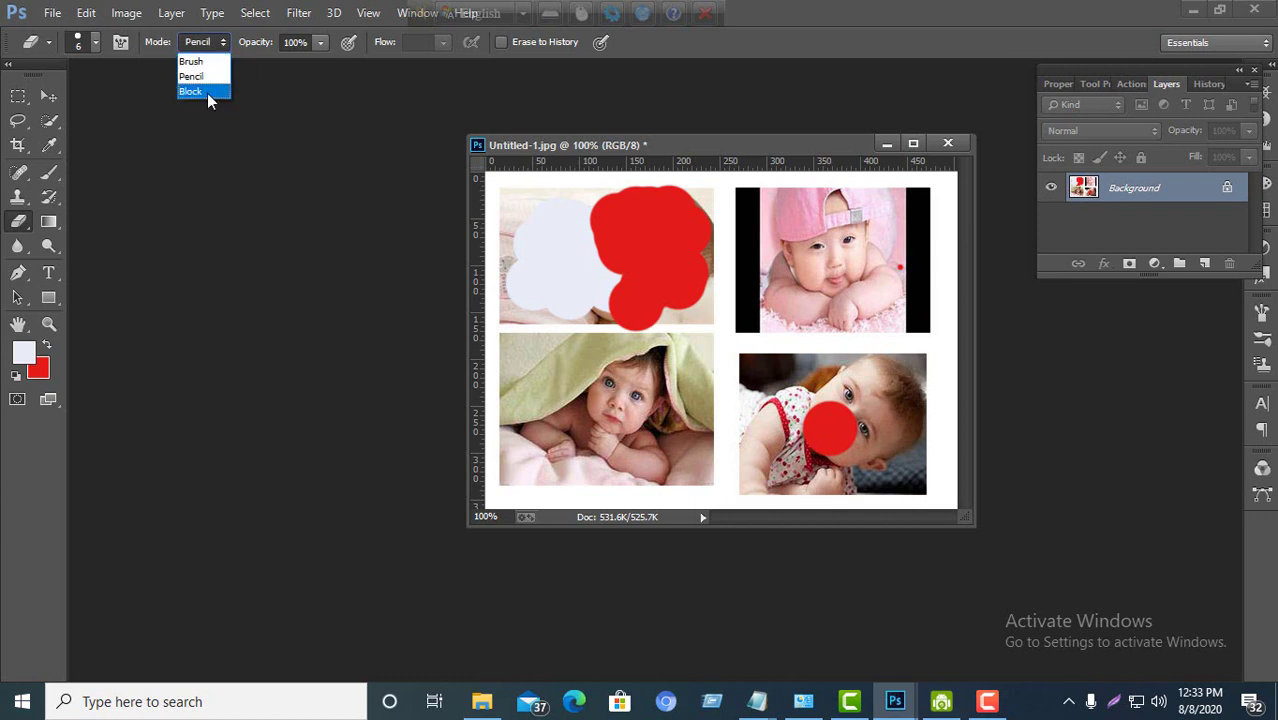
{"action": "left_click", "coordinate": [207, 91]}
{"action": "left_click", "coordinate": [218, 42]}
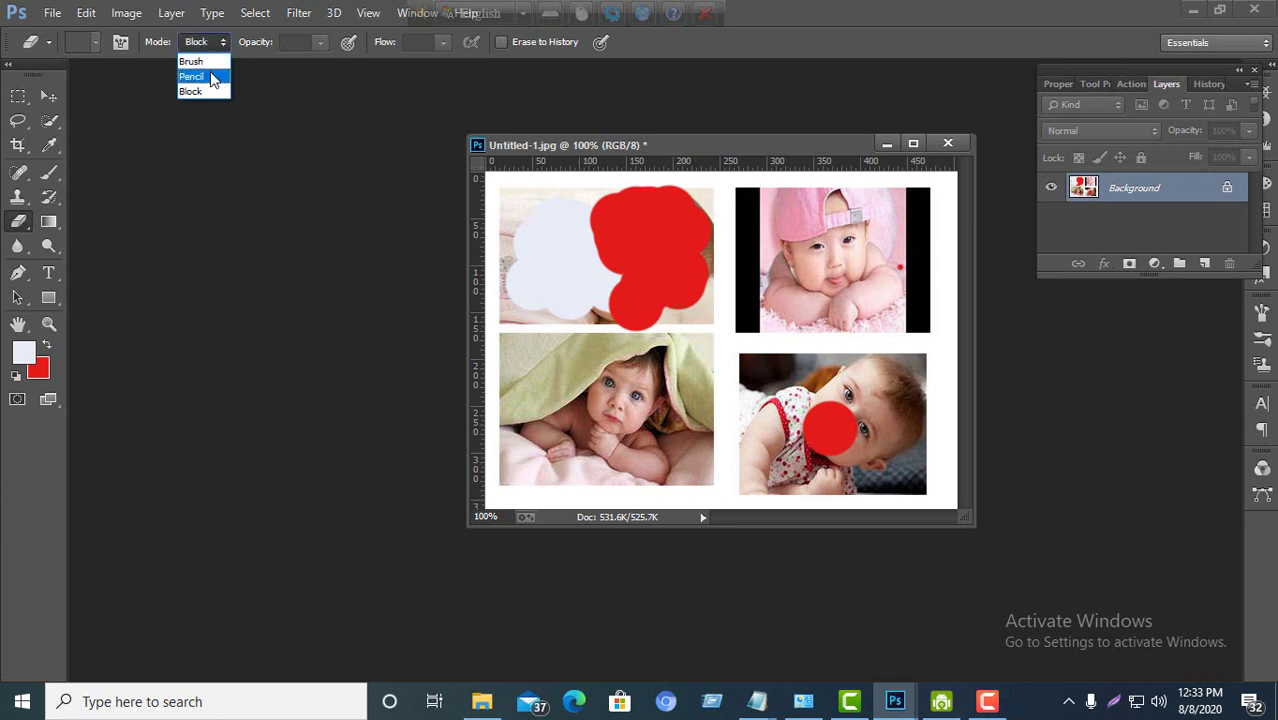
{"action": "left_click", "coordinate": [207, 85]}
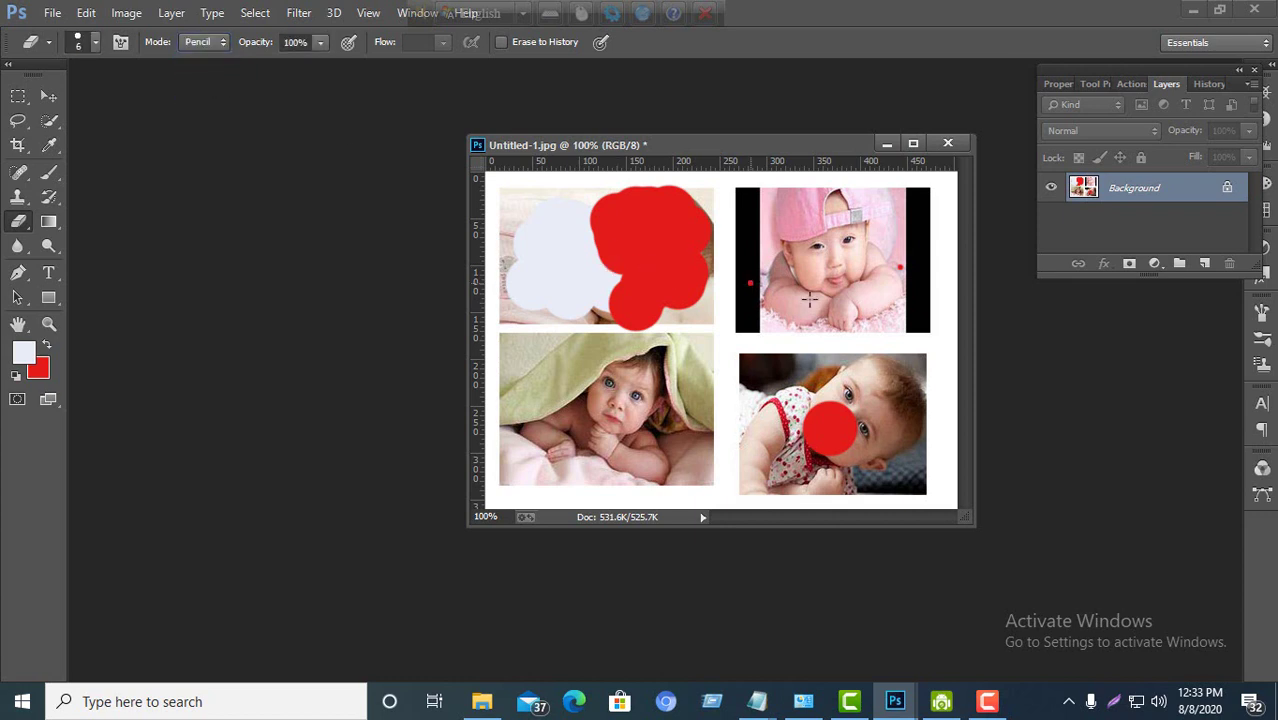
{"action": "mouse_move", "coordinate": [800, 283]}
{"action": "left_mouse_down"}
{"action": "mouse_move", "coordinate": [830, 245]}
{"action": "mouse_move", "coordinate": [815, 280]}
{"action": "mouse_move", "coordinate": [850, 305]}
{"action": "mouse_move", "coordinate": [852, 372]}
{"action": "left_mouse_up"}
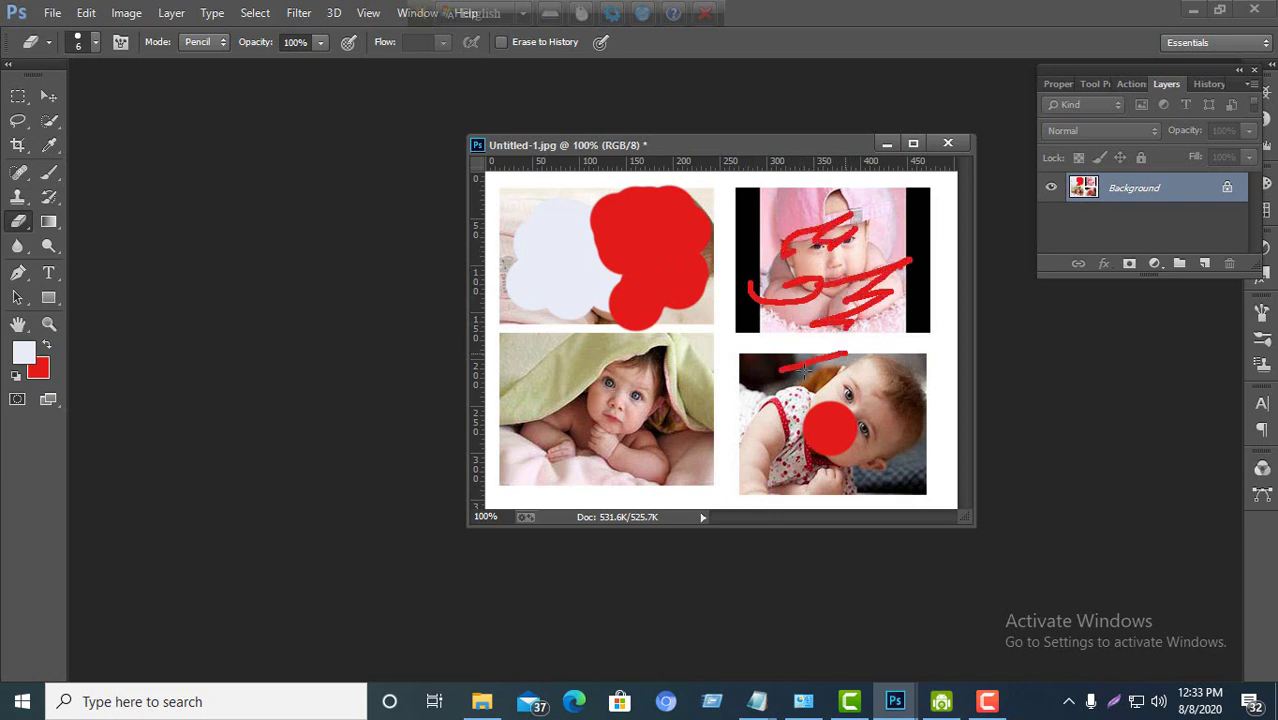
Swap colours and erase pale zigzags across the lower photos in Pencil, then Brush mode.
{"action": "left_click", "coordinate": [46, 344]}
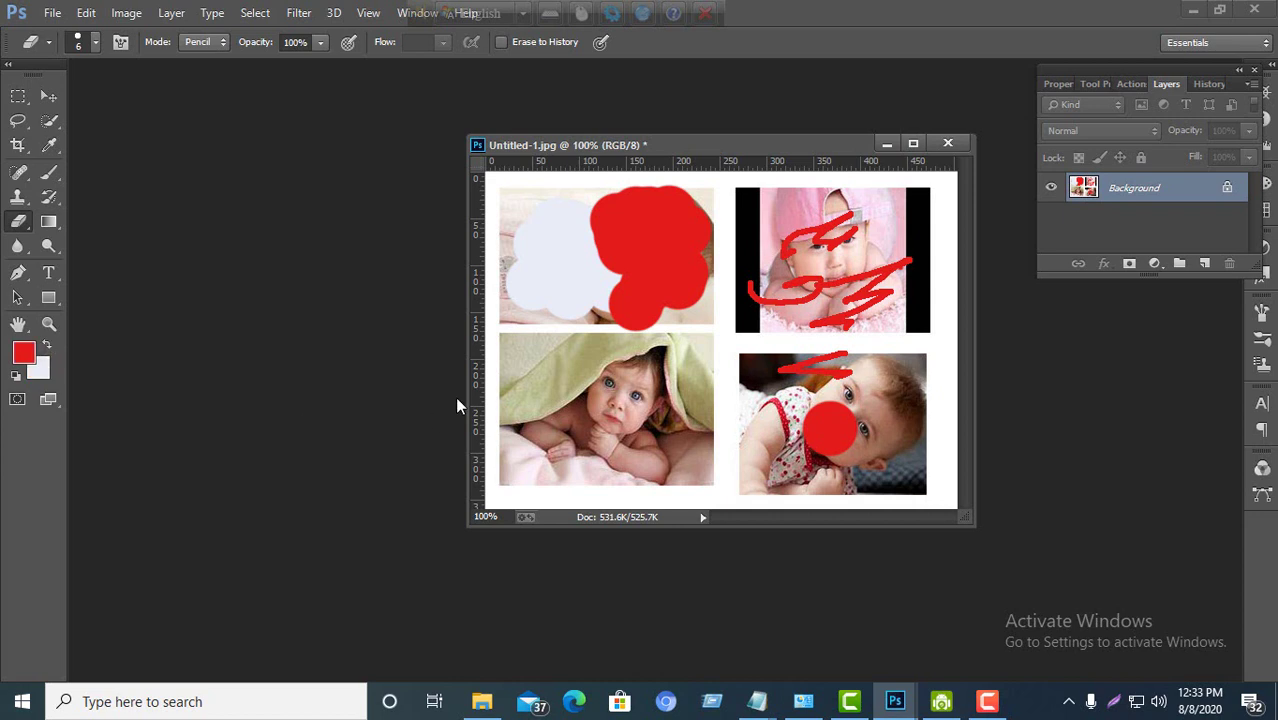
{"action": "mouse_move", "coordinate": [605, 403]}
{"action": "left_mouse_down"}
{"action": "mouse_move", "coordinate": [640, 410]}
{"action": "mouse_move", "coordinate": [580, 430]}
{"action": "mouse_move", "coordinate": [712, 430]}
{"action": "left_mouse_up"}
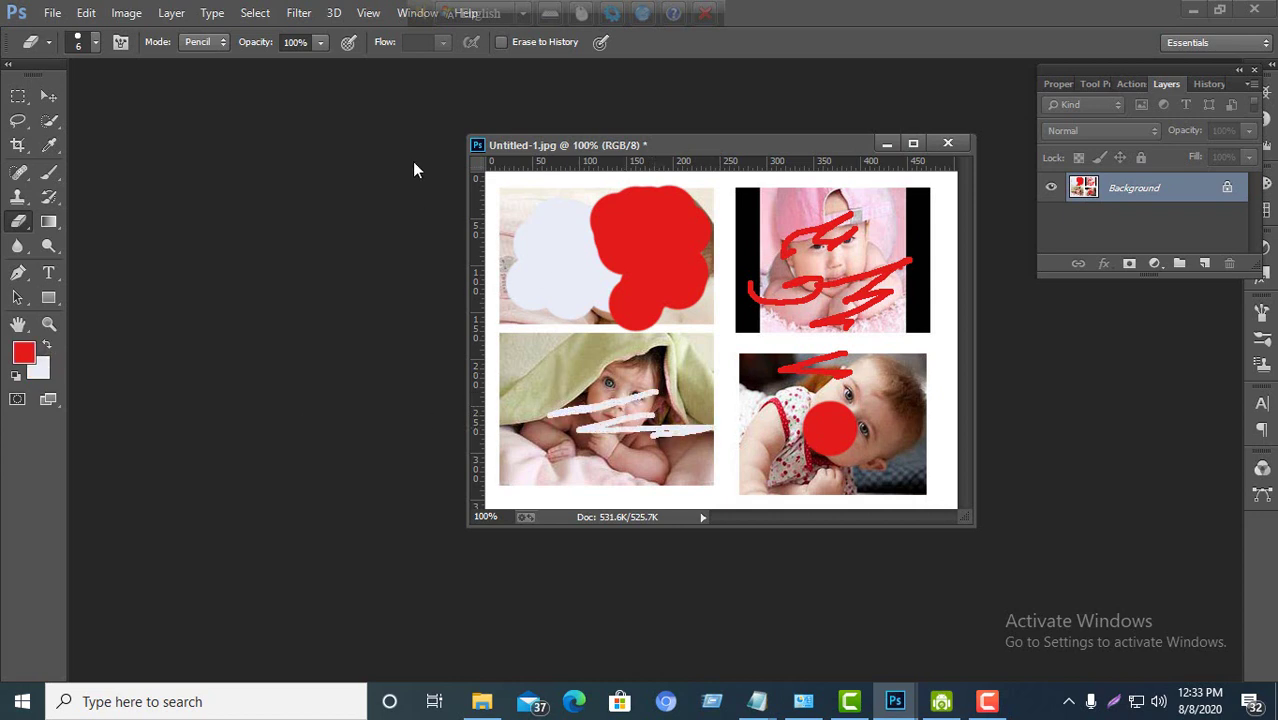
{"action": "left_click", "coordinate": [196, 43]}
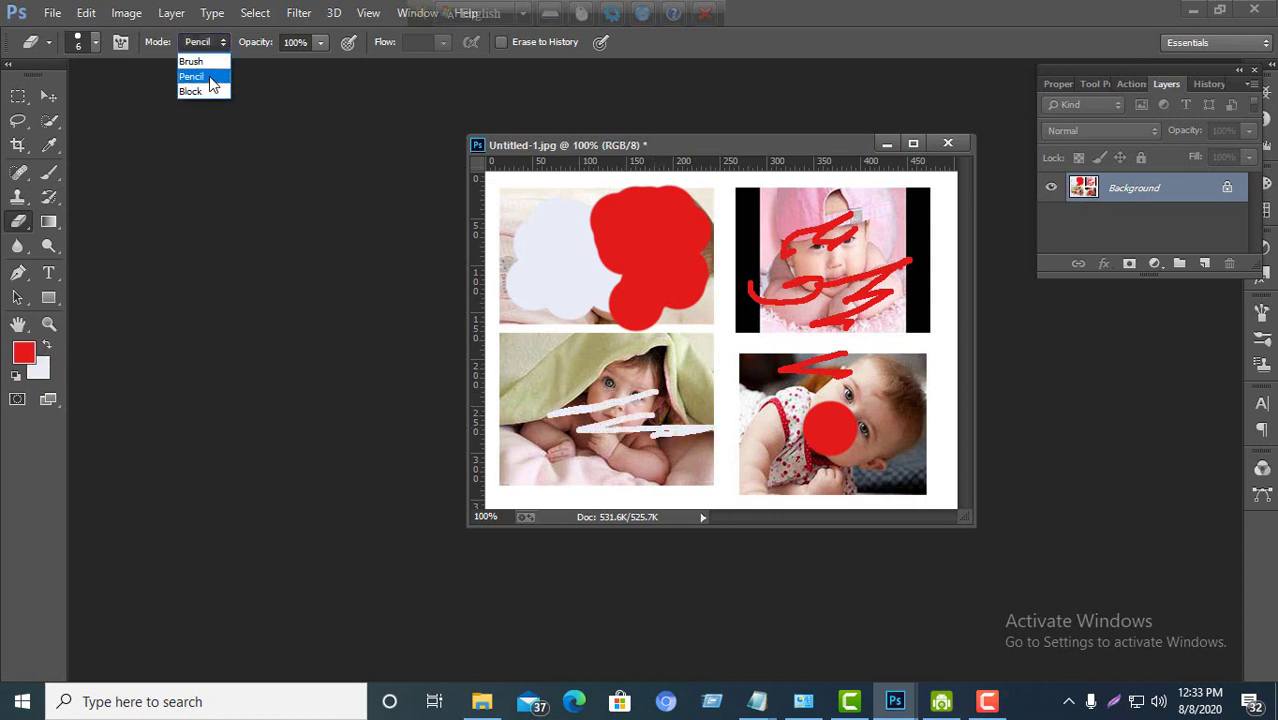
{"action": "left_click", "coordinate": [195, 61]}
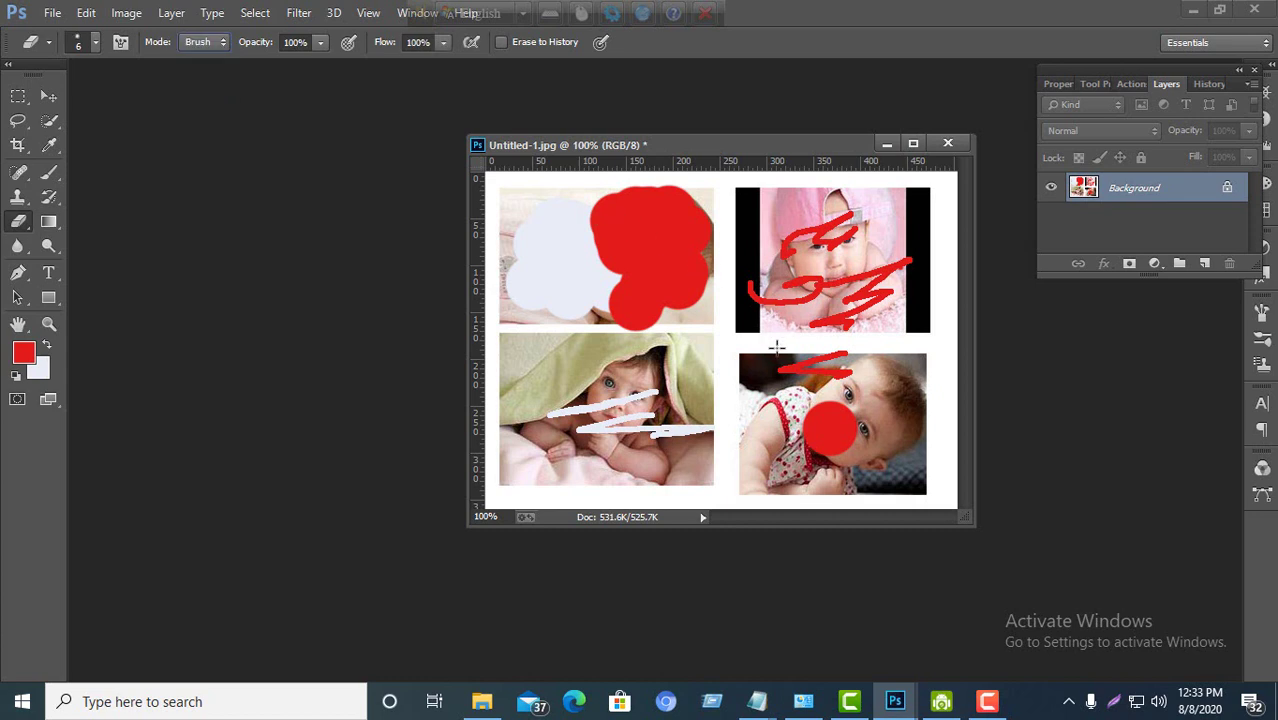
{"action": "left_click_drag", "start_coordinate": [776, 347], "coordinate": [712, 343]}
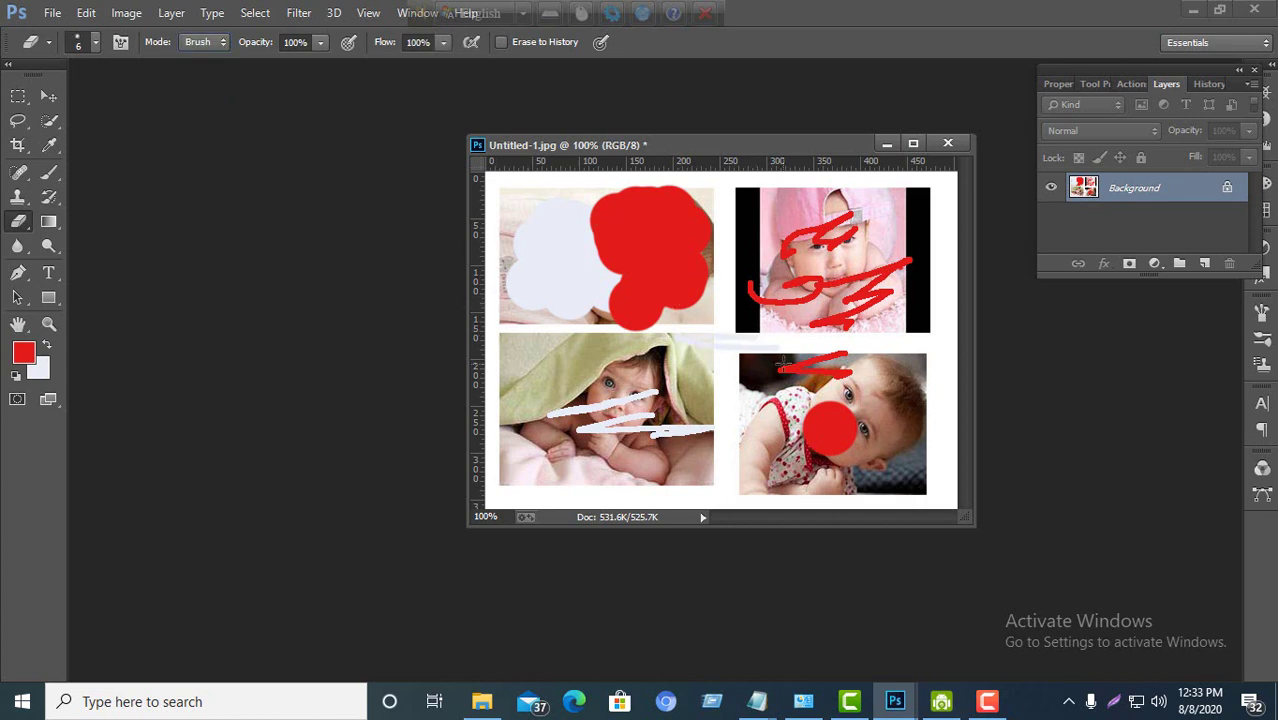
{"action": "mouse_move", "coordinate": [781, 363]}
{"action": "left_mouse_down"}
{"action": "mouse_move", "coordinate": [749, 408]}
{"action": "mouse_move", "coordinate": [818, 380]}
{"action": "mouse_move", "coordinate": [745, 384]}
{"action": "left_mouse_up"}
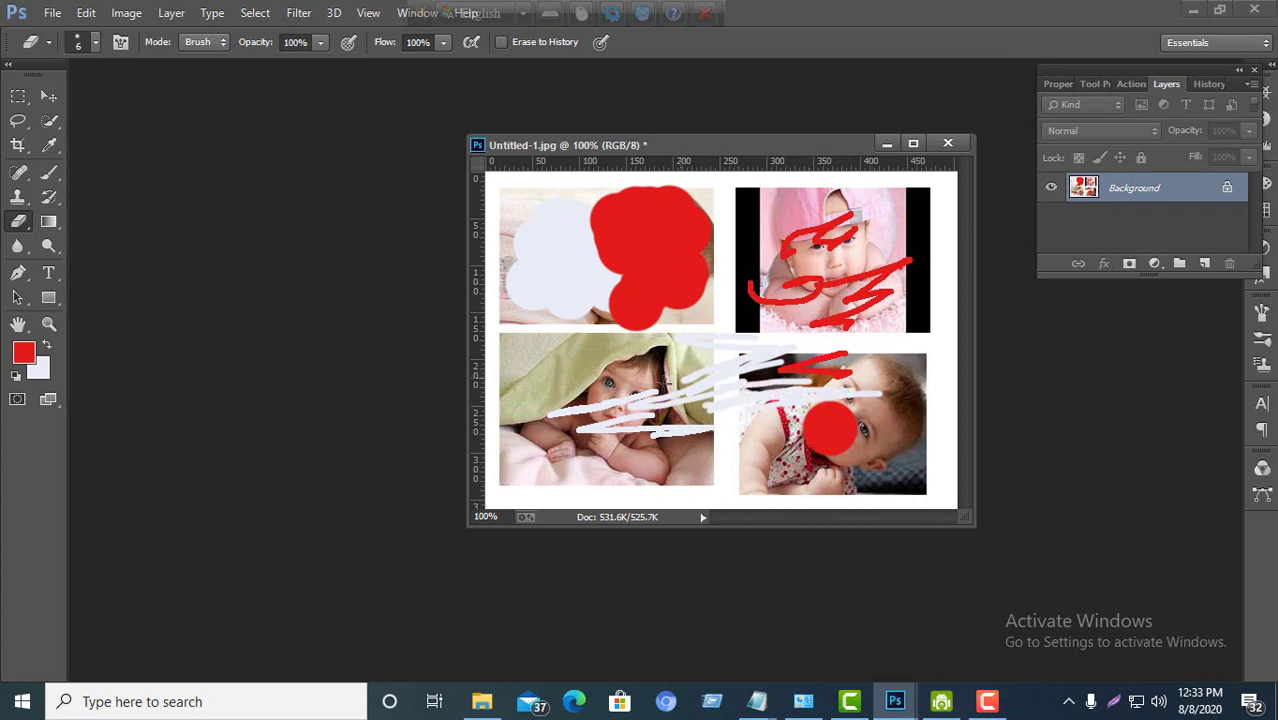
Switch the eraser to Block mode and erase square patches along the top photos' edges.
{"action": "left_click", "coordinate": [209, 45]}
{"action": "left_click", "coordinate": [214, 91]}
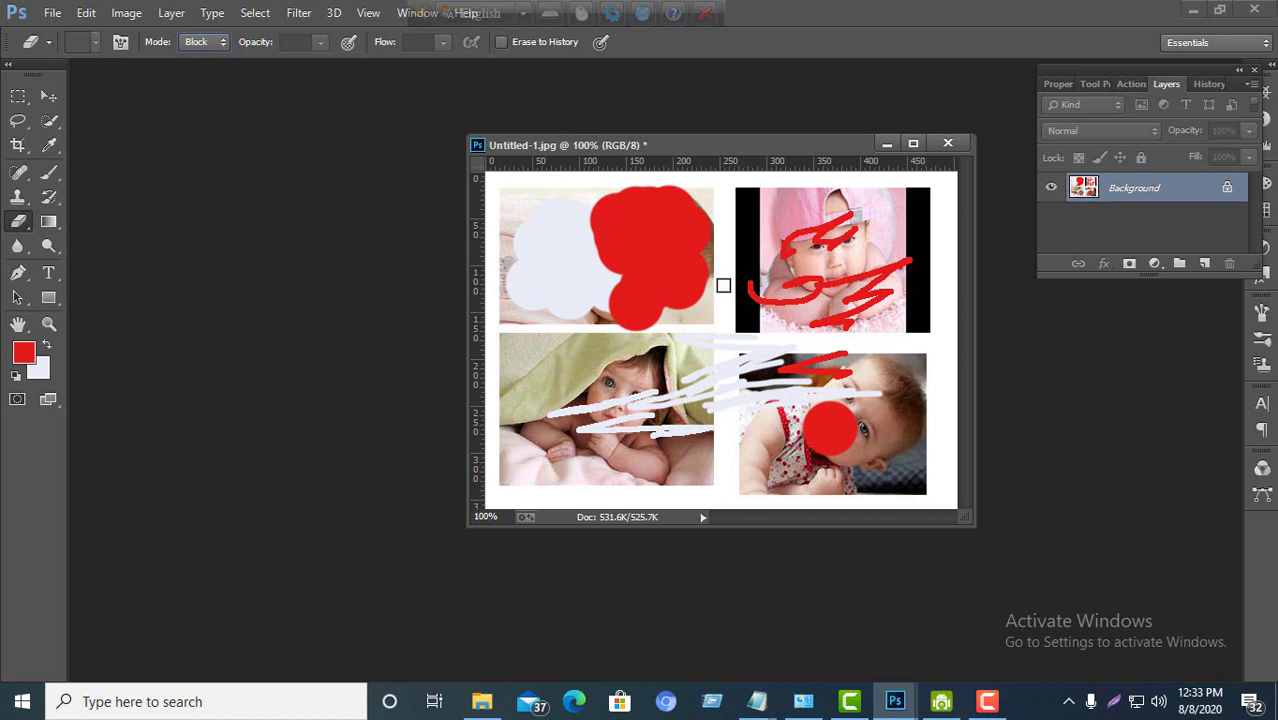
{"action": "mouse_move", "coordinate": [710, 258]}
{"action": "left_mouse_down"}
{"action": "mouse_move", "coordinate": [798, 218]}
{"action": "mouse_move", "coordinate": [800, 281]}
{"action": "left_mouse_up"}
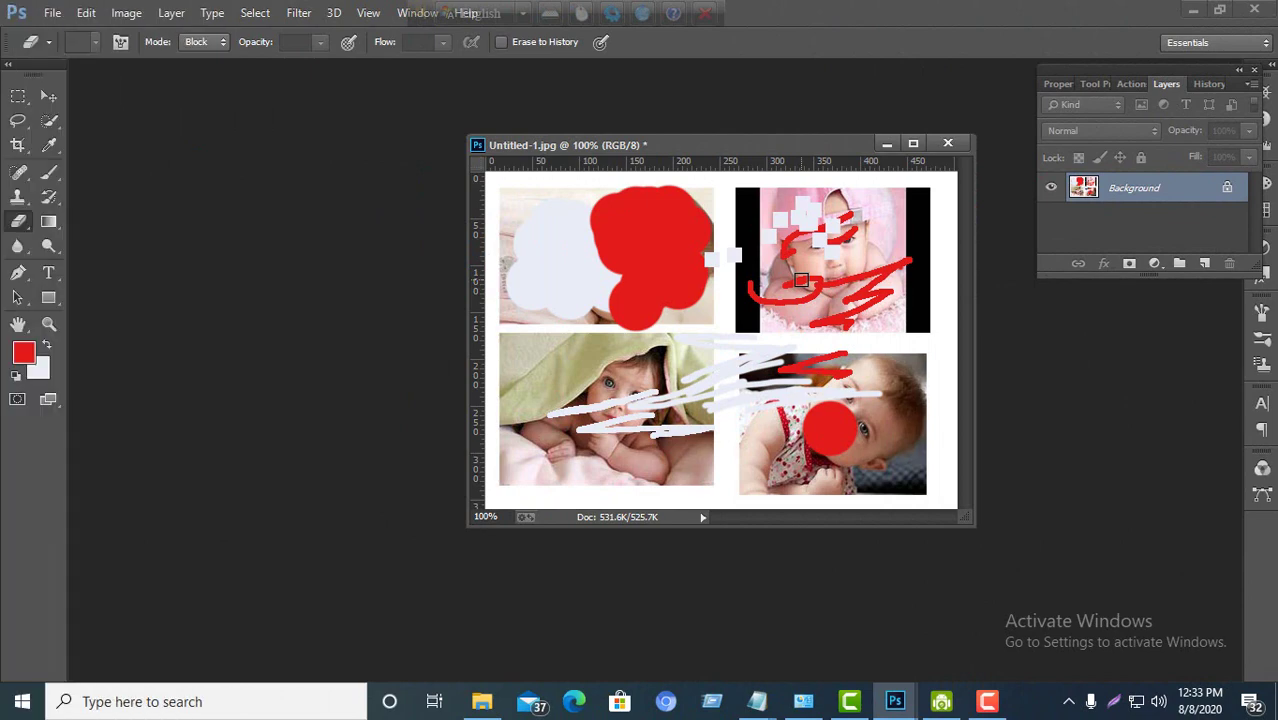
Discard the collage, create a Default Photoshop Size document, and select the Gradient Tool.
{"action": "left_click", "coordinate": [950, 144]}
{"action": "left_click", "coordinate": [652, 279]}
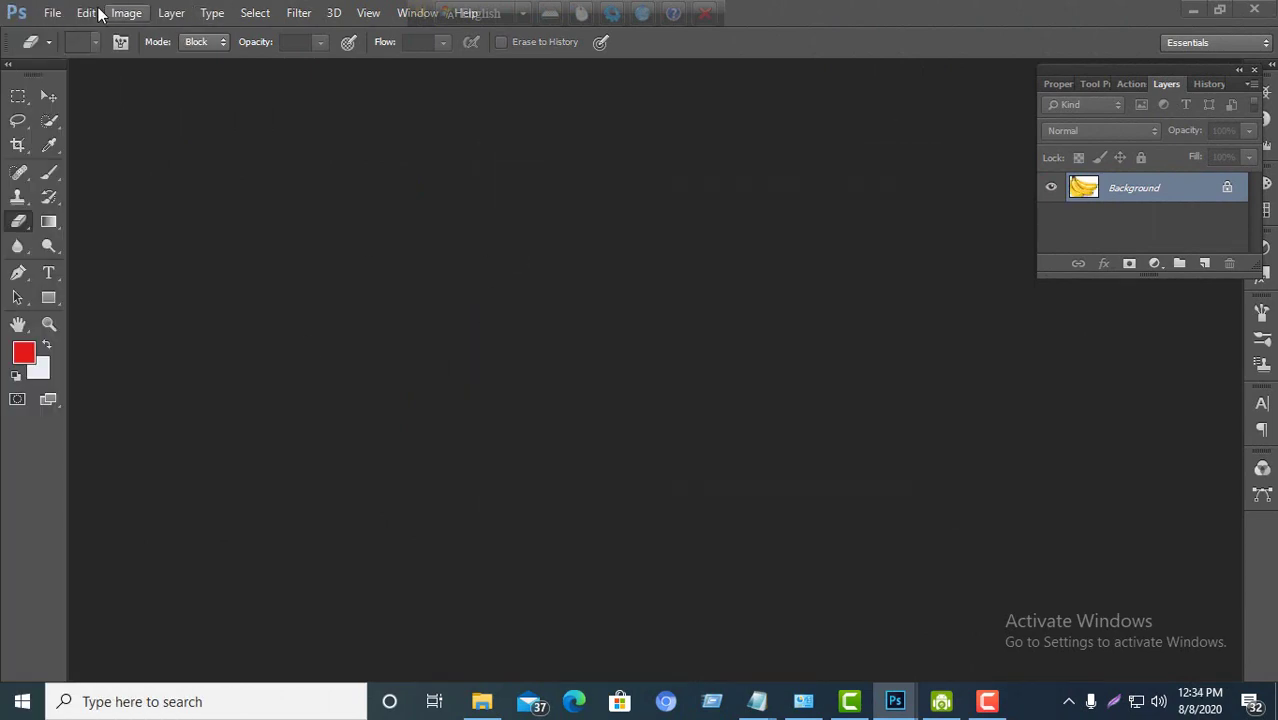
{"action": "left_click", "coordinate": [52, 12]}
{"action": "left_click", "coordinate": [82, 36]}
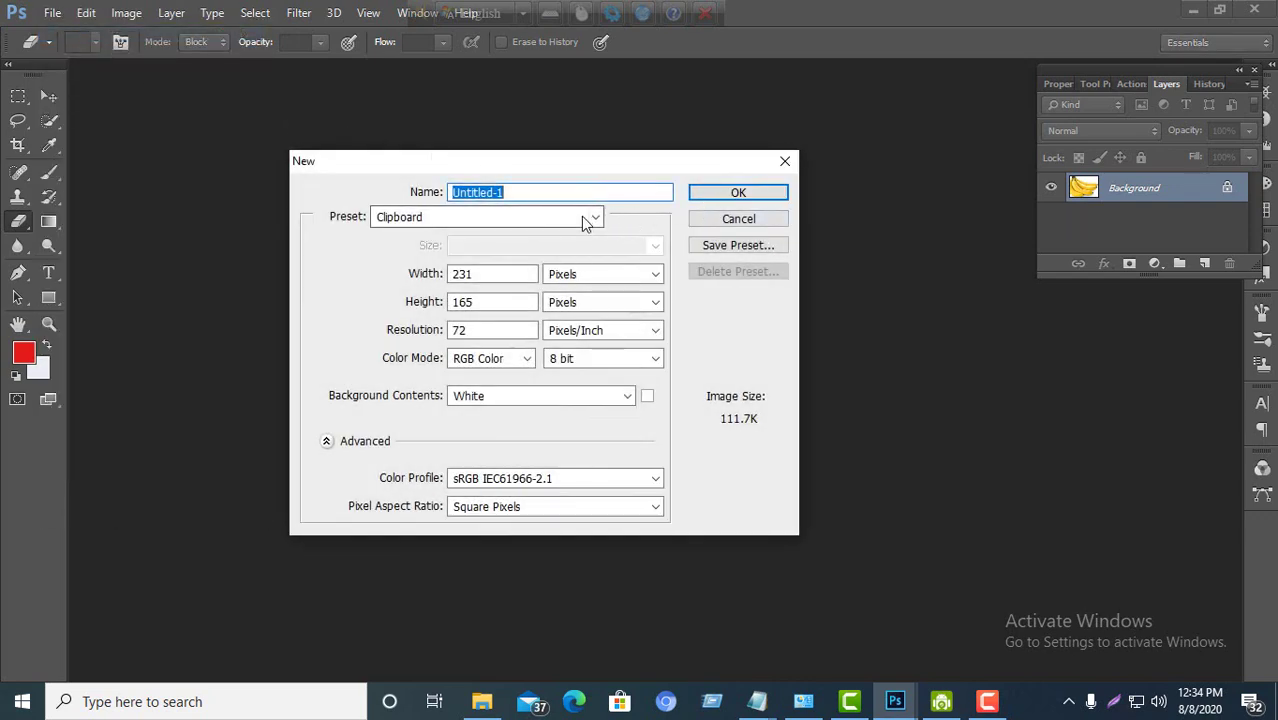
{"action": "left_click", "coordinate": [587, 221]}
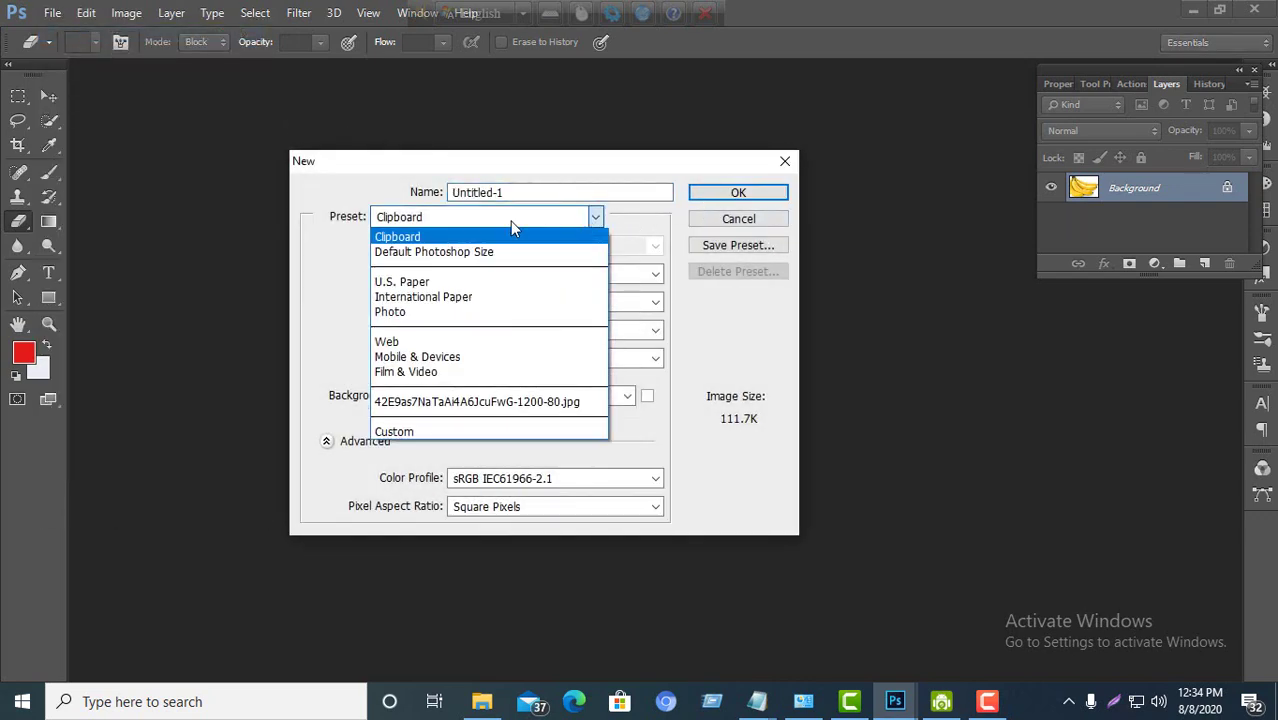
{"action": "left_click", "coordinate": [464, 257]}
{"action": "left_click", "coordinate": [695, 192]}
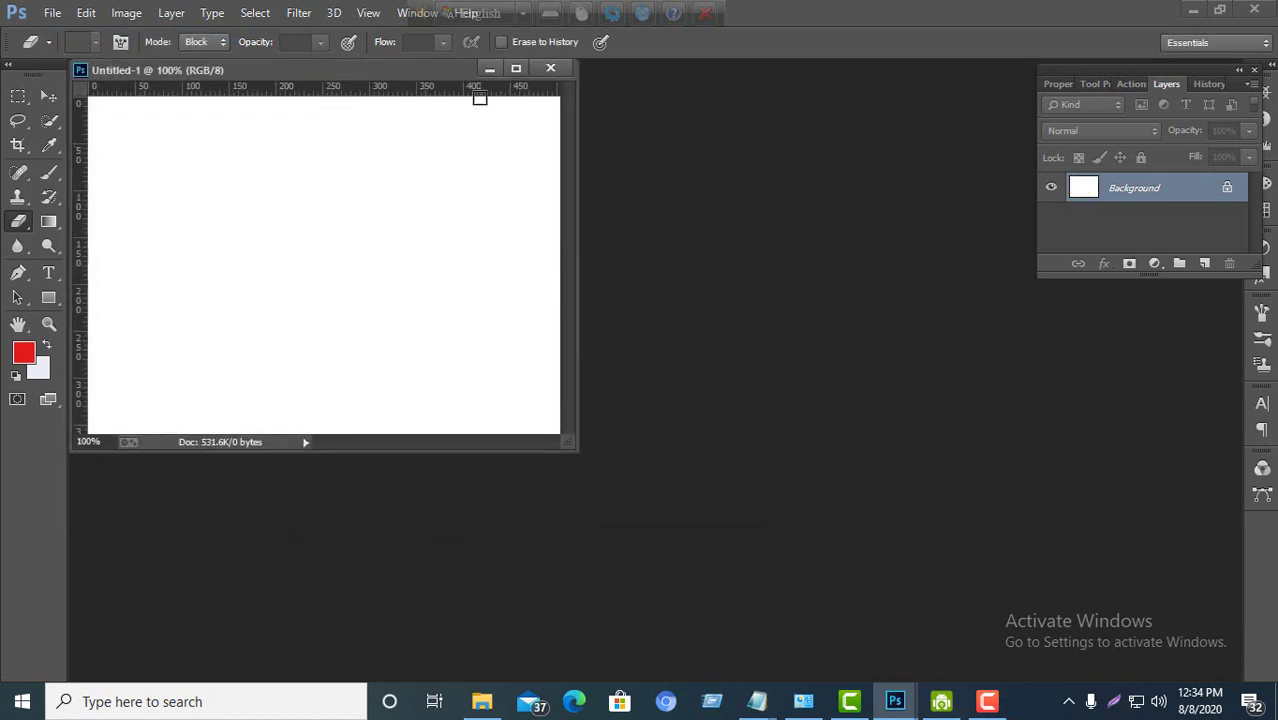
{"action": "left_click_drag", "start_coordinate": [446, 68], "coordinate": [624, 121]}
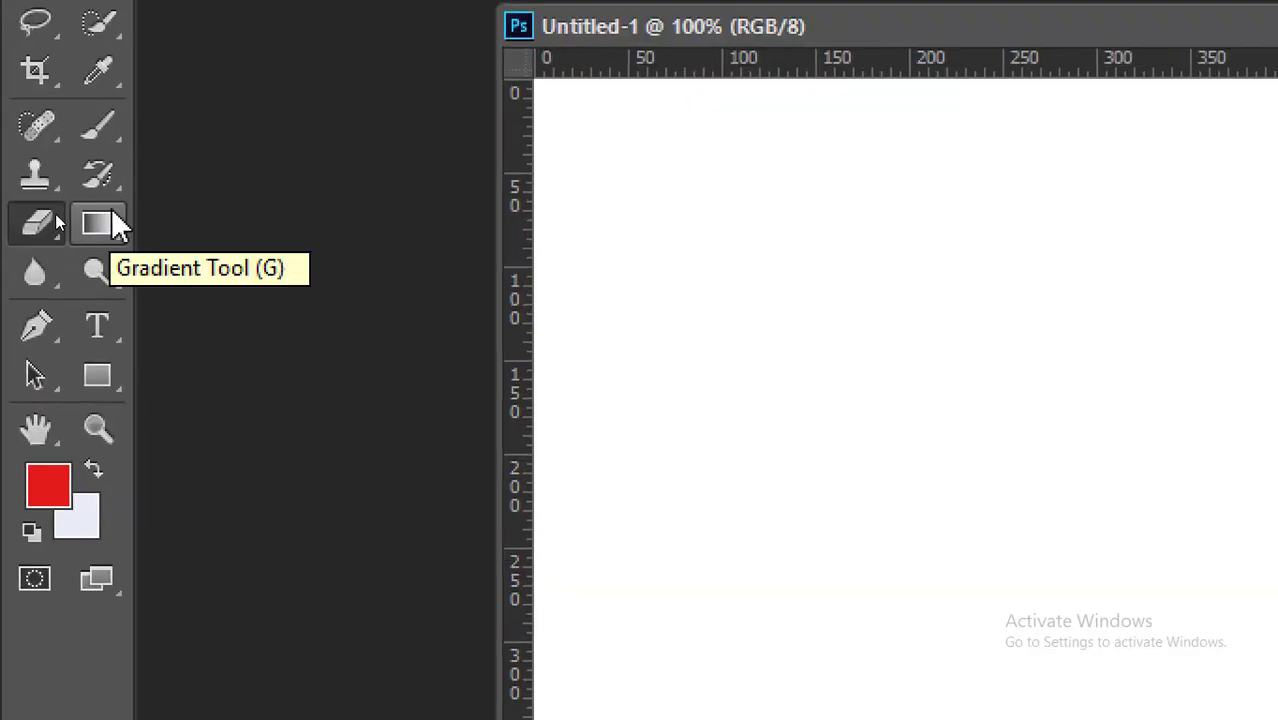
{"action": "left_click", "coordinate": [113, 212]}
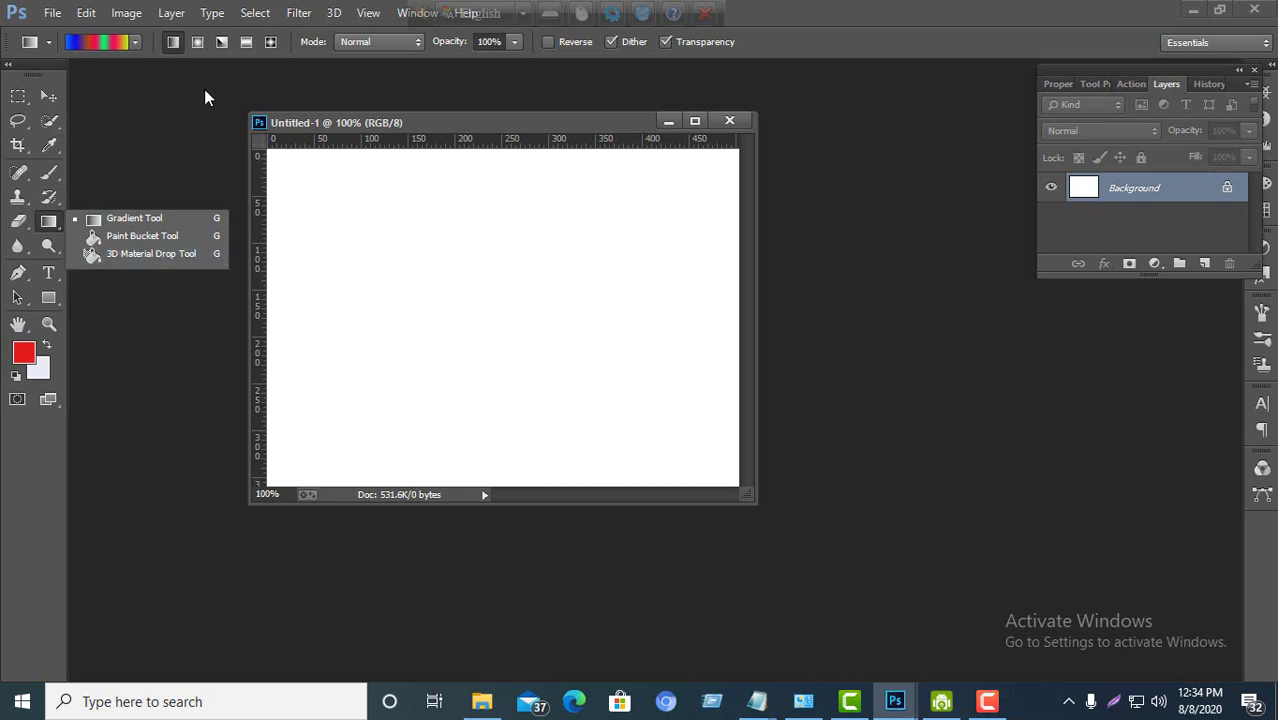
Dismiss the flyout of related tools next to the Gradient Tool.
{"action": "left_click", "coordinate": [52, 224]}
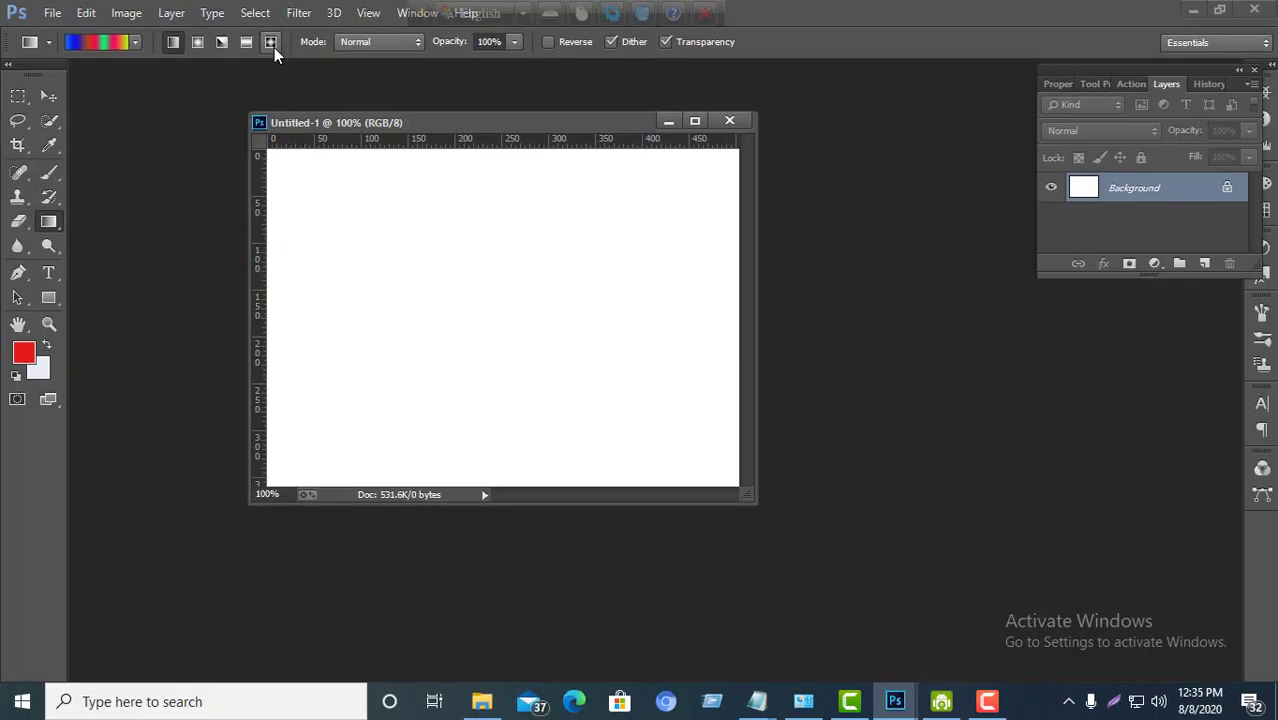
Choose the red-to-transparent preset and fill the canvas with a linear gradient.
{"action": "left_click", "coordinate": [135, 42]}
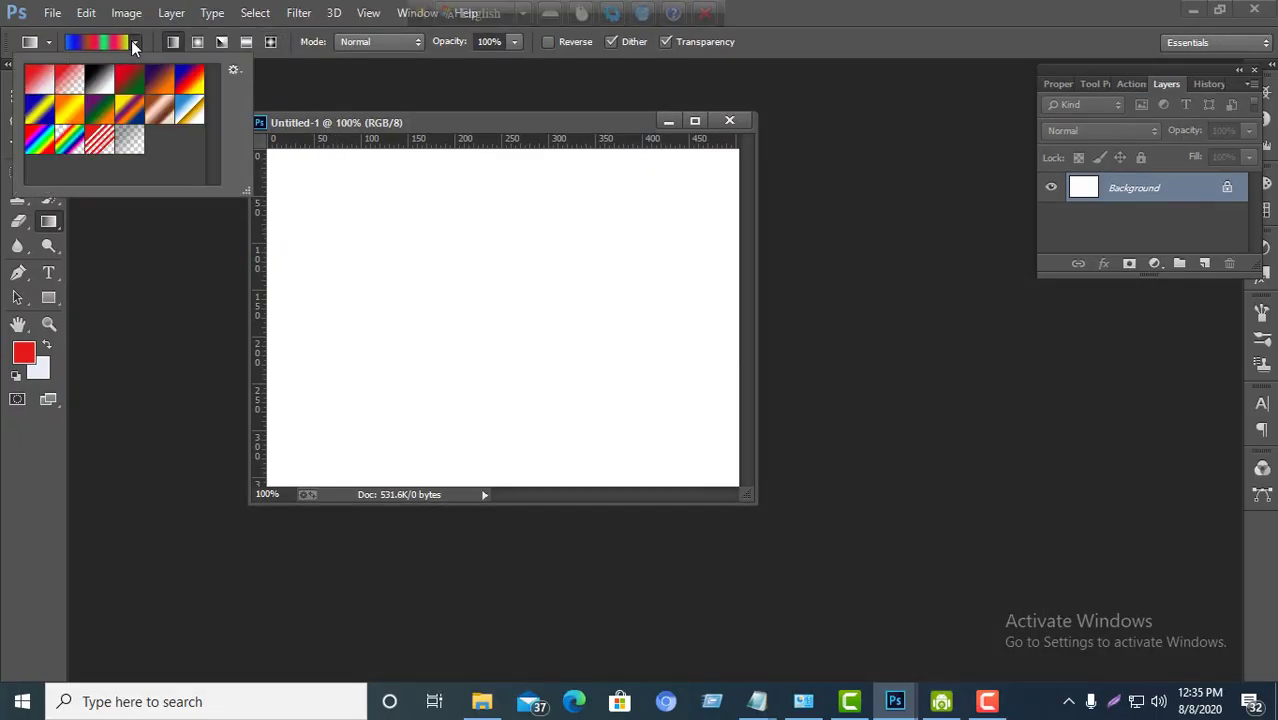
{"action": "left_click", "coordinate": [41, 77]}
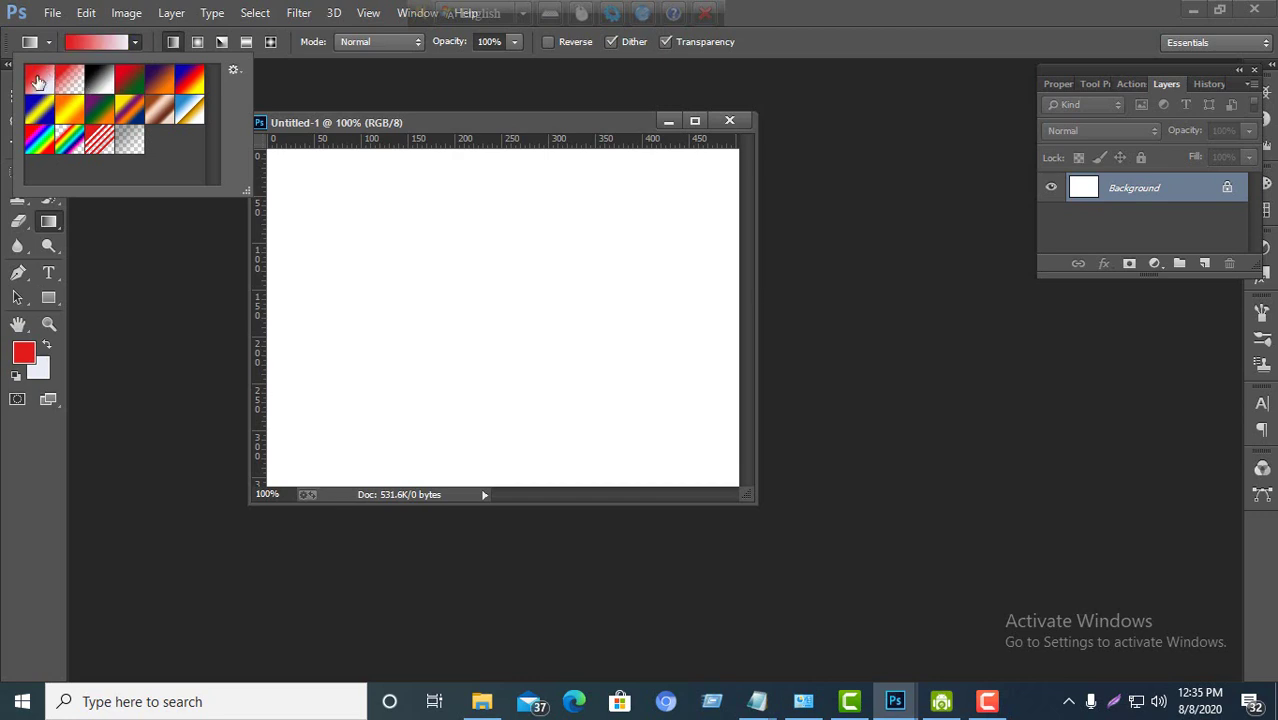
{"action": "left_click", "coordinate": [446, 116]}
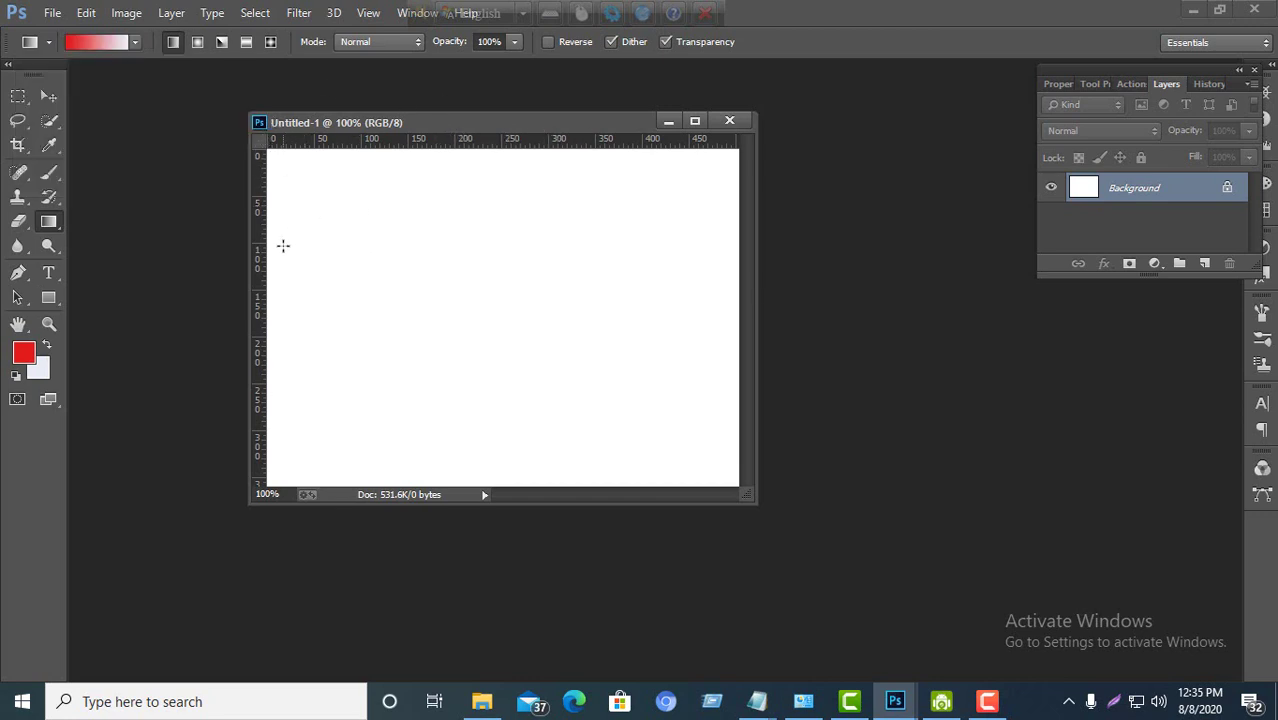
{"action": "left_click_drag", "start_coordinate": [262, 290], "coordinate": [753, 288]}
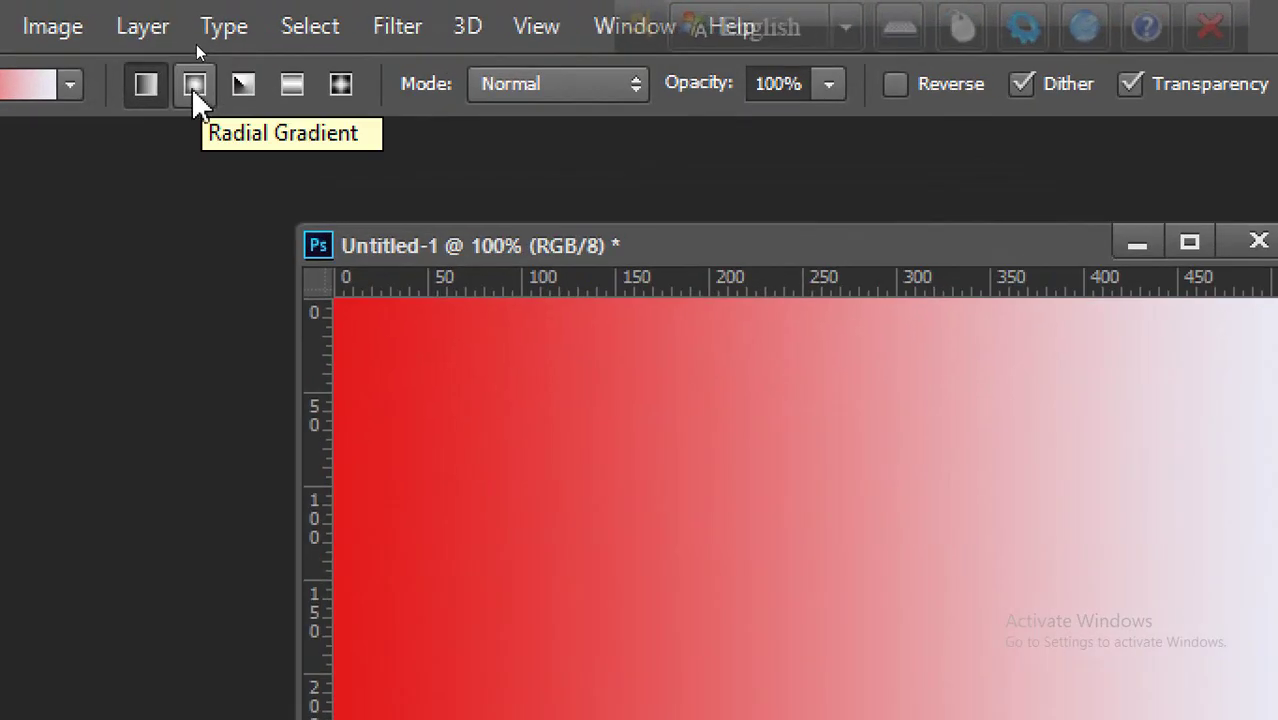
Try radial and then angle red gradients across the canvas.
{"action": "left_click", "coordinate": [199, 44]}
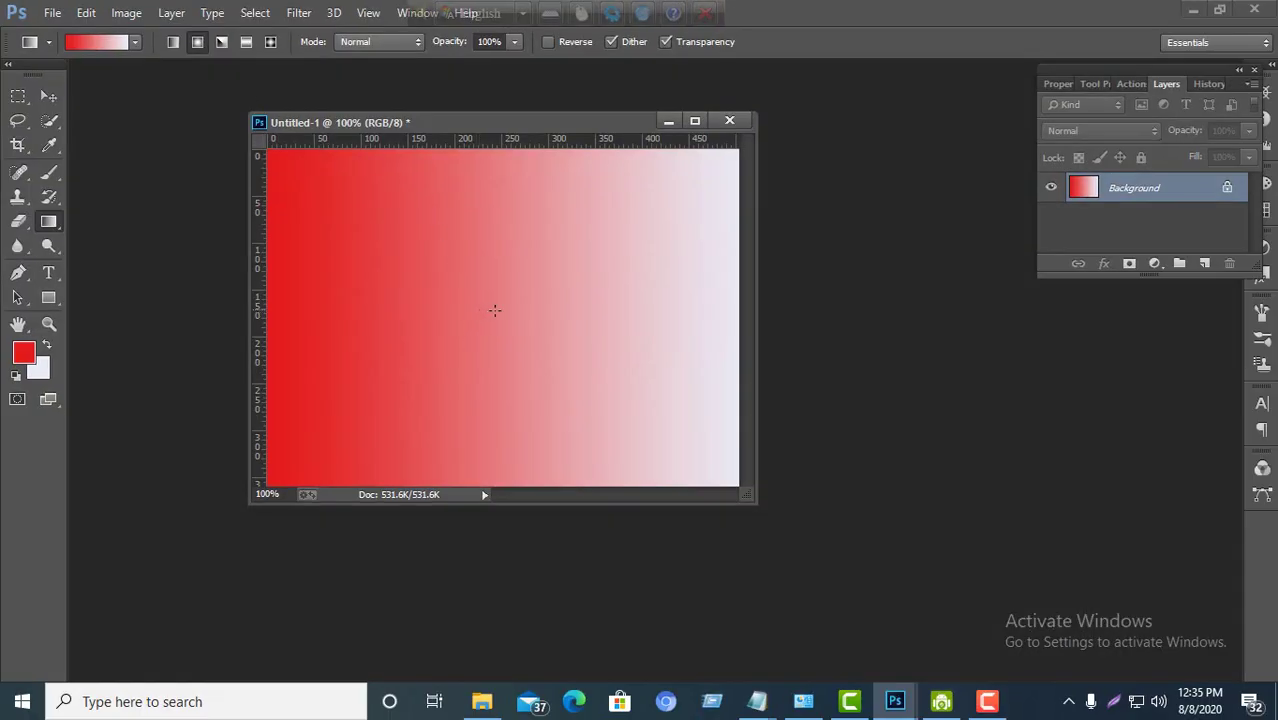
{"action": "left_click_drag", "start_coordinate": [520, 300], "coordinate": [380, 298]}
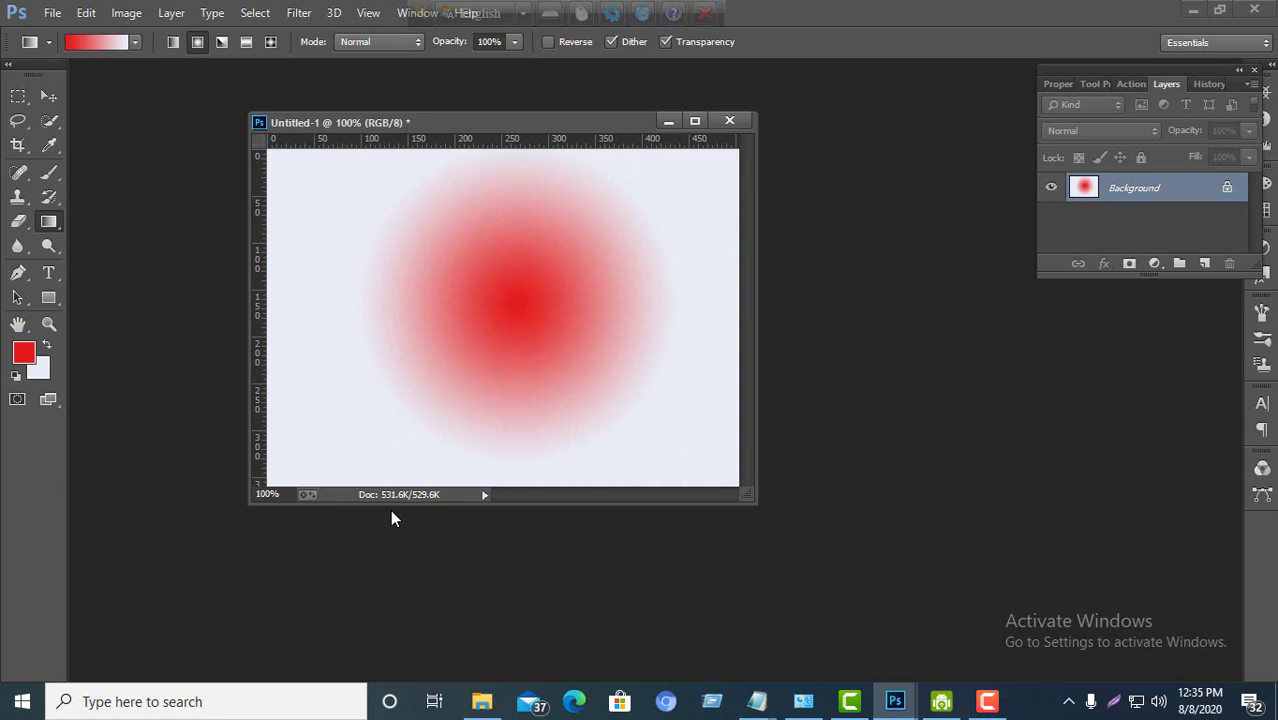
{"action": "left_click", "coordinate": [221, 43]}
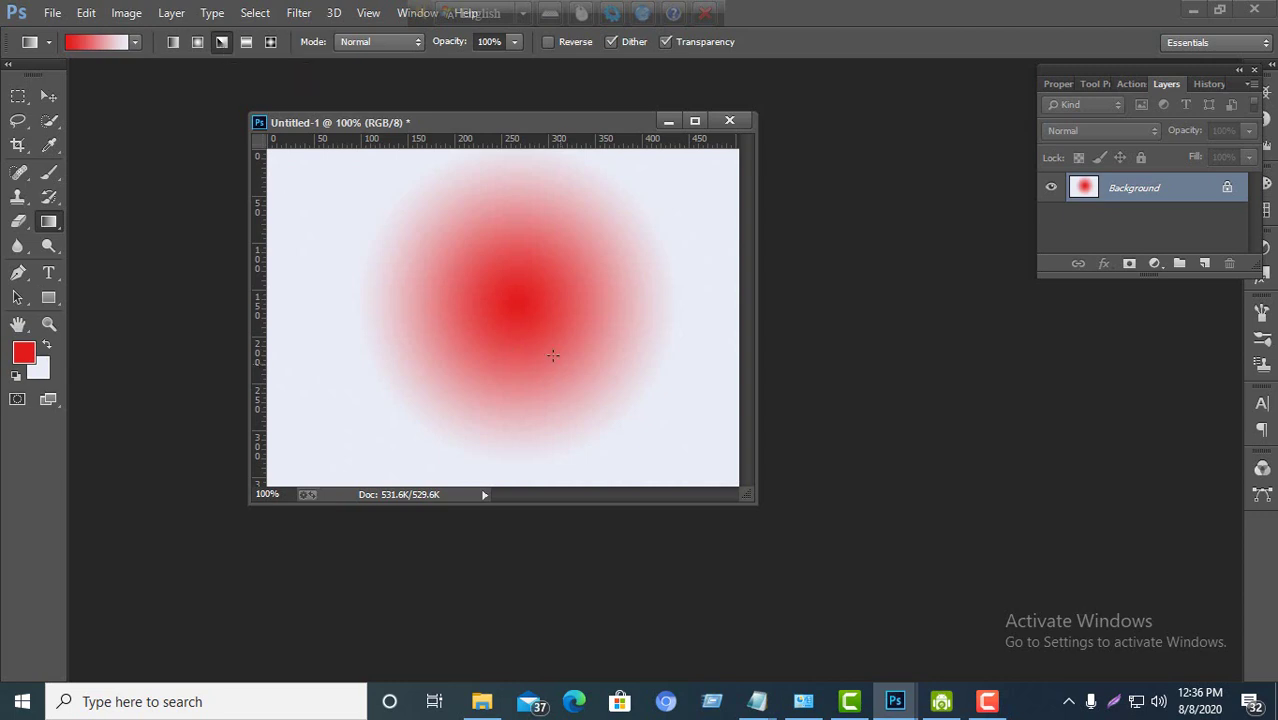
{"action": "left_click_drag", "start_coordinate": [553, 336], "coordinate": [315, 266]}
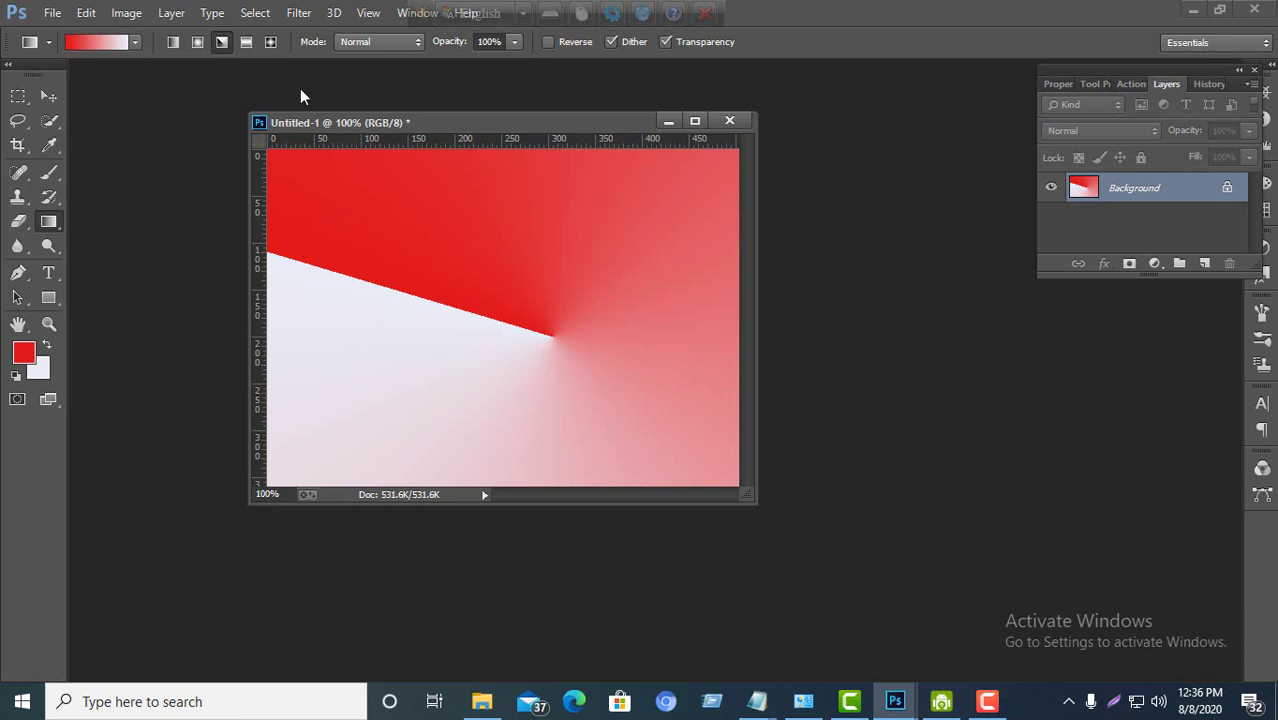
Try several diamond gradients, then step back to the blank white canvas.
{"action": "left_click", "coordinate": [270, 42]}
{"action": "left_click_drag", "start_coordinate": [451, 234], "coordinate": [490, 339]}
{"action": "left_click_drag", "start_coordinate": [443, 265], "coordinate": [508, 375]}
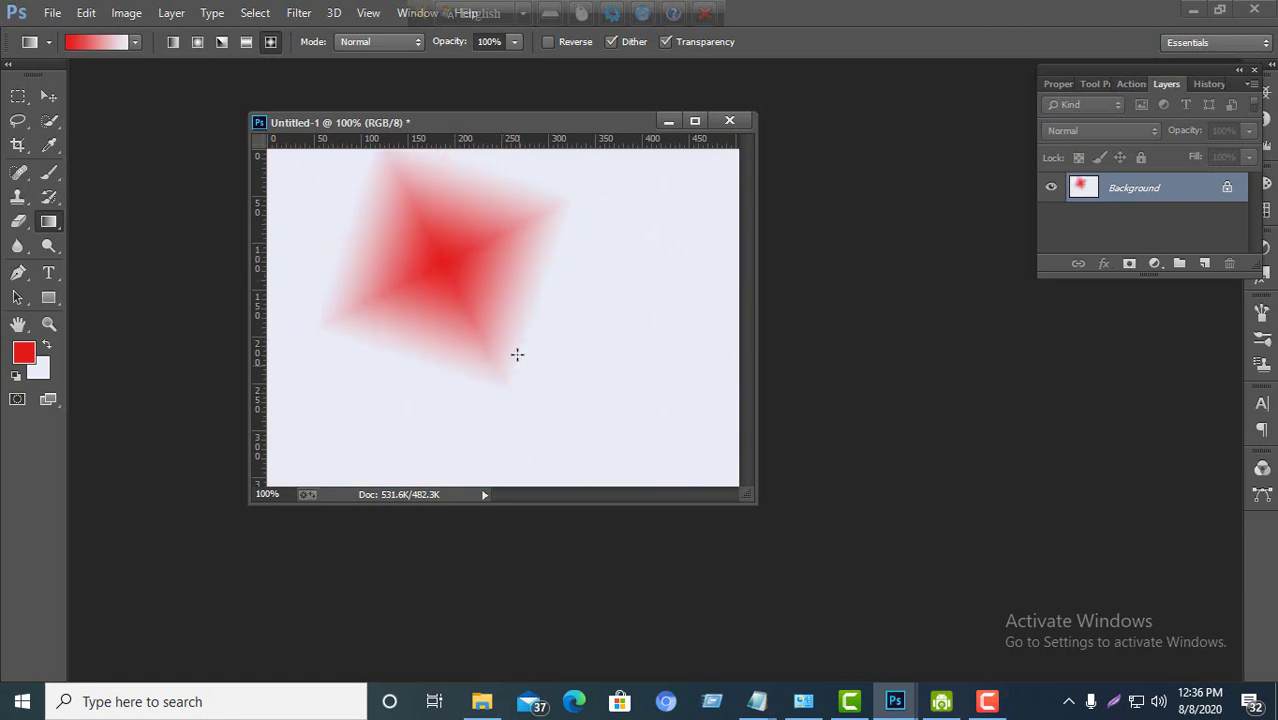
{"action": "left_click_drag", "start_coordinate": [481, 262], "coordinate": [615, 398]}
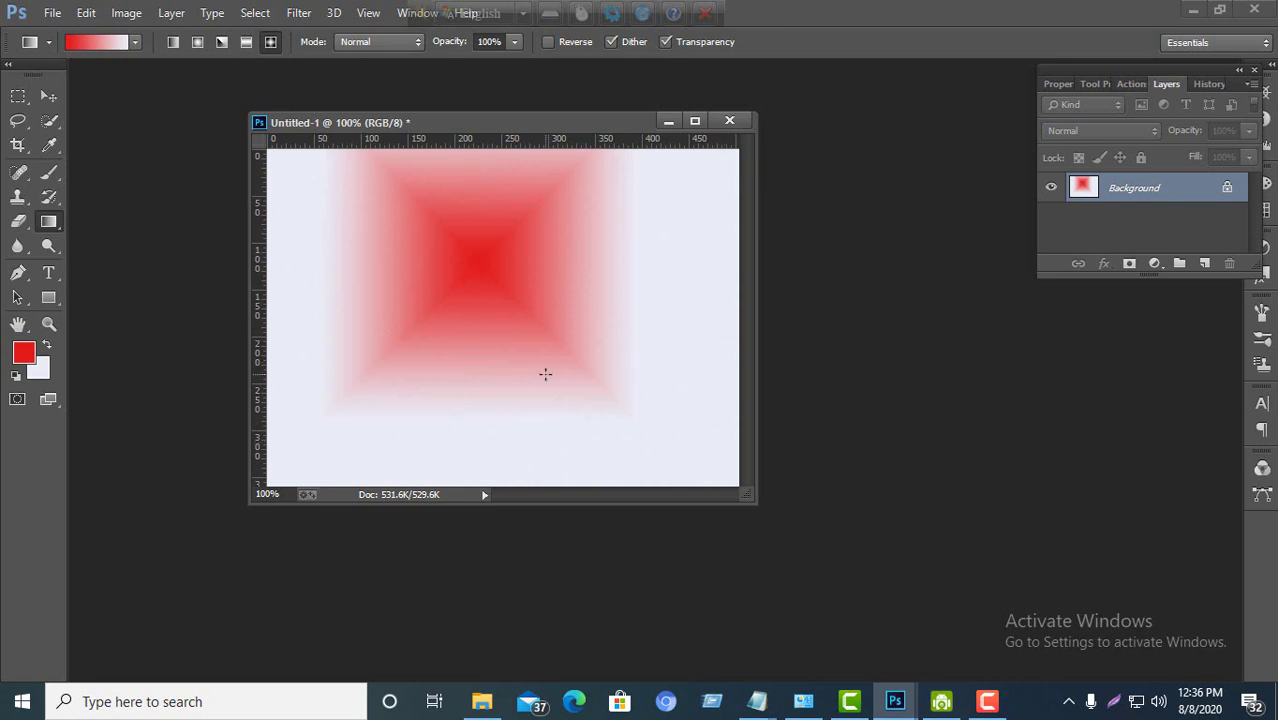
{"action": "left_click_drag", "start_coordinate": [441, 262], "coordinate": [543, 375]}
{"action": "key", "text": "ctrl+alt+z"}
{"action": "key", "text": "ctrl+alt+z"}
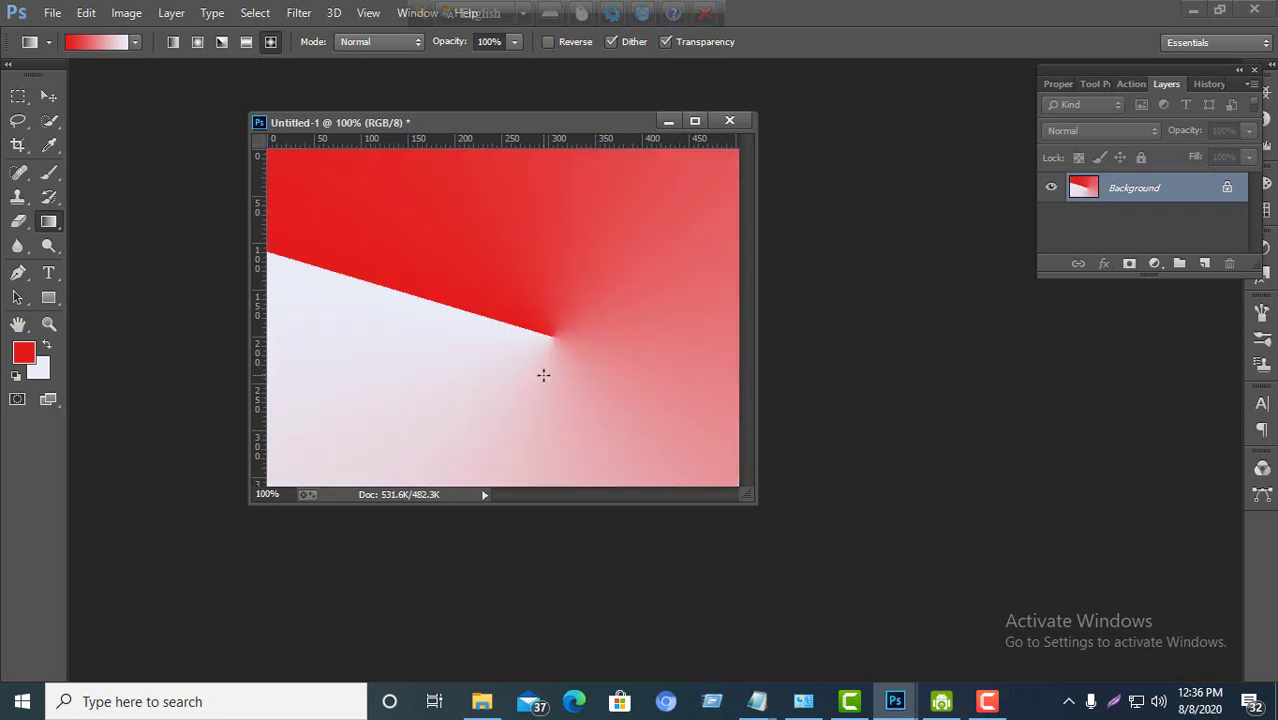
{"action": "key", "text": "ctrl+alt+z"}
{"action": "key", "text": "ctrl+alt+z"}
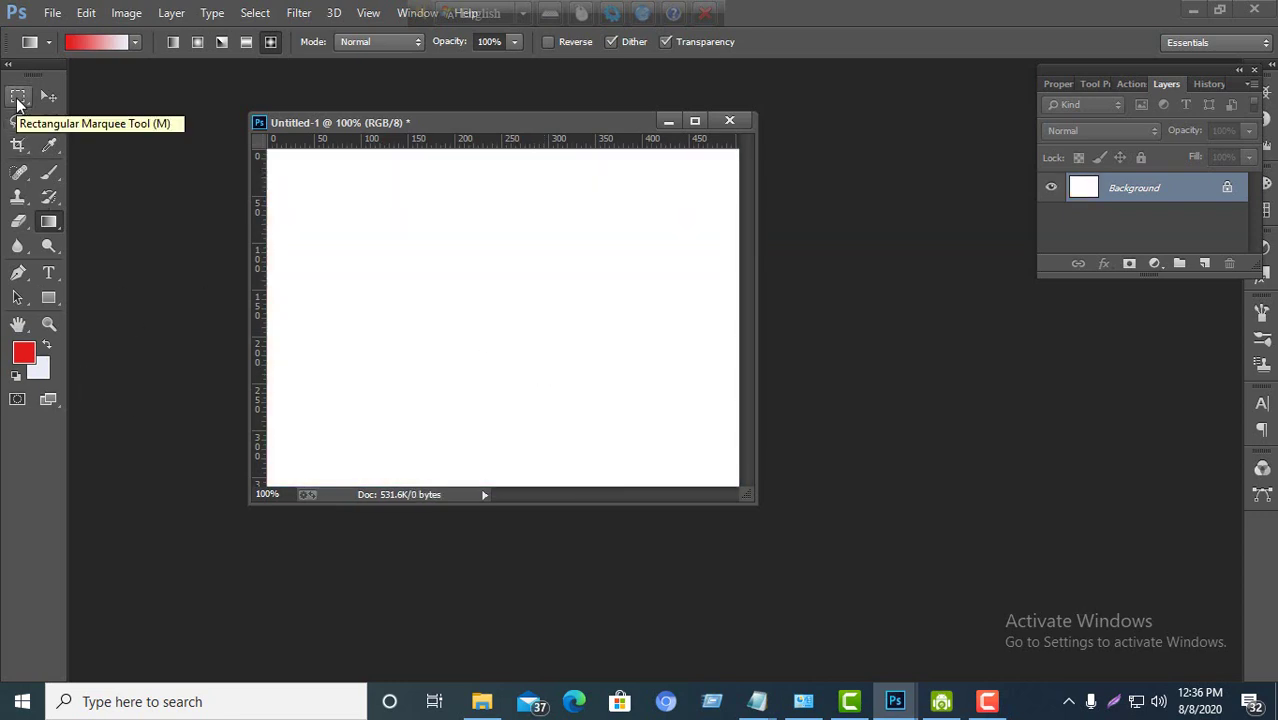
Select a roughly 233 px square in the canvas's upper-left and reselect the Gradient Tool.
{"action": "left_click", "coordinate": [18, 98]}
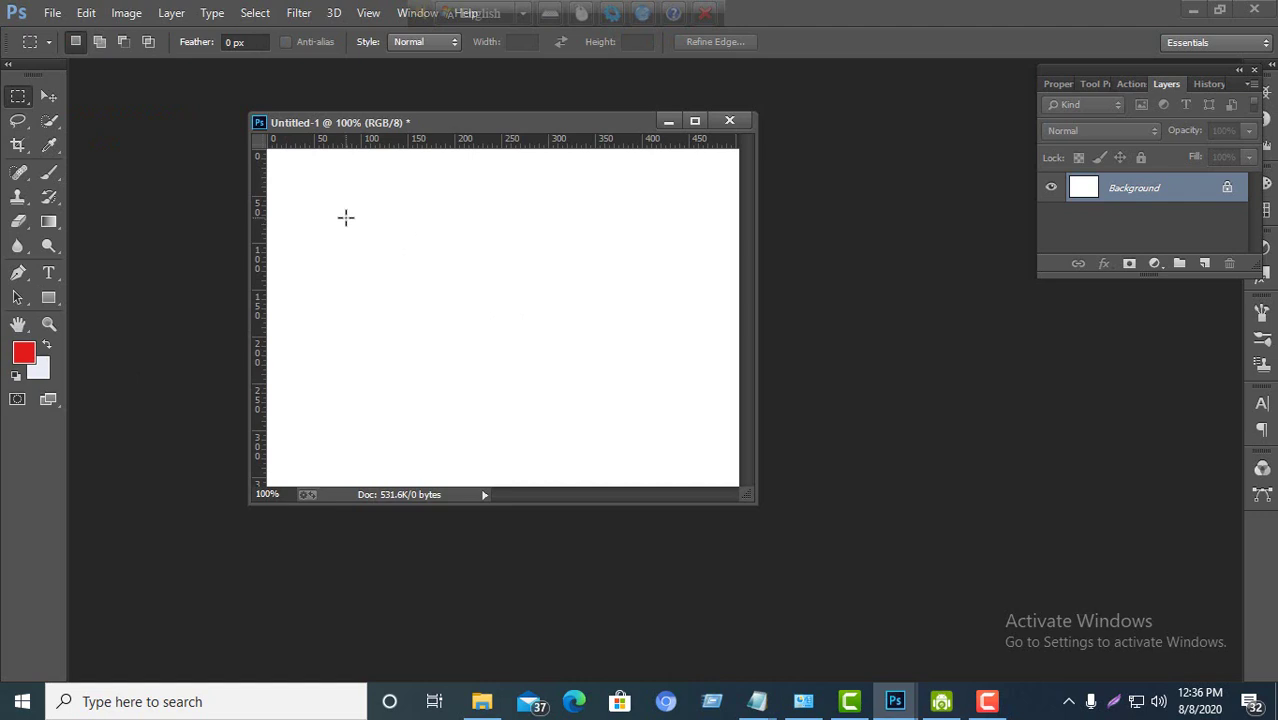
{"action": "left_click_drag", "start_coordinate": [326, 204], "coordinate": [683, 421]}
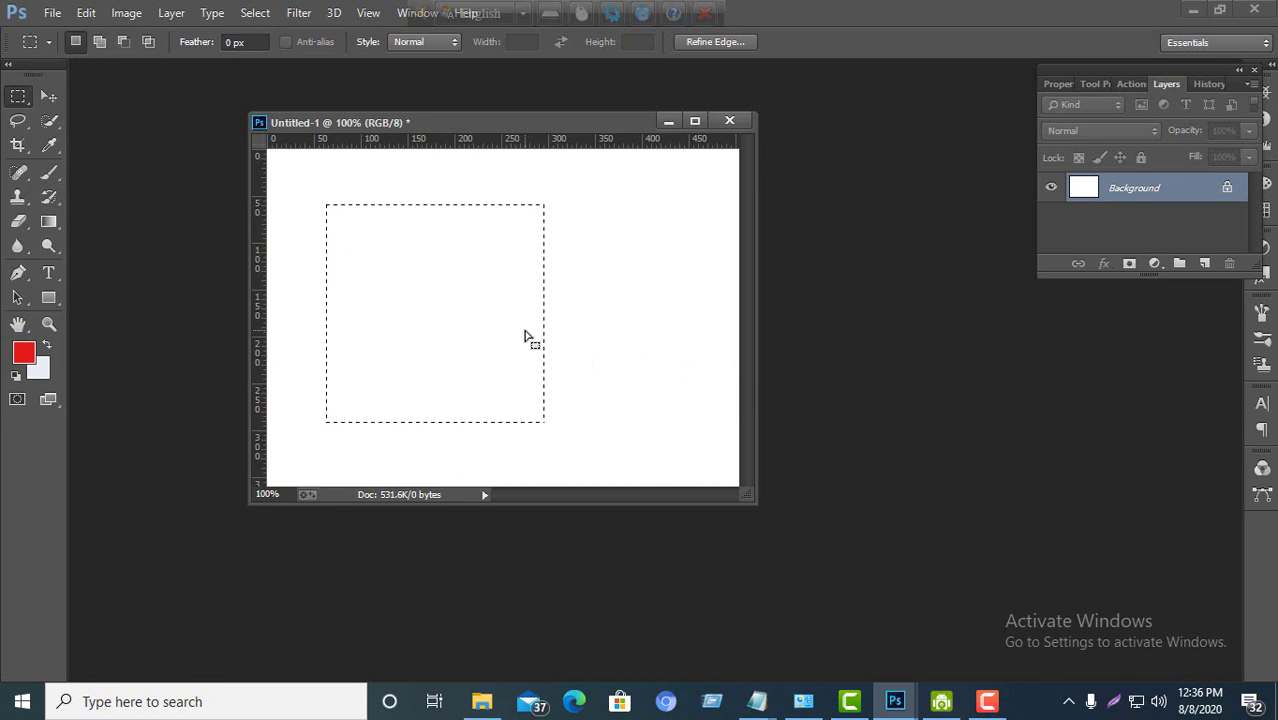
{"action": "left_click", "coordinate": [55, 219]}
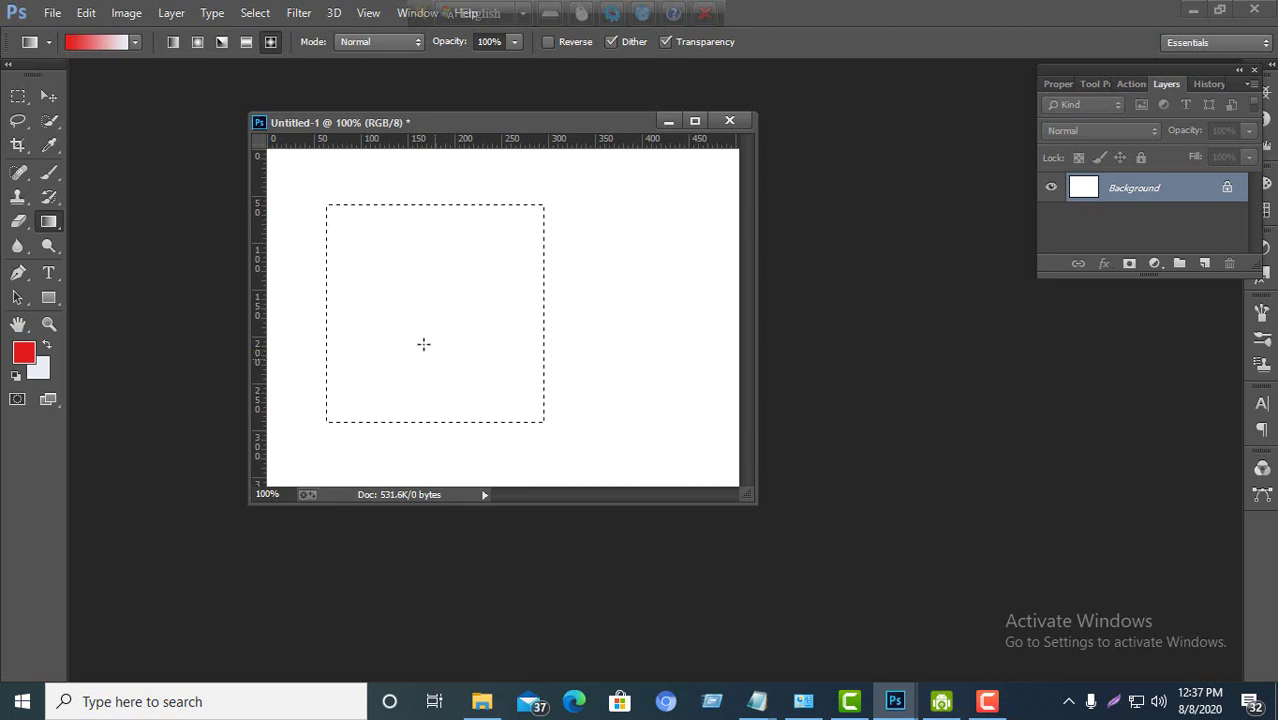
Fill the square selection with a linear red-to-white gradient.
{"action": "left_click_drag", "start_coordinate": [362, 311], "coordinate": [554, 314]}
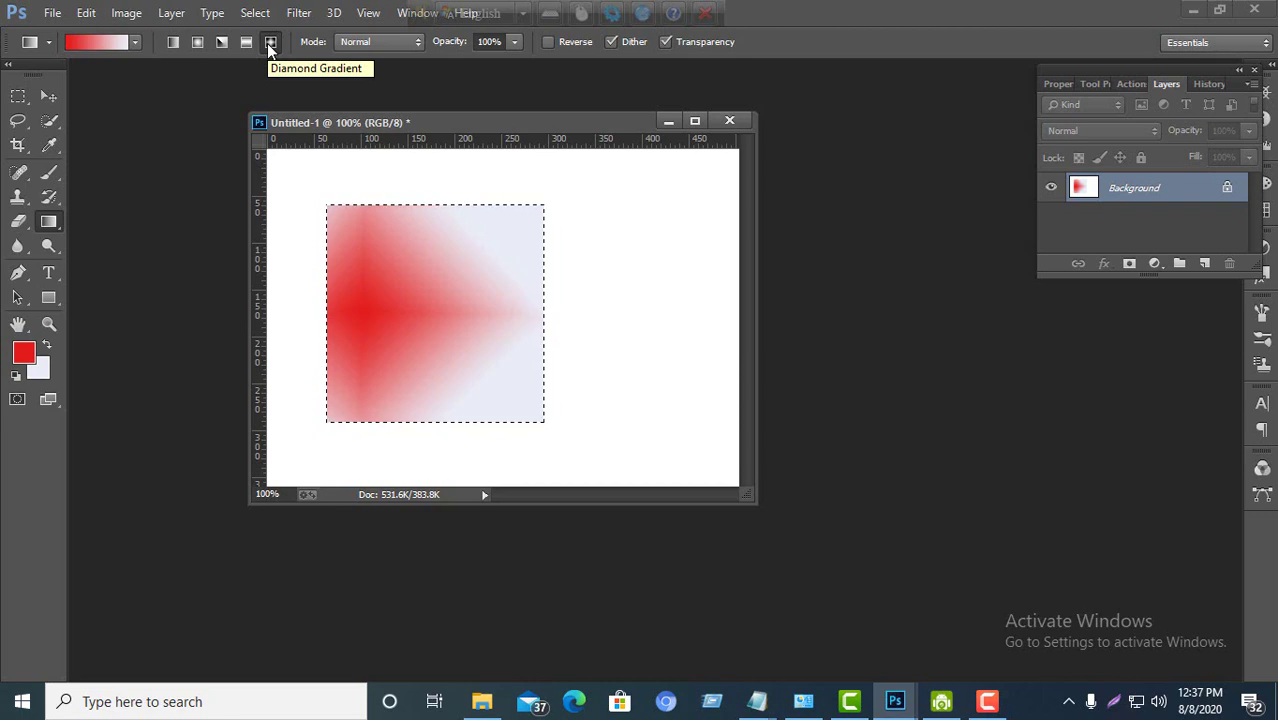
{"action": "left_click", "coordinate": [172, 43]}
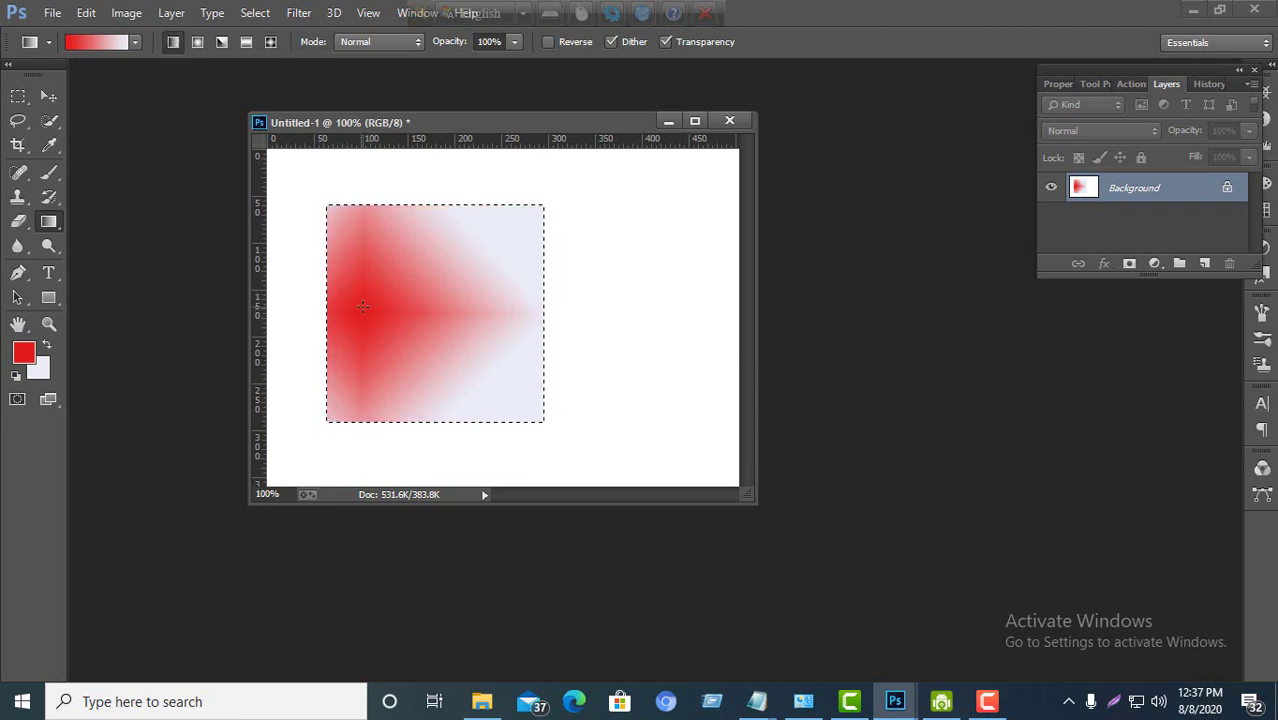
{"action": "left_click_drag", "start_coordinate": [362, 307], "coordinate": [563, 318]}
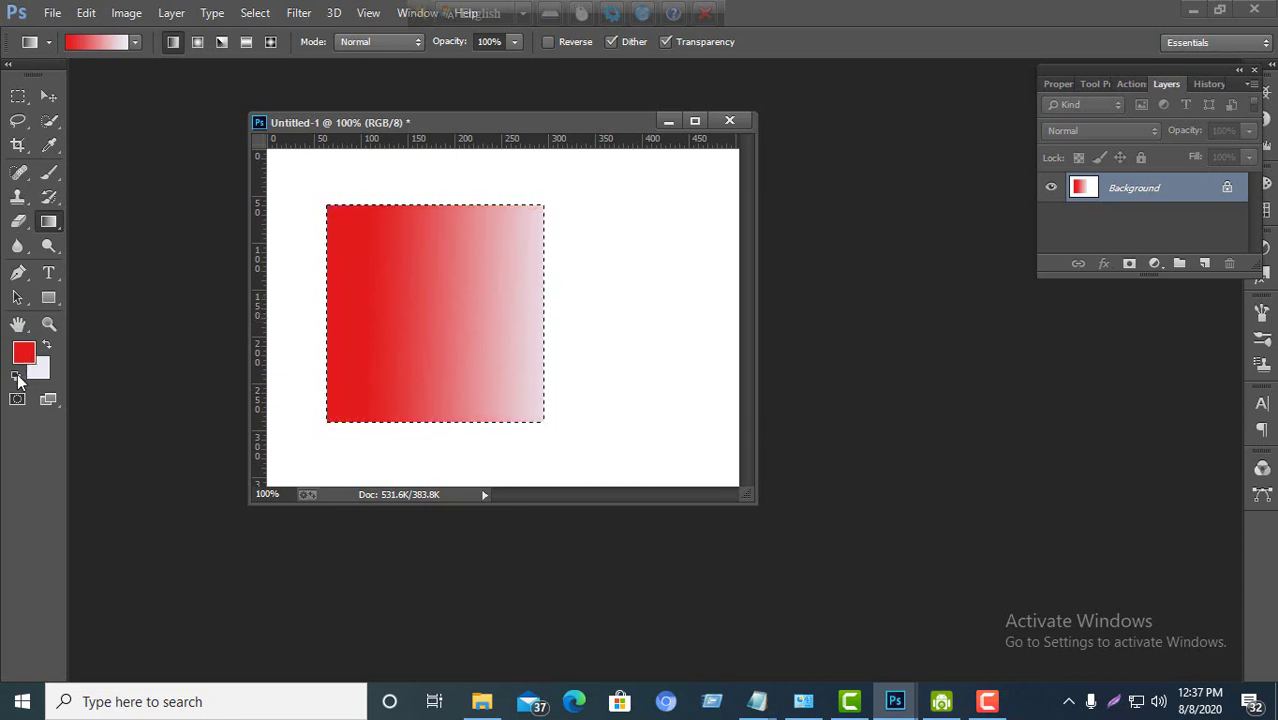
Reset colours to black and white and fill the square with a centred radial gradient.
{"action": "left_click", "coordinate": [16, 376]}
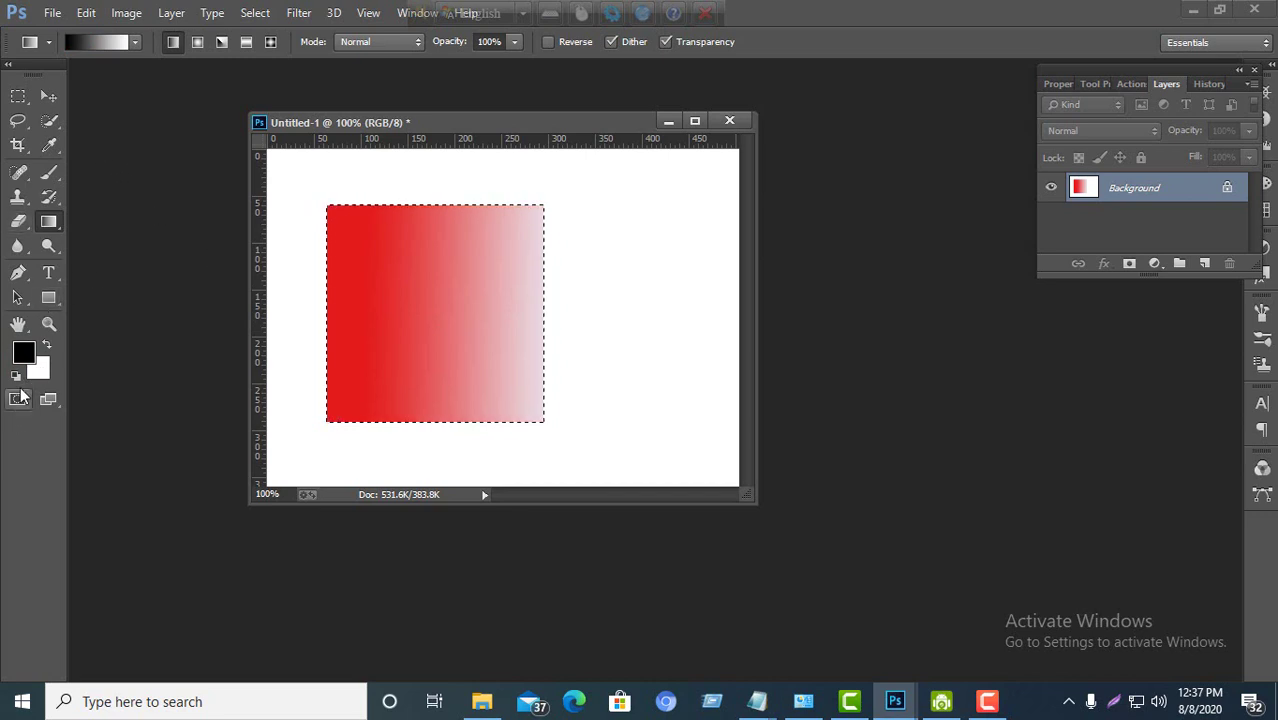
{"action": "left_click_drag", "start_coordinate": [334, 311], "coordinate": [584, 320]}
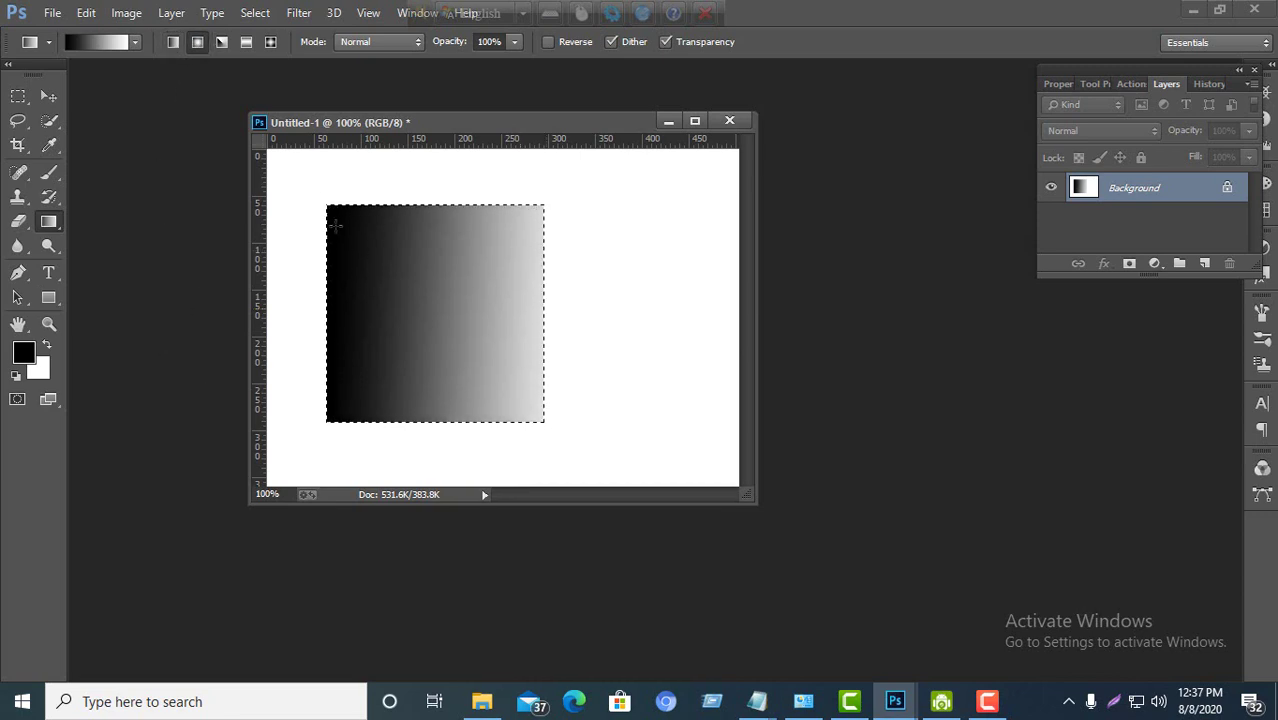
{"action": "left_click_drag", "start_coordinate": [413, 317], "coordinate": [502, 371]}
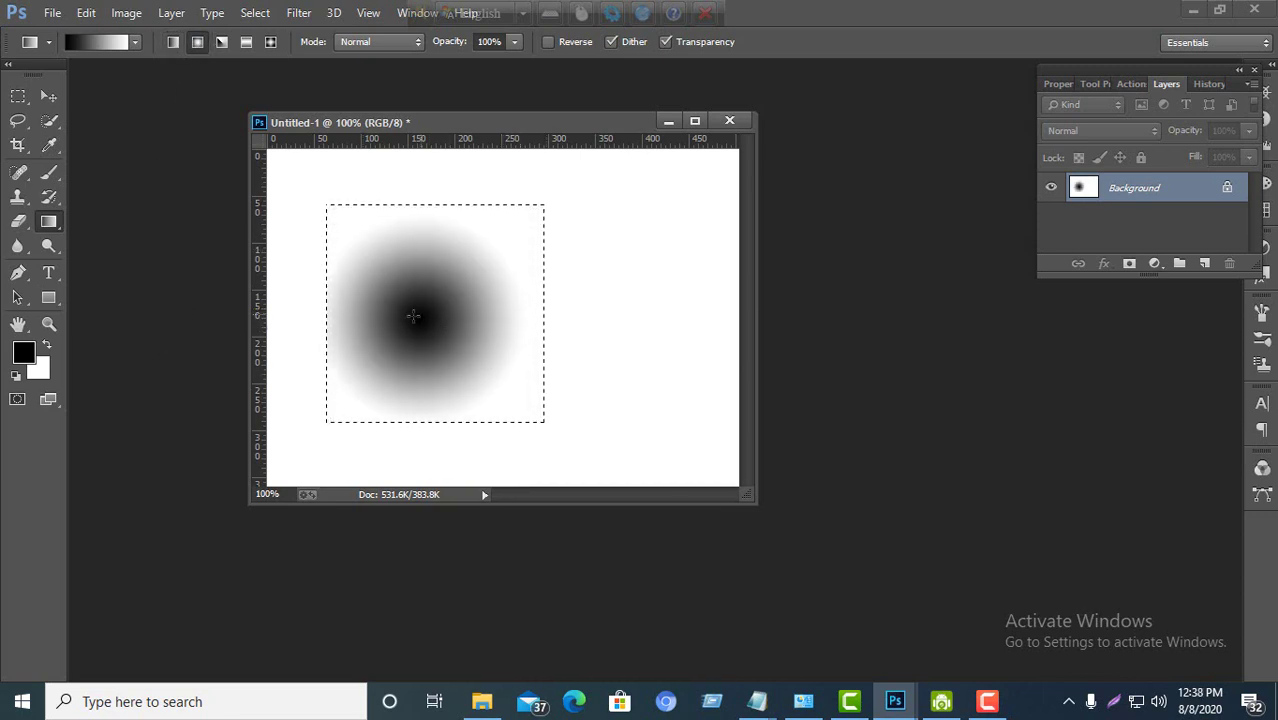
{"action": "left_click_drag", "start_coordinate": [420, 318], "coordinate": [501, 350]}
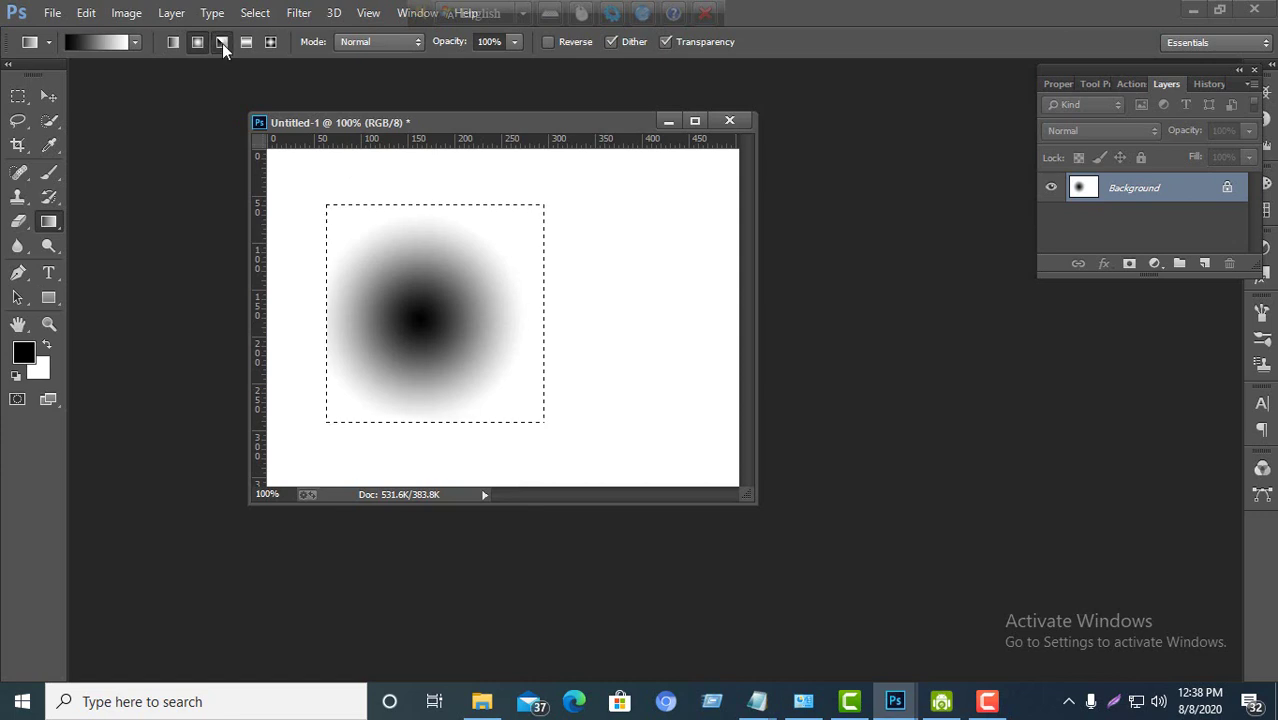
{"action": "left_click", "coordinate": [271, 43]}
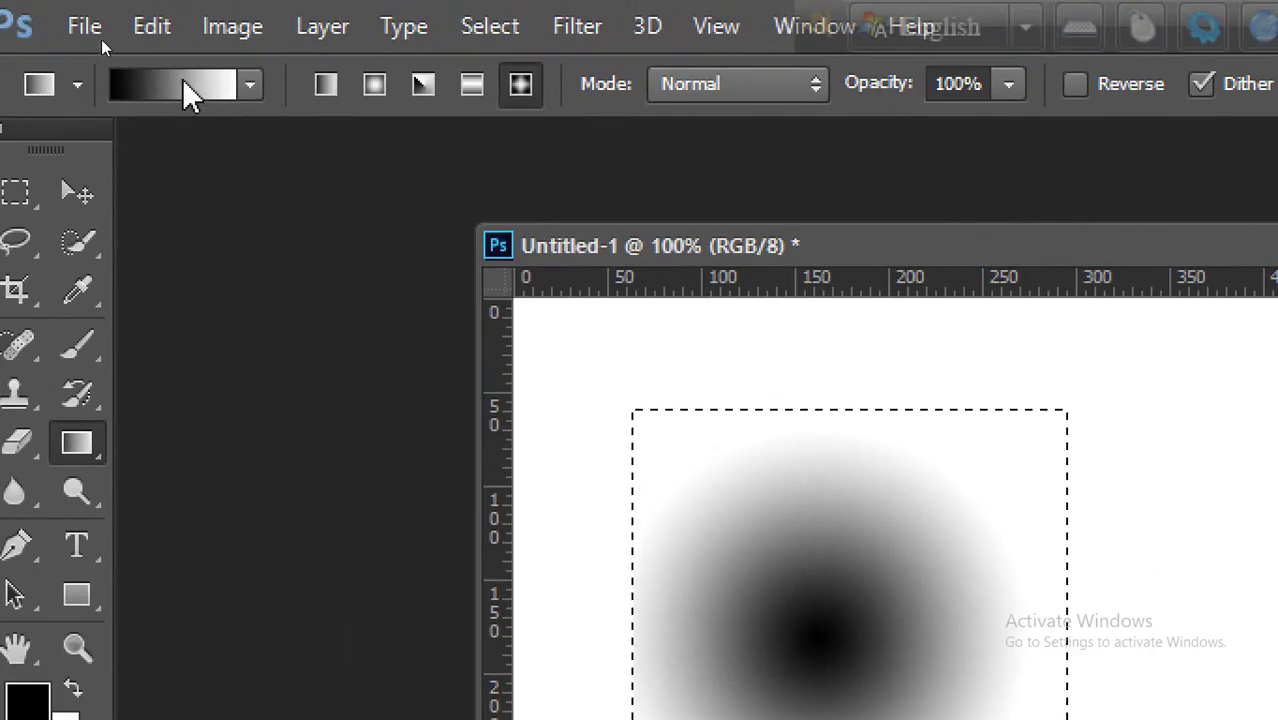
{"action": "left_click", "coordinate": [101, 42]}
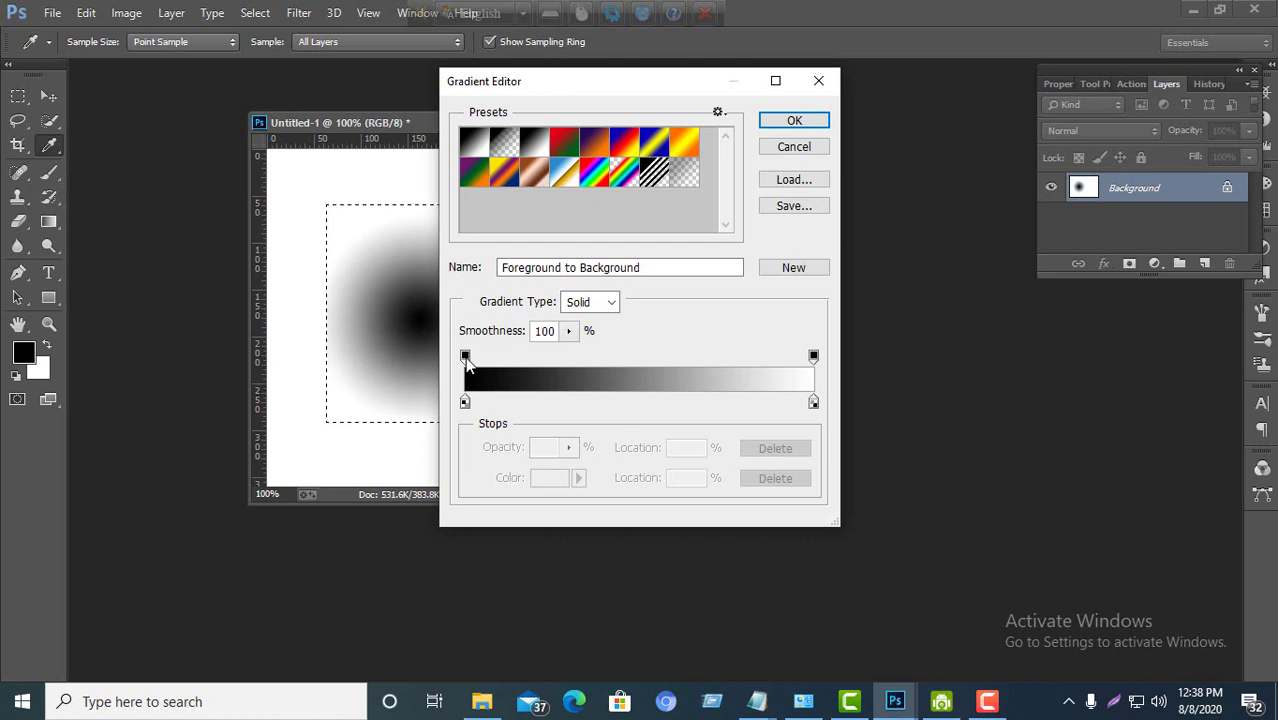
{"action": "left_click", "coordinate": [465, 358]}
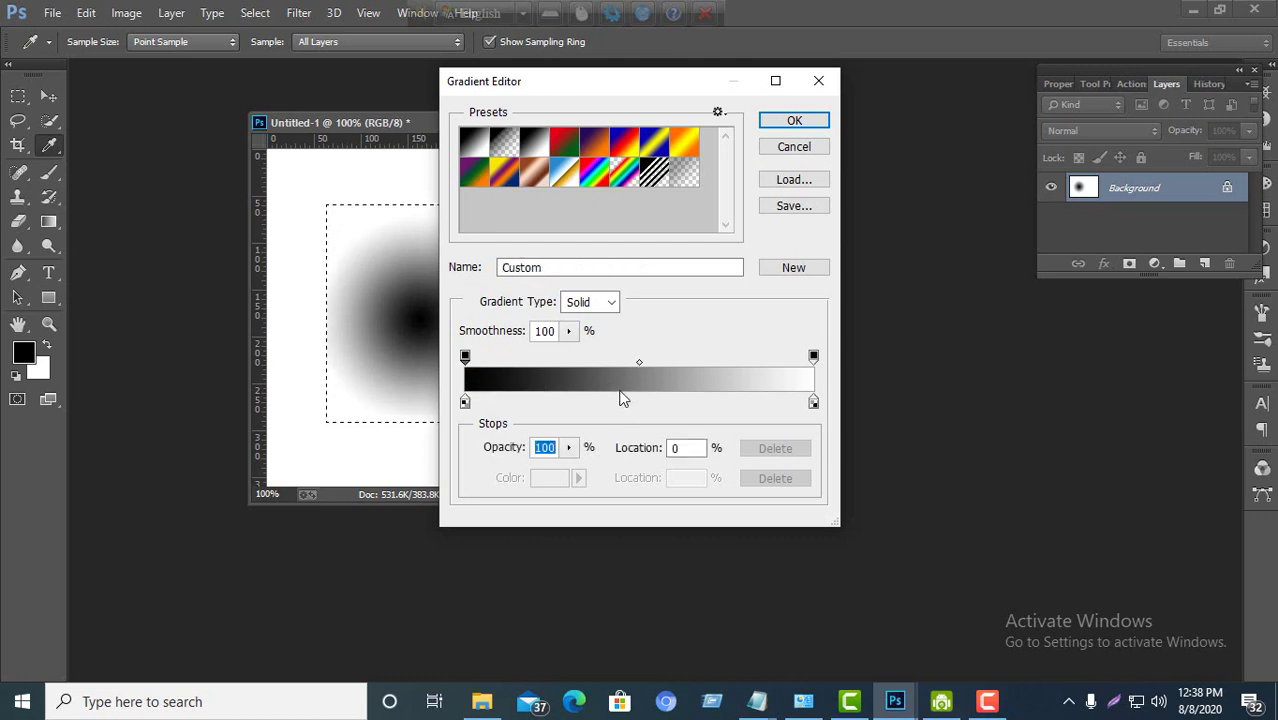
{"action": "type", "text": "0"}
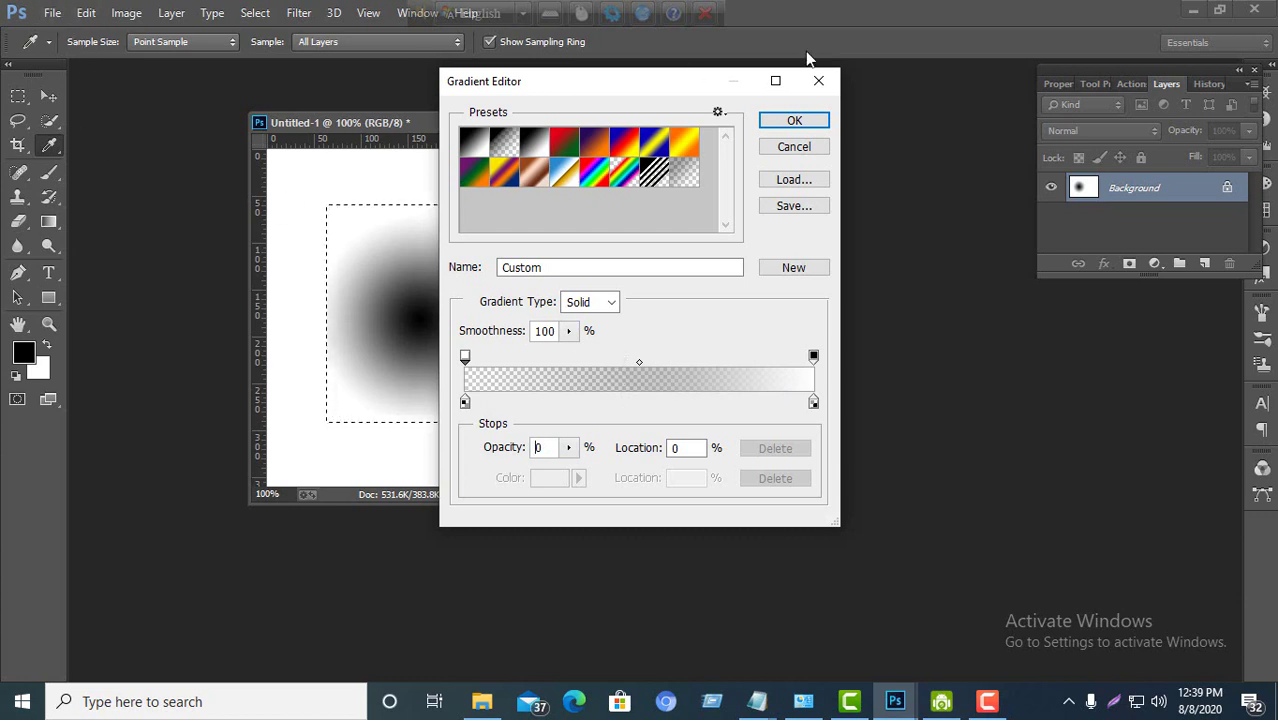
{"action": "left_click", "coordinate": [818, 82]}
{"action": "left_click", "coordinate": [84, 41]}
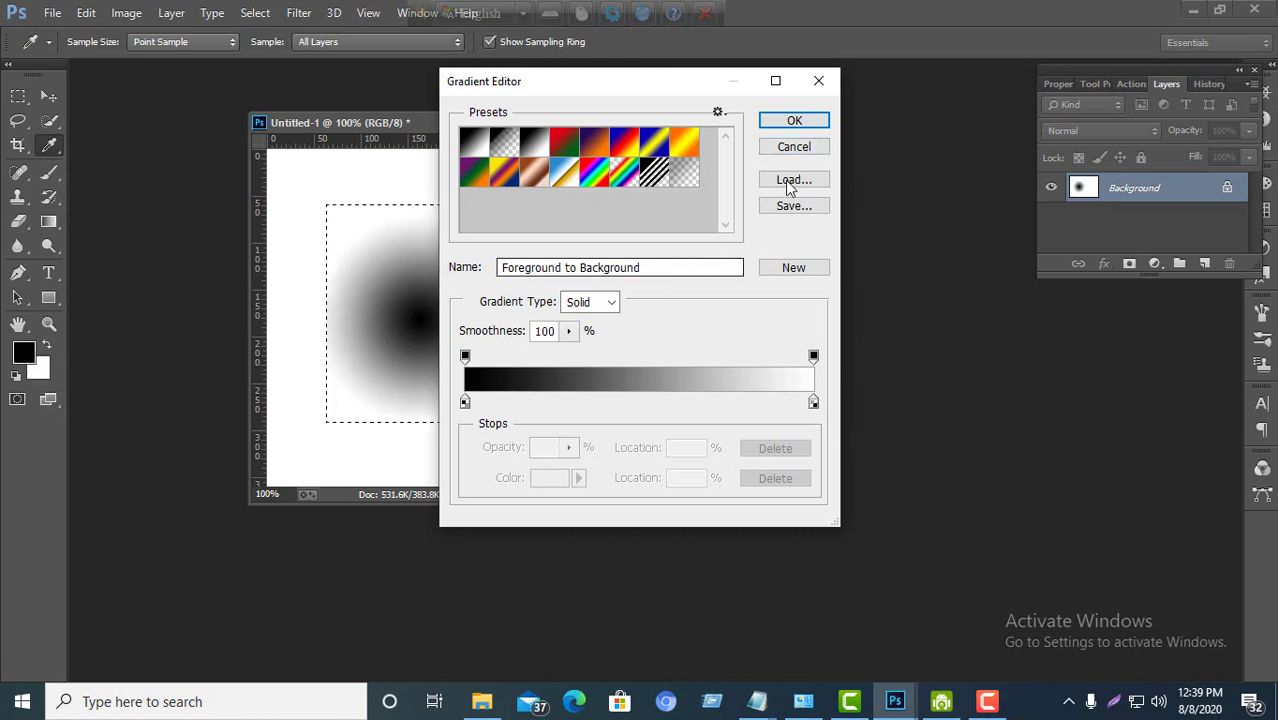
{"action": "left_click", "coordinate": [800, 147]}
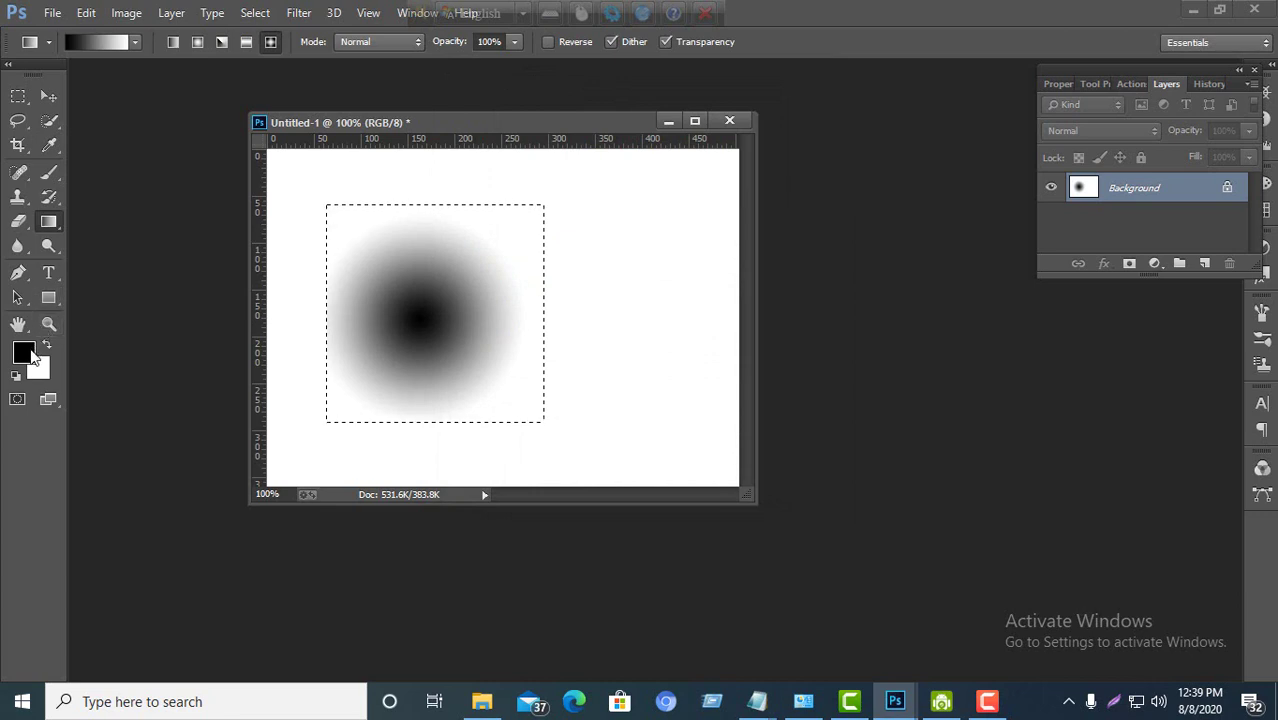
Set the foreground colour to bright red and the background colour to bright yellow.
{"action": "left_click", "coordinate": [24, 352]}
{"action": "left_click", "coordinate": [618, 188]}
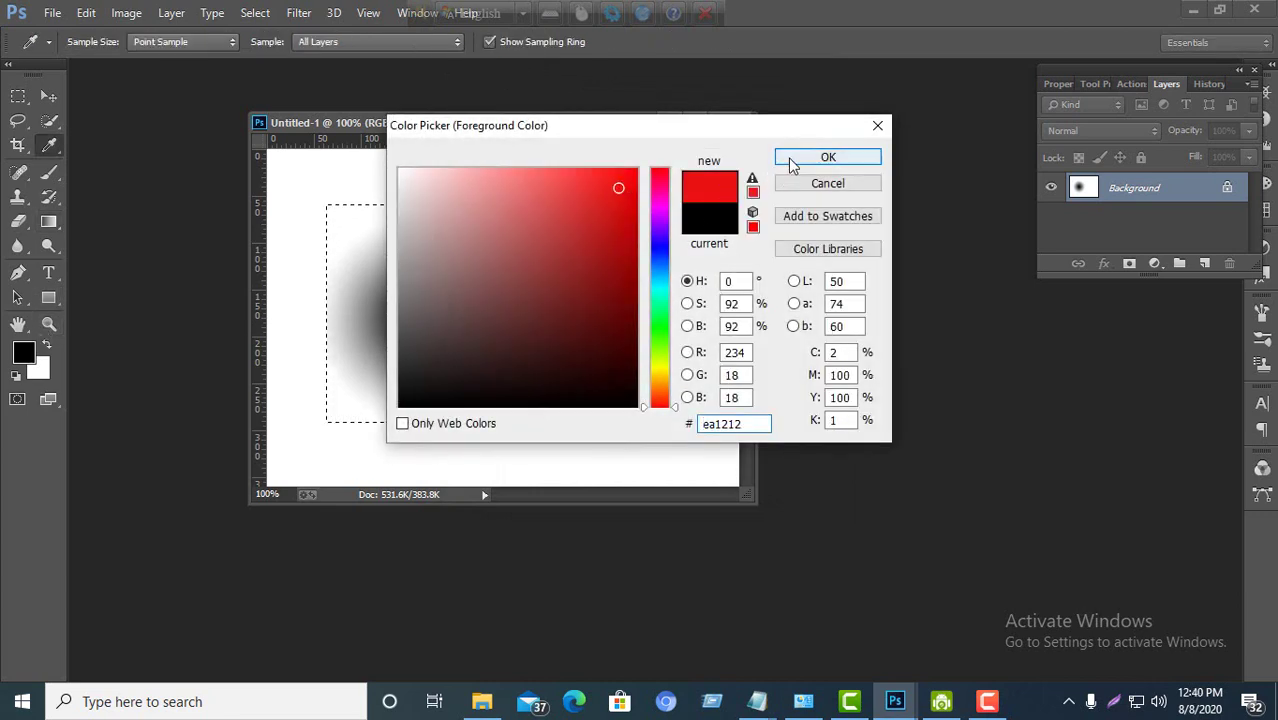
{"action": "left_click", "coordinate": [789, 159]}
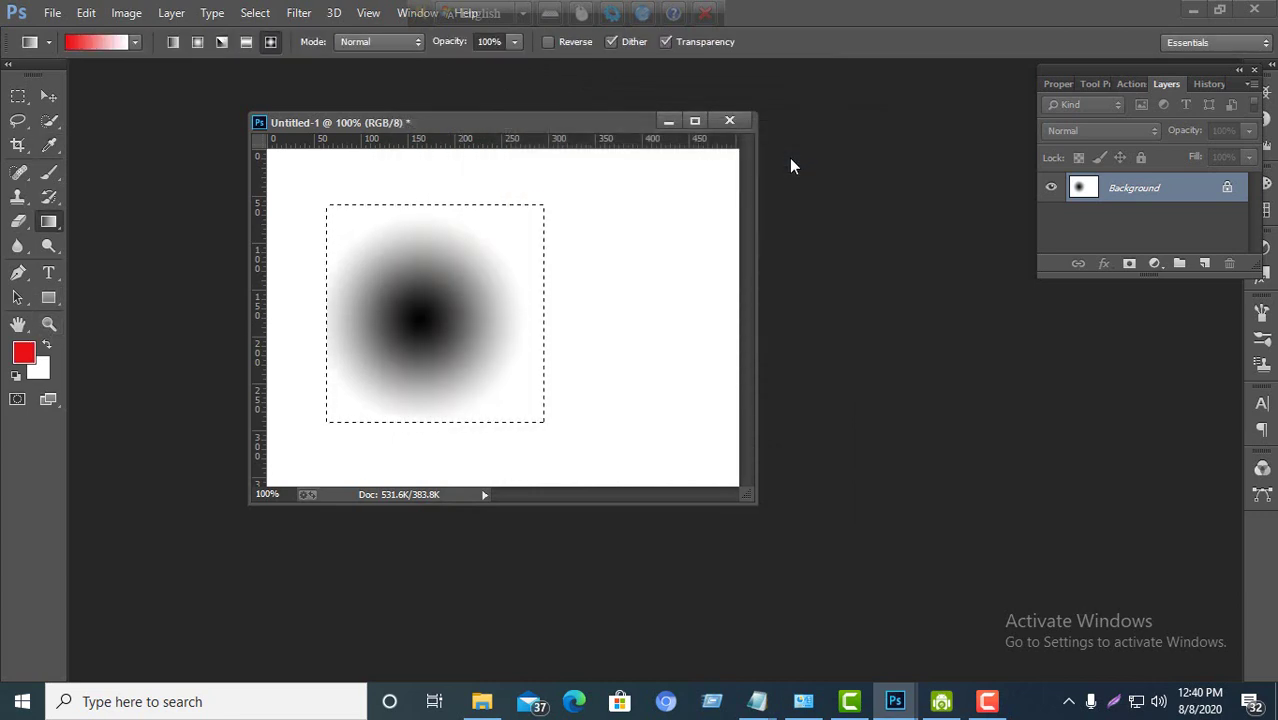
{"action": "left_click", "coordinate": [38, 370]}
{"action": "left_click", "coordinate": [659, 367]}
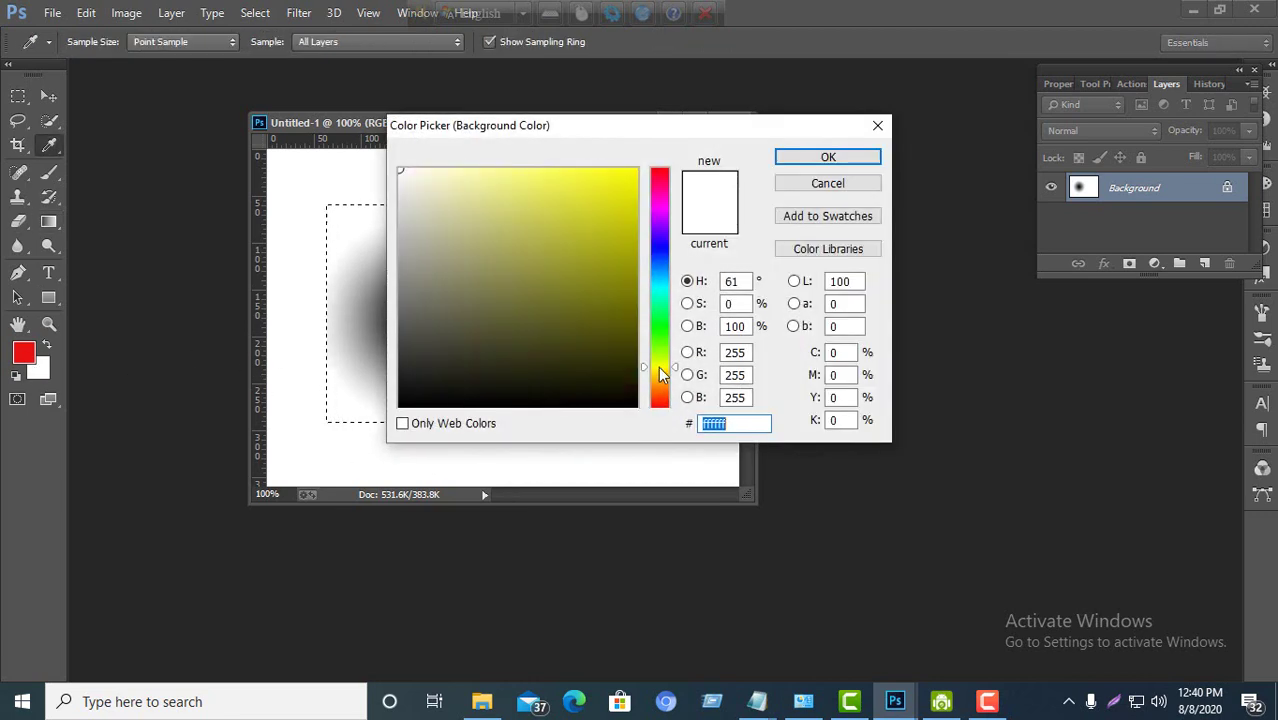
{"action": "left_click", "coordinate": [624, 180]}
{"action": "left_click", "coordinate": [828, 158]}
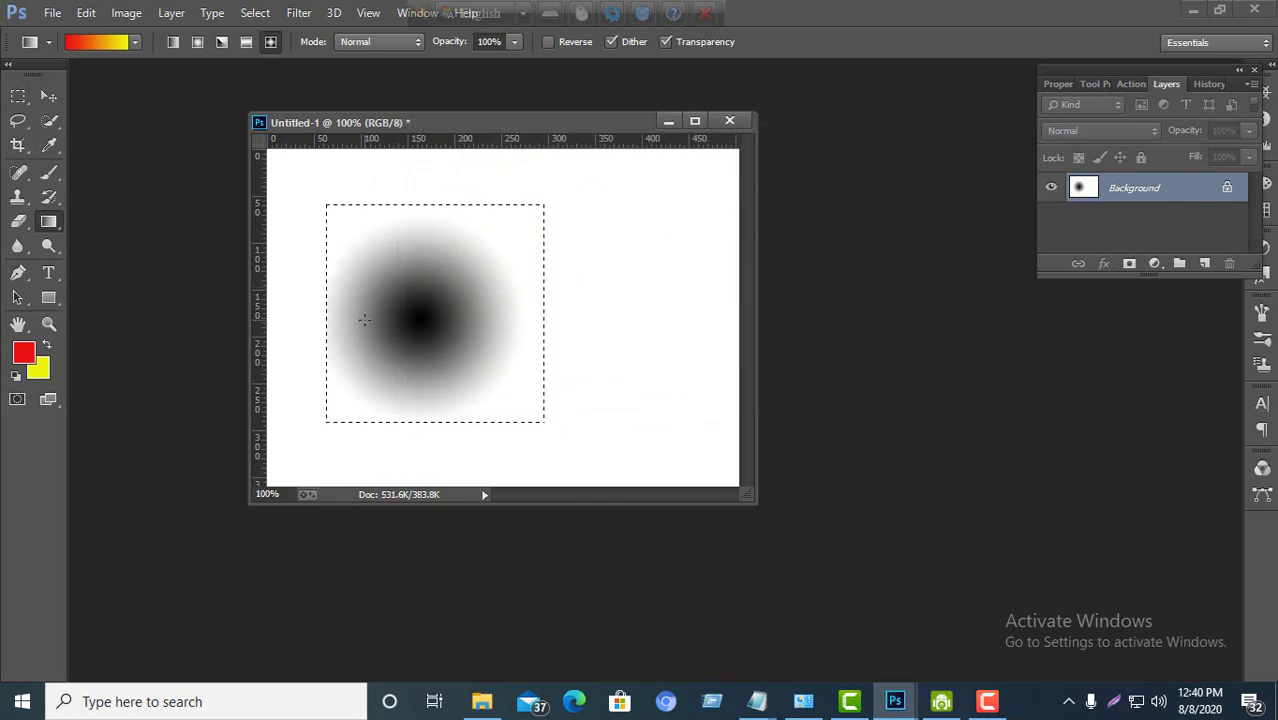
Fill the square selection with a left-to-right linear red-to-yellow gradient.
{"action": "key", "text": "i"}
{"action": "left_click", "coordinate": [98, 43]}
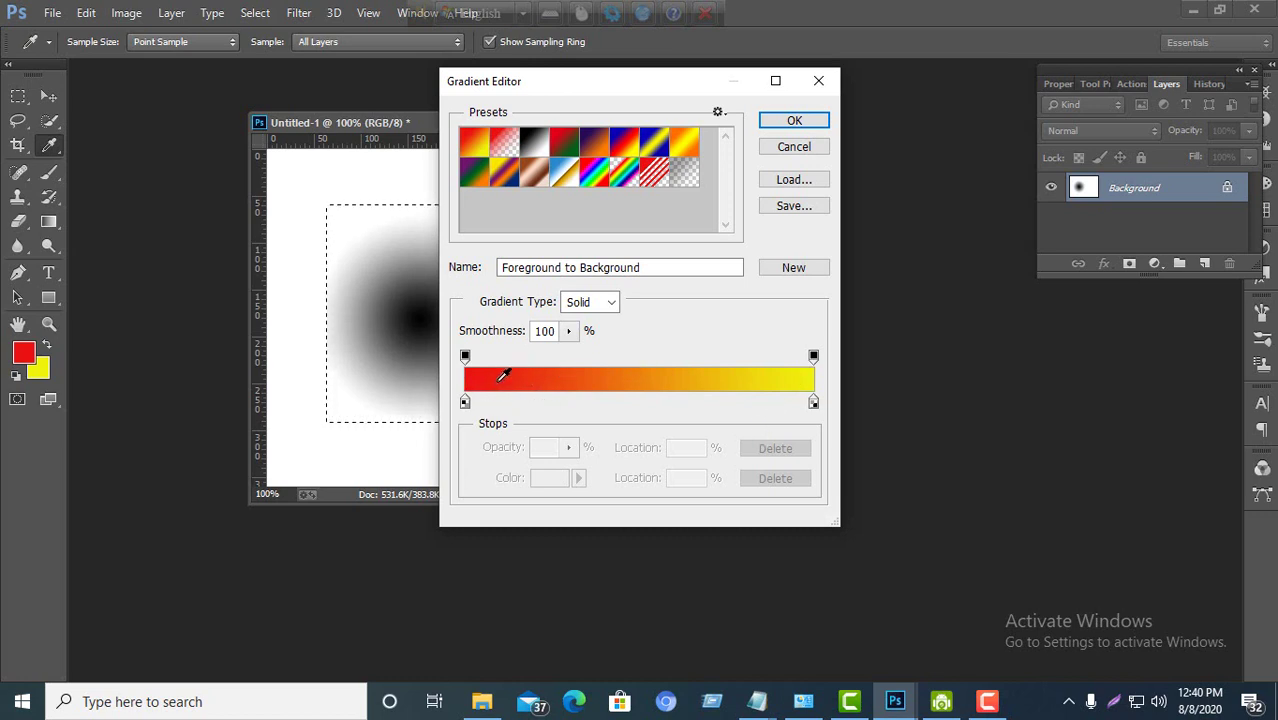
{"action": "left_click", "coordinate": [788, 122]}
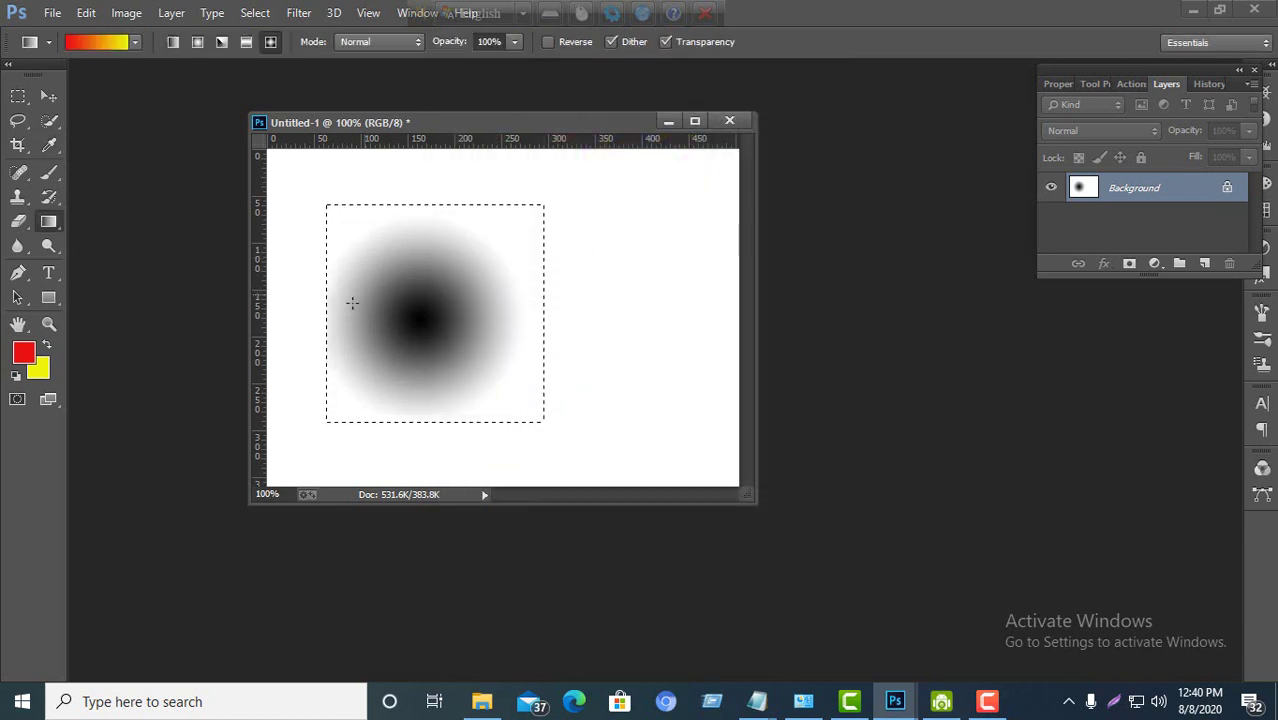
{"action": "left_click_drag", "start_coordinate": [351, 300], "coordinate": [620, 339]}
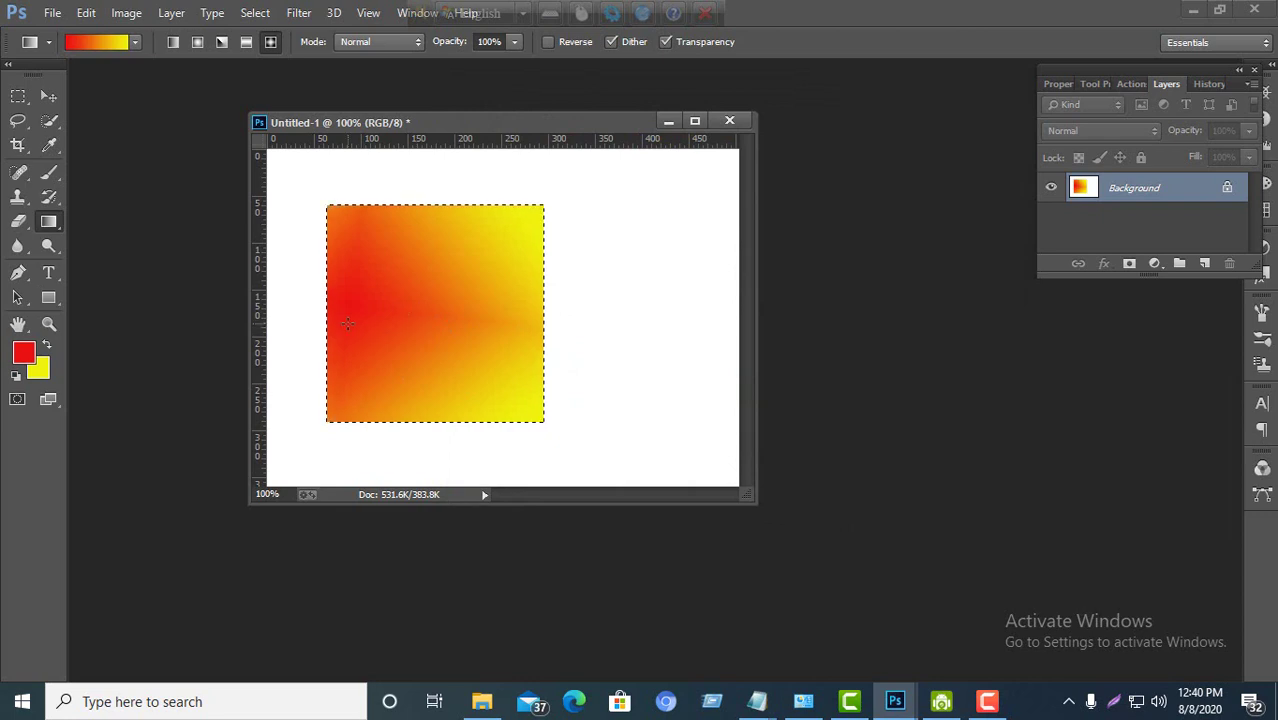
{"action": "left_click", "coordinate": [171, 42]}
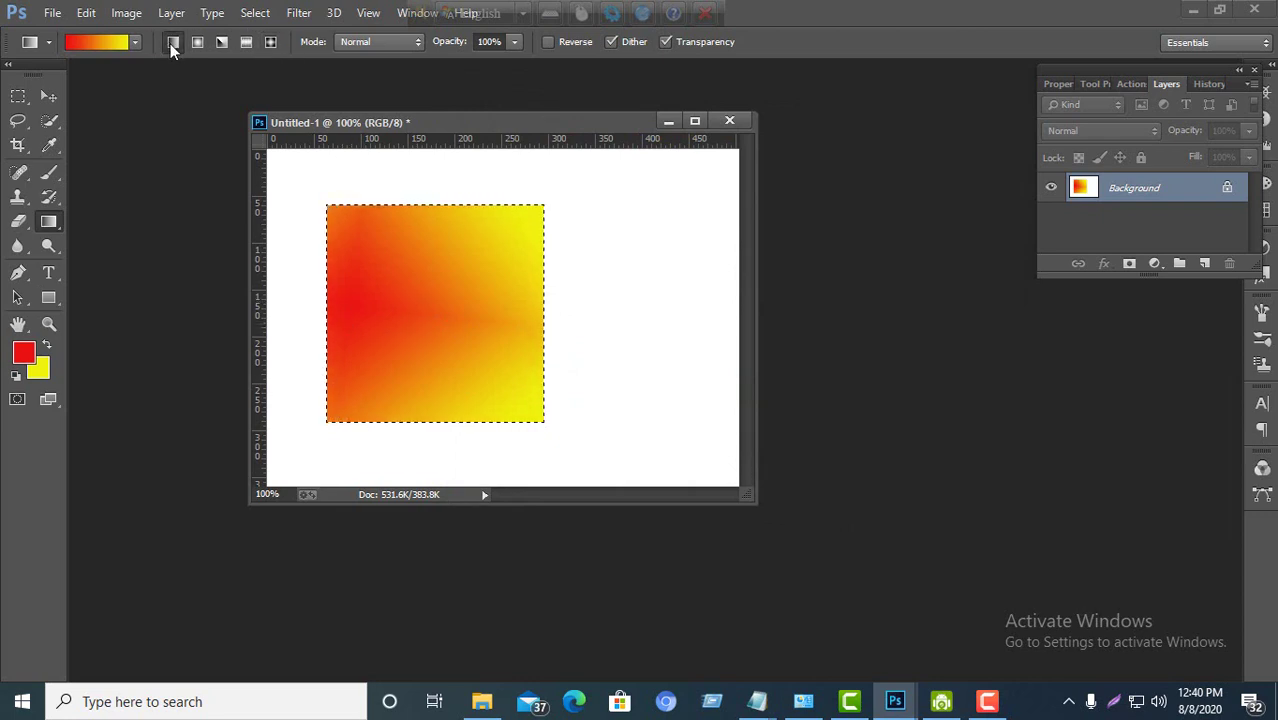
{"action": "left_click_drag", "start_coordinate": [330, 330], "coordinate": [725, 380]}
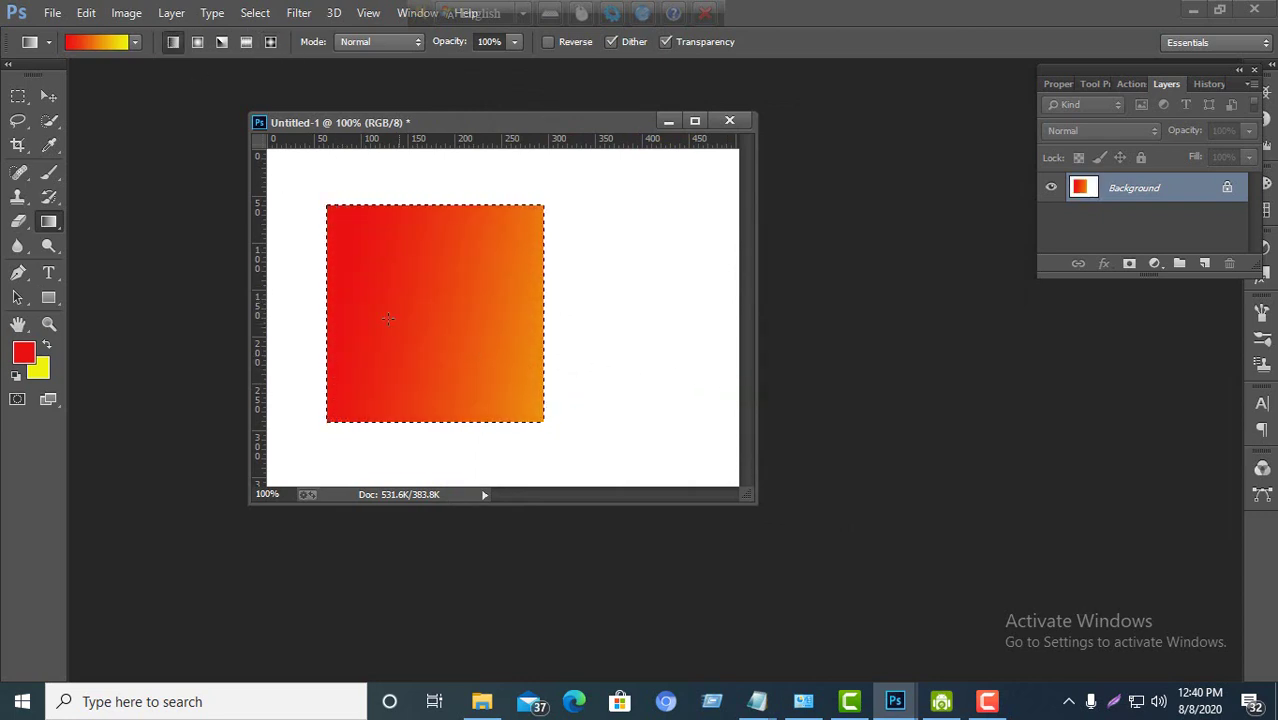
{"action": "left_click_drag", "start_coordinate": [350, 324], "coordinate": [614, 328]}
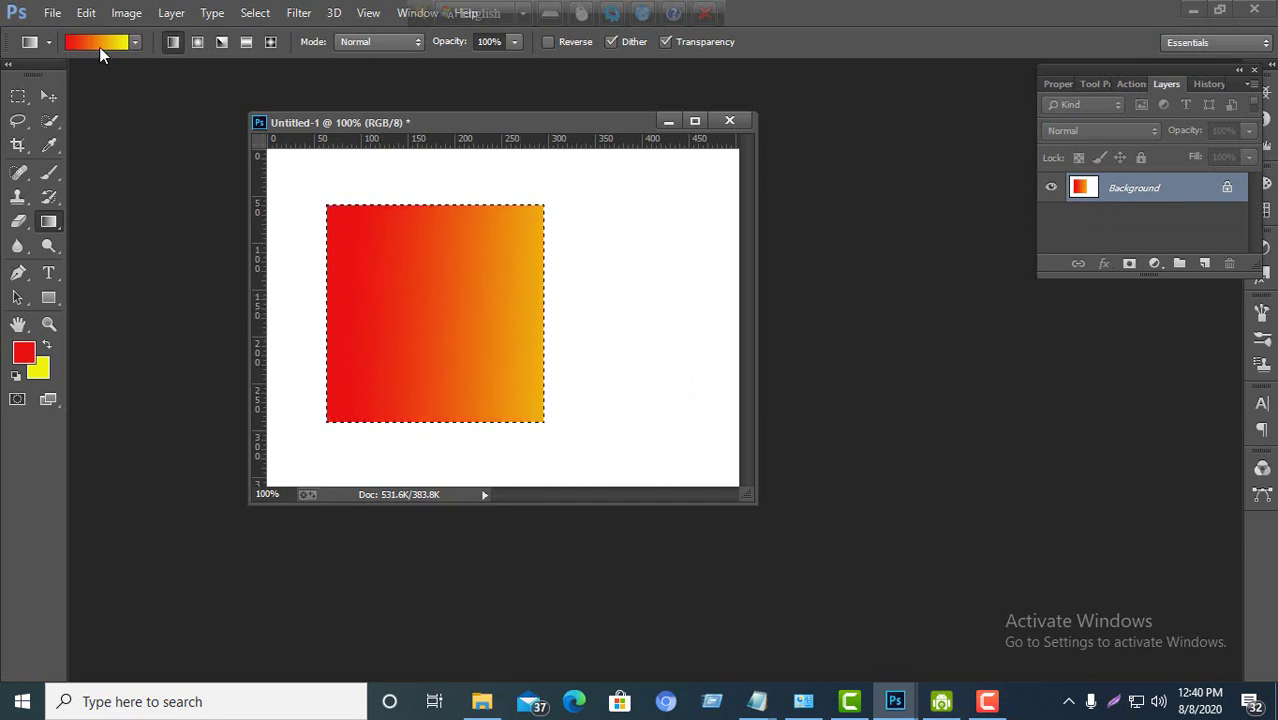
Recolour the gradient's left stop to blue, then fill the square with the blue-to-yellow gradient.
{"action": "left_click", "coordinate": [99, 45]}
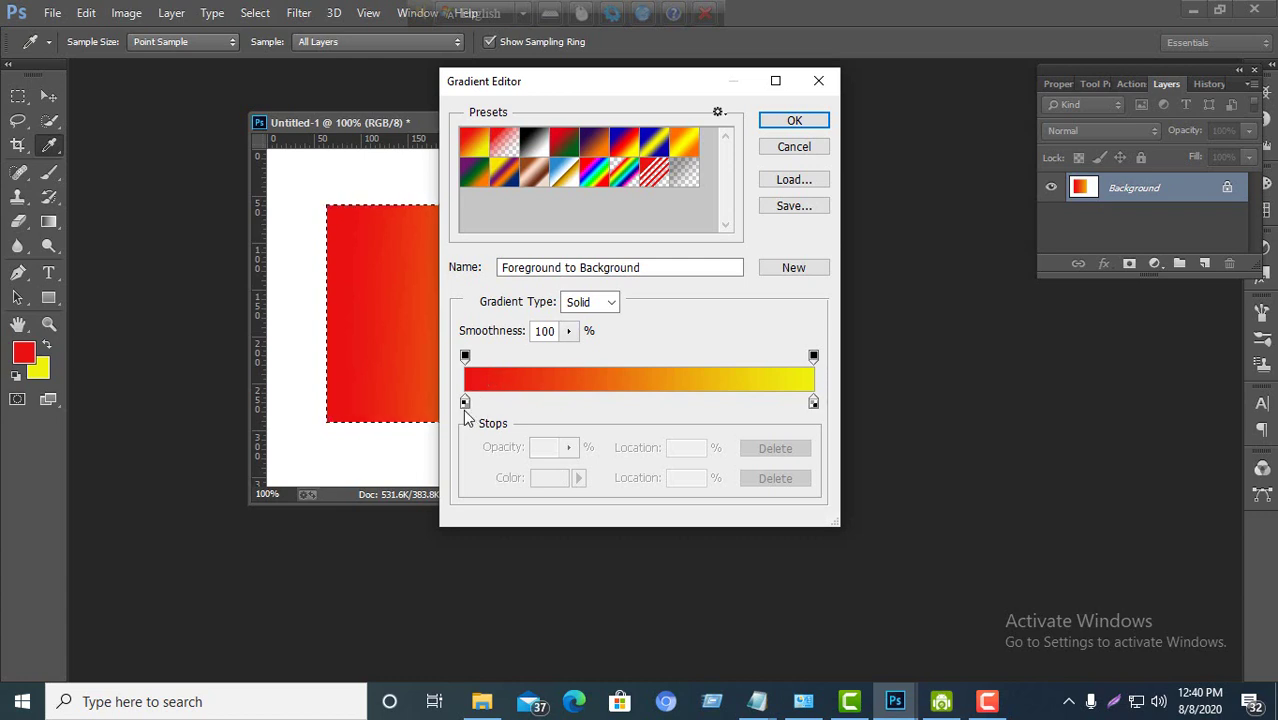
{"action": "left_click", "coordinate": [465, 404]}
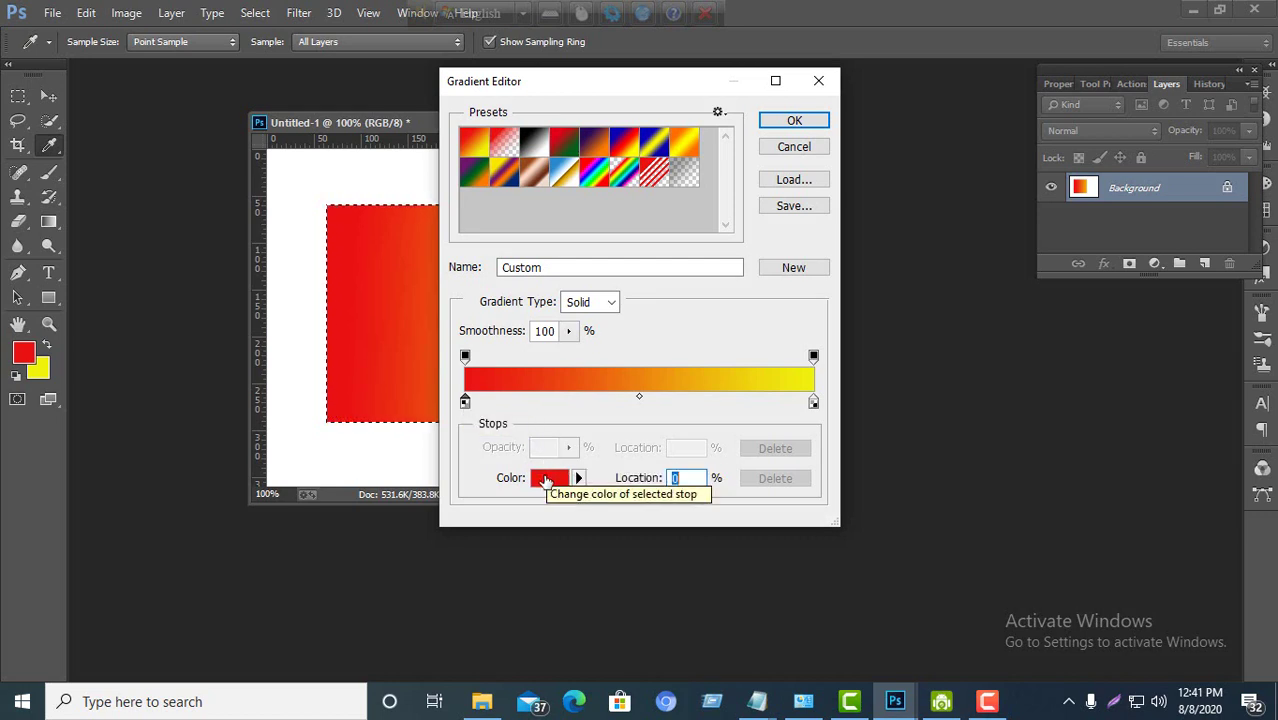
{"action": "left_click", "coordinate": [545, 481]}
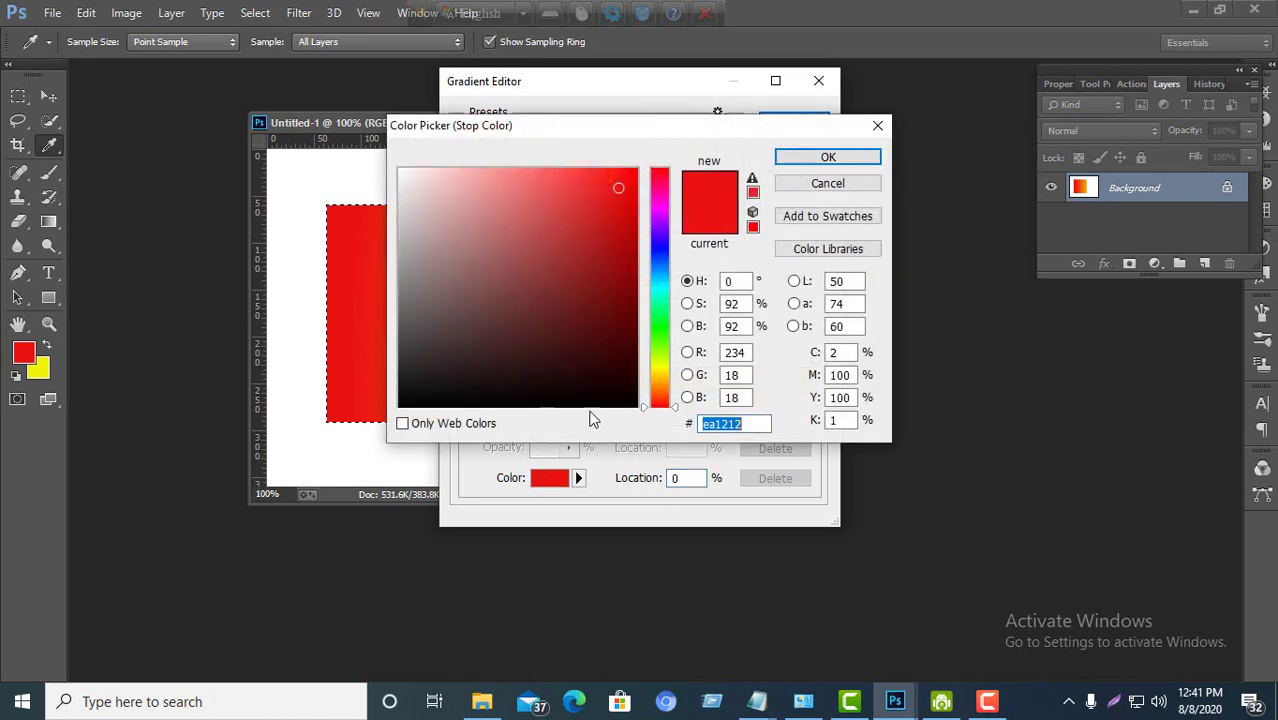
{"action": "left_click", "coordinate": [659, 256]}
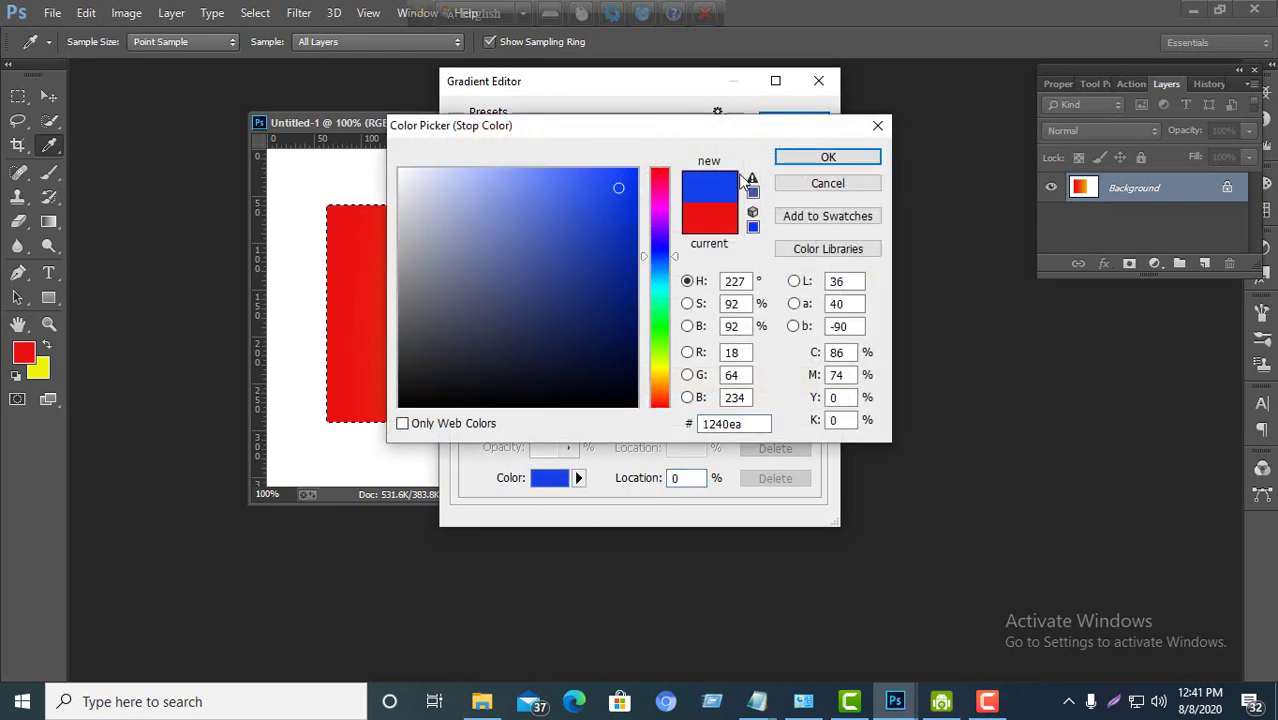
{"action": "left_click", "coordinate": [828, 157]}
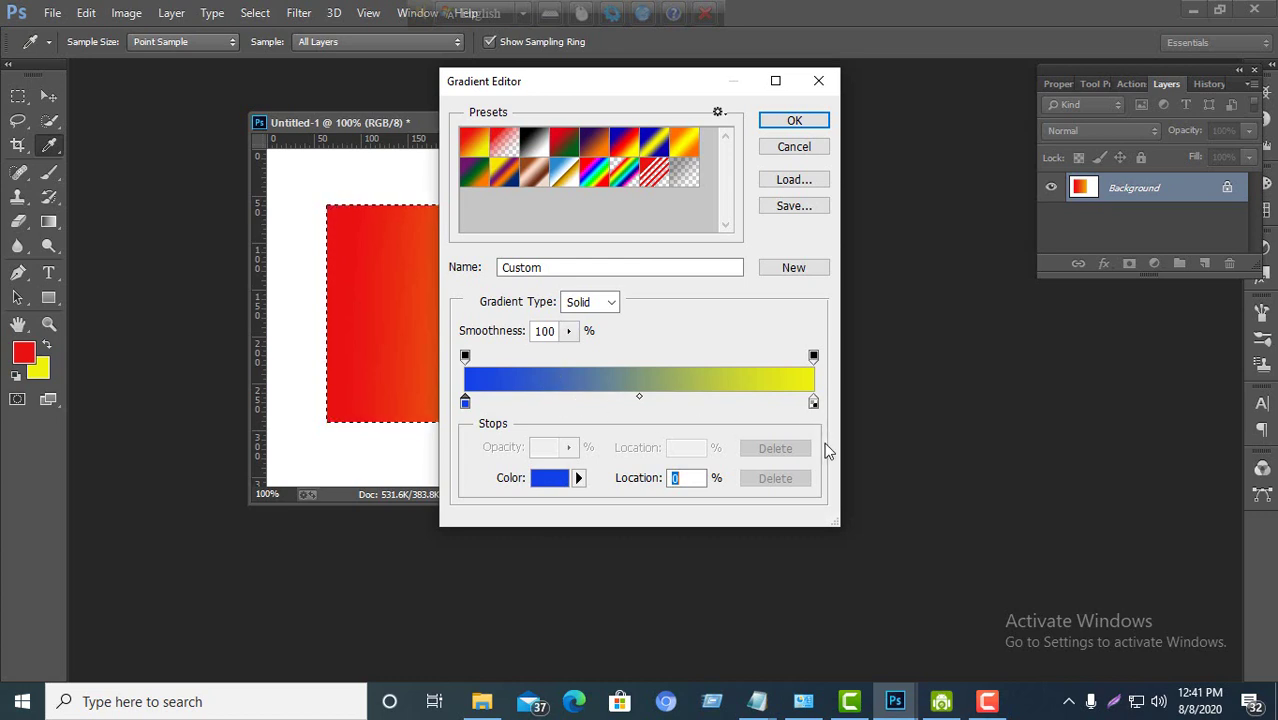
{"action": "left_click", "coordinate": [794, 121]}
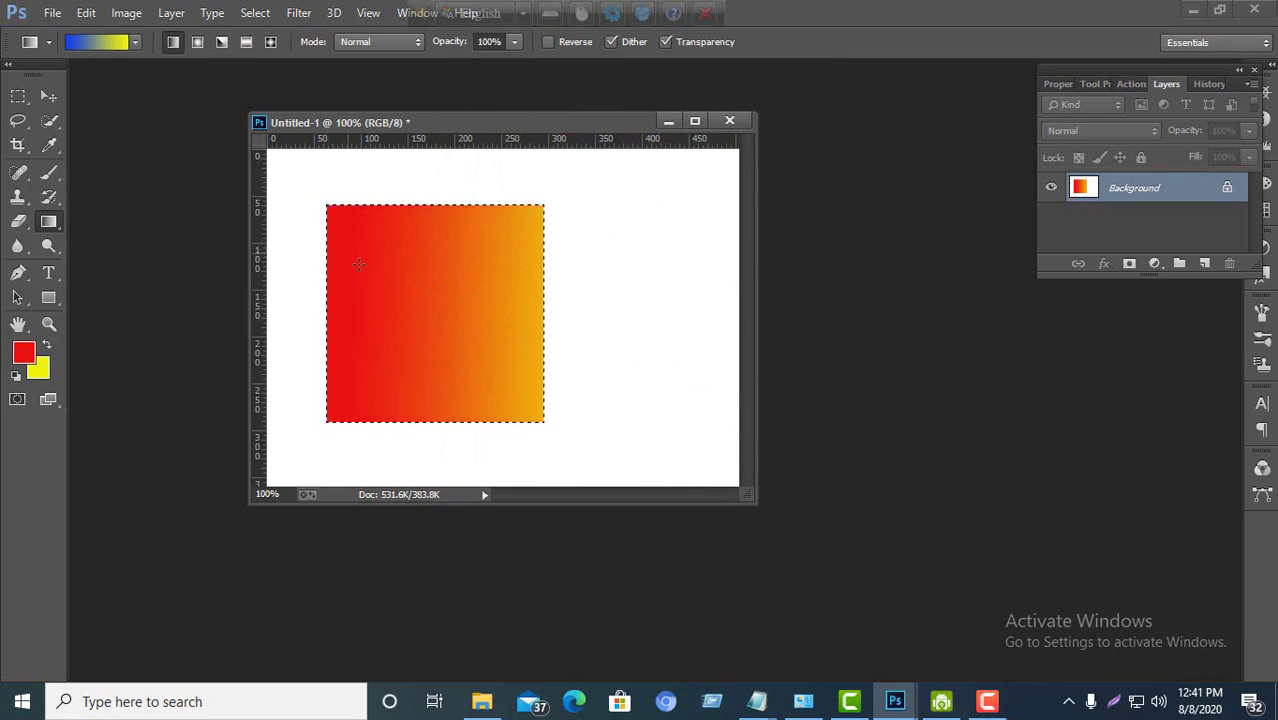
{"action": "left_click_drag", "start_coordinate": [330, 300], "coordinate": [585, 311]}
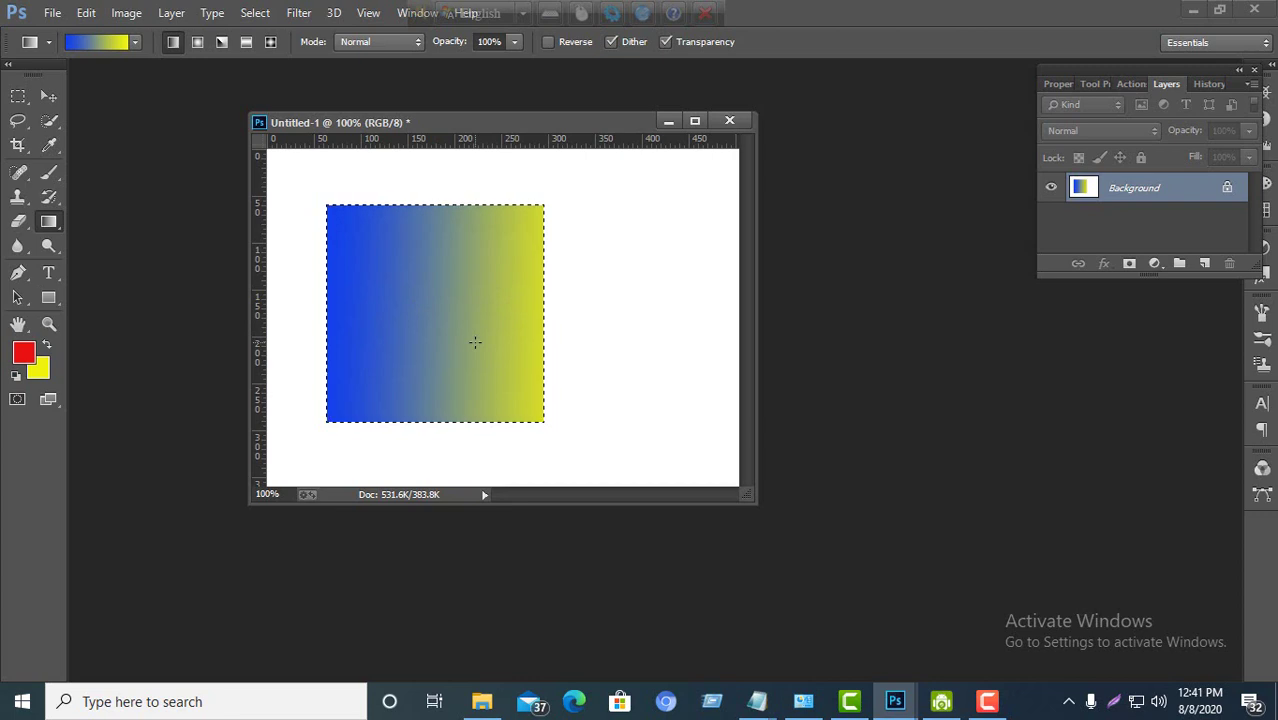
Reopen the Gradient Editor on the custom blue-to-yellow gradient and select its left blue stop.
{"action": "left_click", "coordinate": [105, 46]}
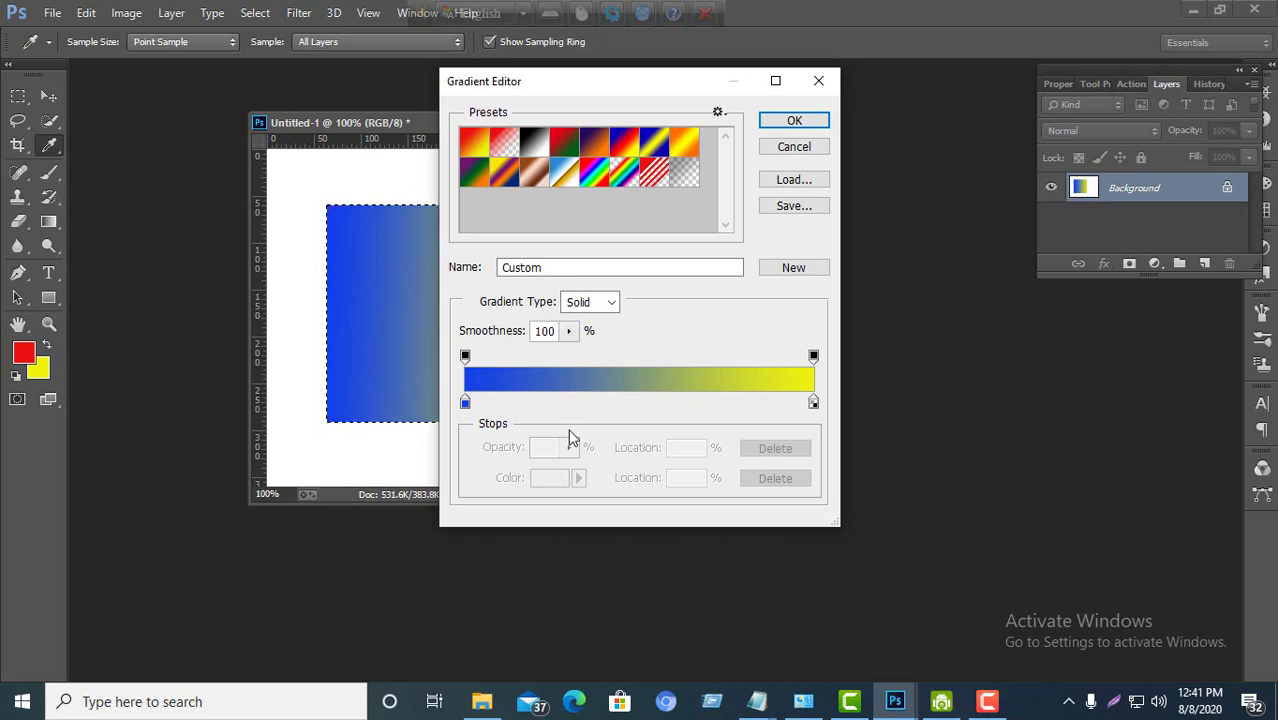
{"action": "left_click", "coordinate": [465, 402]}
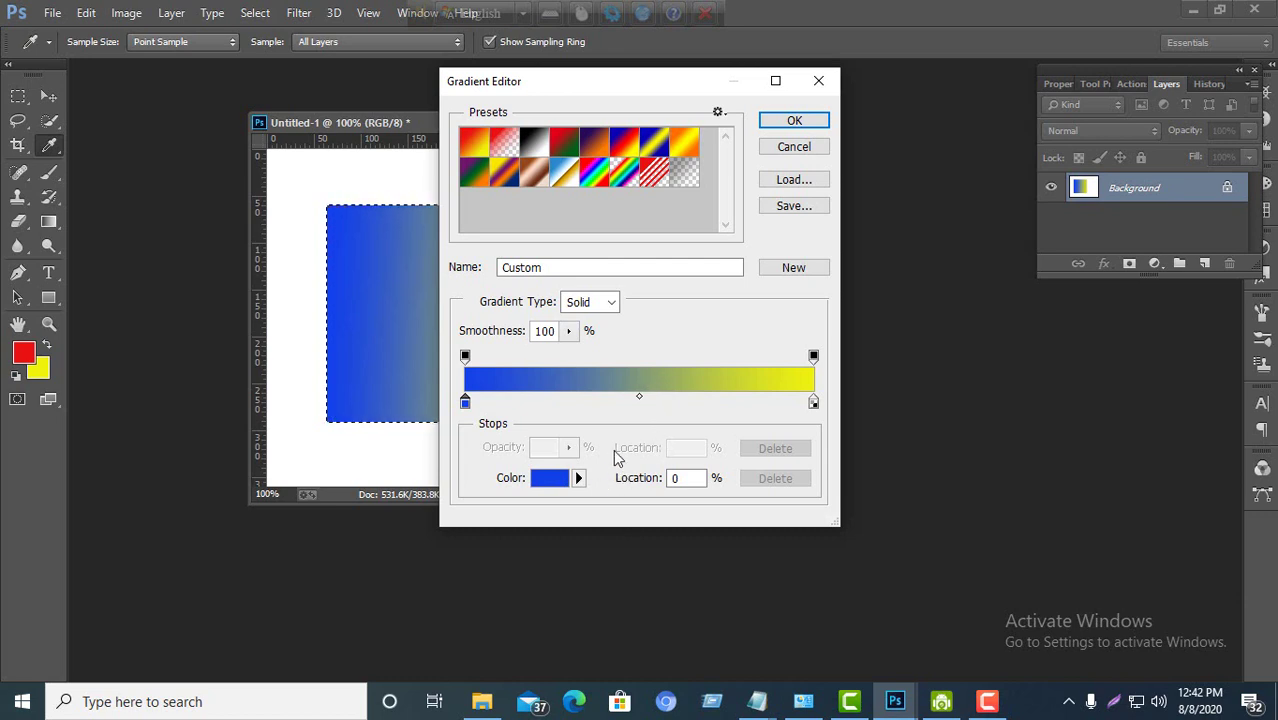
Add a blue colour stop mid-gradient and position it at about 60% Location.
{"action": "left_click", "coordinate": [640, 401]}
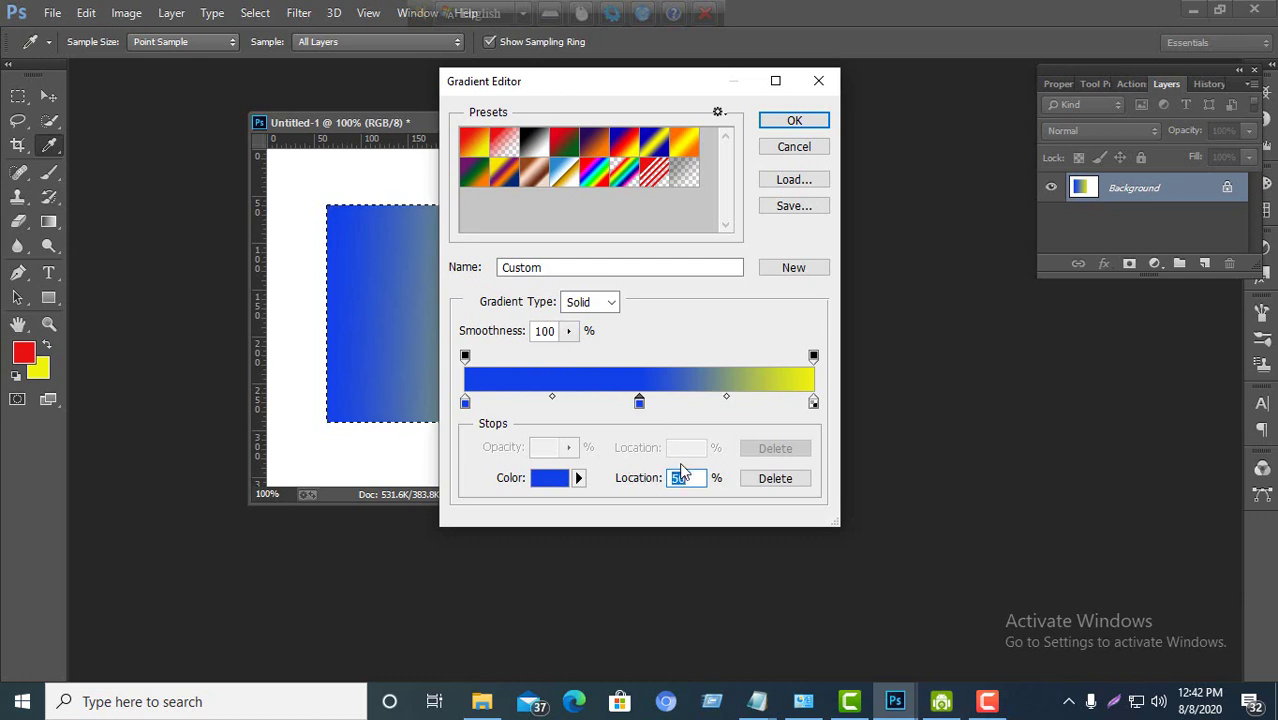
{"action": "double_click", "coordinate": [676, 478]}
{"action": "left_click", "coordinate": [687, 478]}
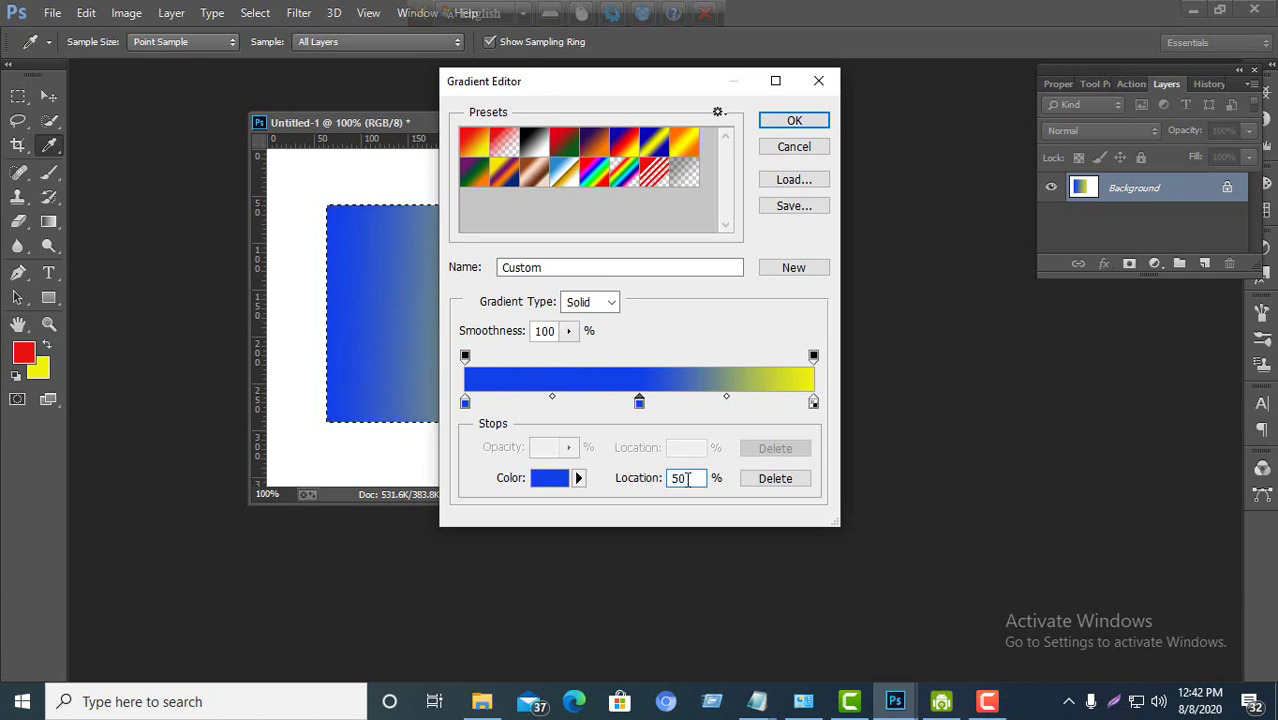
{"action": "left_click", "coordinate": [640, 405]}
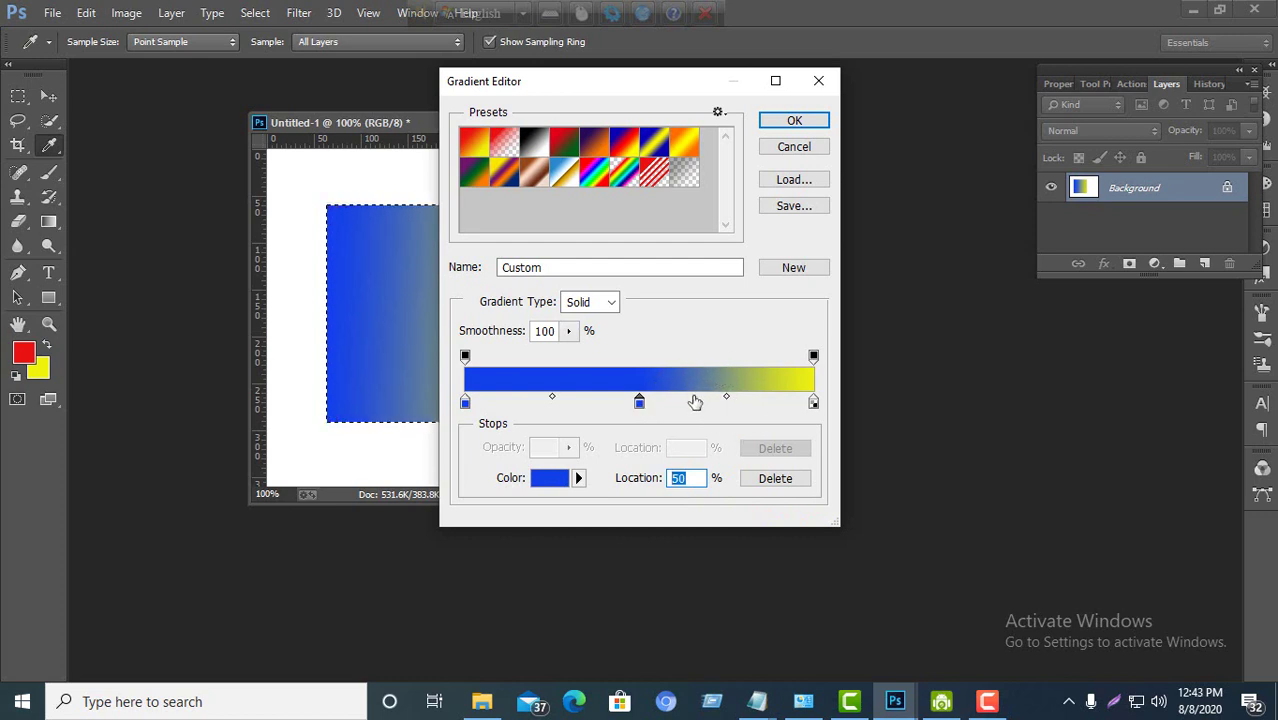
{"action": "left_click_drag", "start_coordinate": [639, 403], "coordinate": [632, 402]}
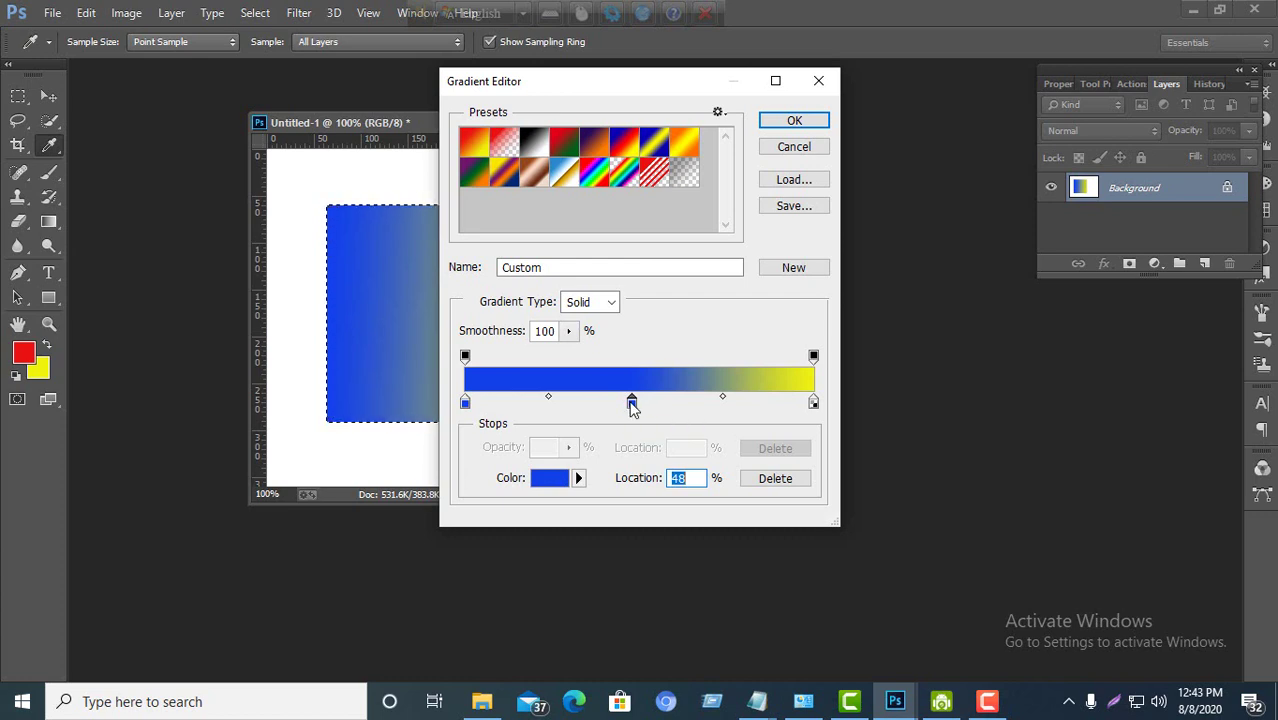
{"action": "left_click_drag", "start_coordinate": [631, 404], "coordinate": [681, 401]}
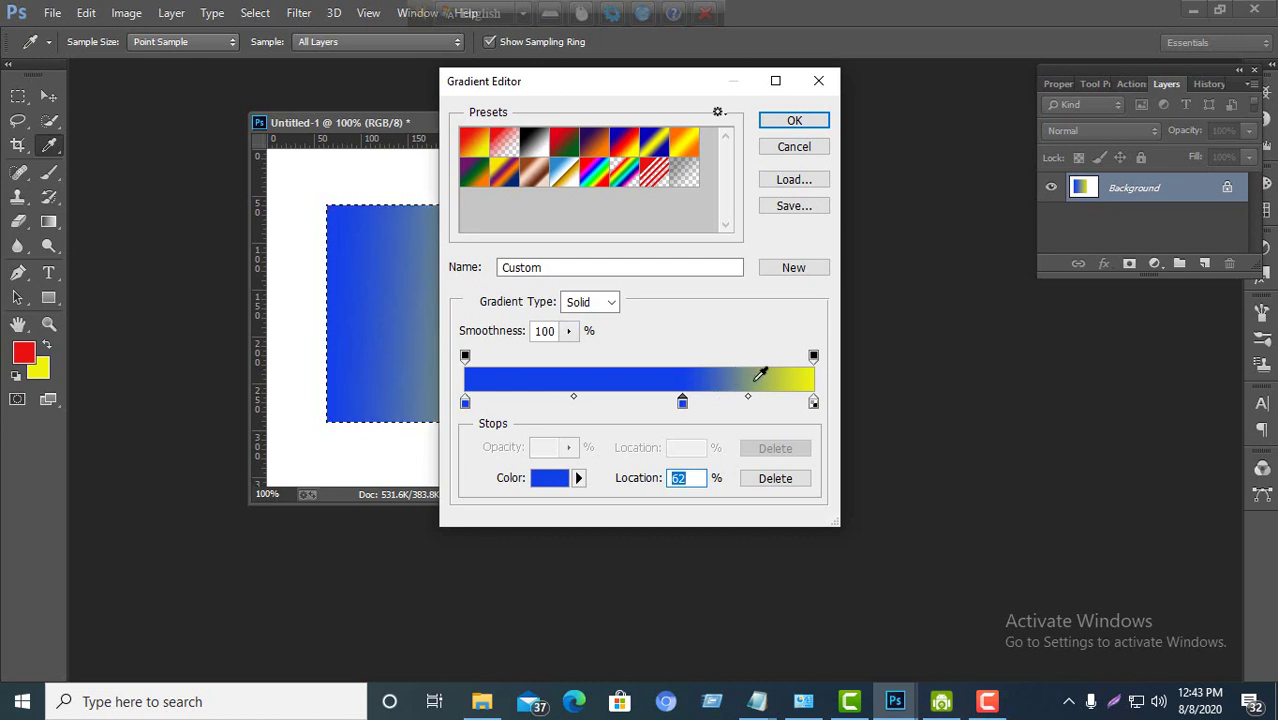
{"action": "left_click_drag", "start_coordinate": [682, 403], "coordinate": [642, 405]}
{"action": "double_click", "coordinate": [690, 478]}
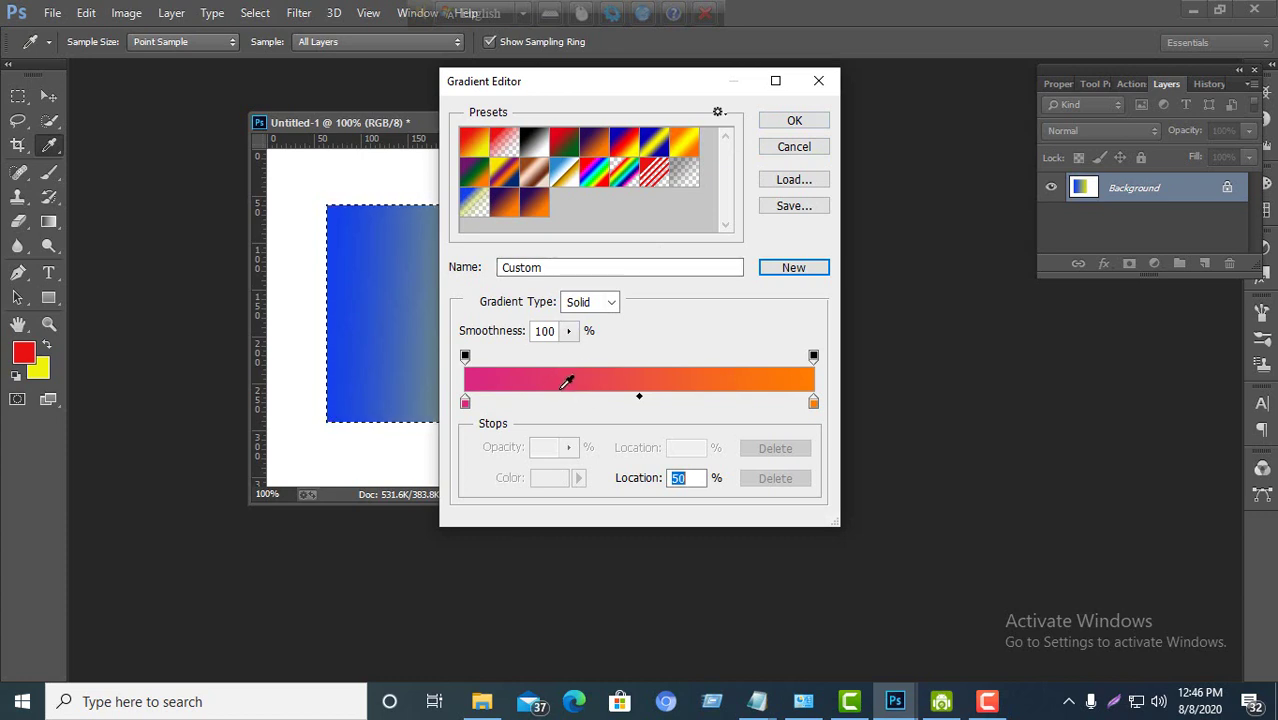
Add a pink colour stop at 26% on the pink-to-orange gradient.
{"action": "left_click", "coordinate": [556, 401]}
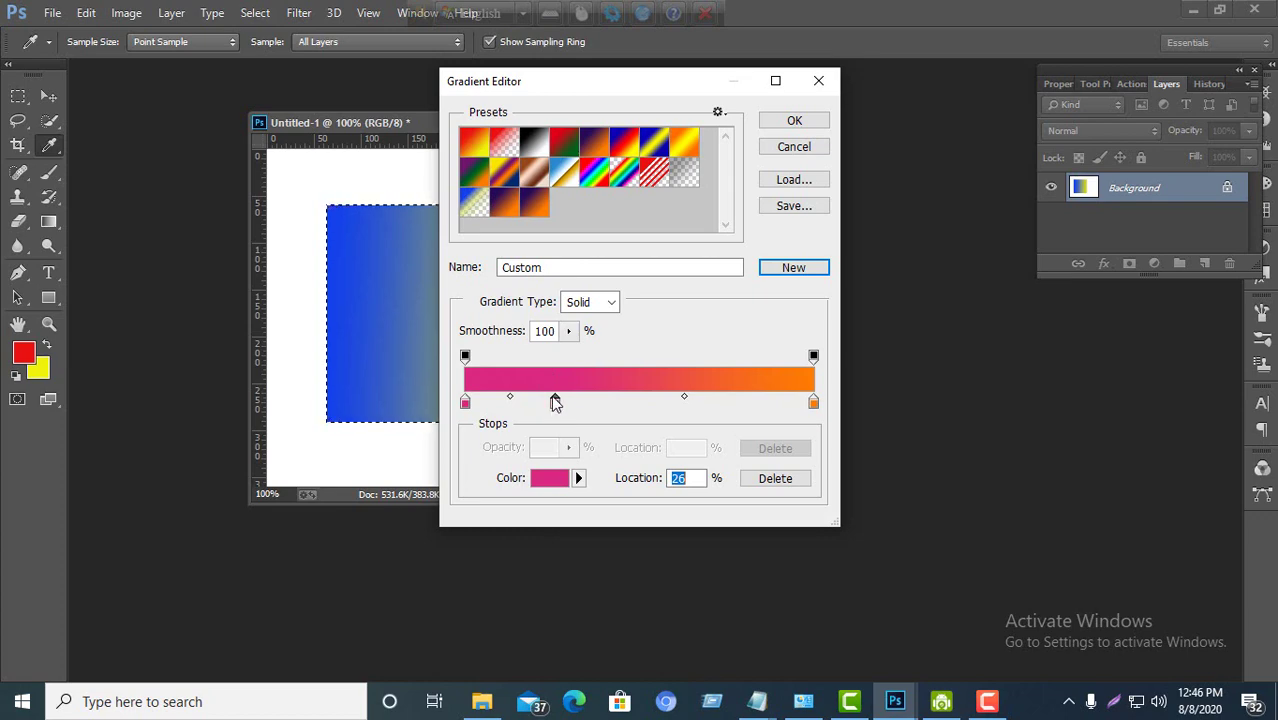
Change the colour of the 26% stop to blue.
{"action": "left_click", "coordinate": [550, 478]}
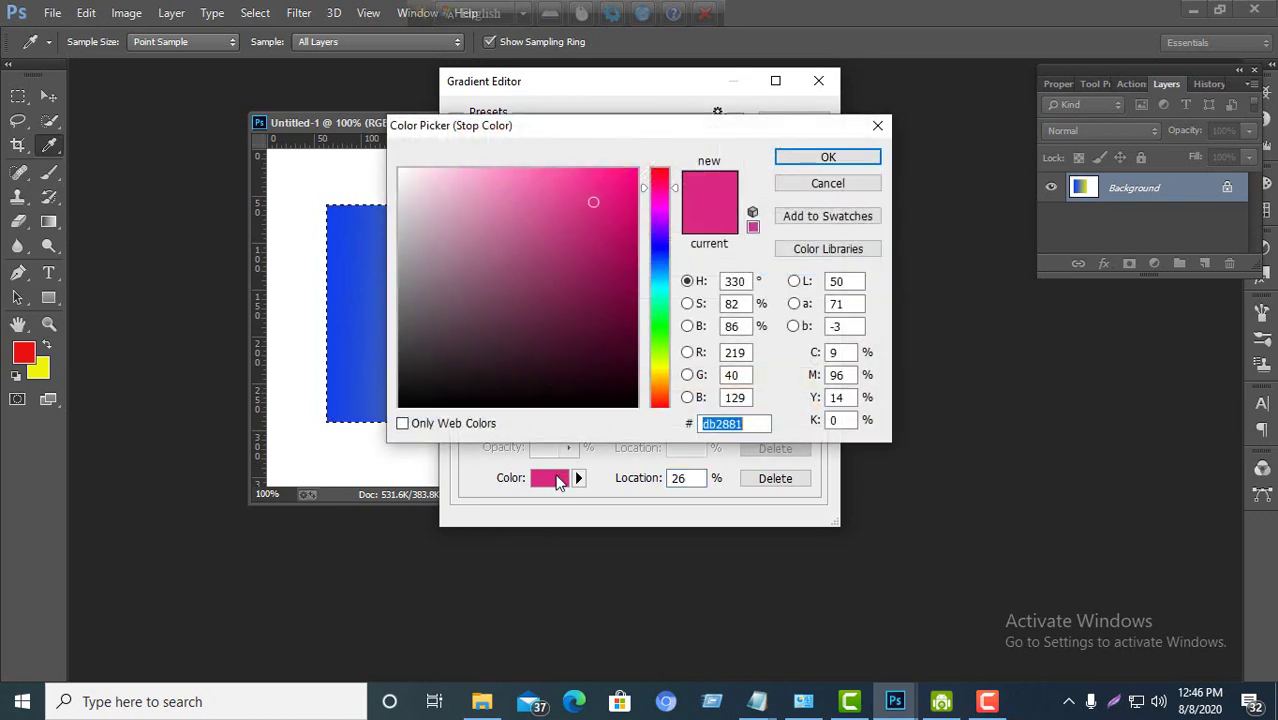
{"action": "left_click", "coordinate": [827, 183]}
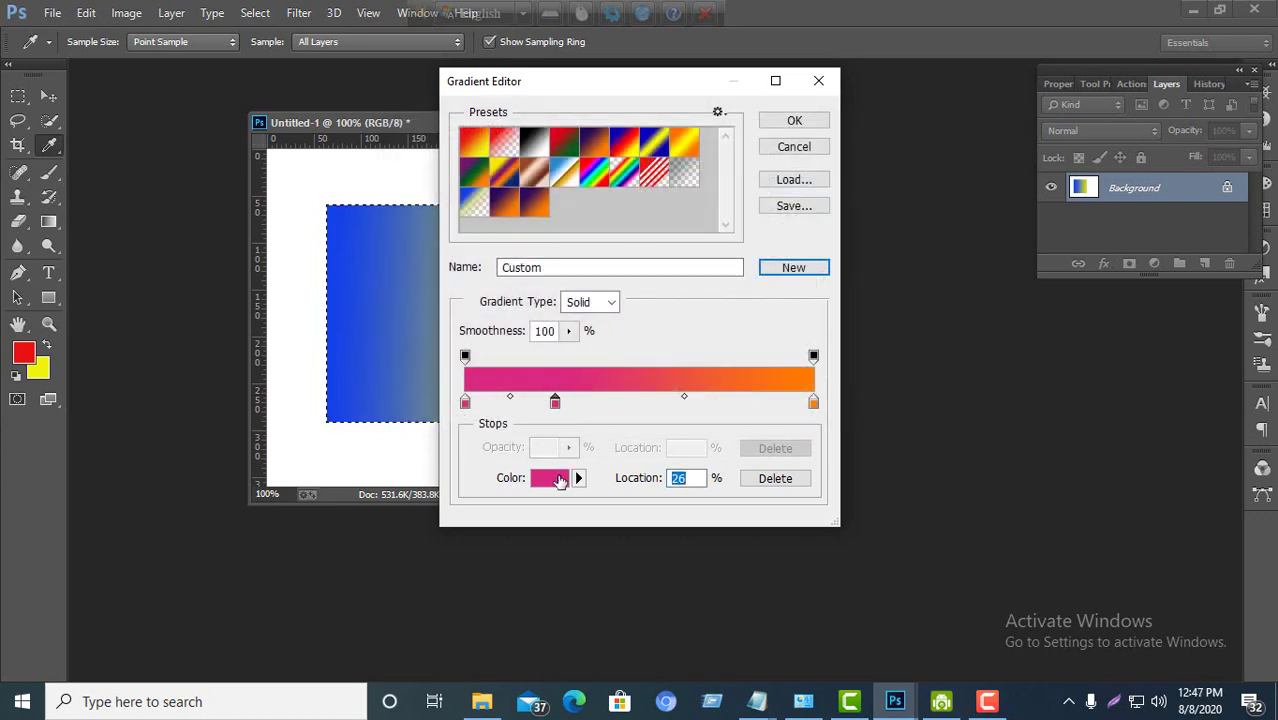
{"action": "left_click", "coordinate": [553, 479]}
{"action": "type", "text": "2857db"}
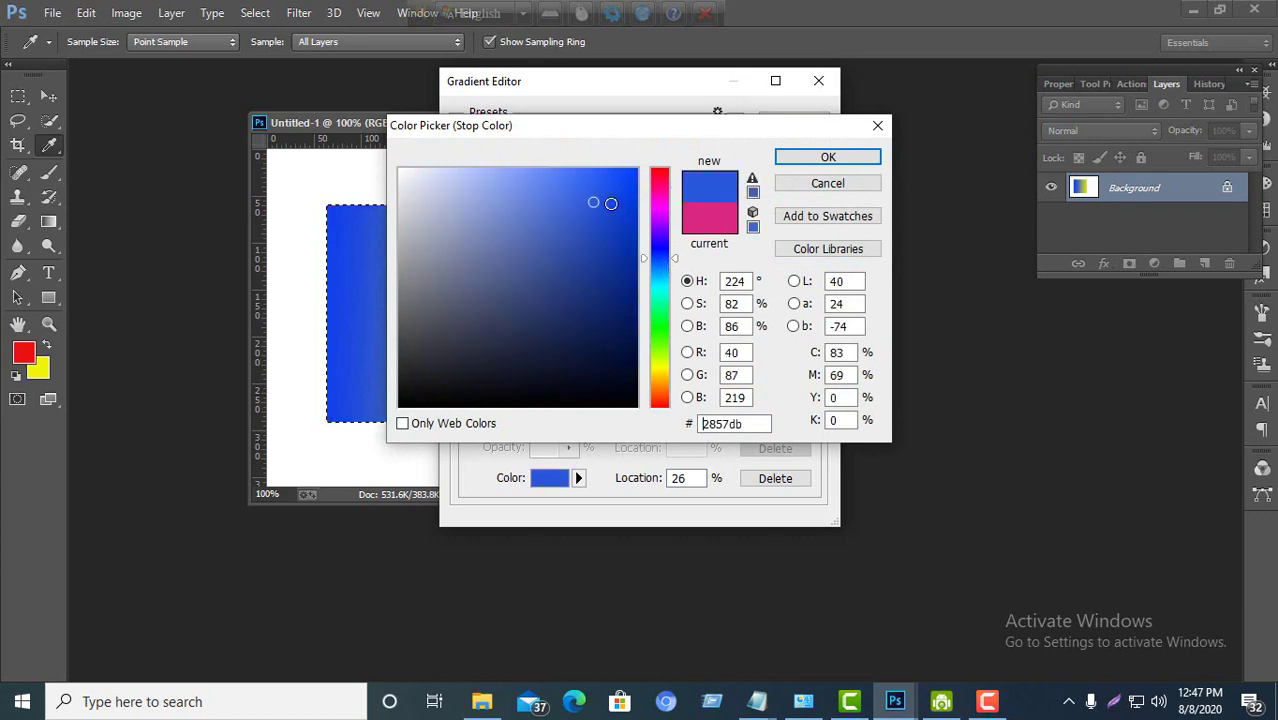
{"action": "left_click", "coordinate": [851, 158]}
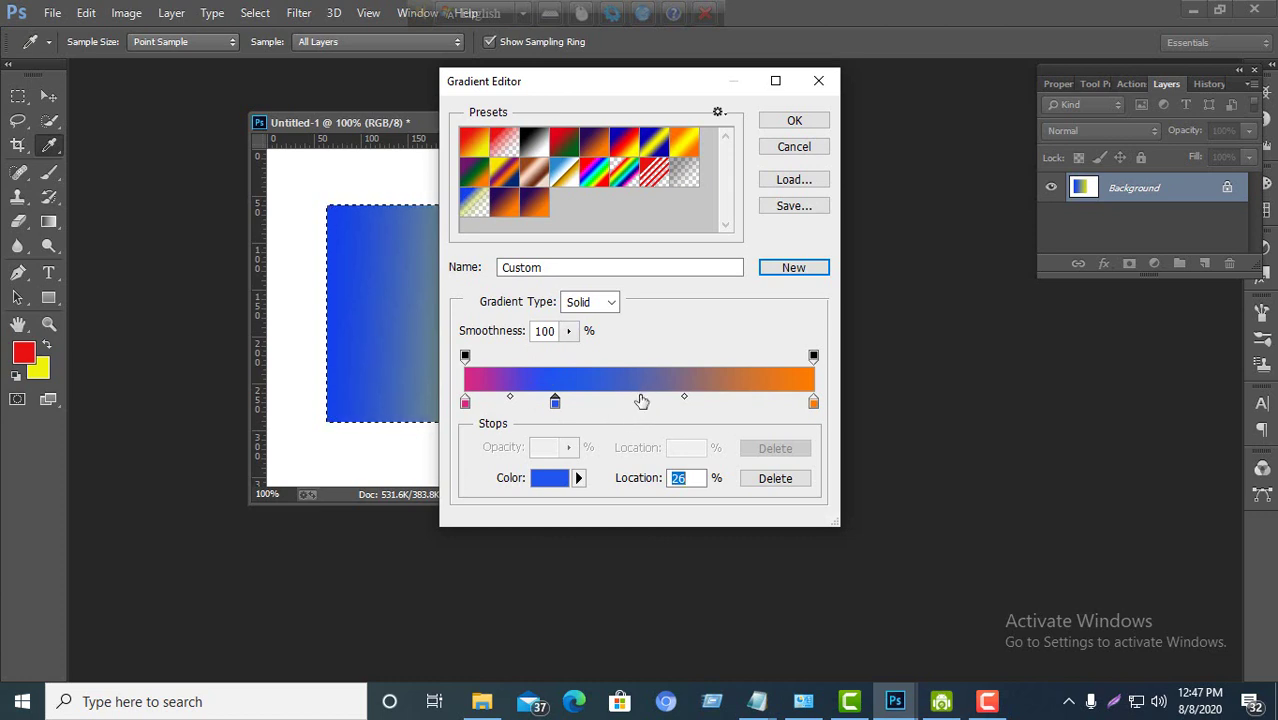
Add a green colour stop at 50%, then move it to 62%.
{"action": "left_click", "coordinate": [641, 401]}
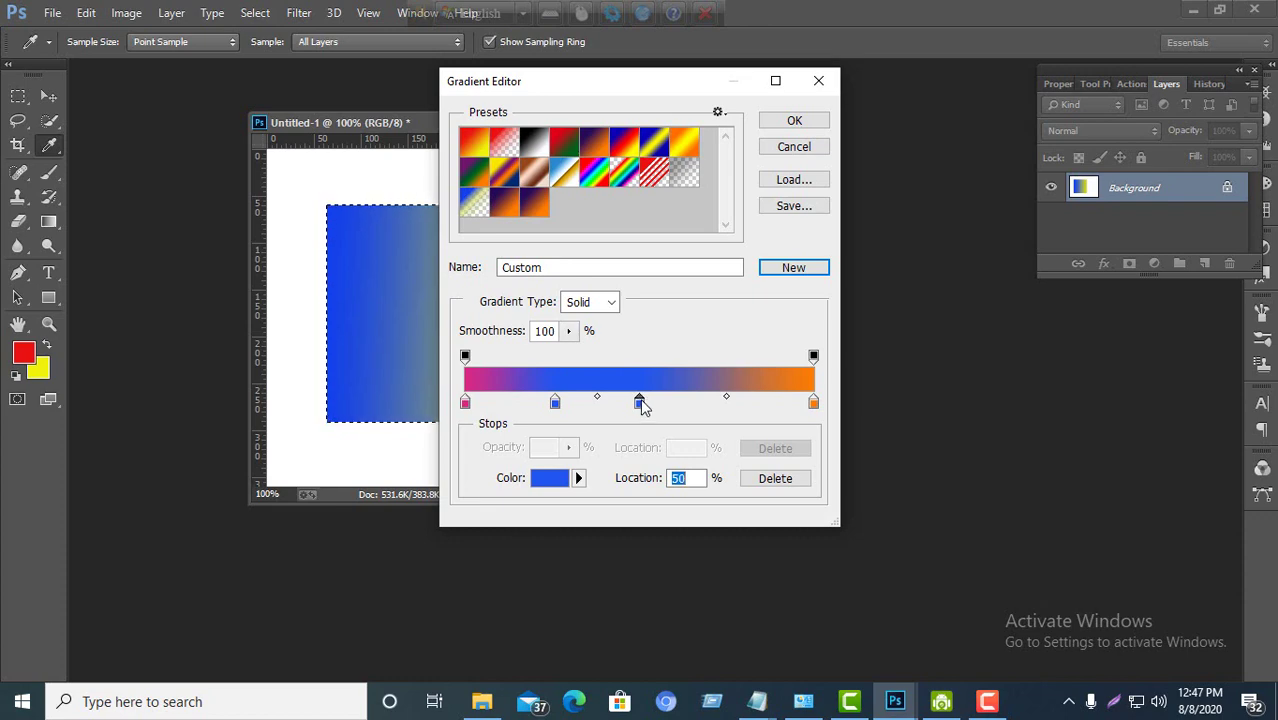
{"action": "left_click", "coordinate": [556, 478]}
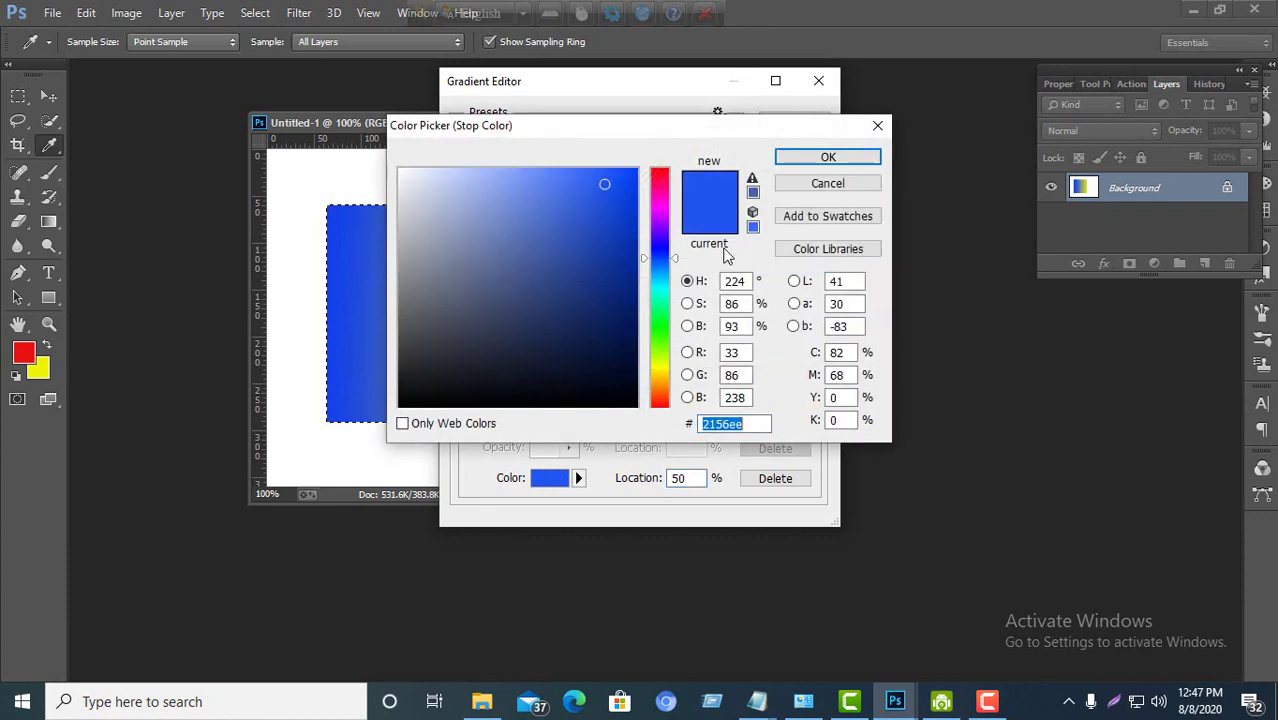
{"action": "left_click", "coordinate": [660, 345]}
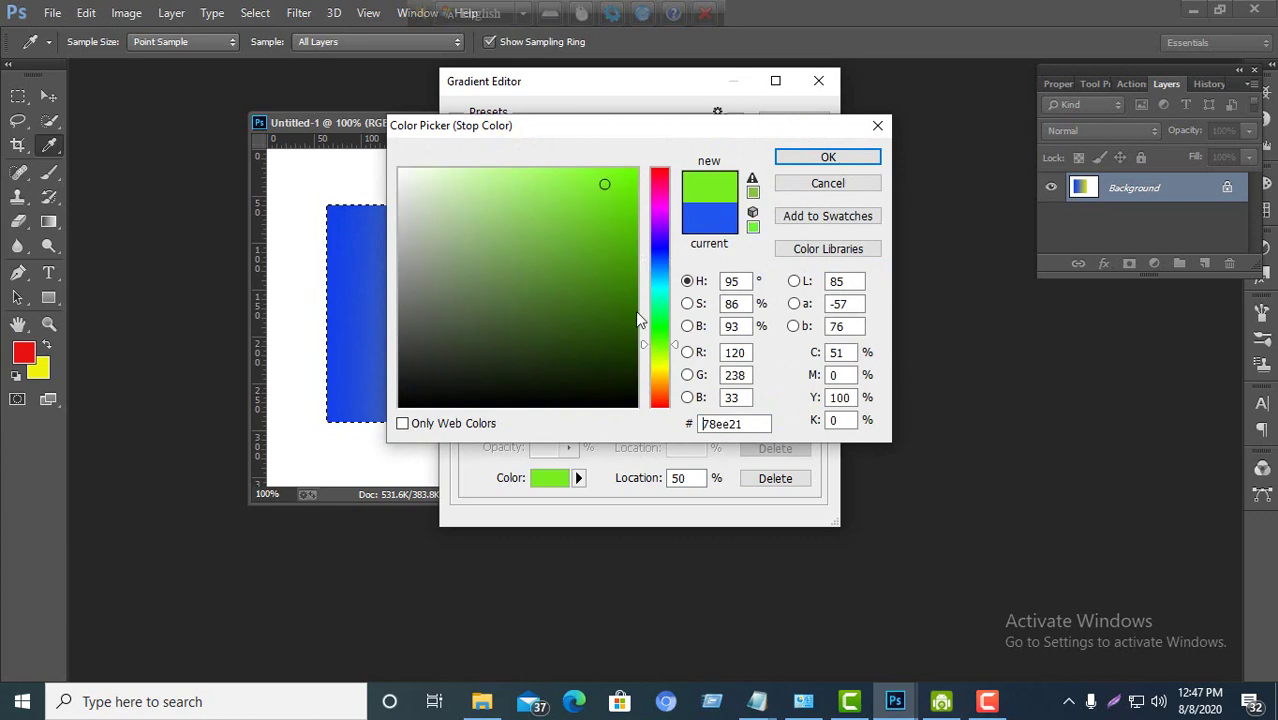
{"action": "left_click", "coordinate": [815, 160]}
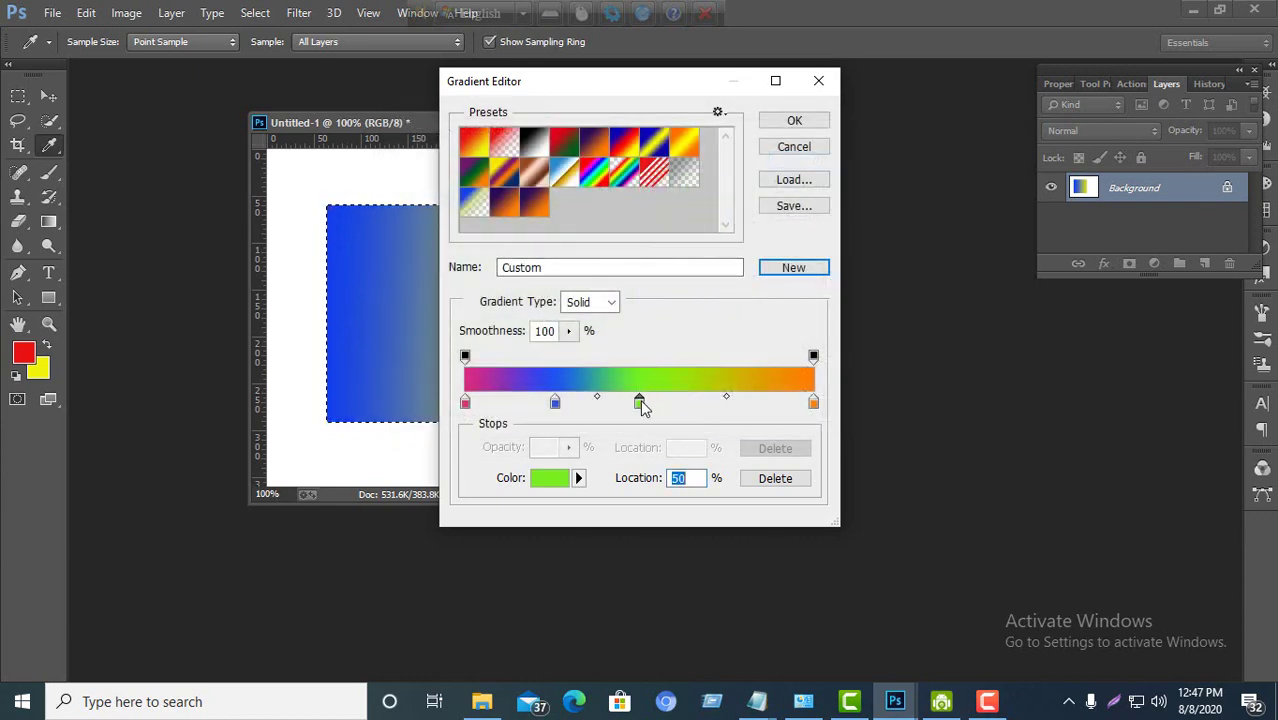
{"action": "left_click_drag", "start_coordinate": [639, 402], "coordinate": [682, 402]}
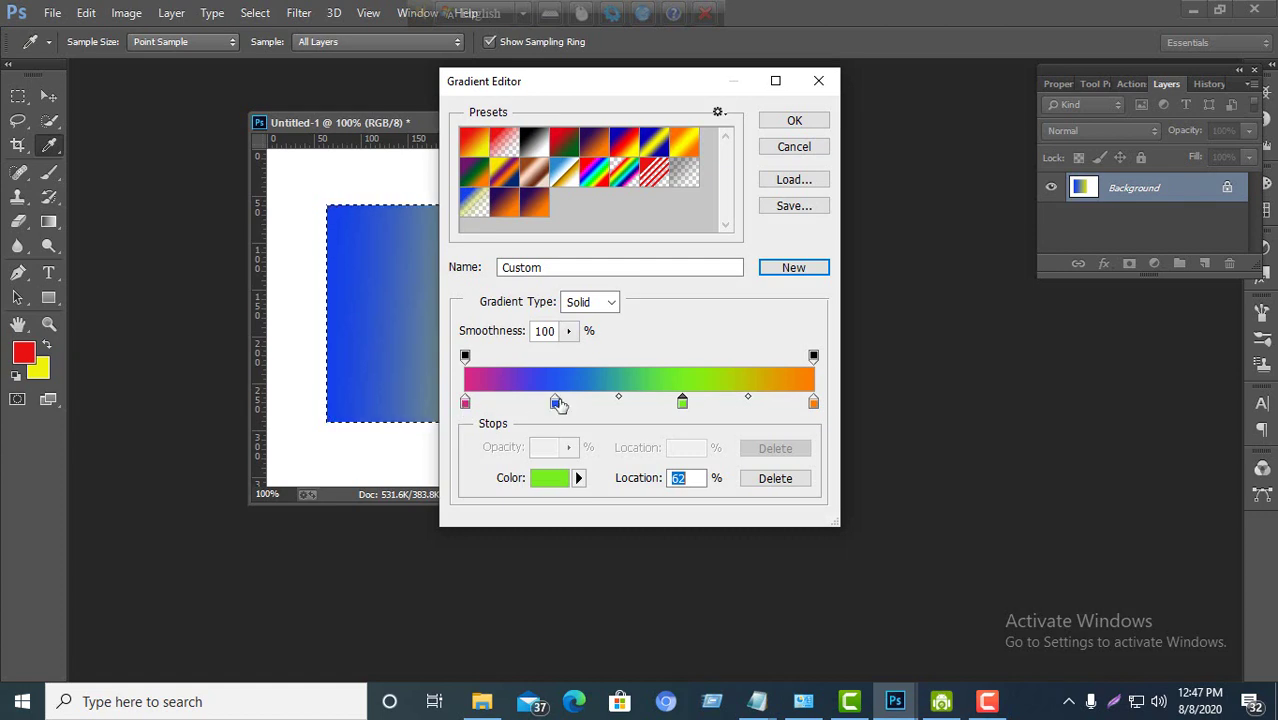
Delete the pink and blue stops, then drag the green stop toward the left end.
{"action": "left_click", "coordinate": [465, 402]}
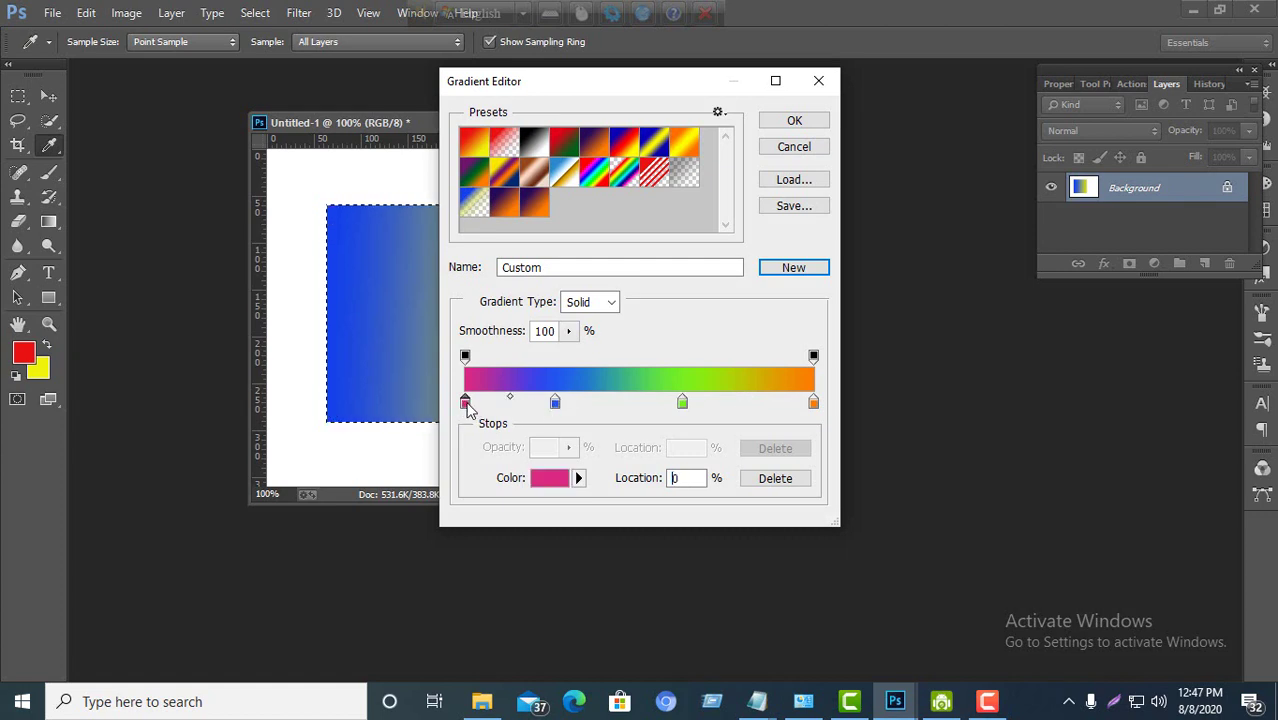
{"action": "left_click", "coordinate": [768, 480]}
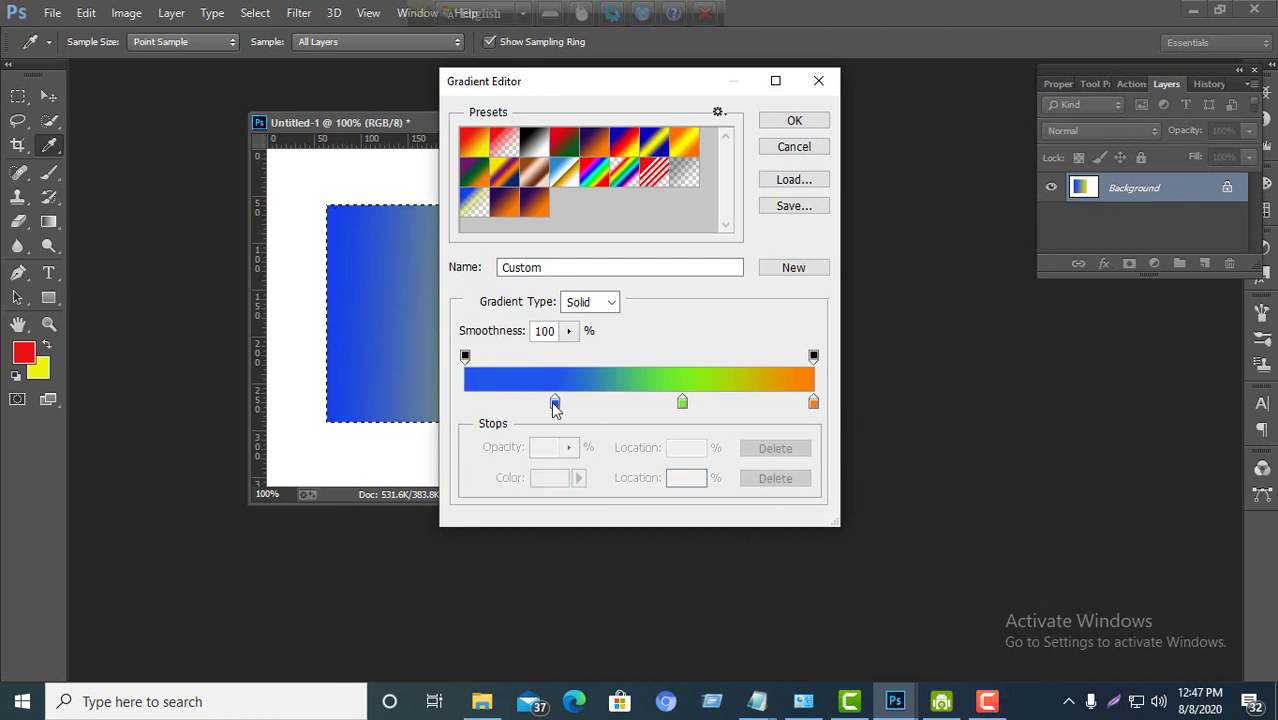
{"action": "left_click", "coordinate": [555, 403]}
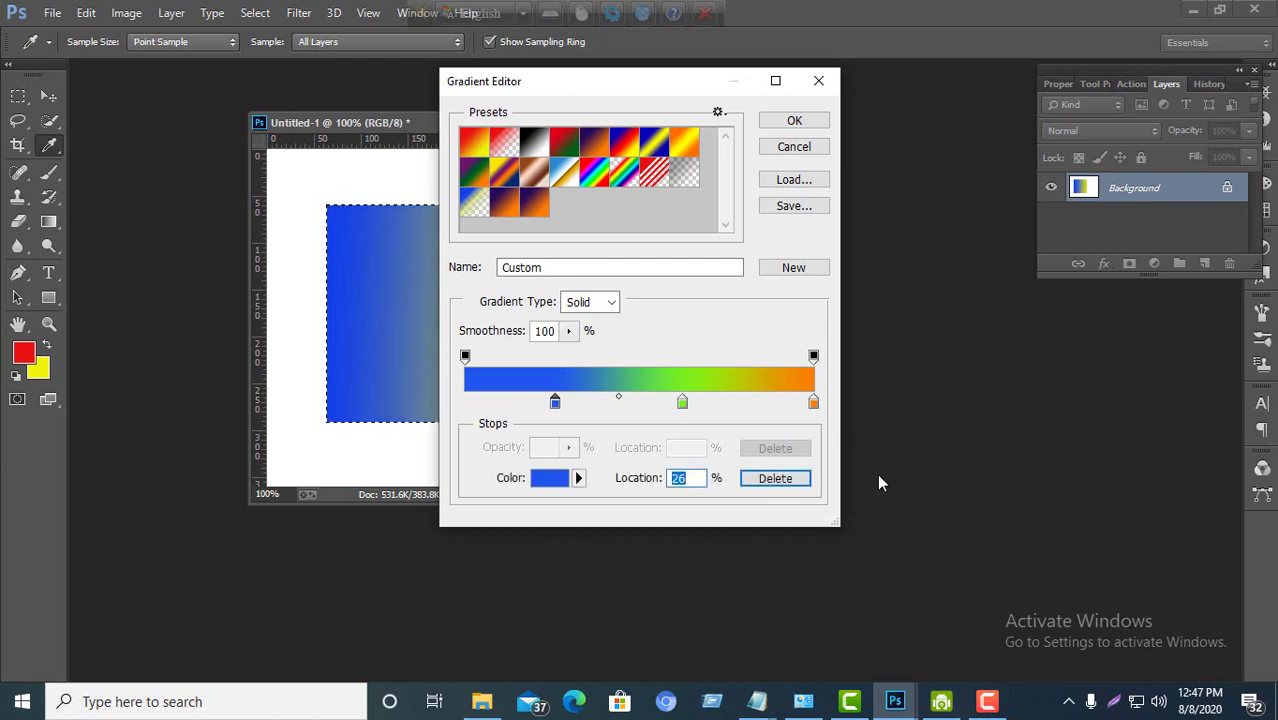
{"action": "left_click", "coordinate": [777, 480]}
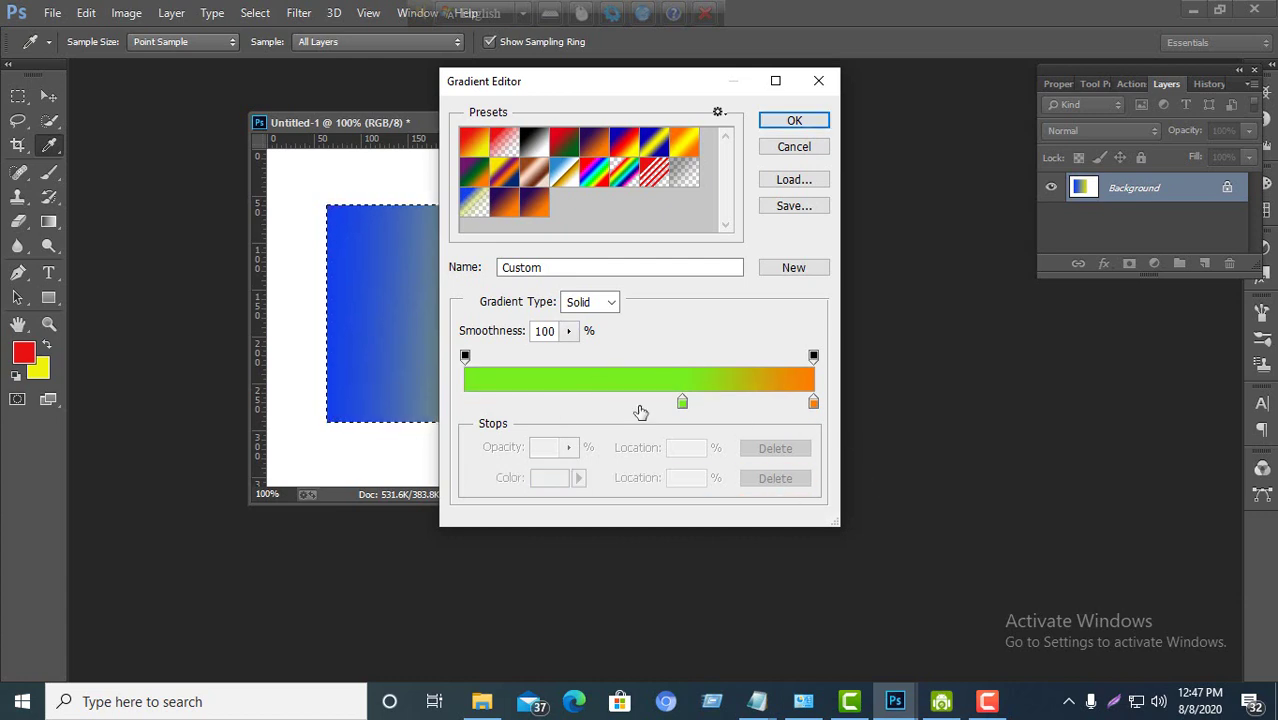
{"action": "left_click_drag", "start_coordinate": [682, 403], "coordinate": [465, 402]}
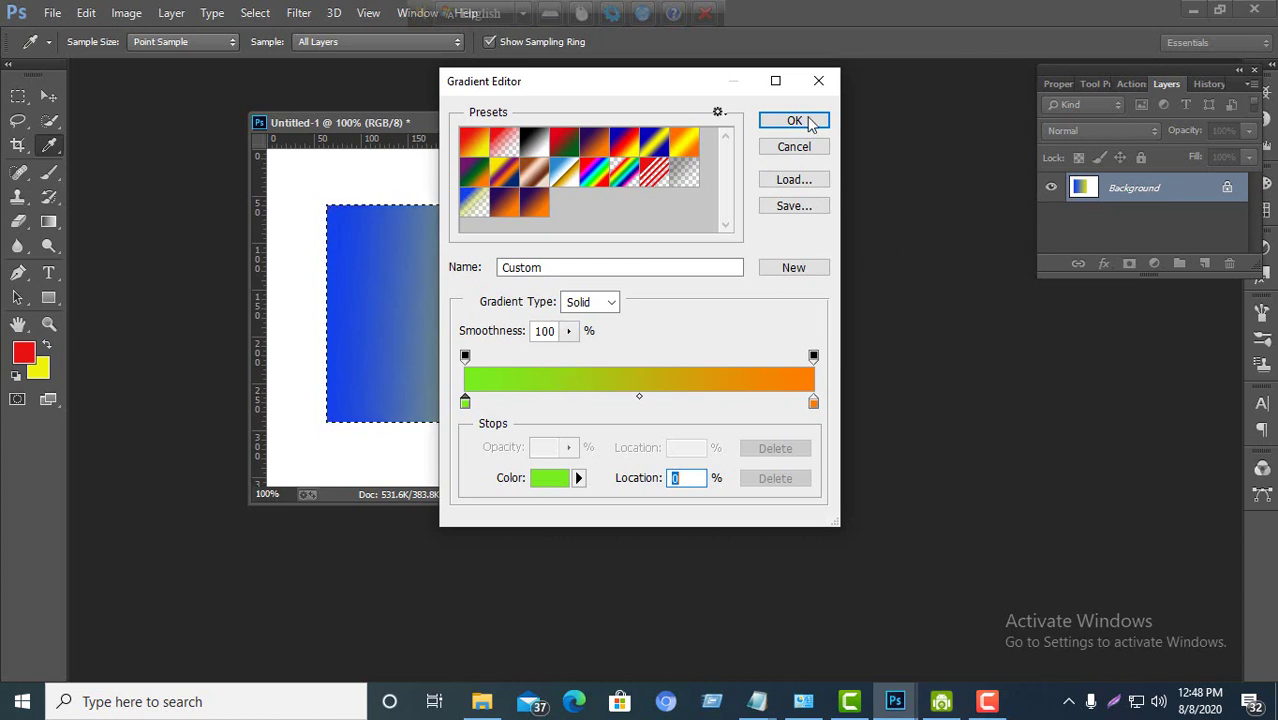
Accept the green-to-orange gradient and close the Gradient Editor with OK.
{"action": "left_click", "coordinate": [815, 148]}
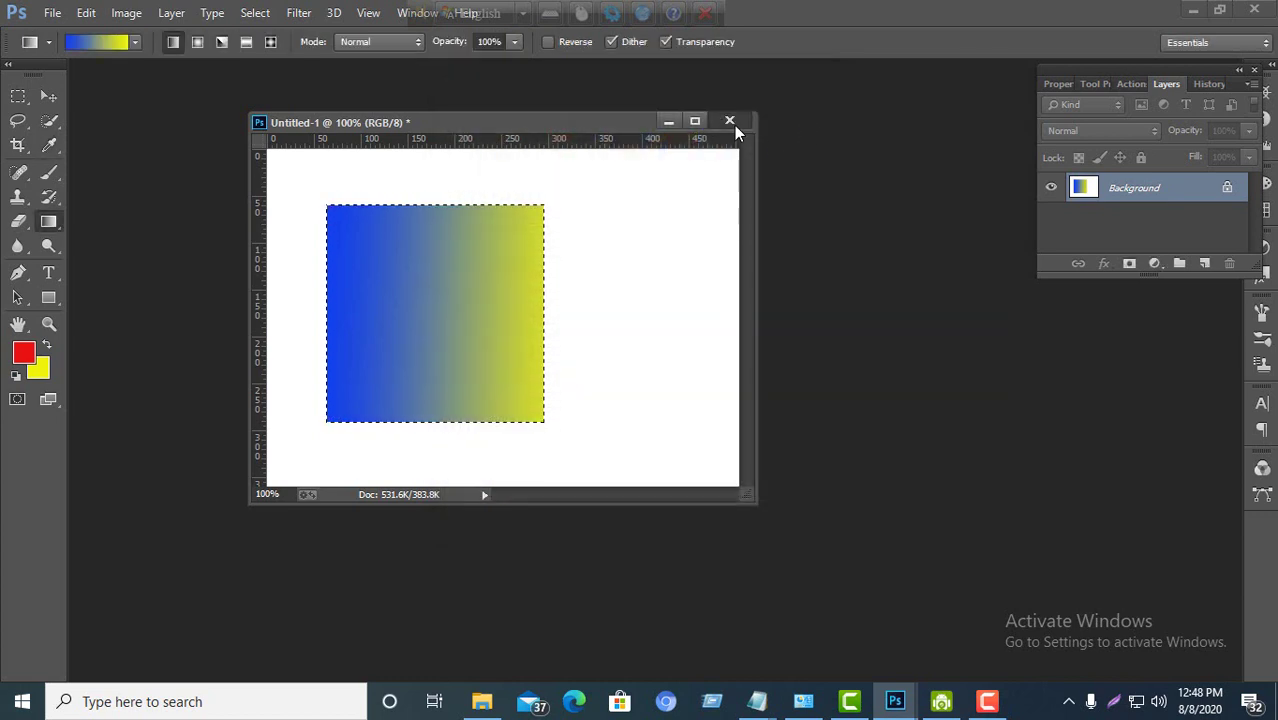
Close the Untitled-1 document without saving its changes.
{"action": "left_click", "coordinate": [730, 121]}
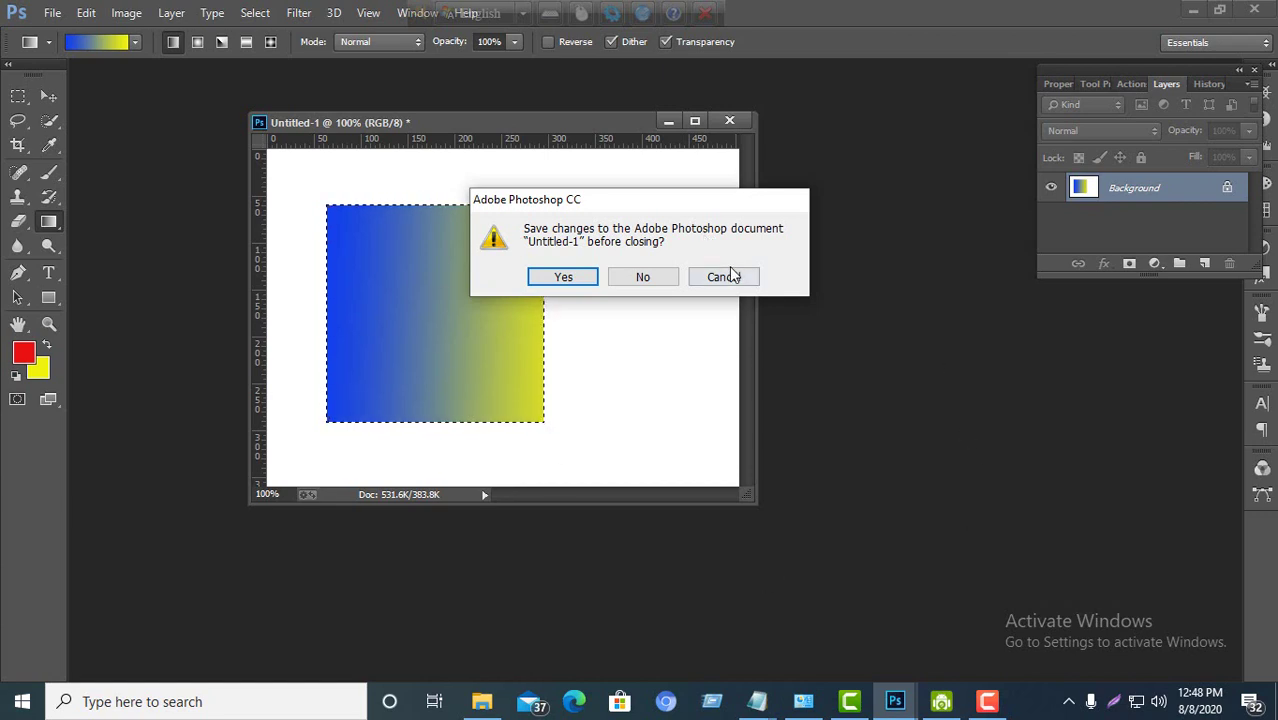
{"action": "left_click", "coordinate": [643, 277]}
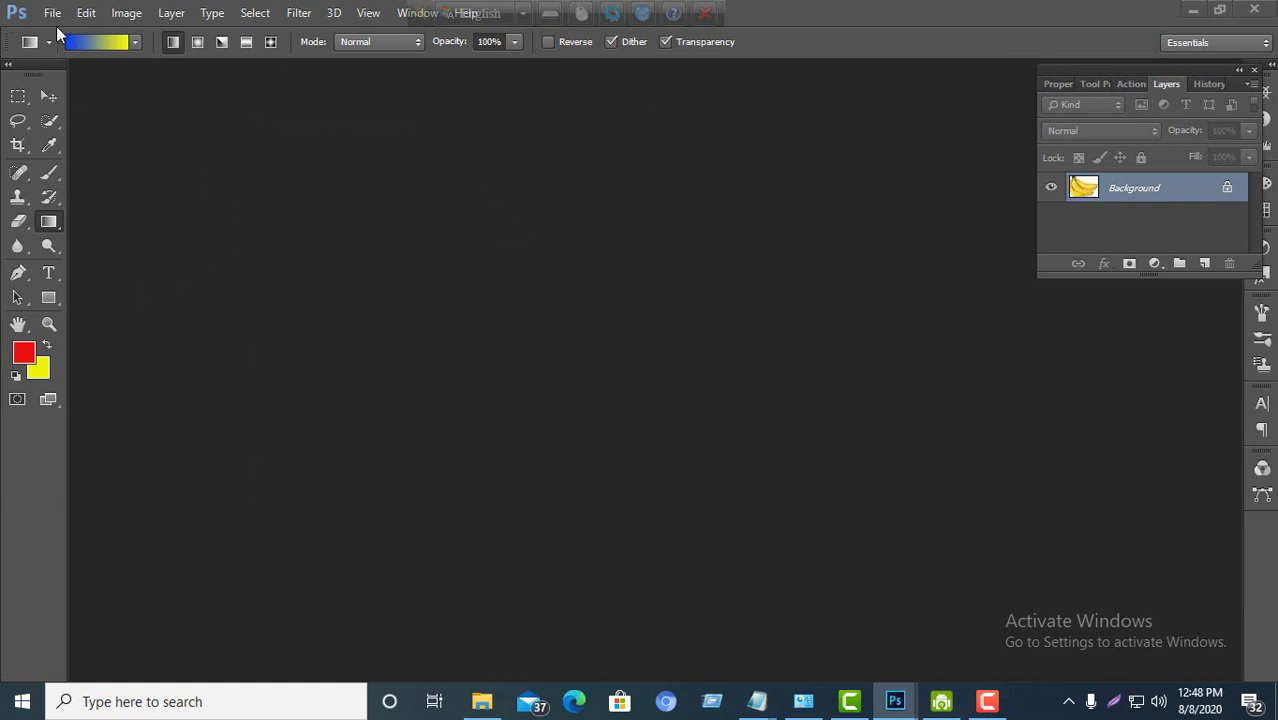
Open the baby photo ujg.jpg from the Desktop via File > Open.
{"action": "left_click", "coordinate": [49, 14]}
{"action": "left_click", "coordinate": [70, 51]}
{"action": "scroll", "coordinate": [336, 365], "scroll_direction": "down", "scroll_amount": 5}
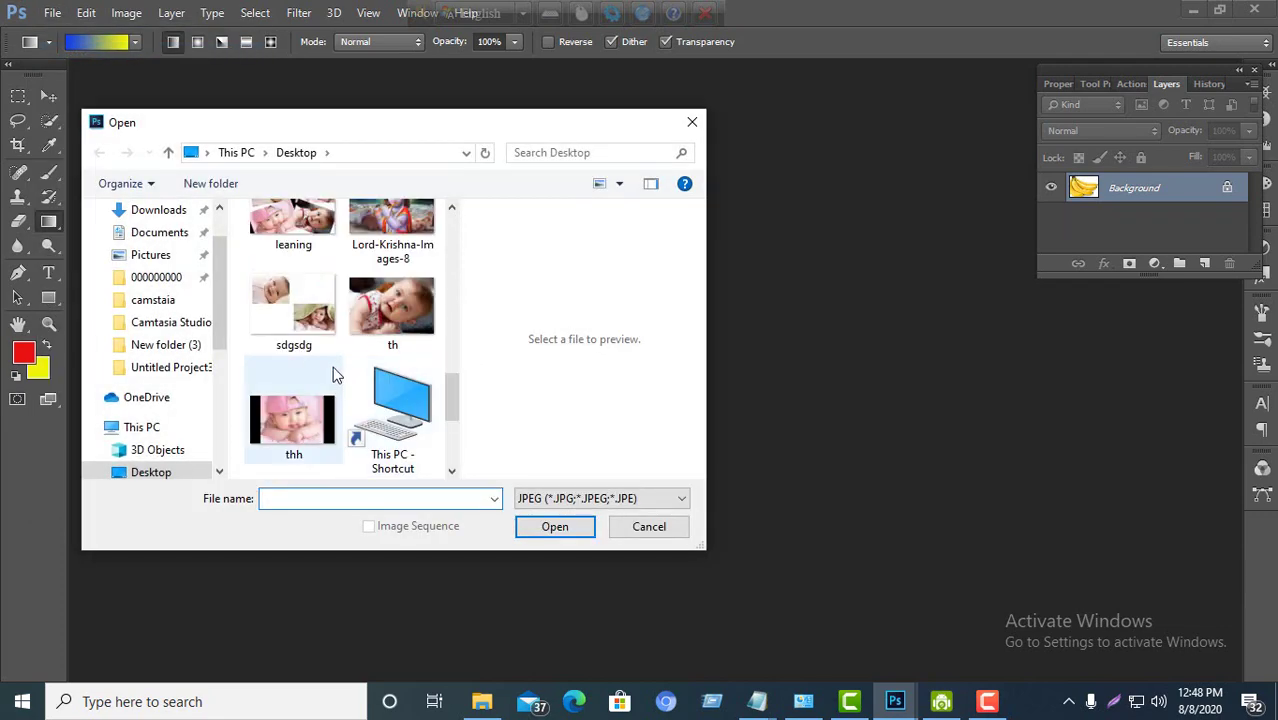
{"action": "scroll", "coordinate": [337, 371], "scroll_direction": "down", "scroll_amount": 2}
{"action": "scroll", "coordinate": [305, 400], "scroll_direction": "up", "scroll_amount": 1}
{"action": "scroll", "coordinate": [320, 360], "scroll_direction": "up", "scroll_amount": 3}
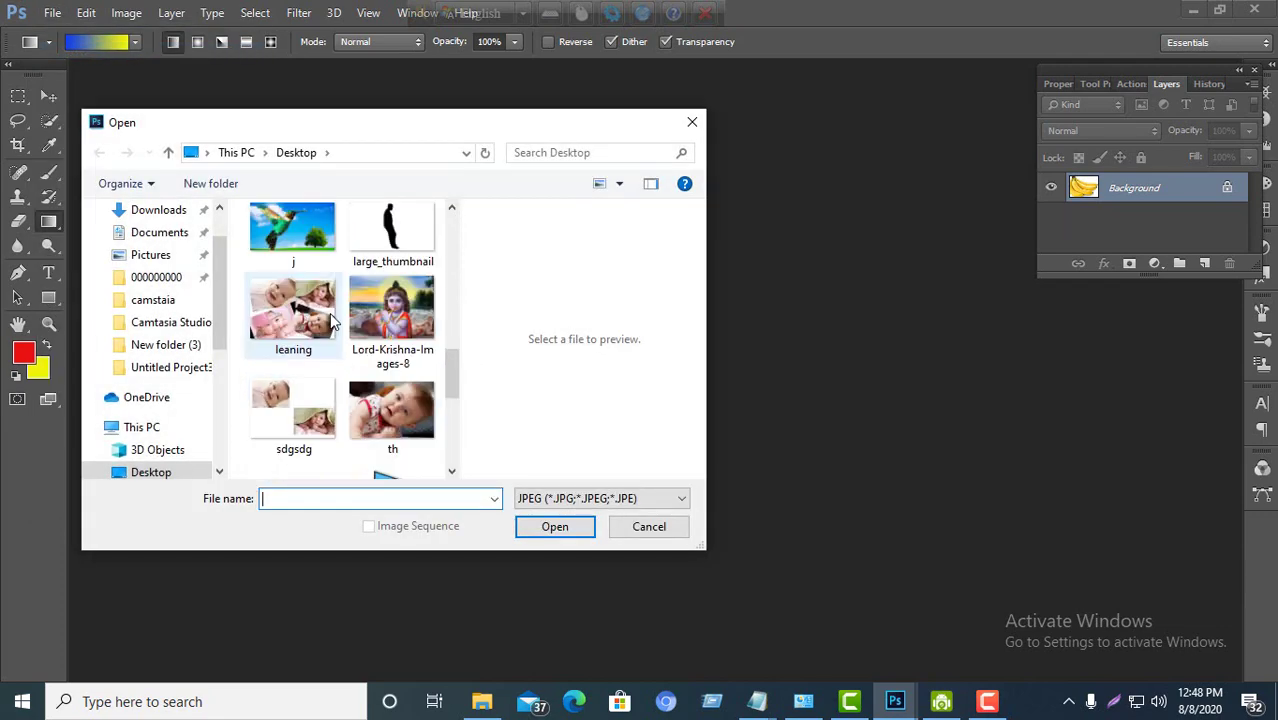
{"action": "scroll", "coordinate": [346, 307], "scroll_direction": "up", "scroll_amount": 3}
{"action": "scroll", "coordinate": [330, 365], "scroll_direction": "down", "scroll_amount": 3}
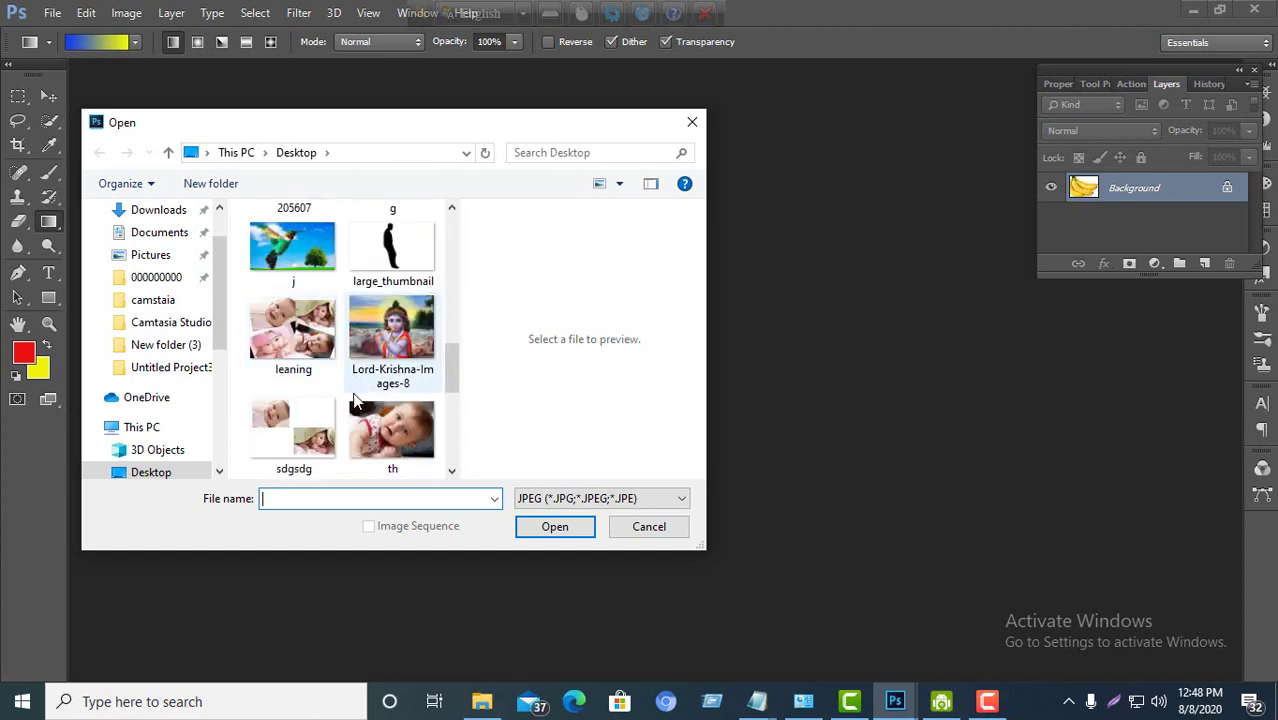
{"action": "scroll", "coordinate": [345, 395], "scroll_direction": "down", "scroll_amount": 2}
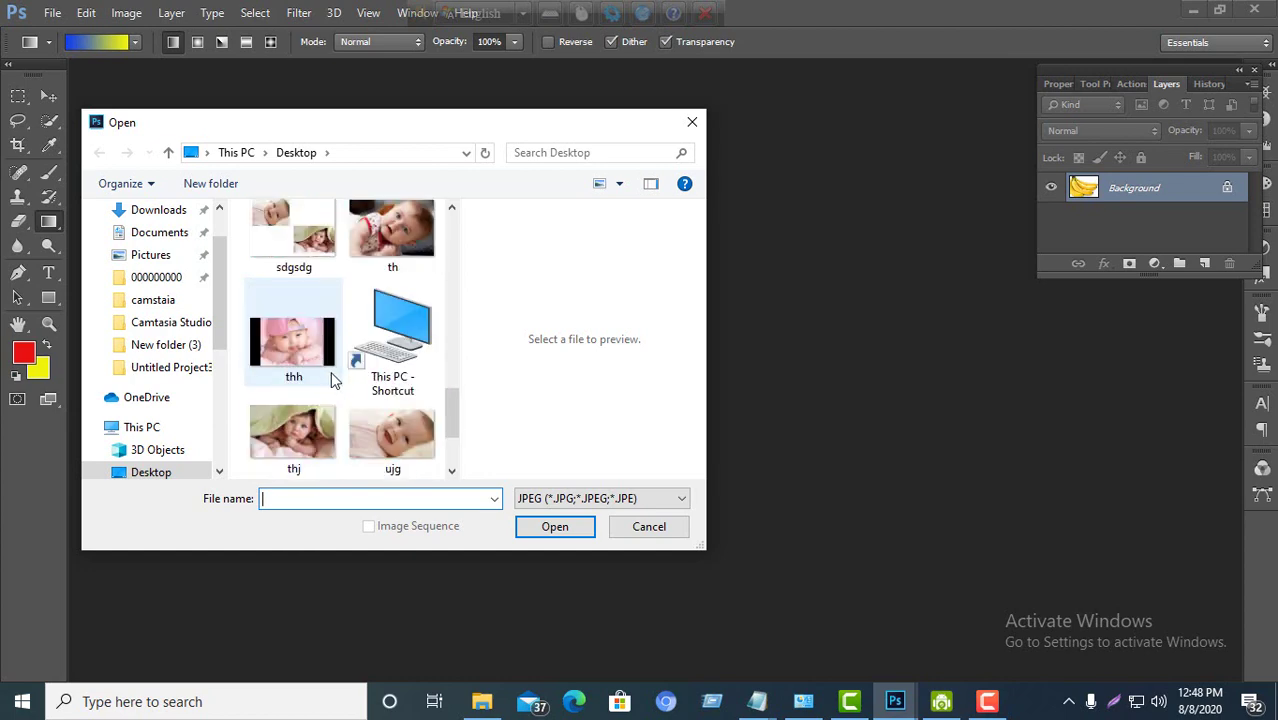
{"action": "left_click", "coordinate": [386, 438]}
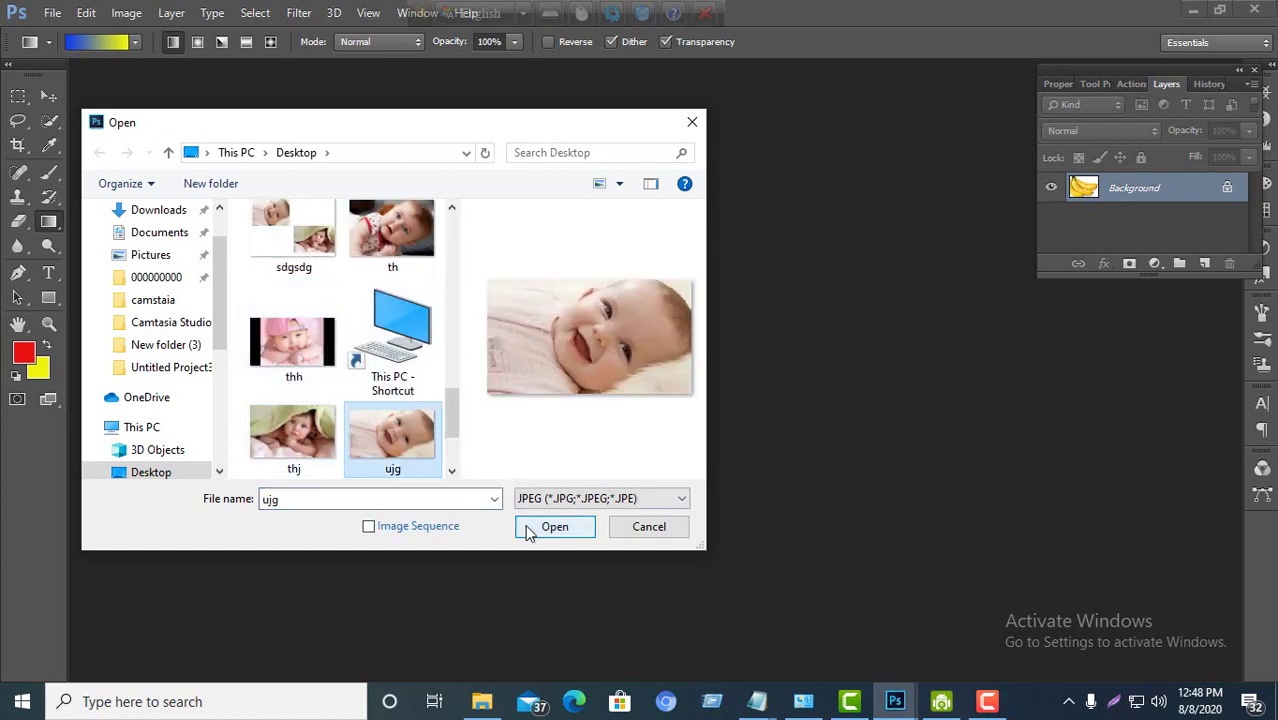
{"action": "left_click", "coordinate": [530, 527]}
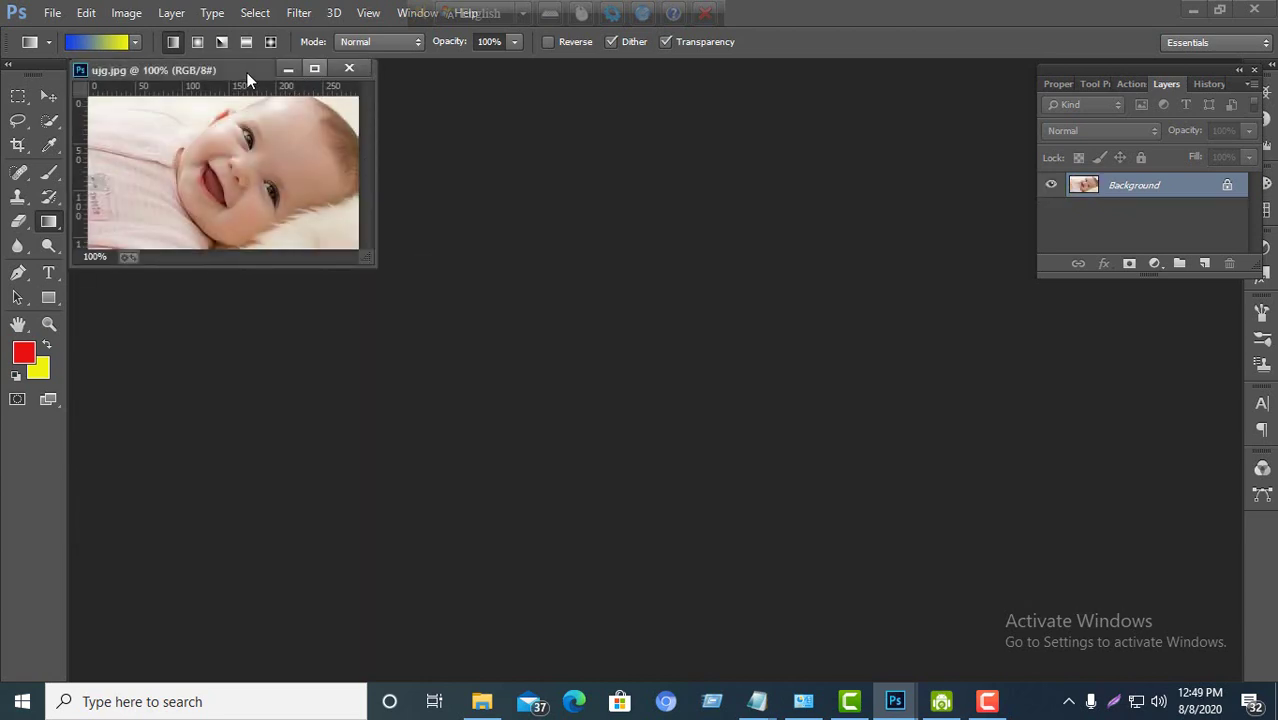
Drag the ujg.jpg document window to the middle of the workspace.
{"action": "left_click_drag", "start_coordinate": [238, 72], "coordinate": [454, 162]}
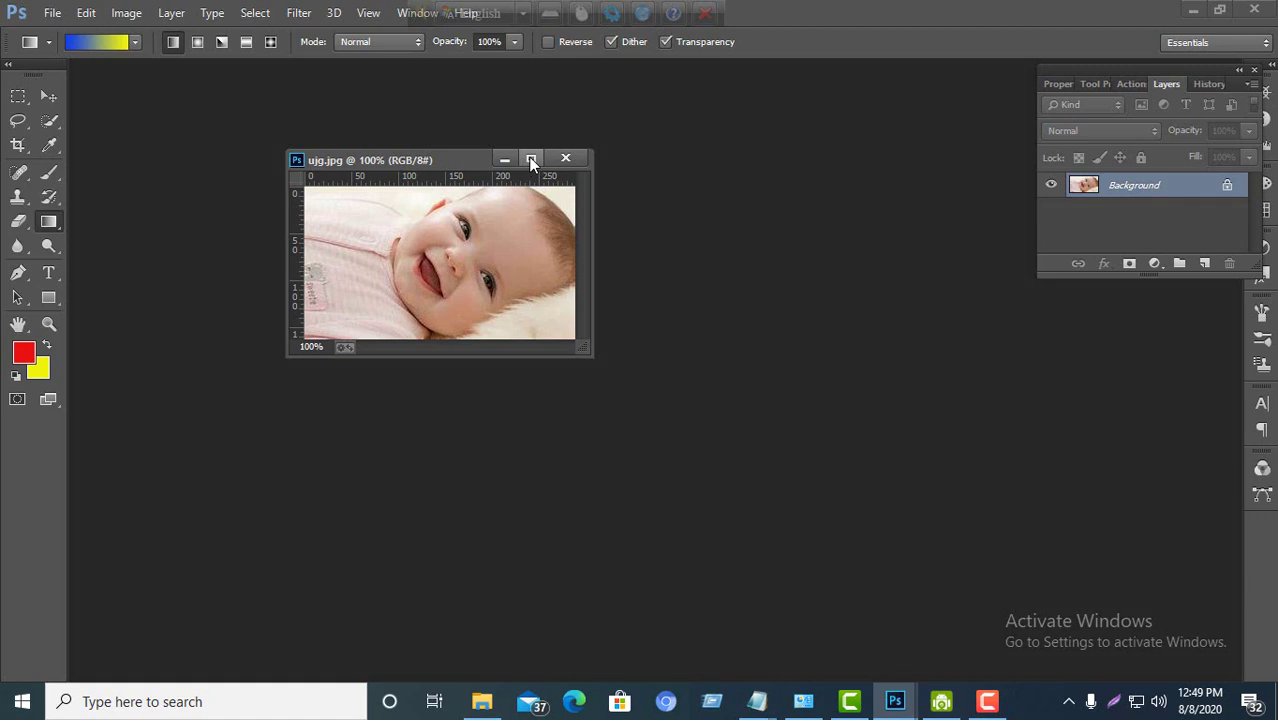
{"action": "left_click_drag", "start_coordinate": [464, 161], "coordinate": [518, 173]}
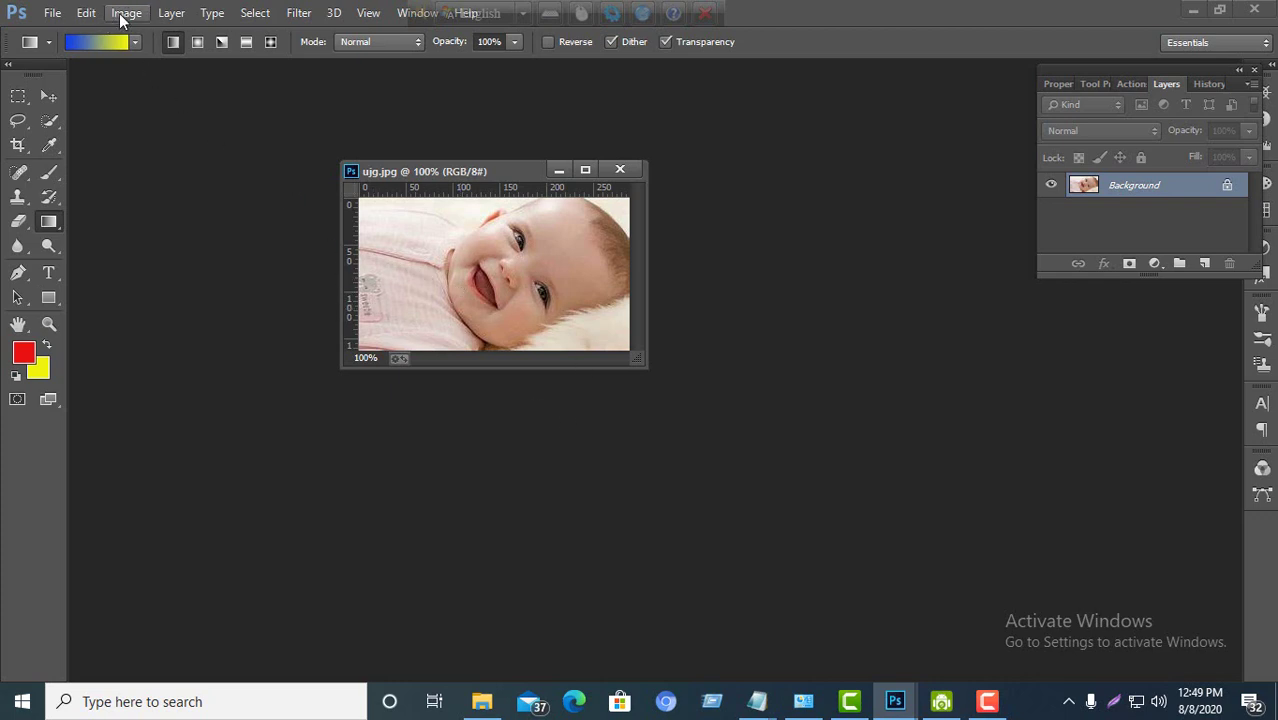
Open Image > Adjustments > Brightness/Contrast for the ujg.jpg photo.
{"action": "left_click", "coordinate": [122, 14]}
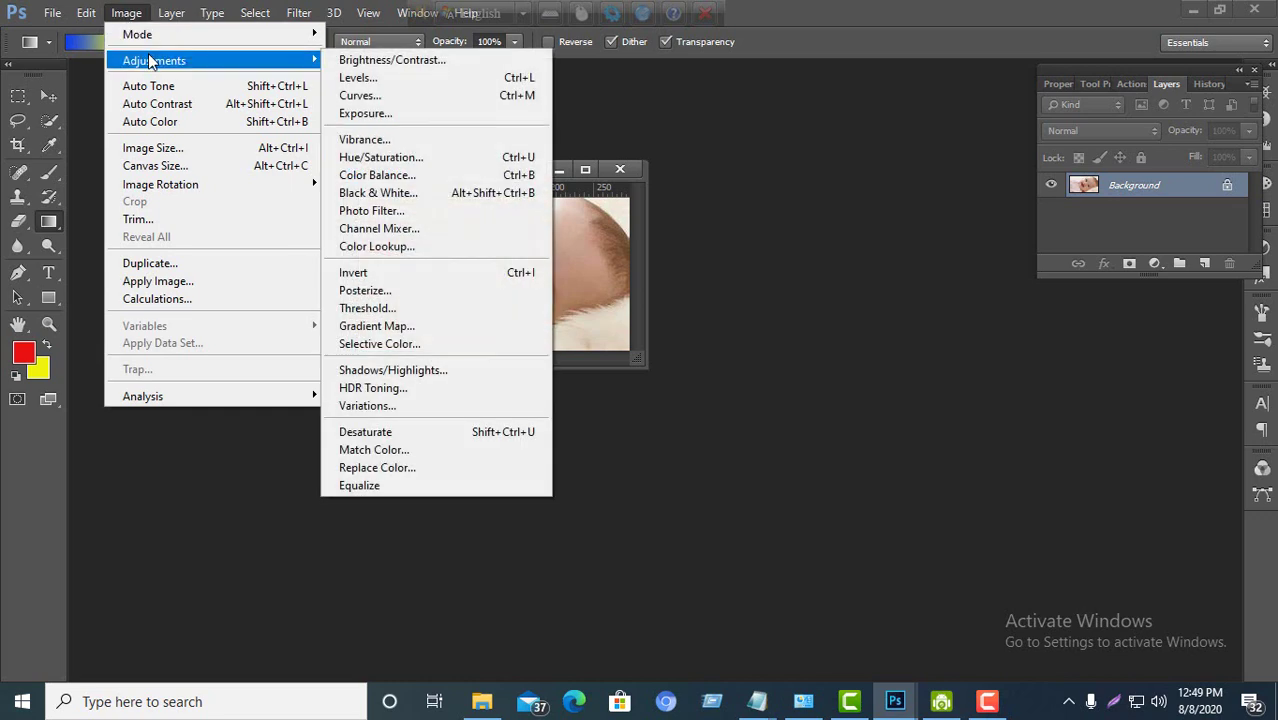
{"action": "mouse_move", "coordinate": [154, 60]}
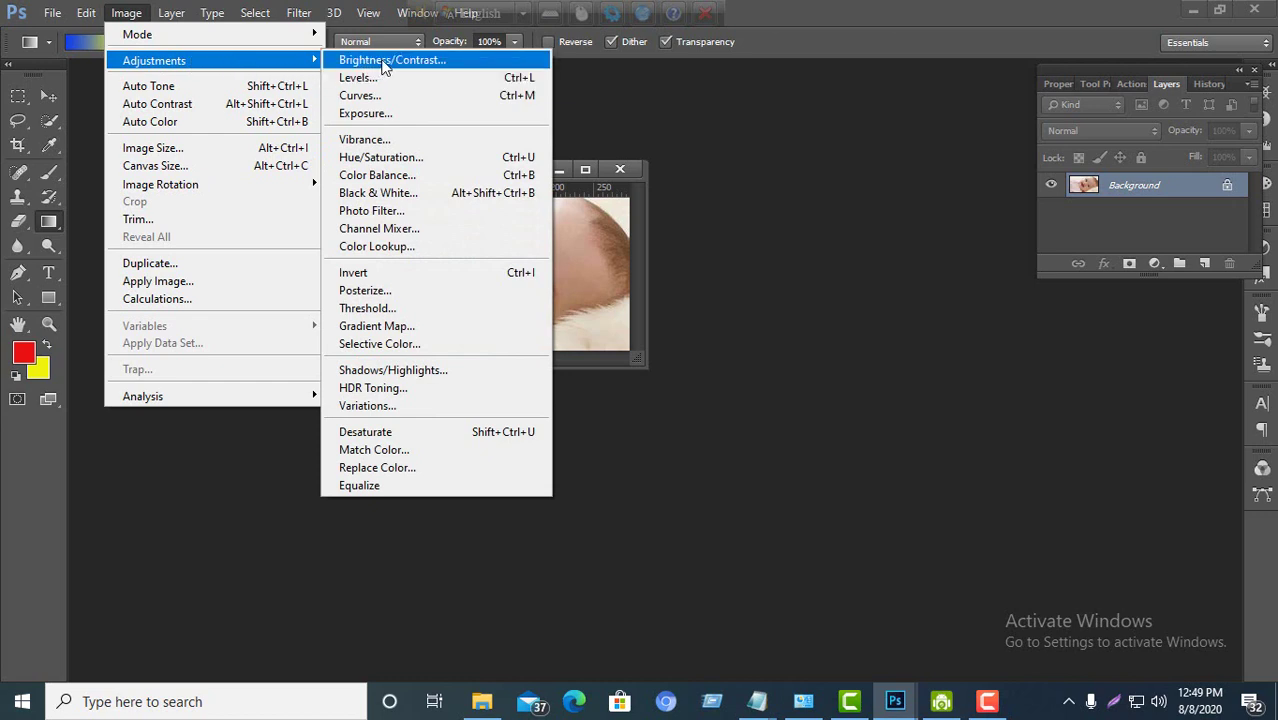
{"action": "left_click", "coordinate": [385, 62]}
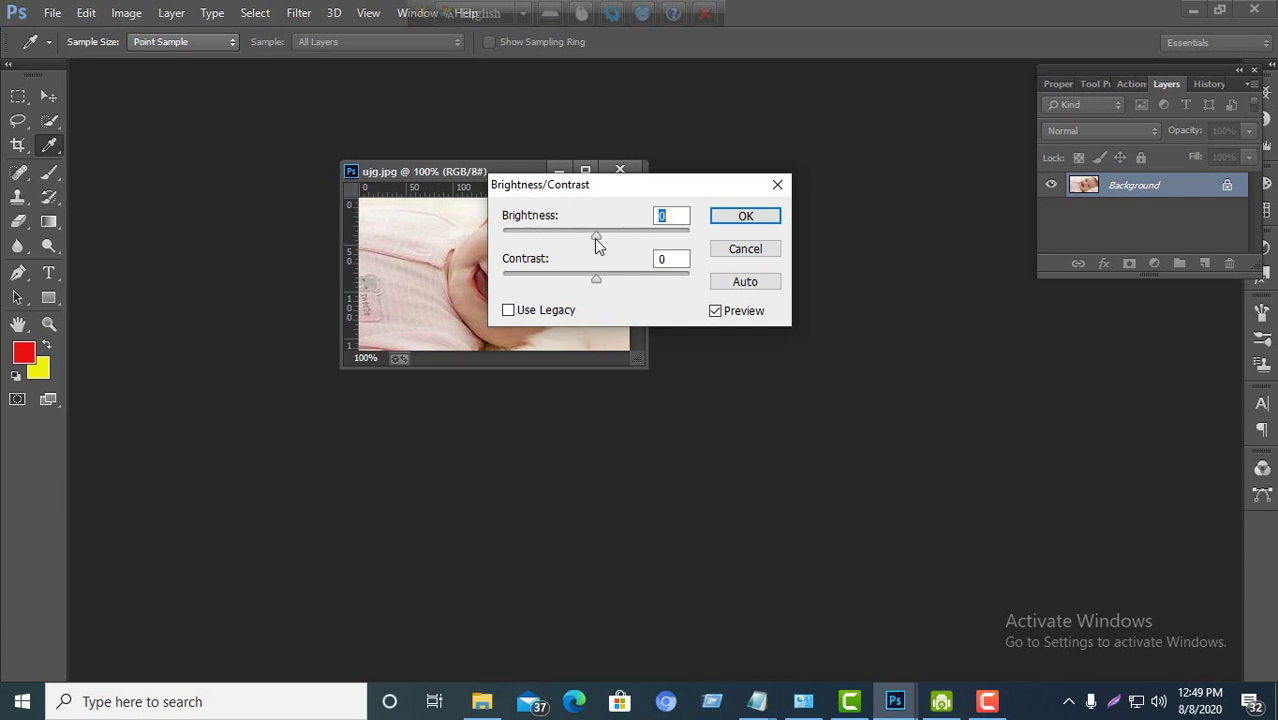
Set Brightness to 53 and Contrast to 25, moving the dialog aside to preview.
{"action": "mouse_move", "coordinate": [595, 234]}
{"action": "left_mouse_down"}
{"action": "mouse_move", "coordinate": [607, 239]}
{"action": "mouse_move", "coordinate": [573, 242]}
{"action": "mouse_move", "coordinate": [603, 240]}
{"action": "left_mouse_up"}
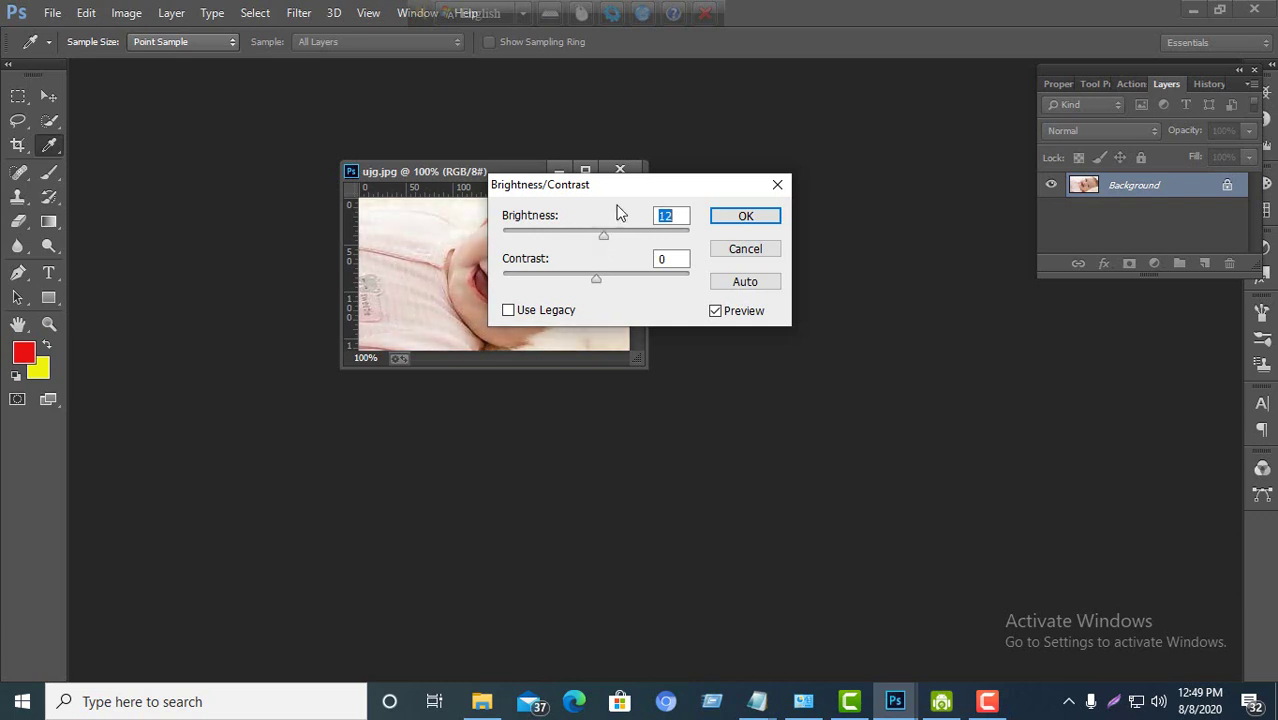
{"action": "left_click_drag", "start_coordinate": [616, 192], "coordinate": [805, 182]}
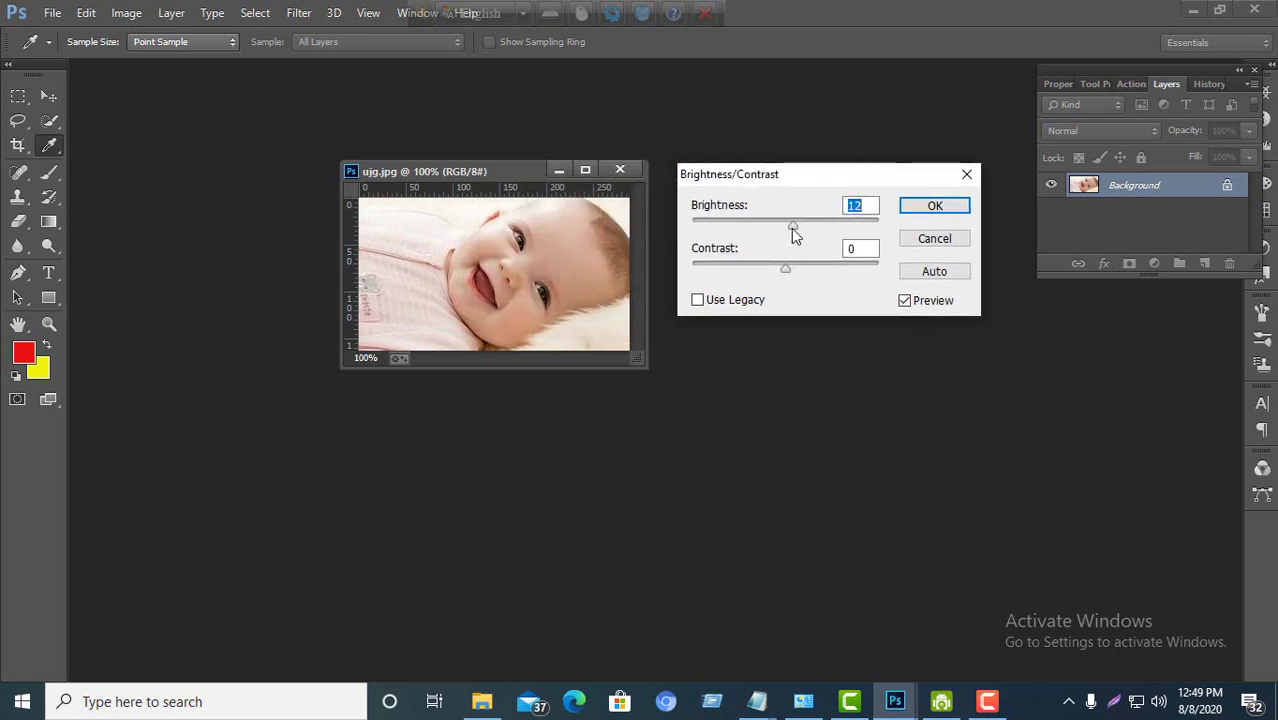
{"action": "mouse_move", "coordinate": [791, 228]}
{"action": "left_mouse_down"}
{"action": "mouse_move", "coordinate": [770, 228]}
{"action": "mouse_move", "coordinate": [822, 232]}
{"action": "left_mouse_up"}
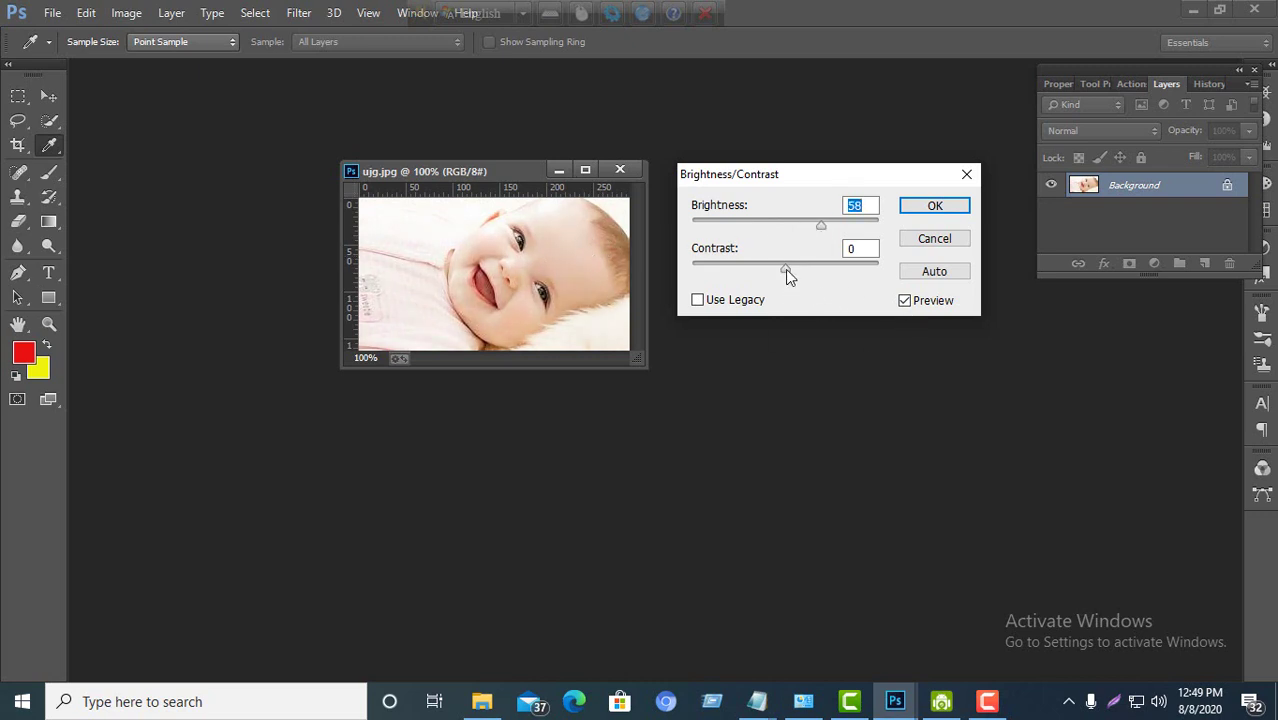
{"action": "mouse_move", "coordinate": [785, 269]}
{"action": "left_mouse_down"}
{"action": "mouse_move", "coordinate": [749, 271]}
{"action": "mouse_move", "coordinate": [826, 282]}
{"action": "left_mouse_up"}
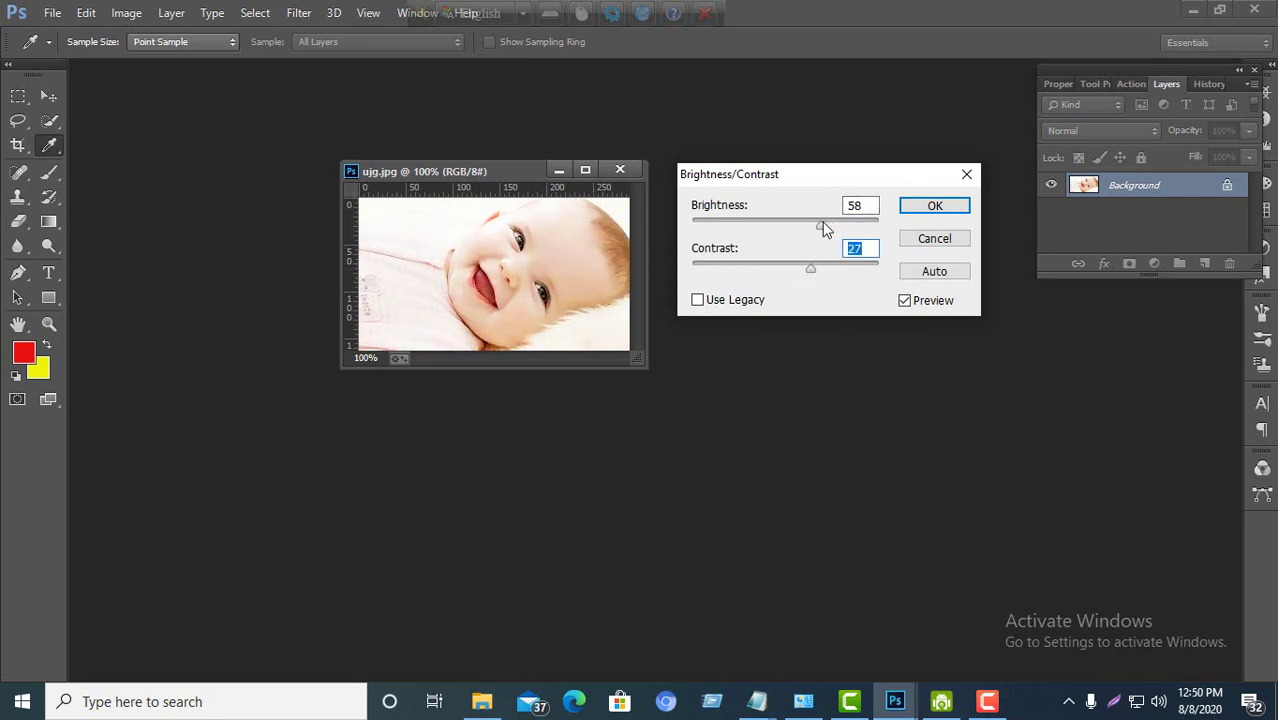
{"action": "mouse_move", "coordinate": [822, 228]}
{"action": "left_mouse_down"}
{"action": "mouse_move", "coordinate": [798, 226]}
{"action": "mouse_move", "coordinate": [818, 226]}
{"action": "left_mouse_up"}
{"action": "mouse_move", "coordinate": [819, 227]}
{"action": "left_mouse_down"}
{"action": "mouse_move", "coordinate": [802, 230]}
{"action": "mouse_move", "coordinate": [818, 228]}
{"action": "mouse_move", "coordinate": [808, 269]}
{"action": "left_mouse_up"}
Turn Preview off and trial brightness and contrast tweaks against the original photo.
{"action": "left_click", "coordinate": [905, 301]}
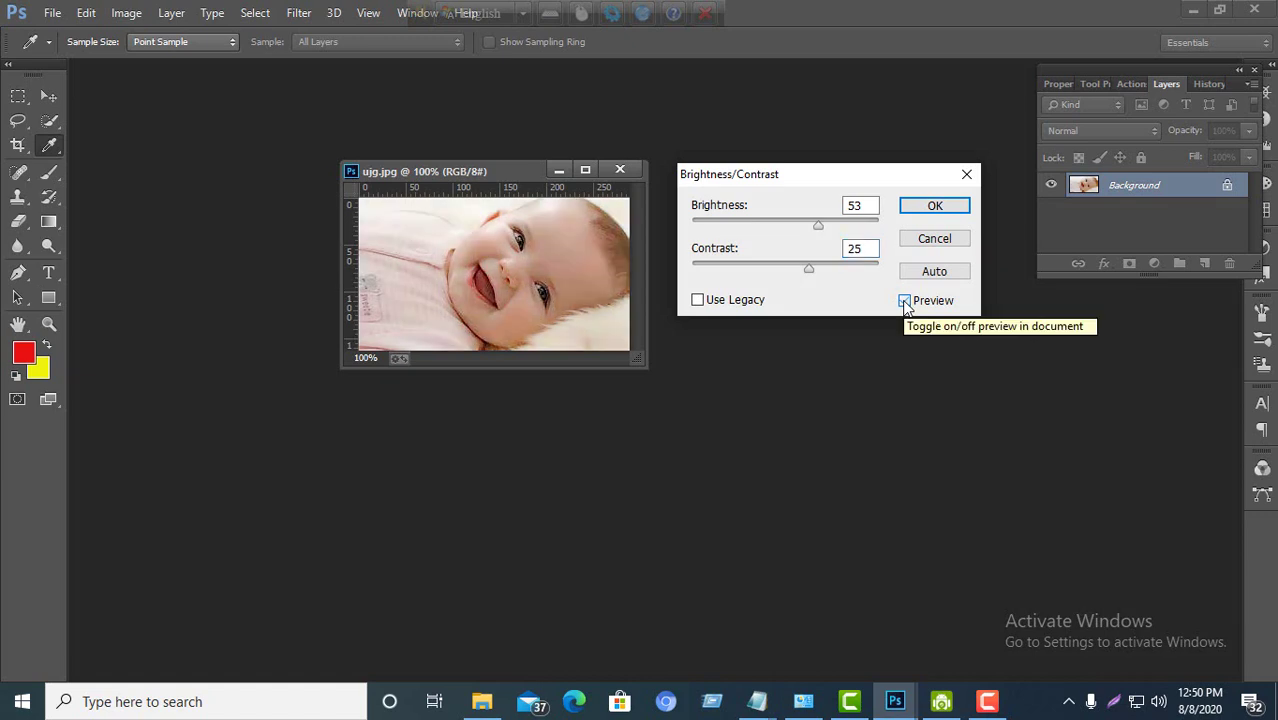
{"action": "left_click_drag", "start_coordinate": [816, 224], "coordinate": [809, 224]}
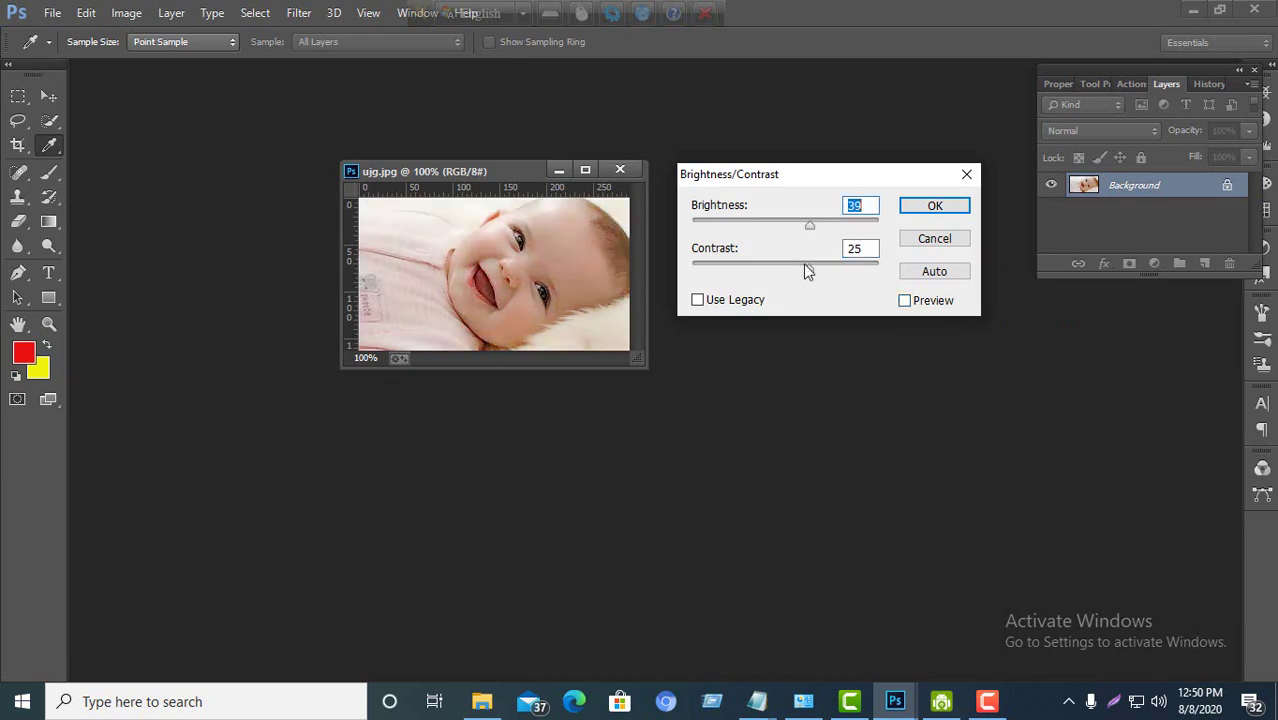
{"action": "left_click_drag", "start_coordinate": [808, 270], "coordinate": [826, 269]}
{"action": "left_click", "coordinate": [829, 223]}
{"action": "key", "text": "ctrl+z"}
{"action": "left_click_drag", "start_coordinate": [827, 270], "coordinate": [810, 270]}
With Preview on, set Brightness to 62 and Contrast to 35, then apply with OK.
{"action": "left_click", "coordinate": [905, 300]}
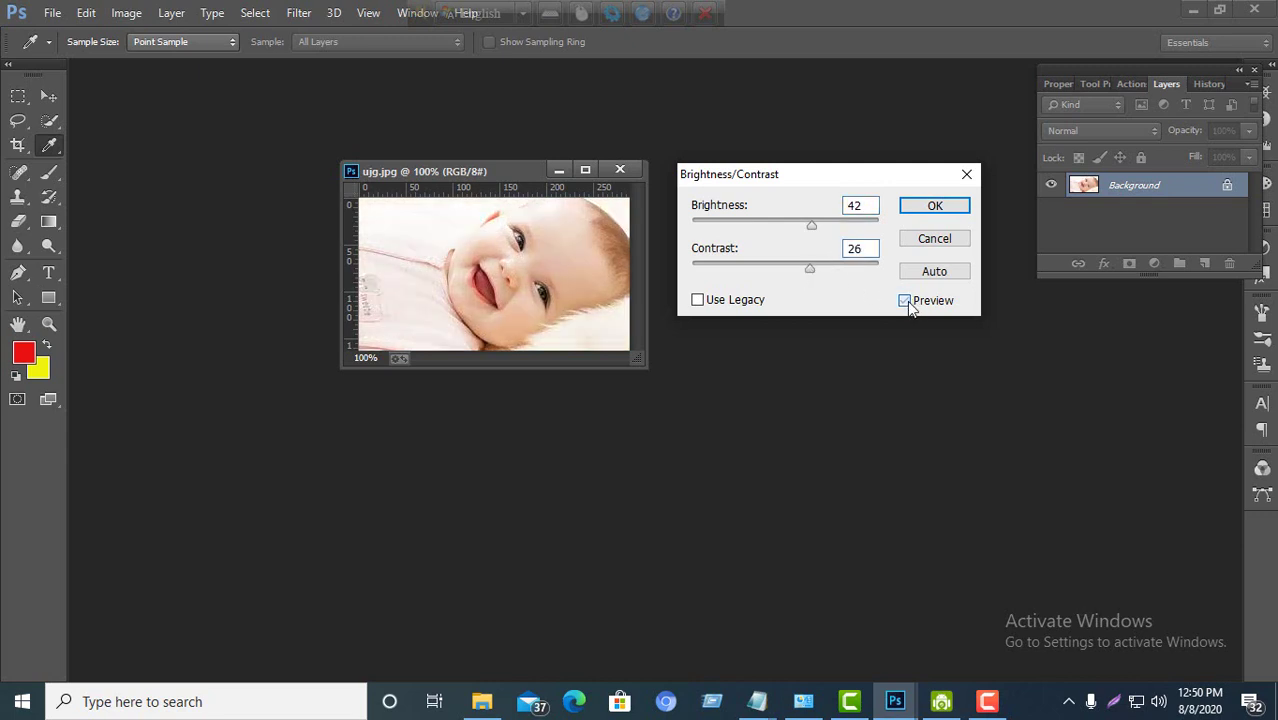
{"action": "left_click_drag", "start_coordinate": [811, 226], "coordinate": [824, 228]}
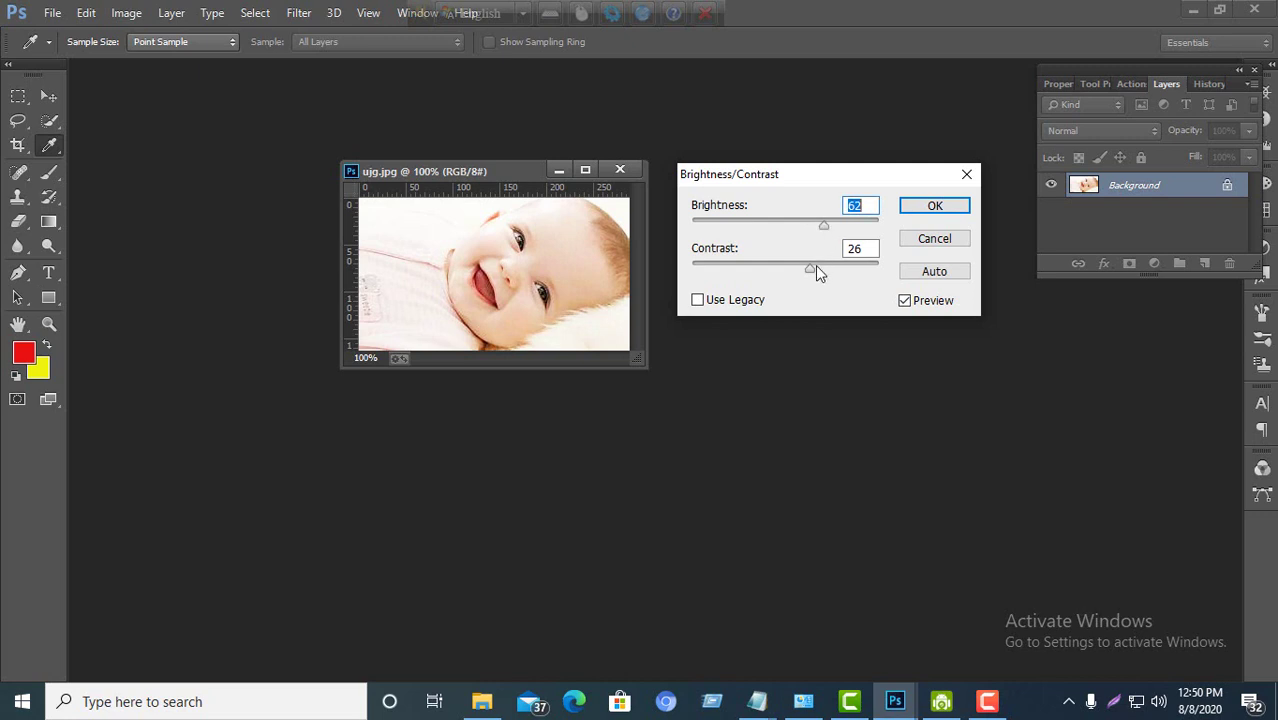
{"action": "left_click_drag", "start_coordinate": [810, 272], "coordinate": [819, 261]}
{"action": "left_click", "coordinate": [935, 207]}
Confirm the Brightness/Contrast adjustment on ujg.jpg and wrap up the tutorial.
{"action": "key", "text": "g"}
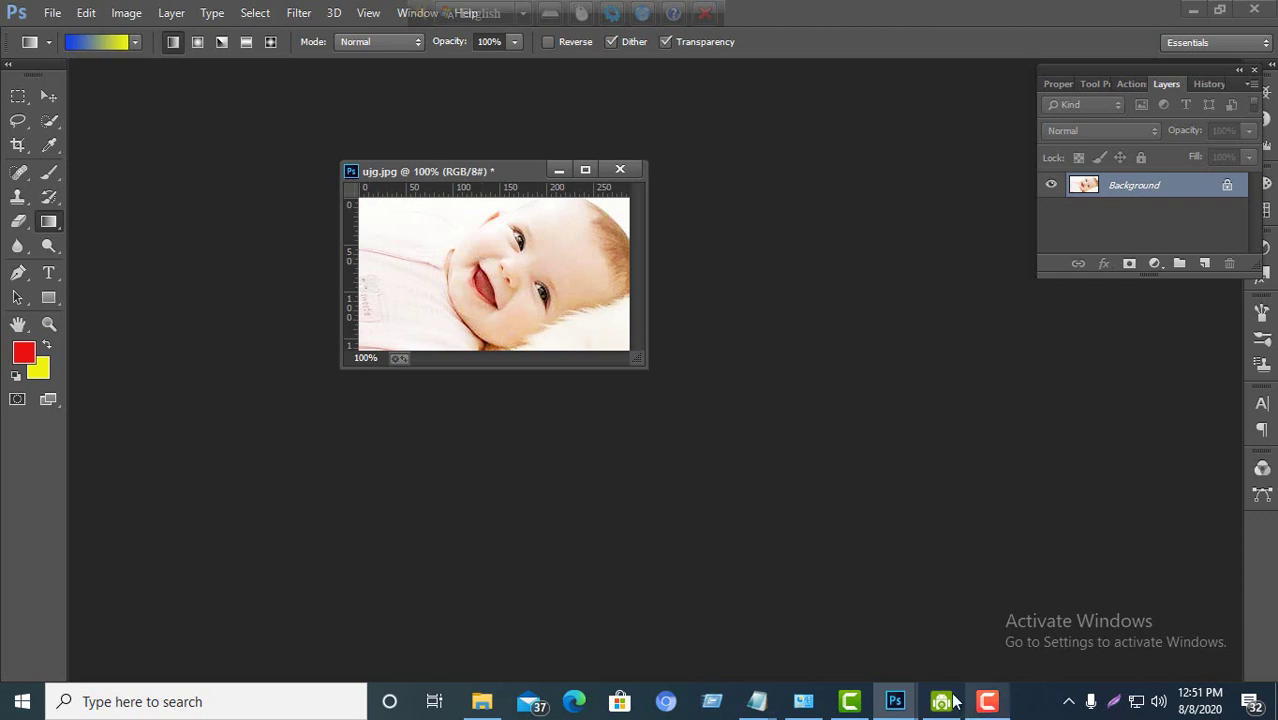
{"action": "left_click", "coordinate": [987, 701]}
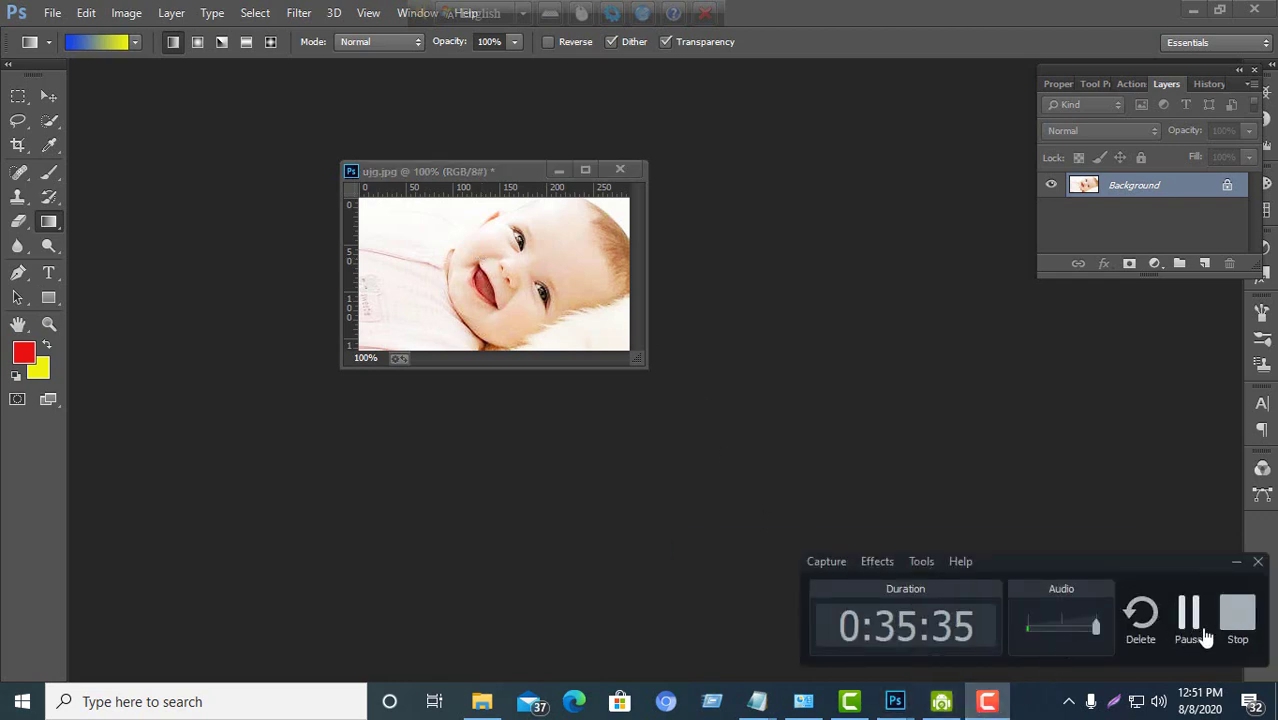
{"action": "left_click", "coordinate": [1236, 614]}
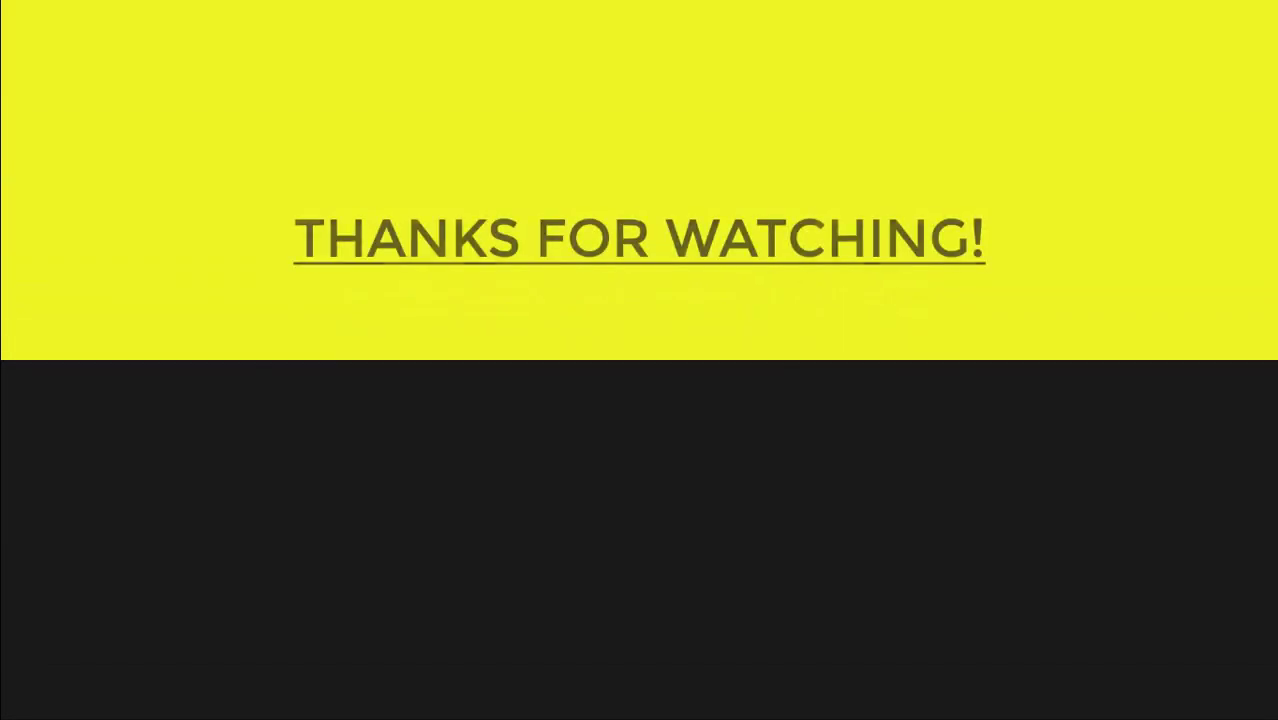